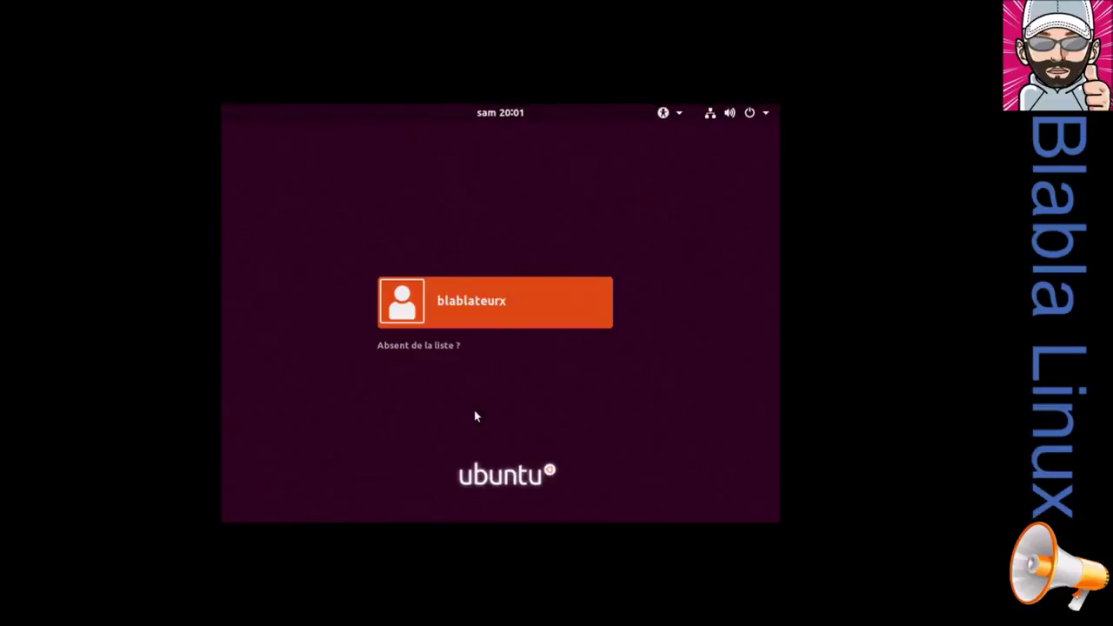
- Log in to the listed user account by entering the account password
left_click(487, 306)
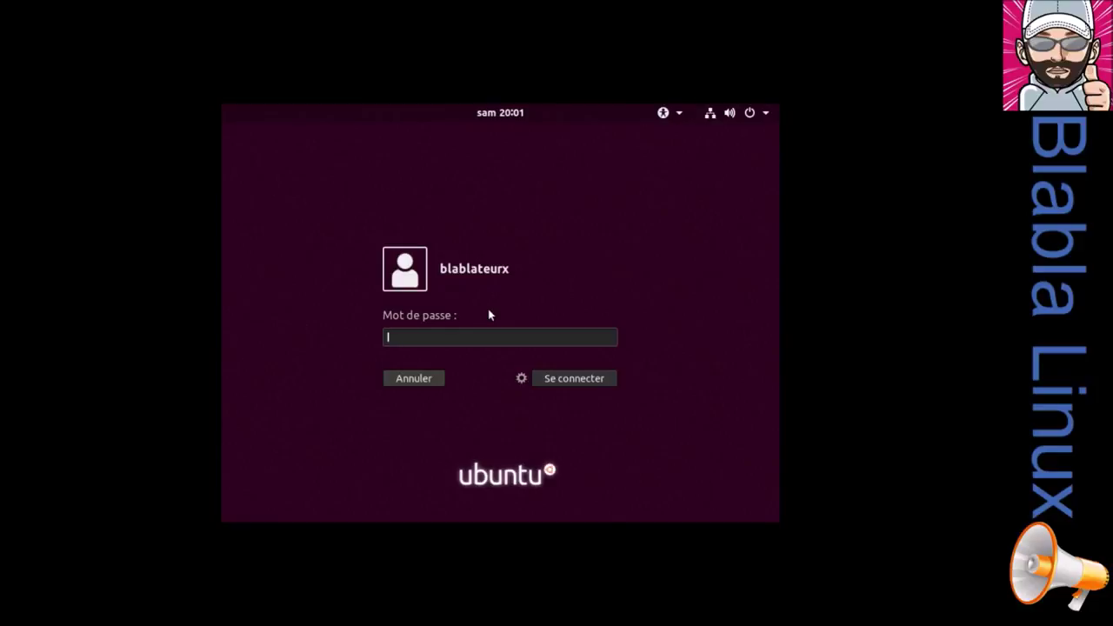
type("*****")
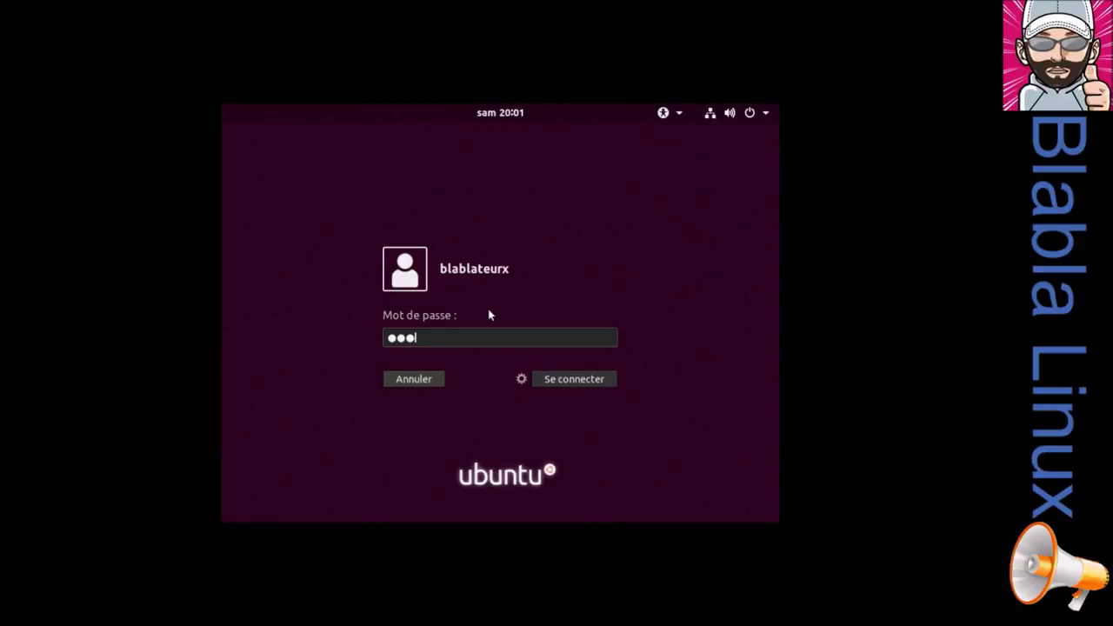
type("*")
key("Return")
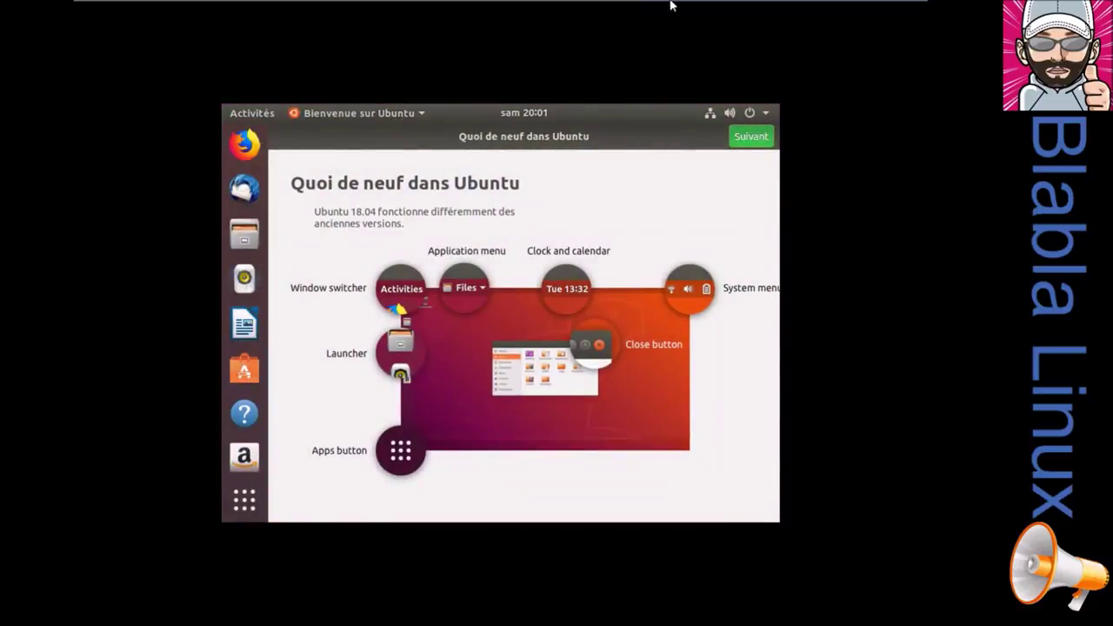
- Display the Ubuntu virtual machine in full screen and fit the guest desktop to the available area
mouse_move(809, 7)
left_click(894, 8)
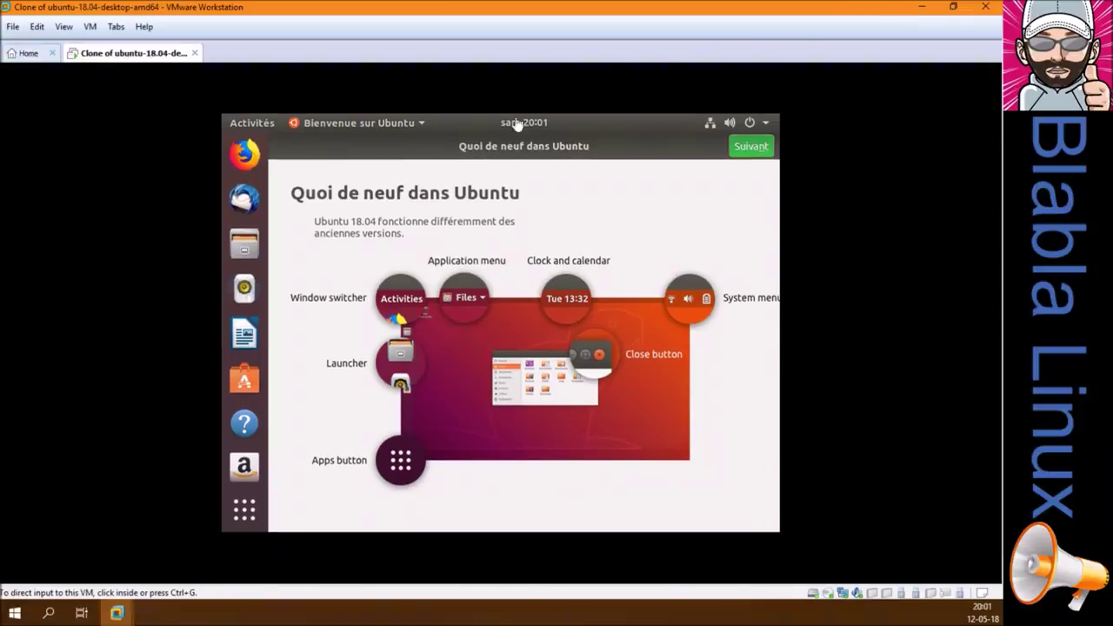
double_click(816, 14)
double_click(704, 67)
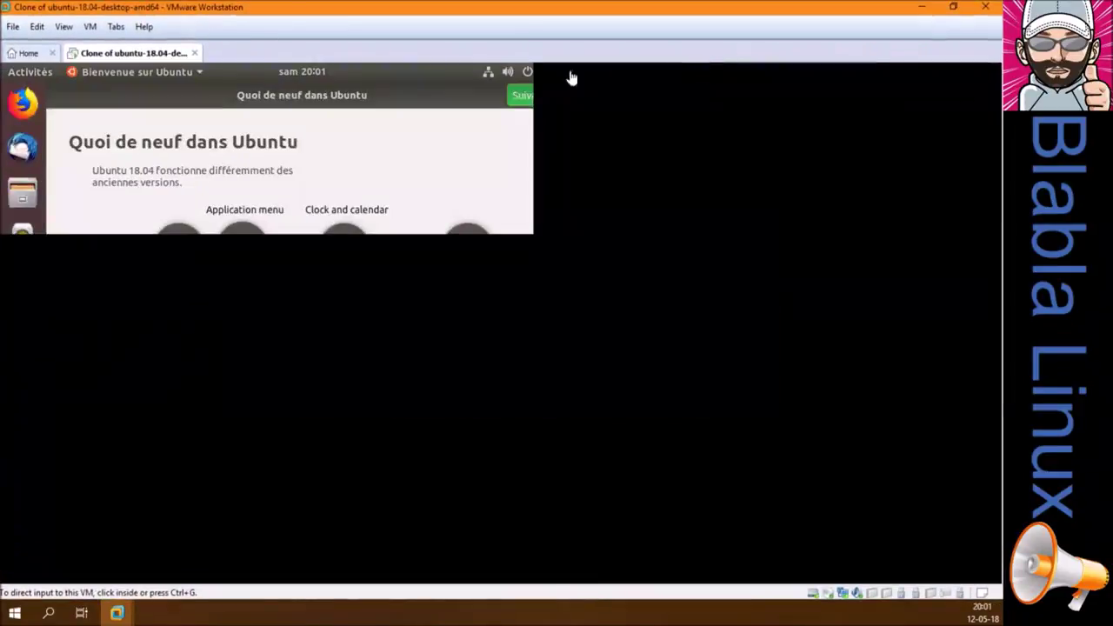
left_click(63, 26)
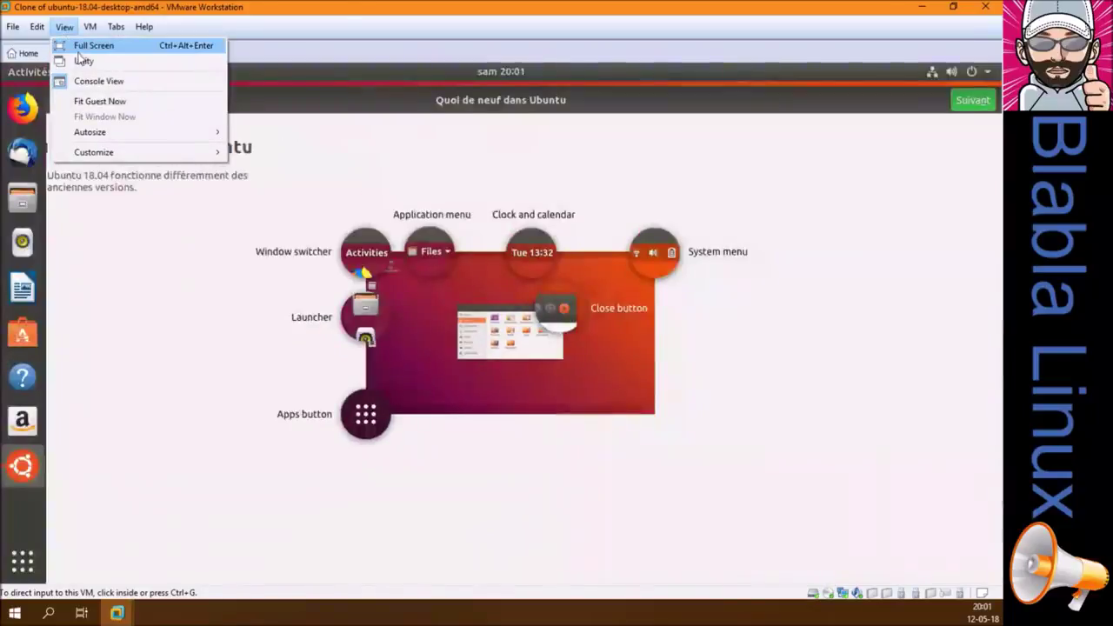
left_click(79, 41)
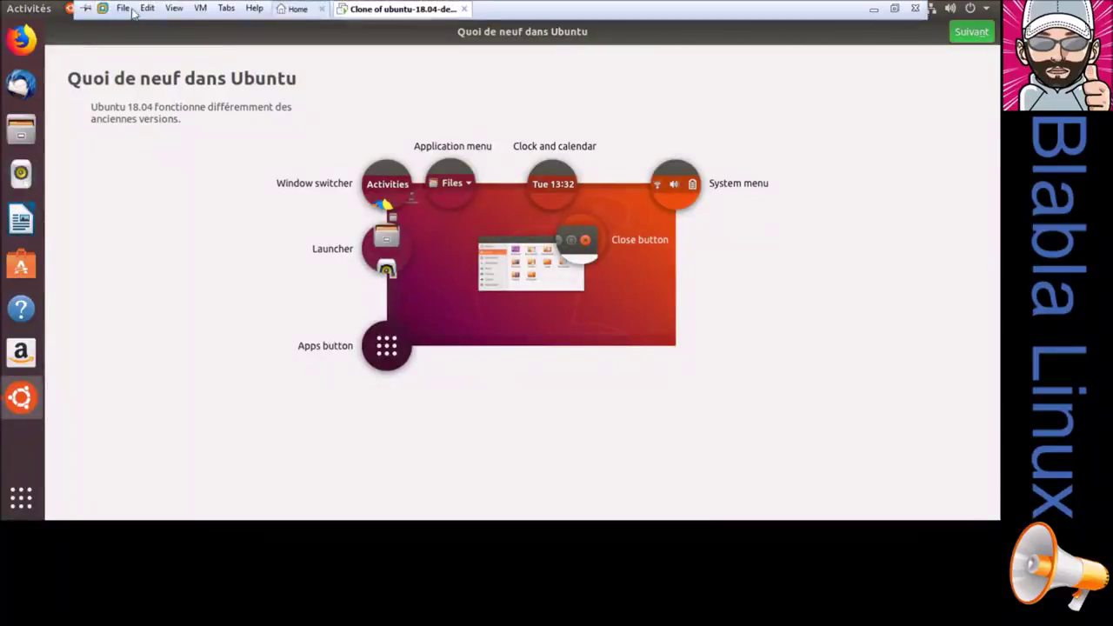
left_click(174, 8)
left_click(212, 40)
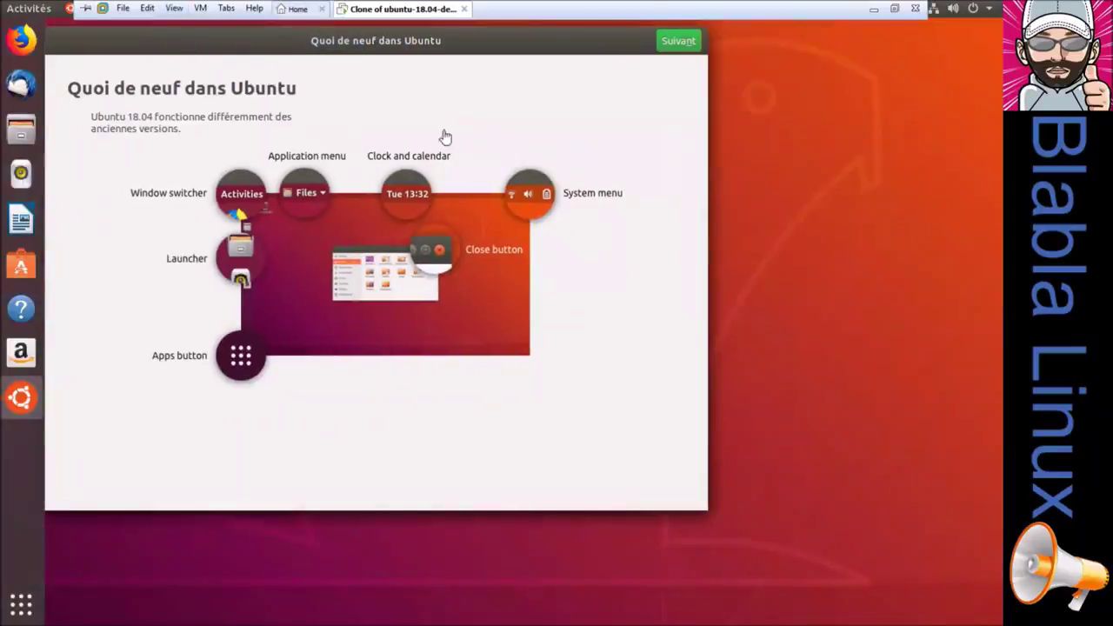
- Go through the Ubuntu welcome assistant without configuring Livepatch and finish it
left_click(671, 44)
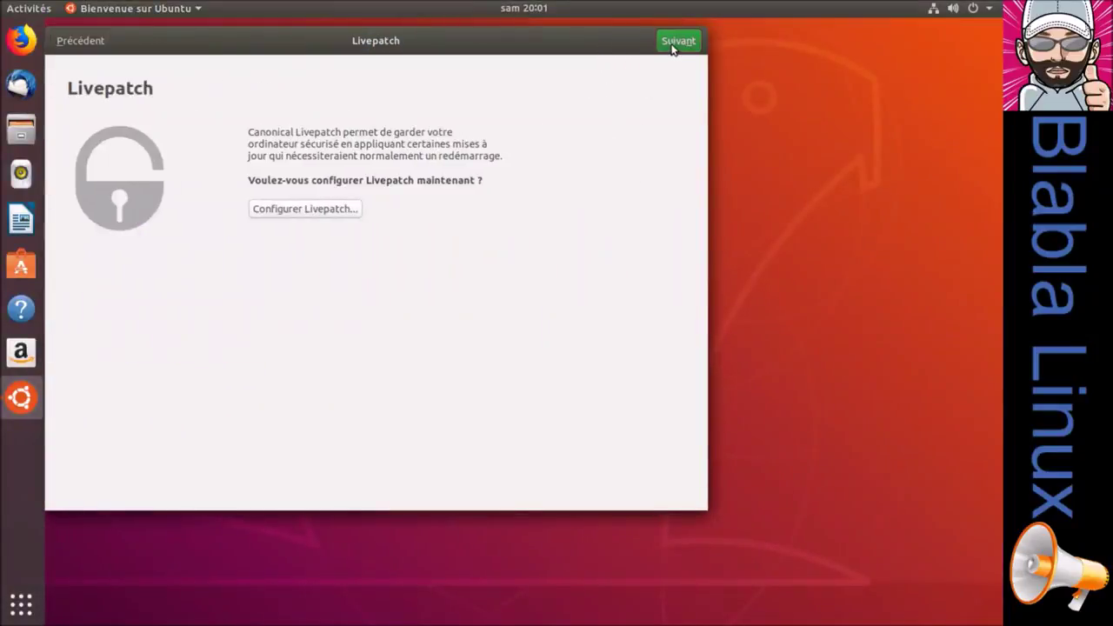
left_click(672, 44)
left_click(672, 44)
left_click(672, 44)
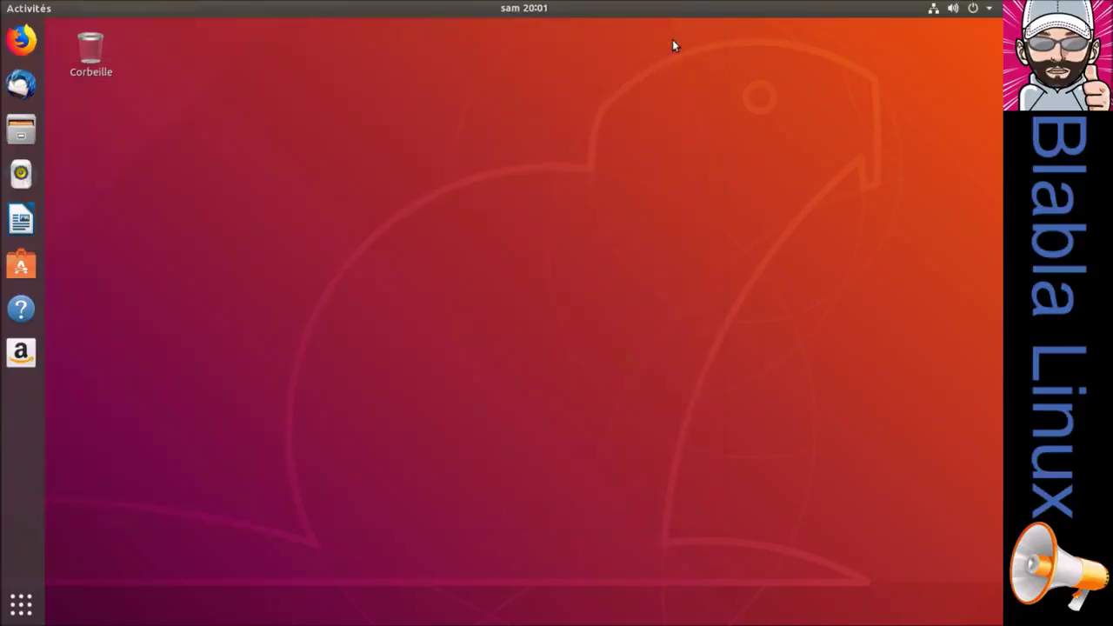
- Search the applications for "ter", open Terminal and reposition its window on the desktop
left_click(38, 605)
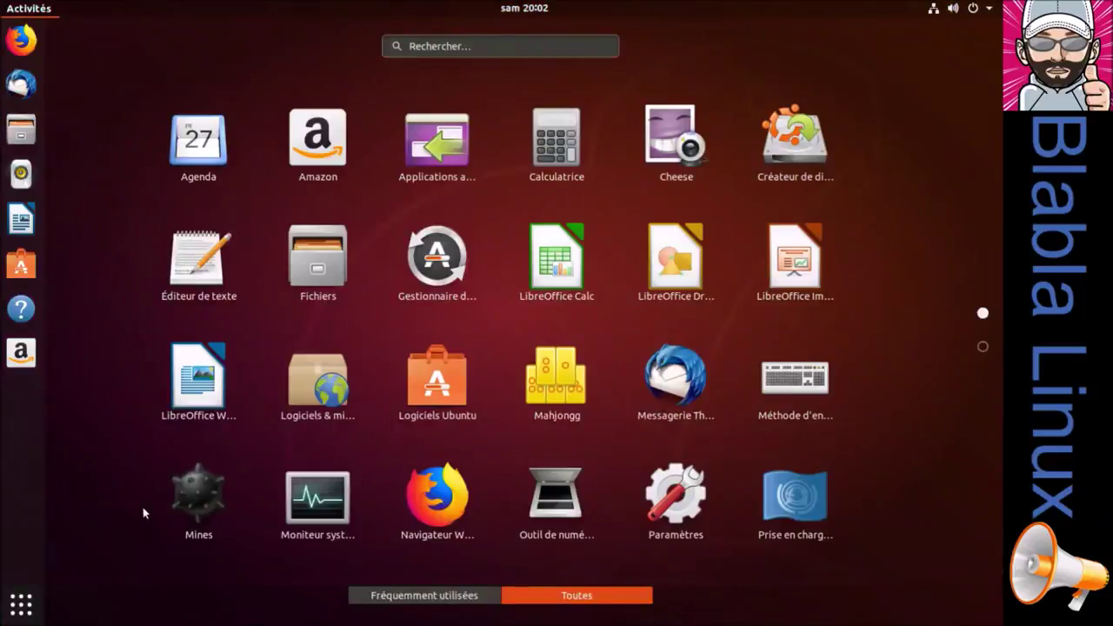
type("ter")
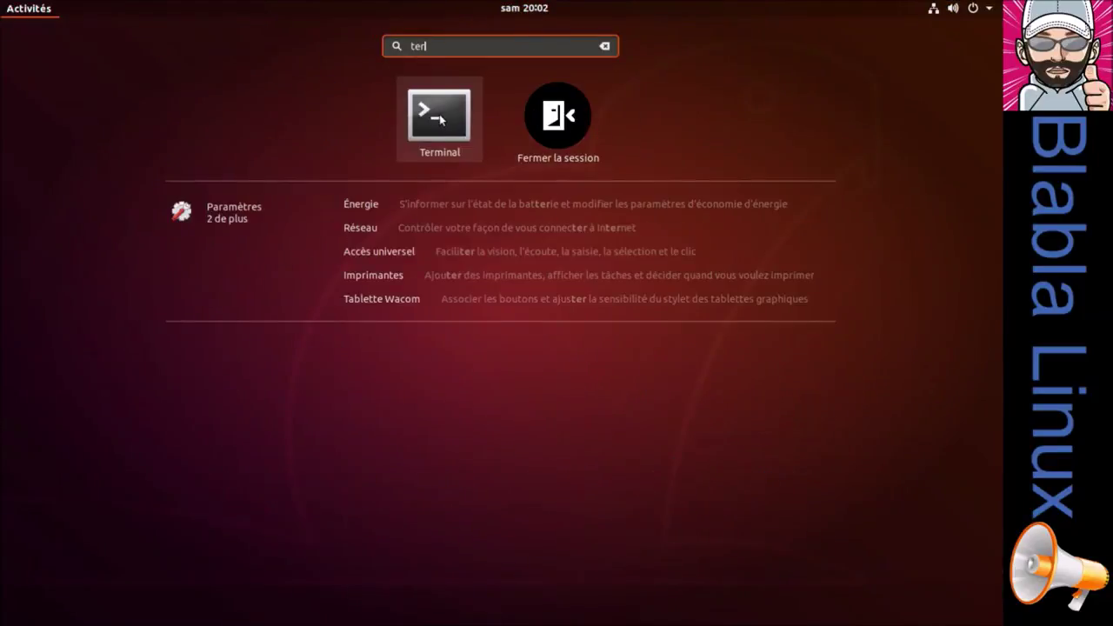
left_click(440, 117)
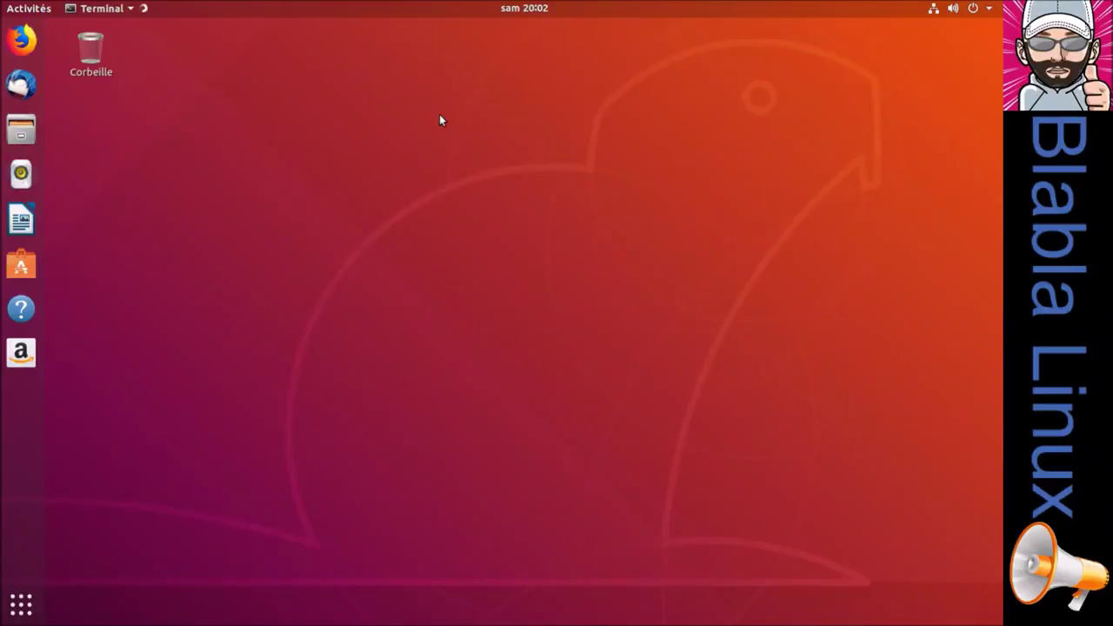
left_click_drag(636, 116, 618, 132)
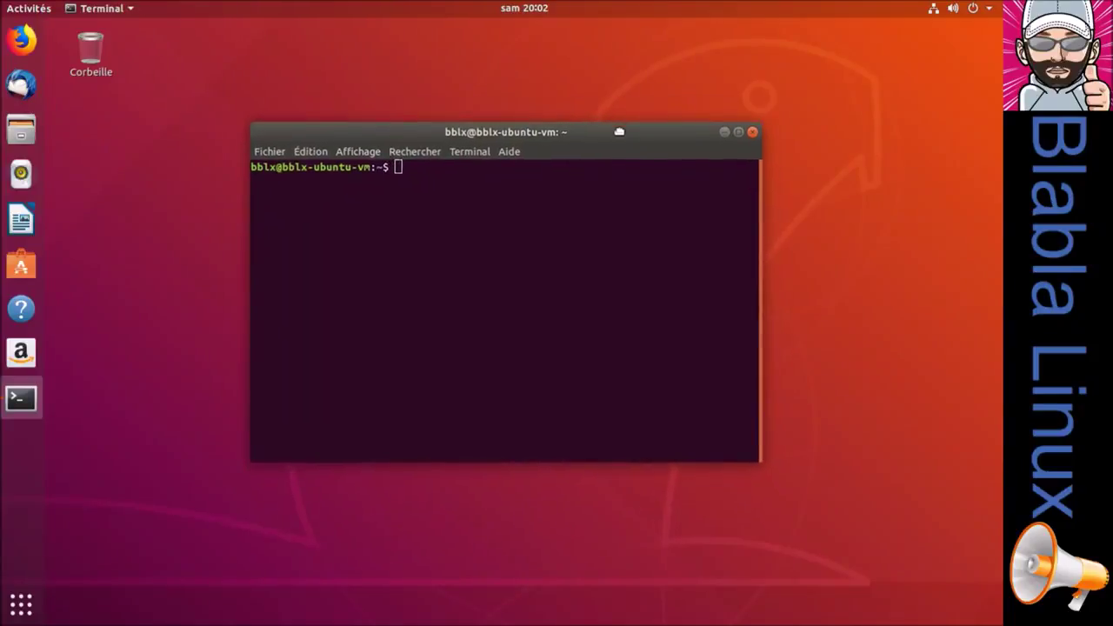
- Refresh the package lists with sudo apt update, supplying the account password for sudo
type("sudo apt update")
key("Return")
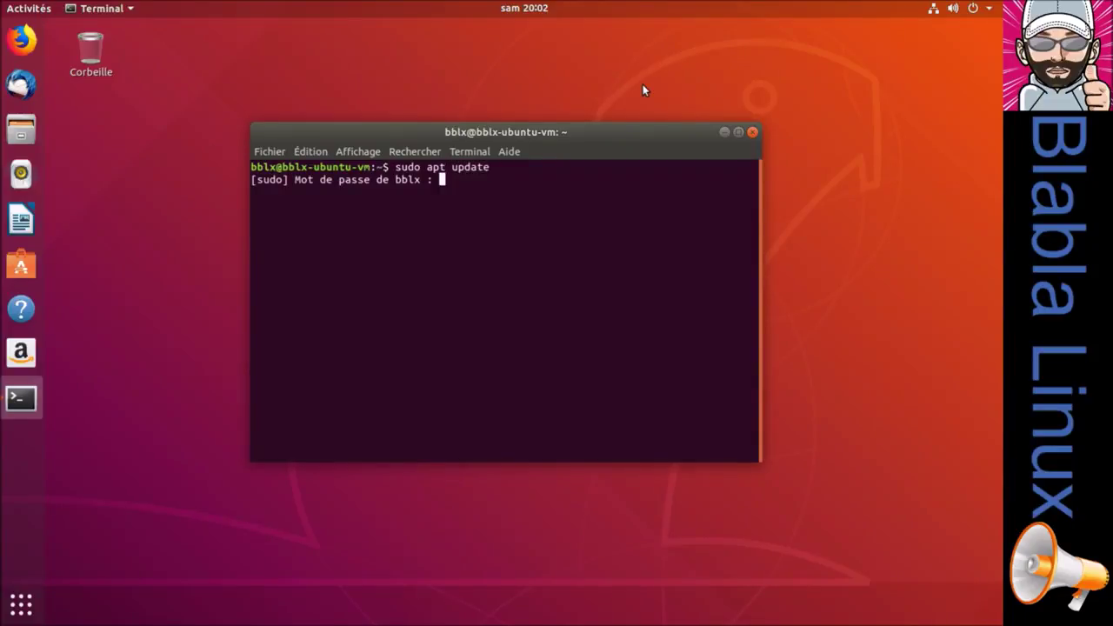
key("Return")
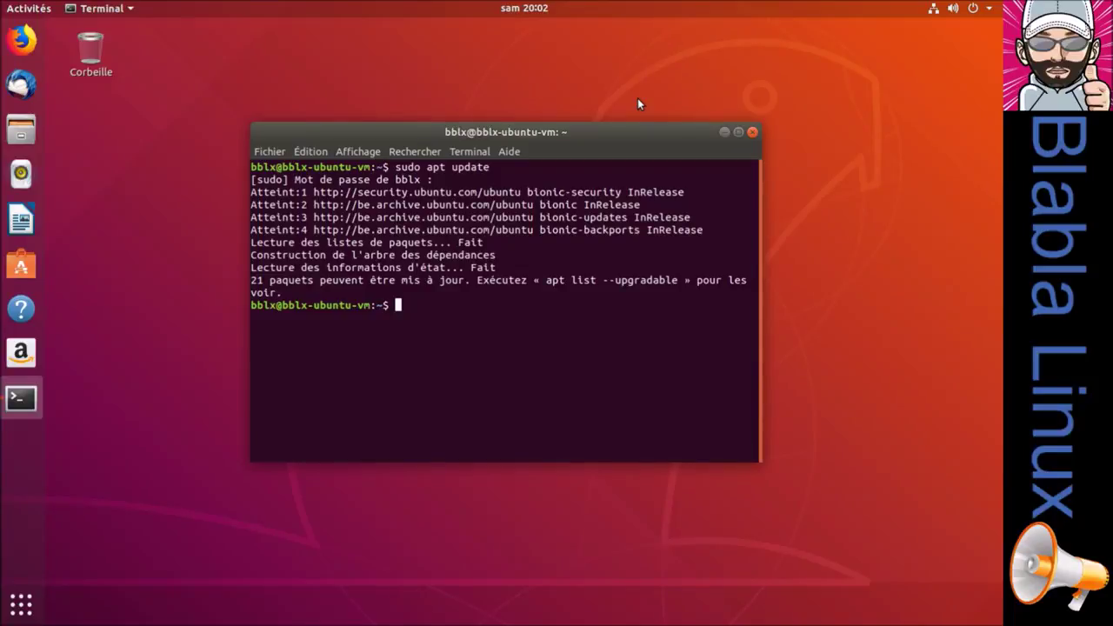
- Try to upgrade the installed packages with sudo apt upgrade
key("Up")
key("BackSpace")
key("BackSpace")
key("BackSpace")
key("BackSpace")
type("grade")
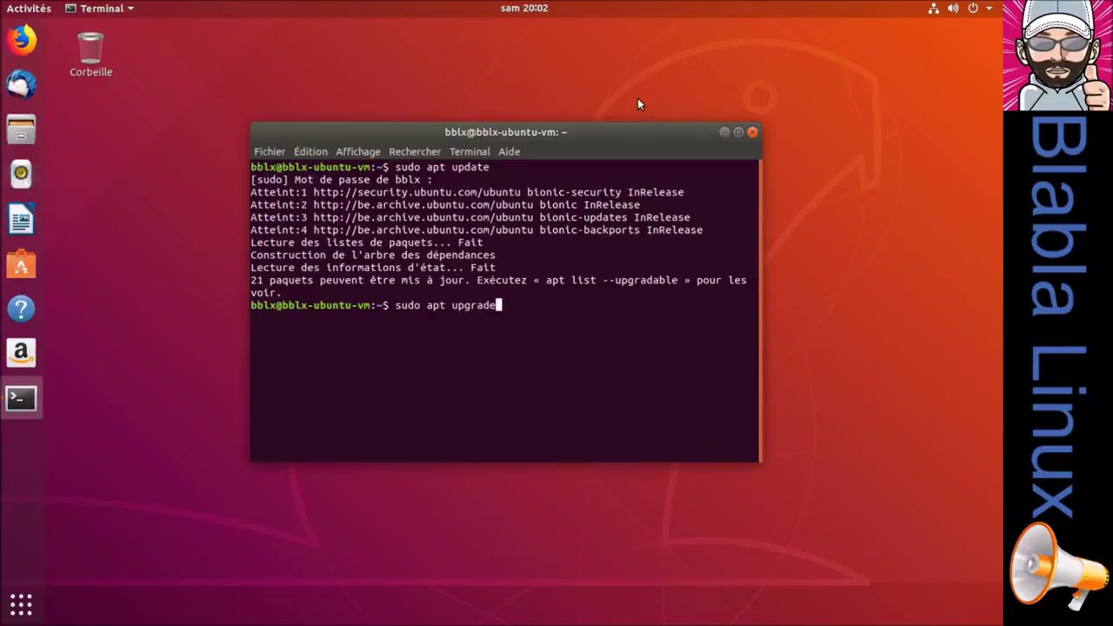
key("Return")
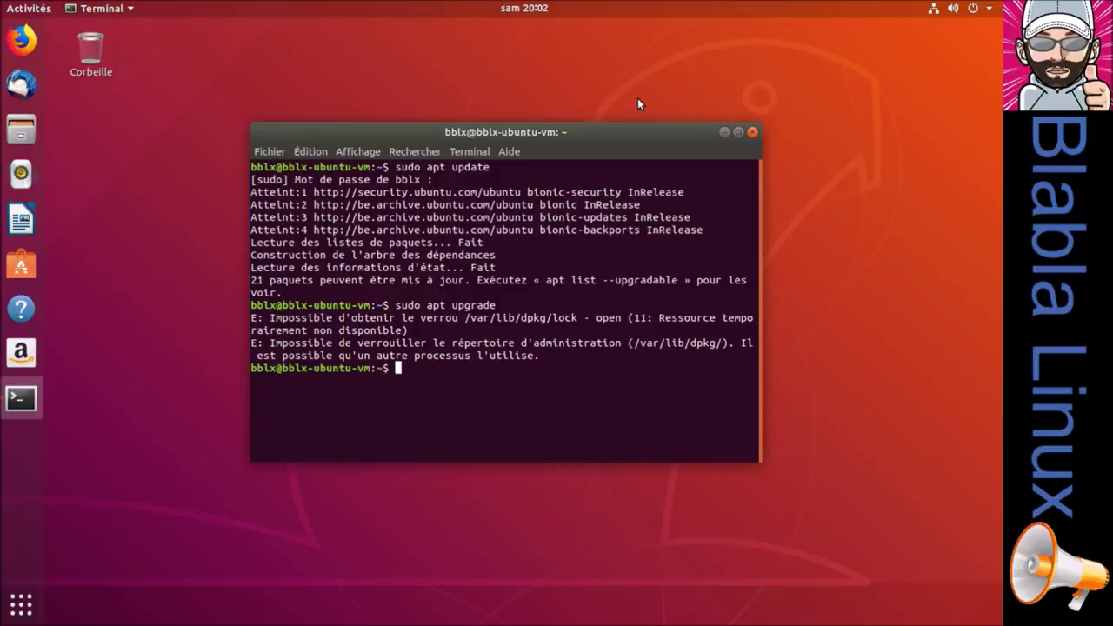
- Force-remove the package manager lock file with sudo rm -f /var/lib/dpkg/lock
type("sudo")
type("rm -f /var/li")
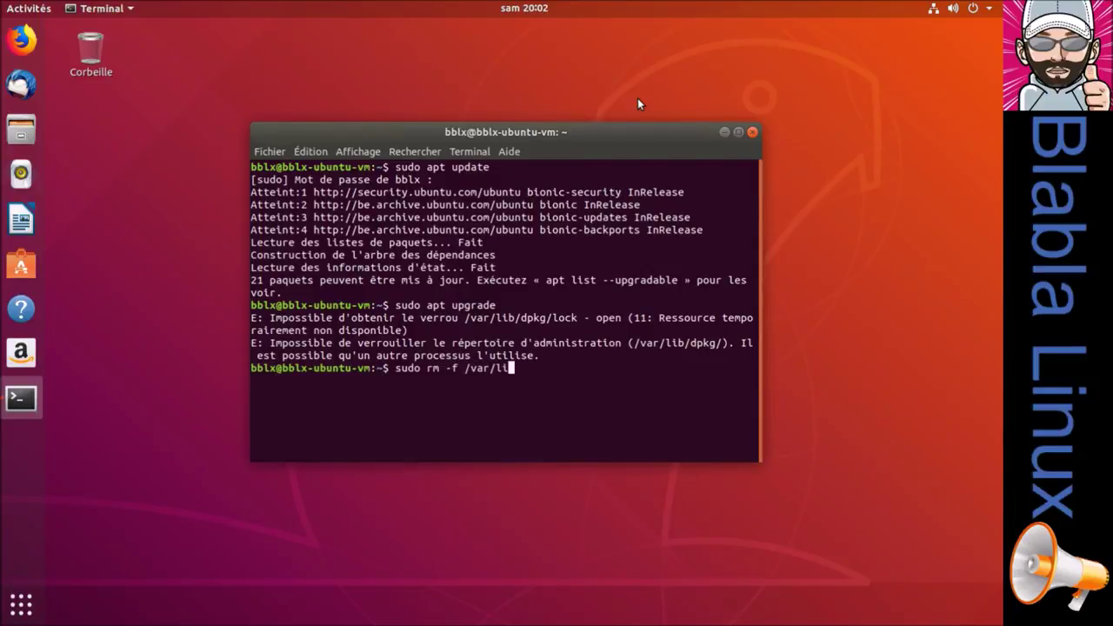
type("b/dpk")
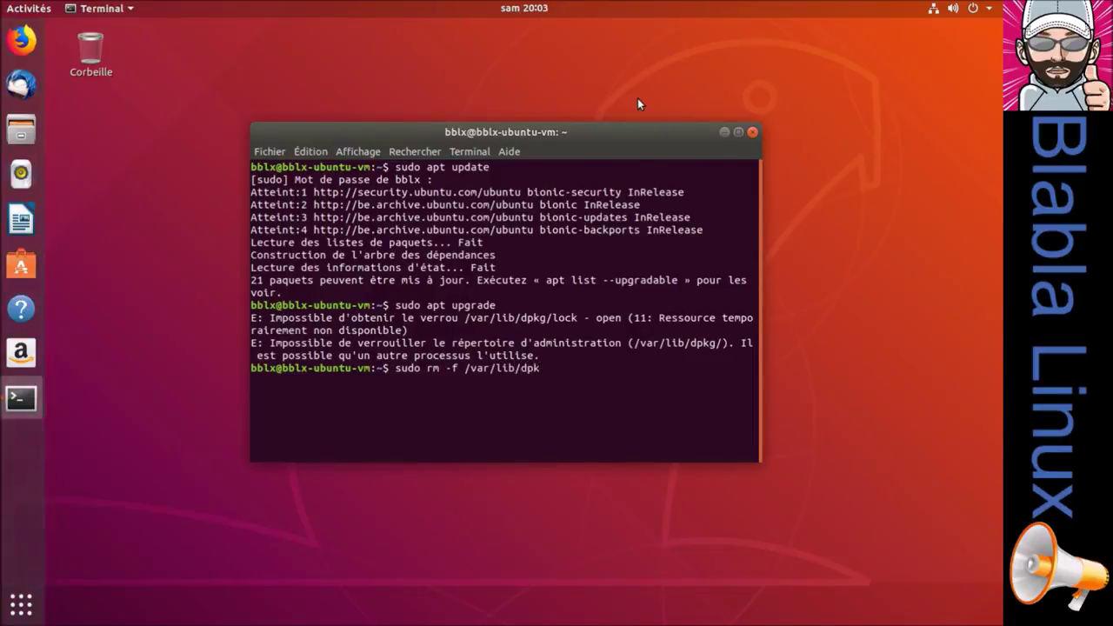
type("g/lock")
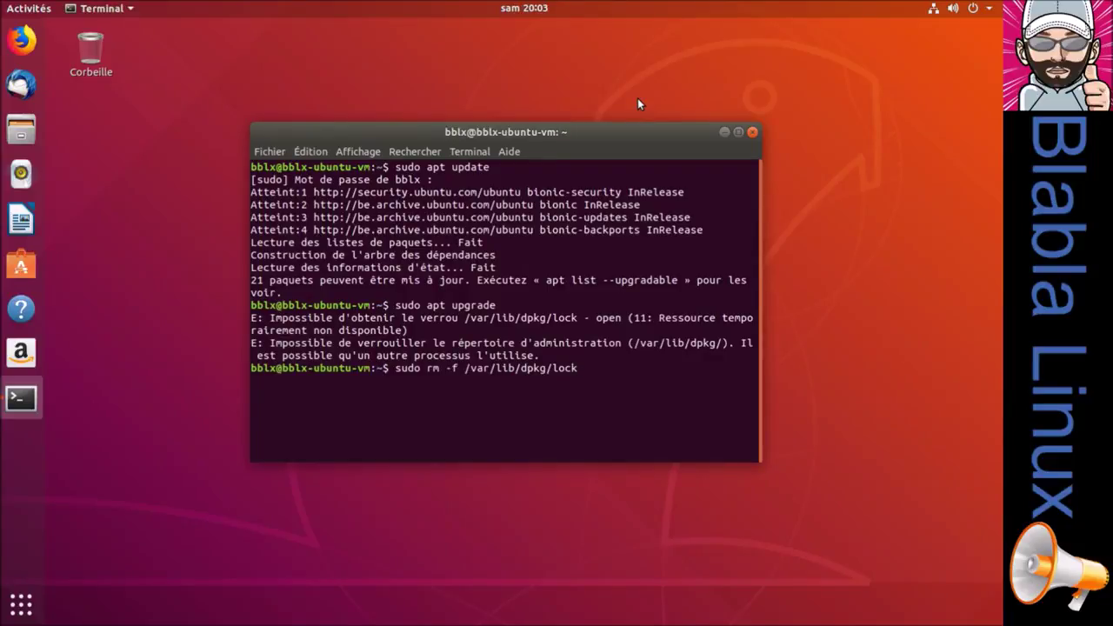
key("Return")
- Run sudo apt upgrade again and accept the package upgrade with "o"
key("Up")
key("Up")
key("Return")
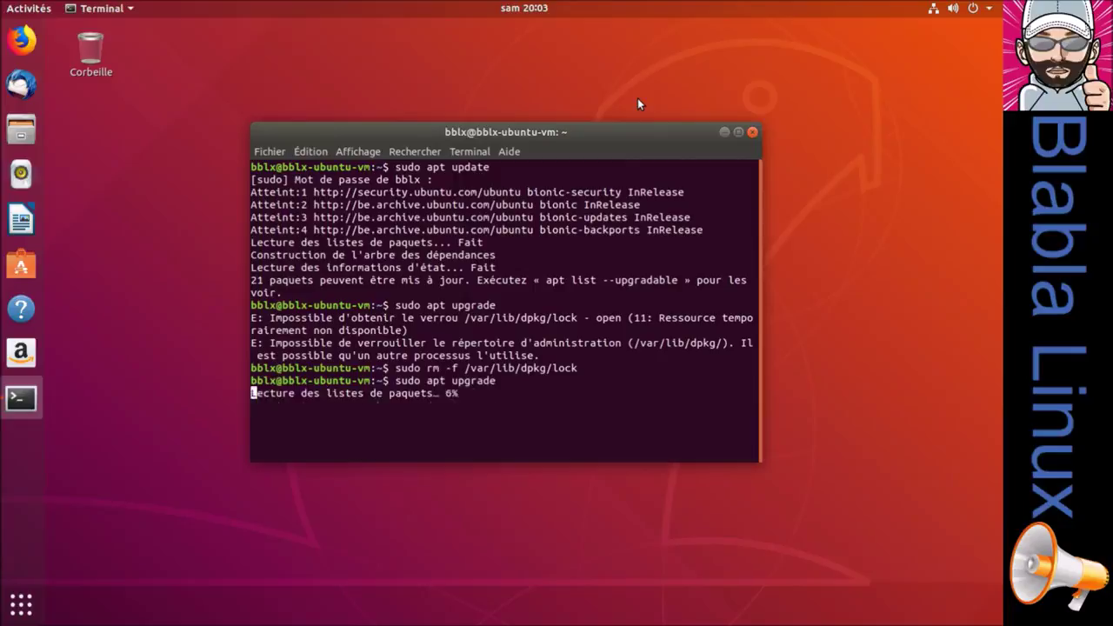
type("o")
key("Return")
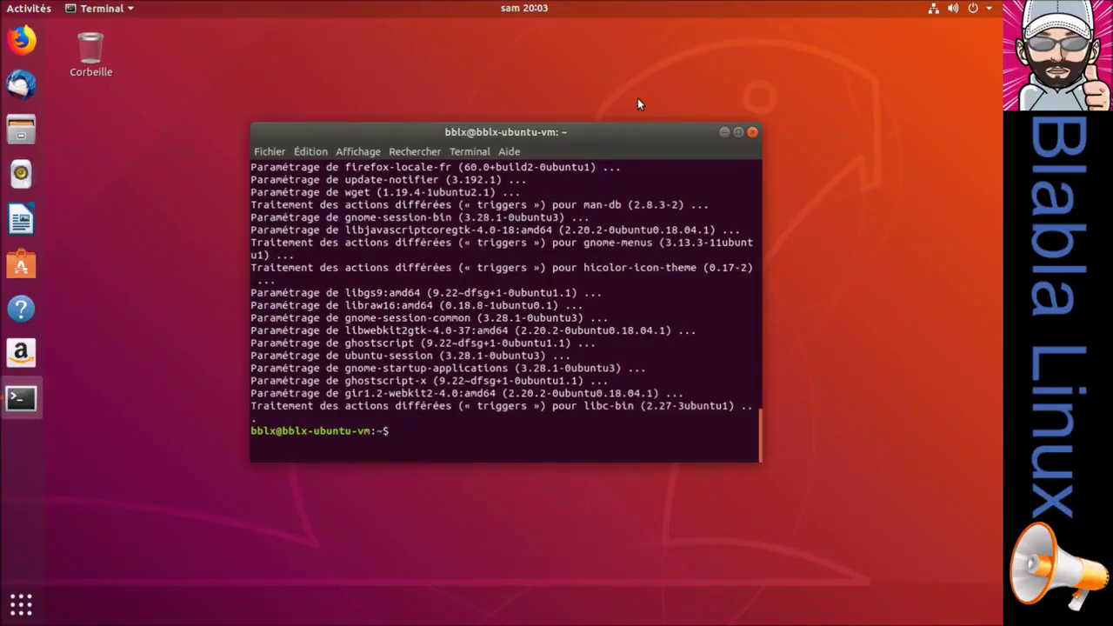
- Repeat sudo apt upgrade to check whether any package updates remain
key("Up")
key("Up")
key("Down")
key("Return")
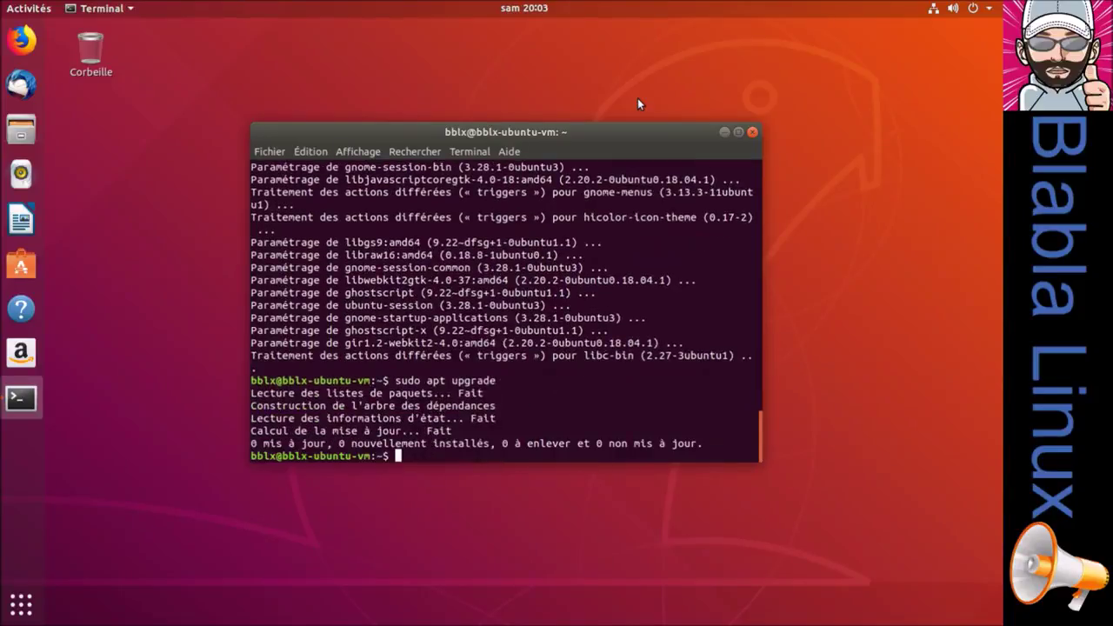
- Clear the terminal output with clear and add a few empty prompt lines
type("clear")
key("Return")
key("Return")
key("Return")
key("Return")
key("Return")
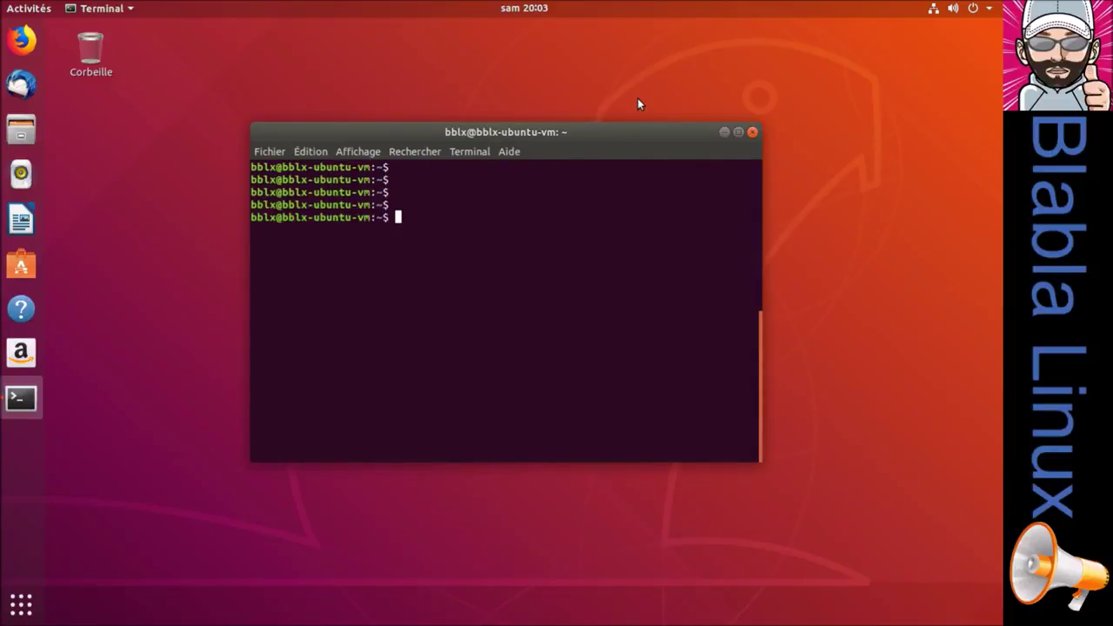
- Install the Flashback desktop with sudo apt install gnome-session-flashback and accept the installation with "o"
type("suydo")
key("BackSpace")
key("BackSpace")
key("BackSpace")
type("do apt install ")
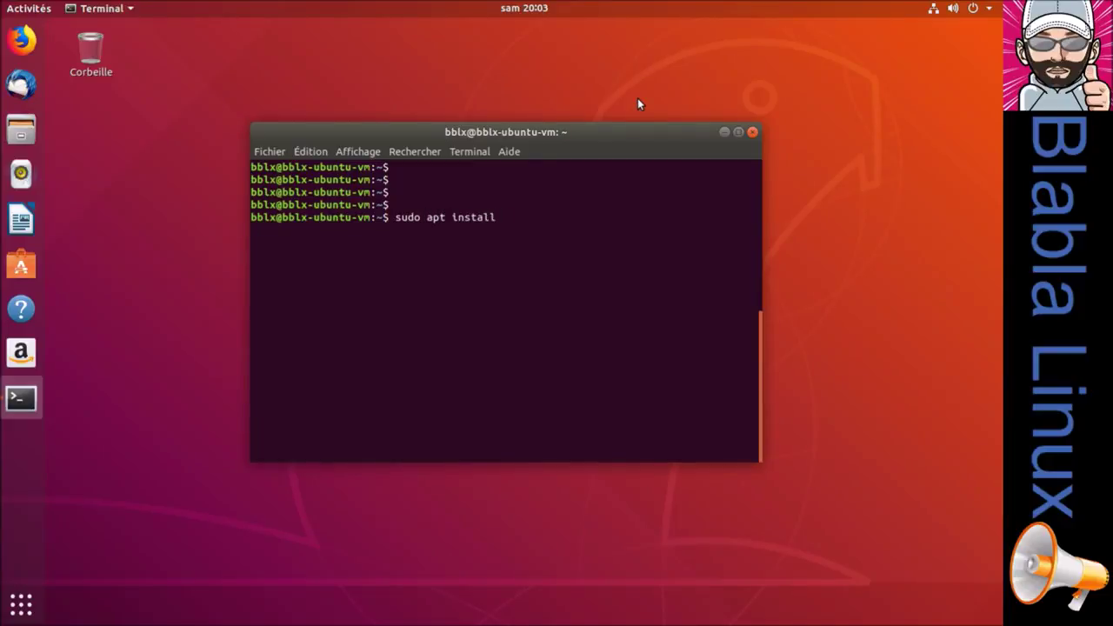
type("gnome-session-")
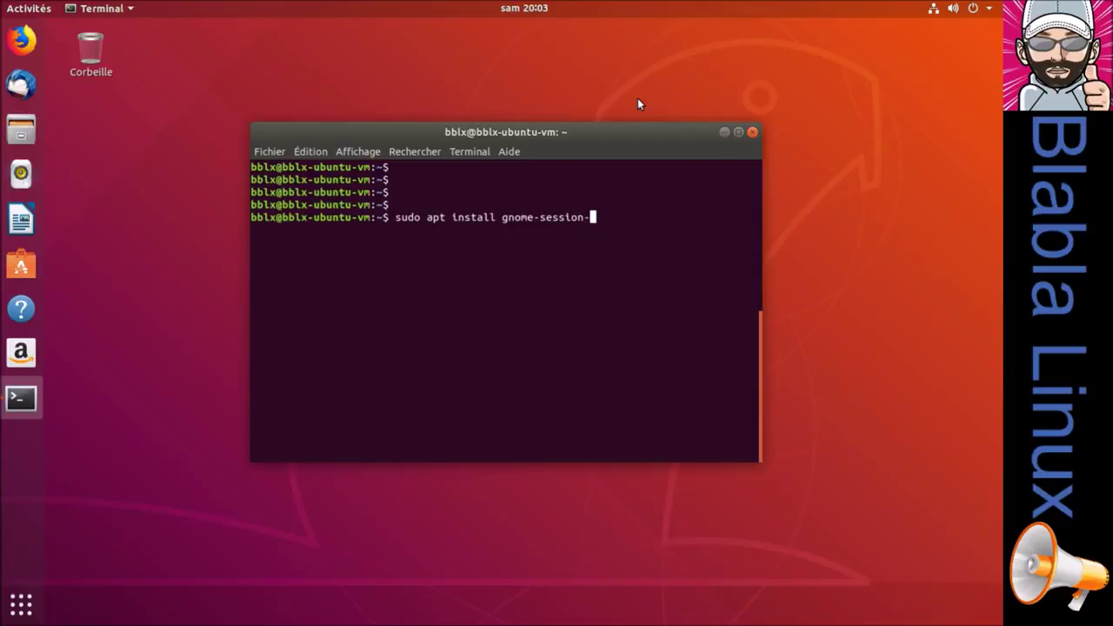
type("flashback")
key("Return")
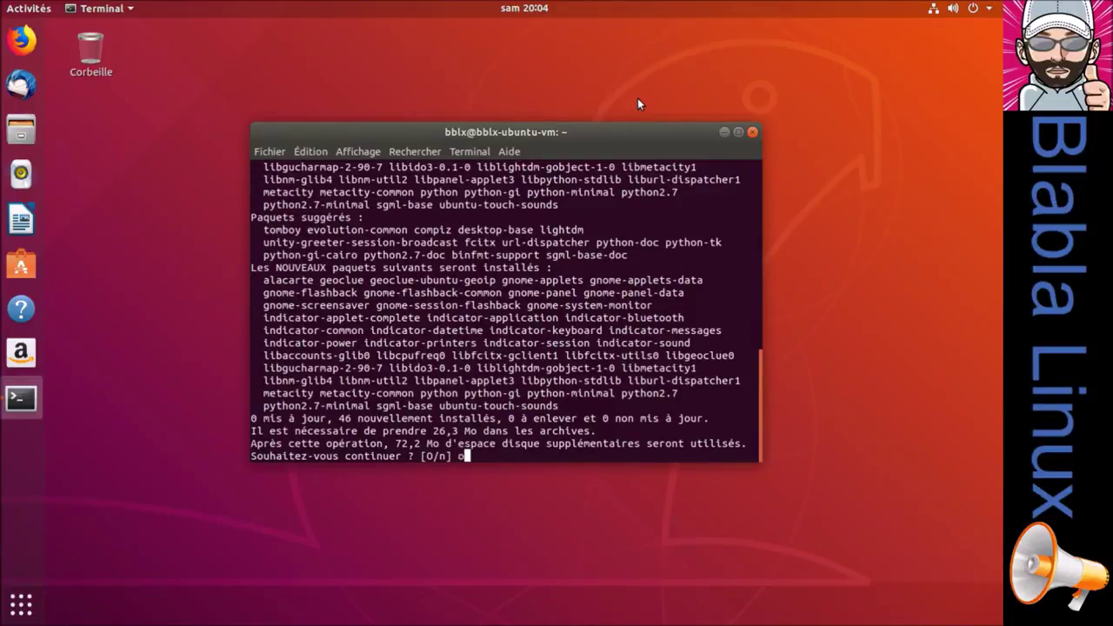
type("o")
key("Return")
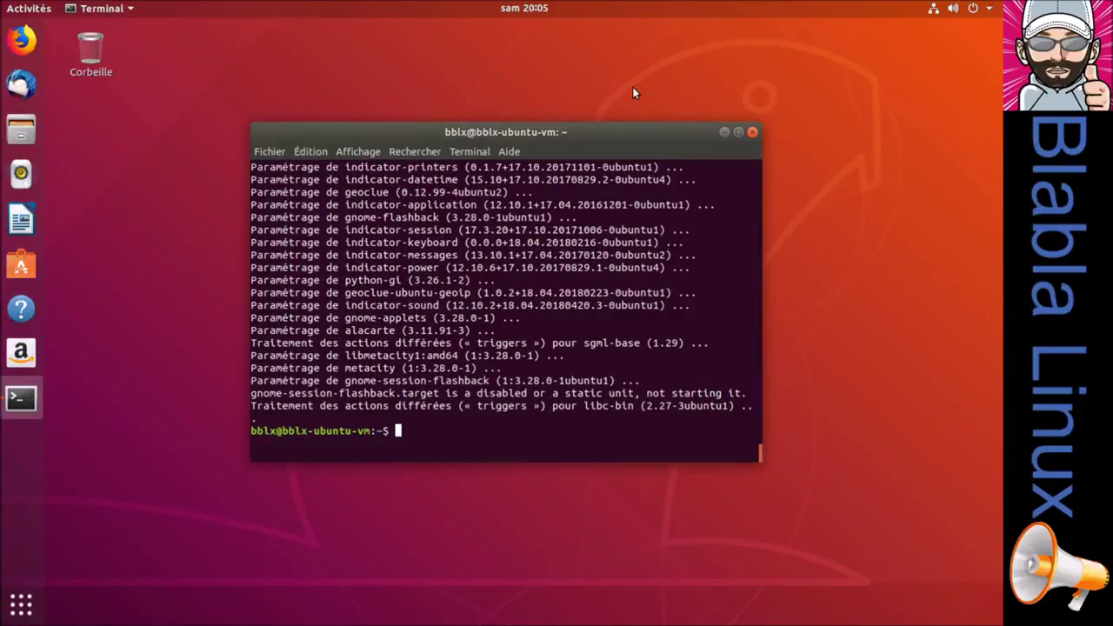
- Close the terminal and log out of the current desktop session, confirming the logout
left_click(752, 132)
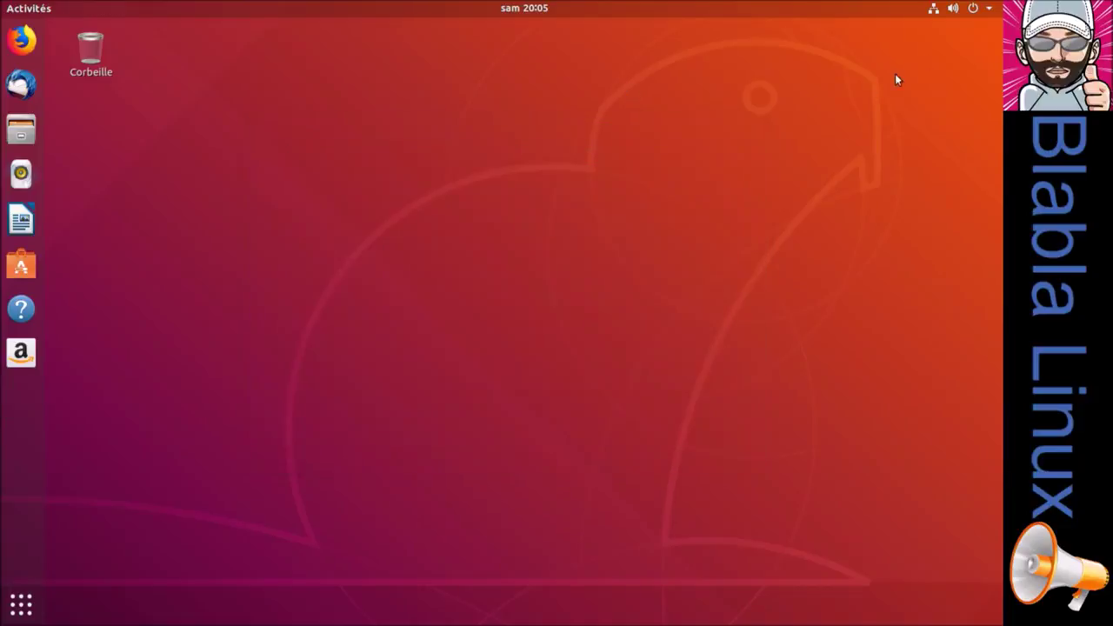
left_click(985, 13)
left_click(944, 108)
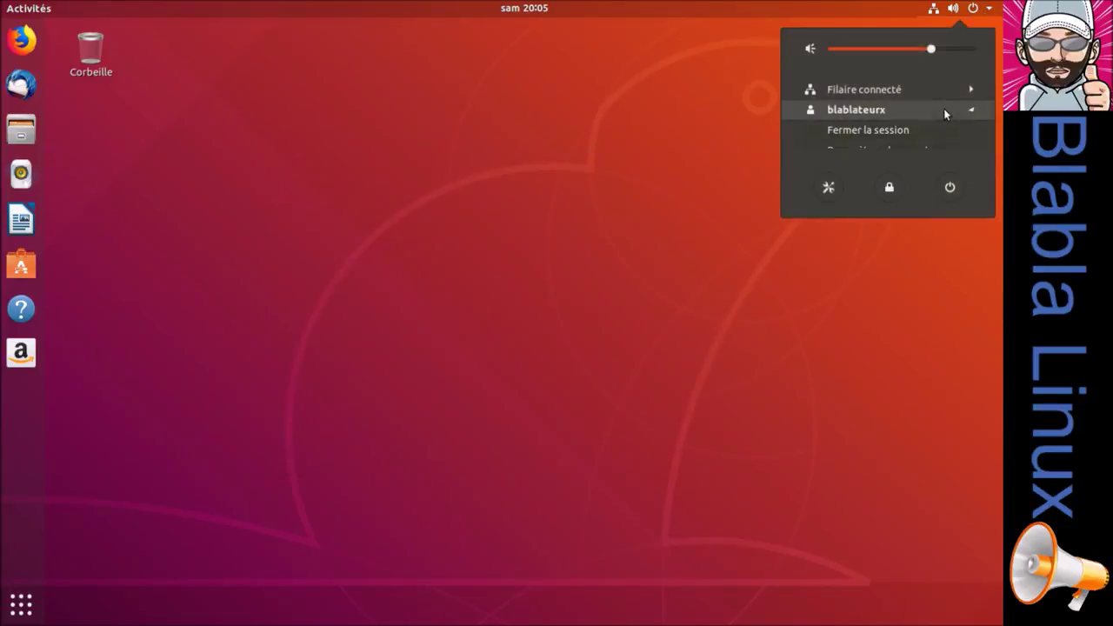
left_click(912, 131)
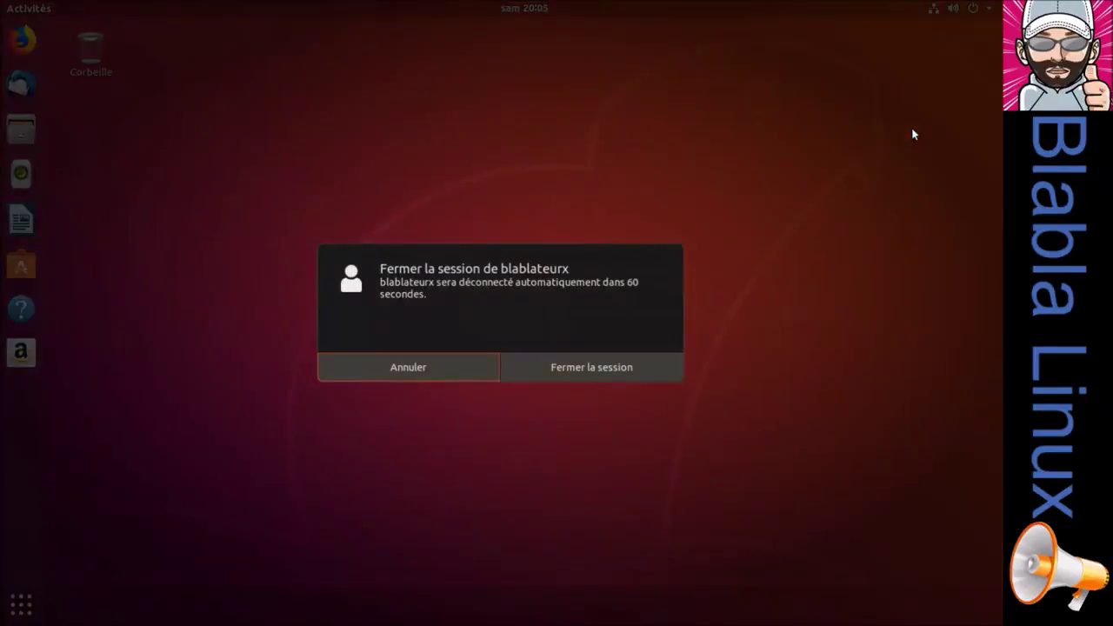
left_click(590, 374)
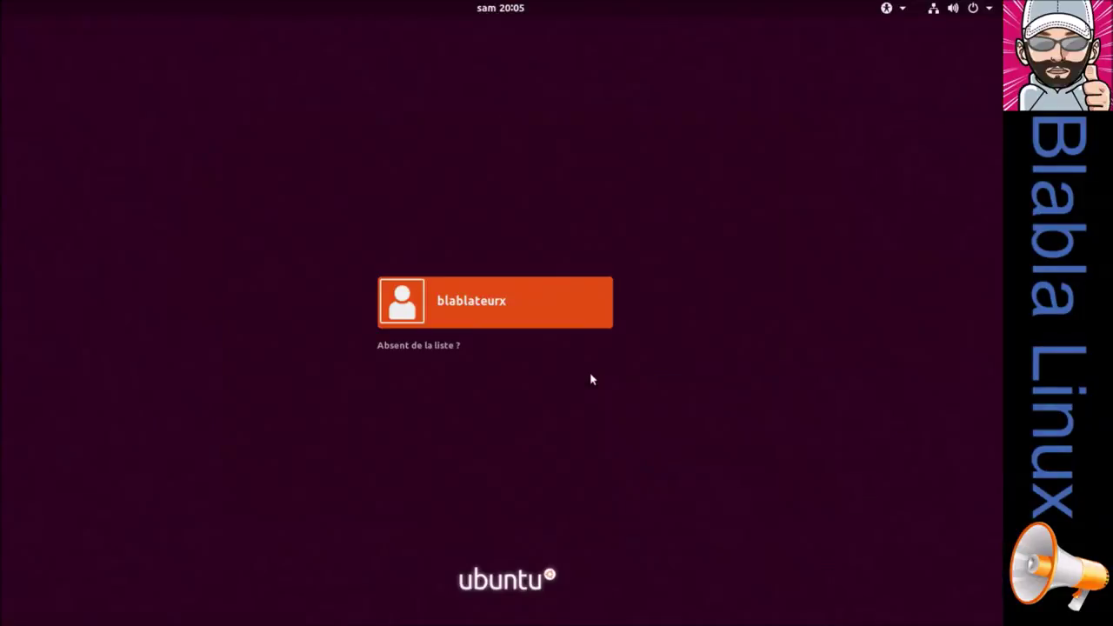
- Check the session choices for the user account on the login screen and restart the computer
left_click(483, 300)
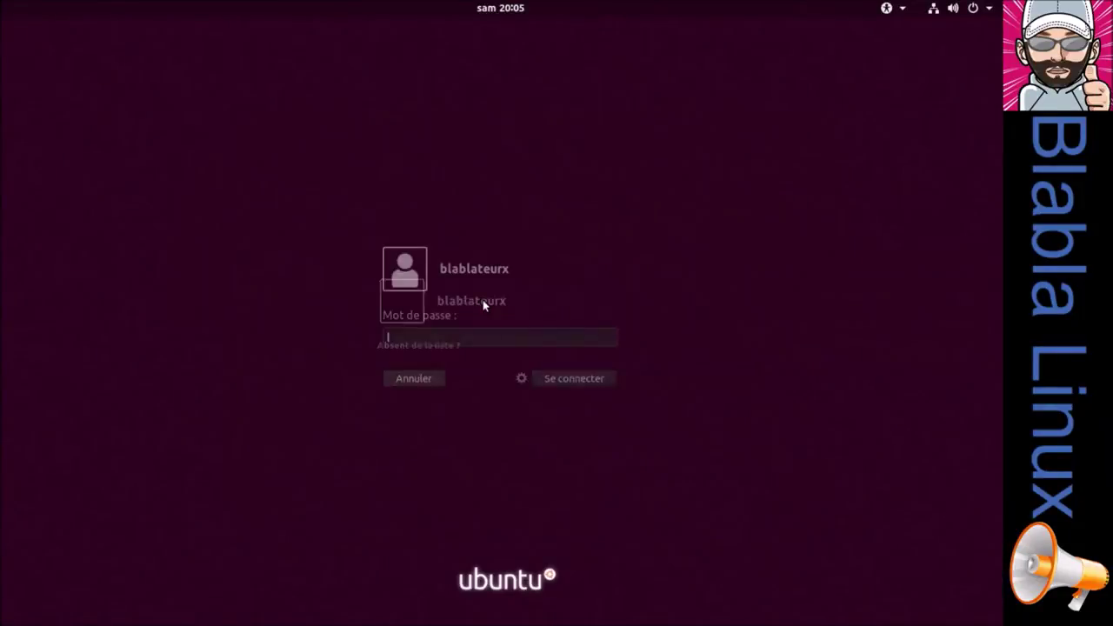
left_click(521, 378)
left_click(521, 378)
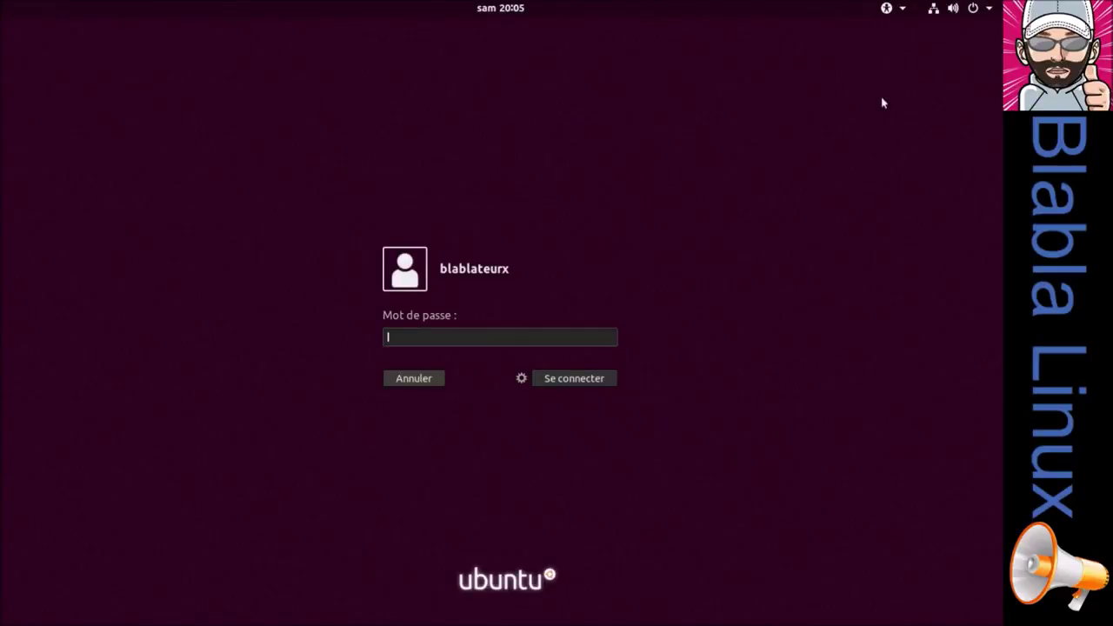
left_click(985, 10)
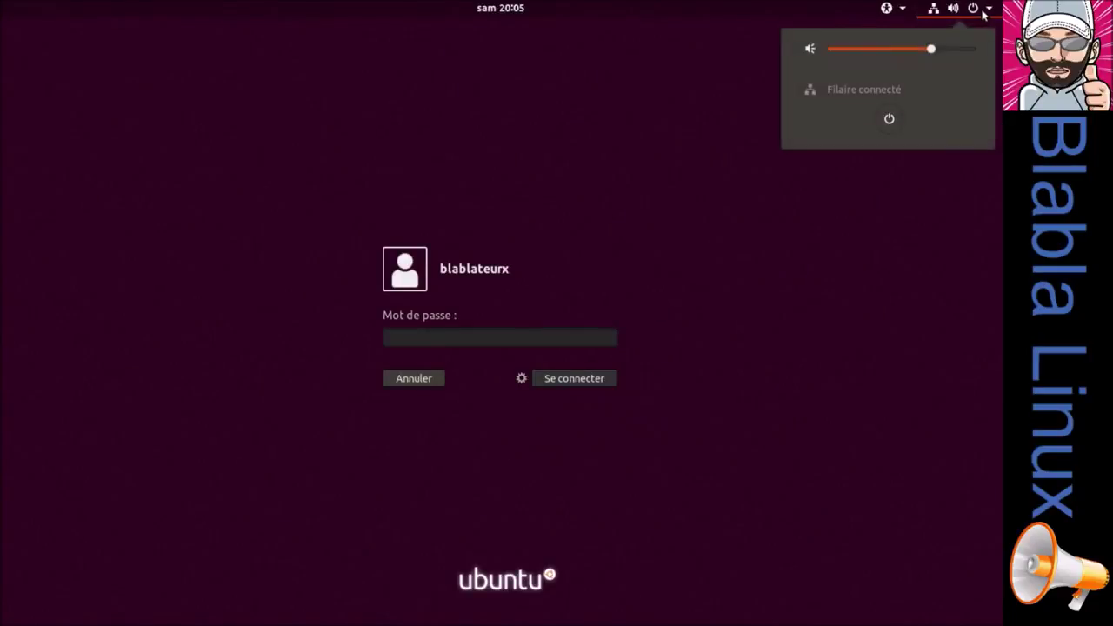
left_click(884, 120)
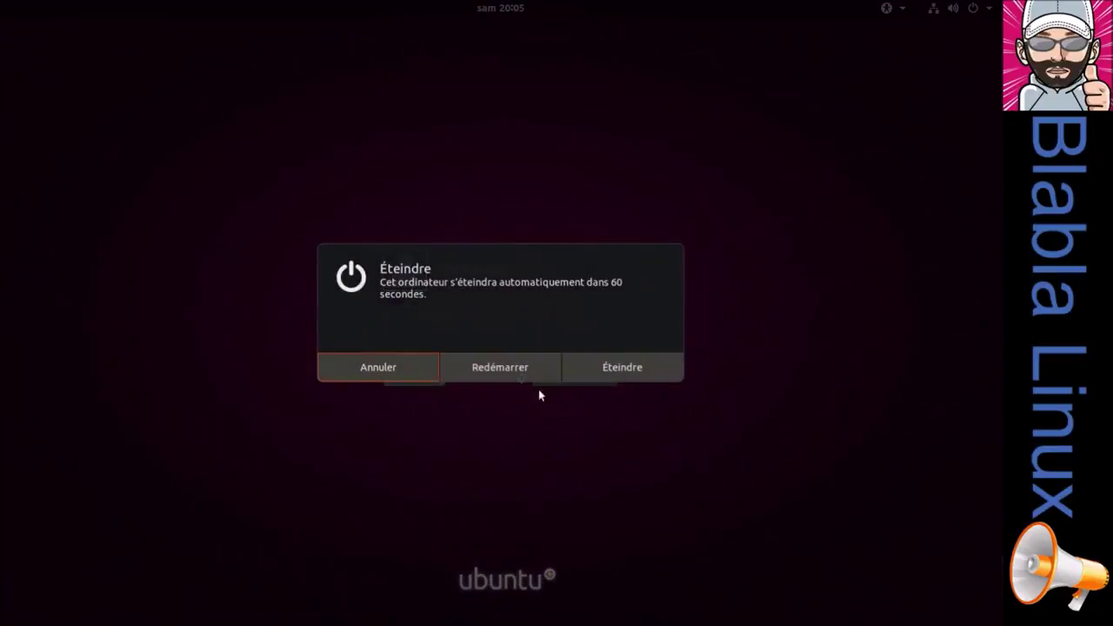
left_click(508, 371)
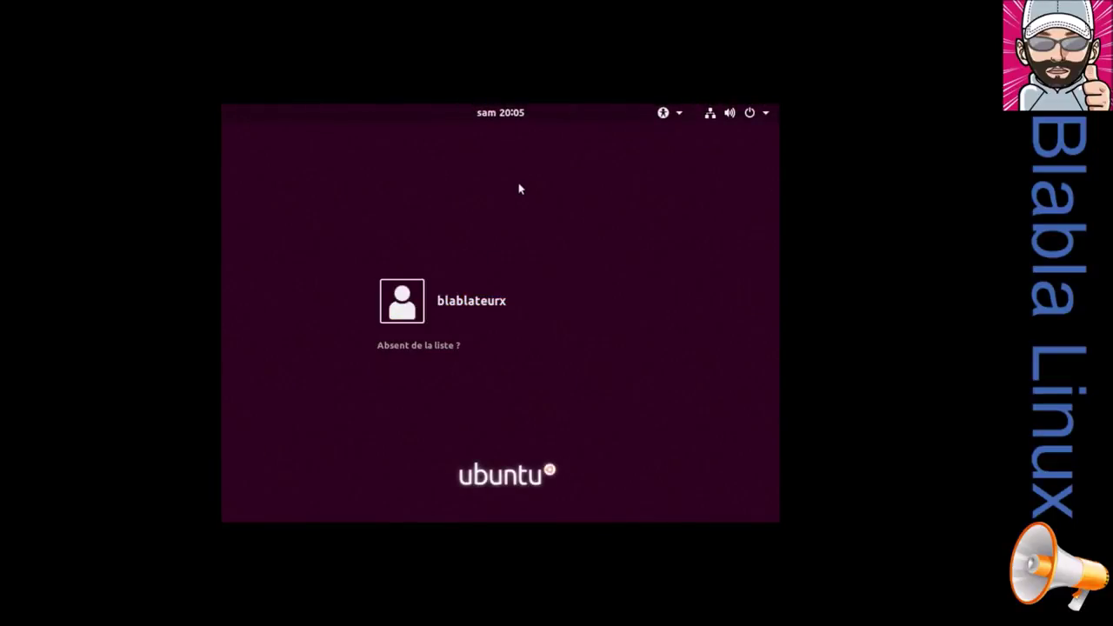
- Leave the virtual machine's full-screen view and re-enter it to refit the guest display
mouse_move(646, 5)
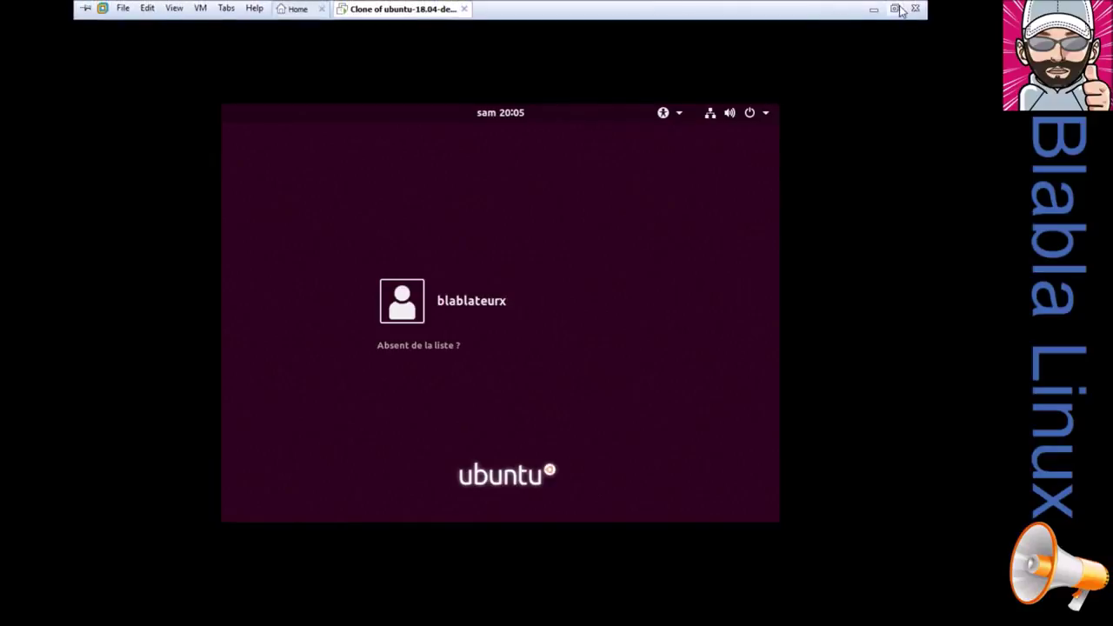
left_click(903, 10)
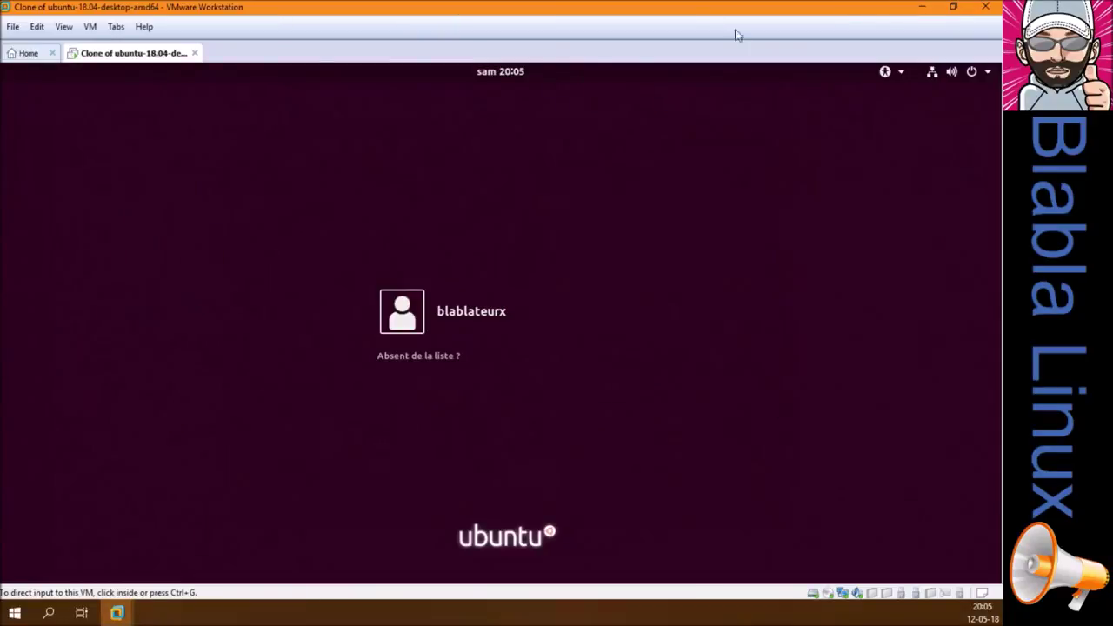
left_click(64, 26)
left_click(92, 45)
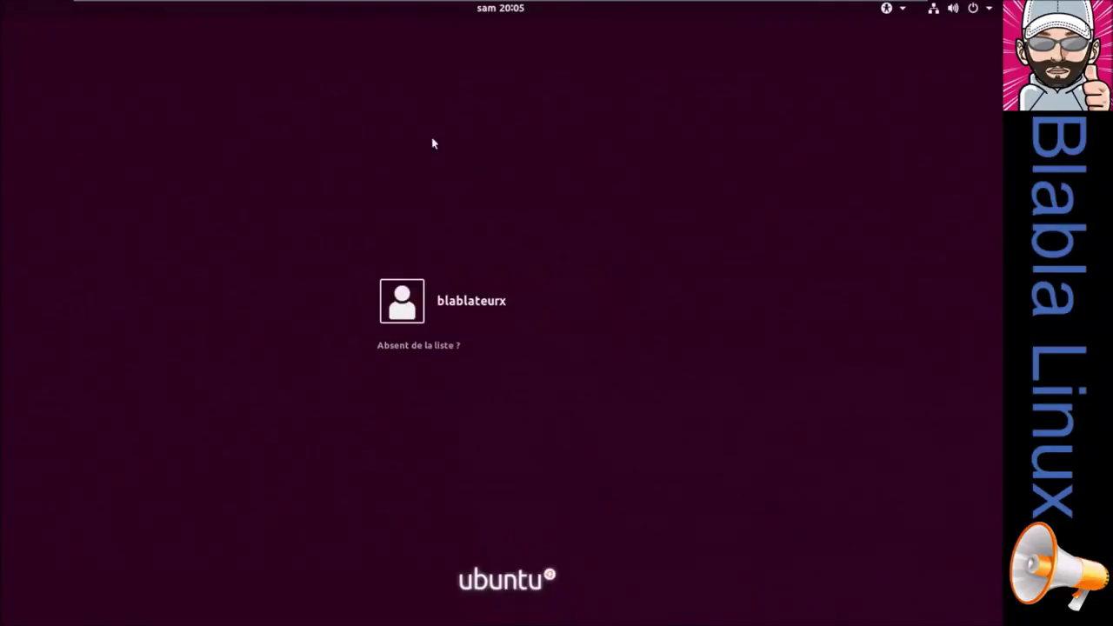
- Switch the virtual machine's view to Exclusive Mode
mouse_move(97, 5)
left_click(147, 8)
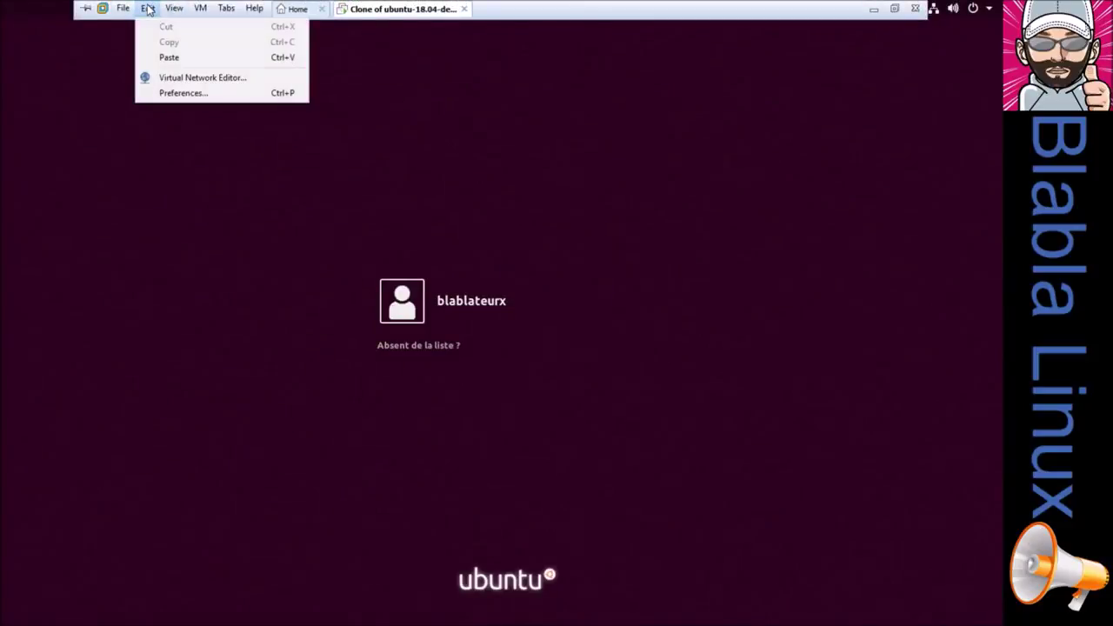
mouse_move(174, 9)
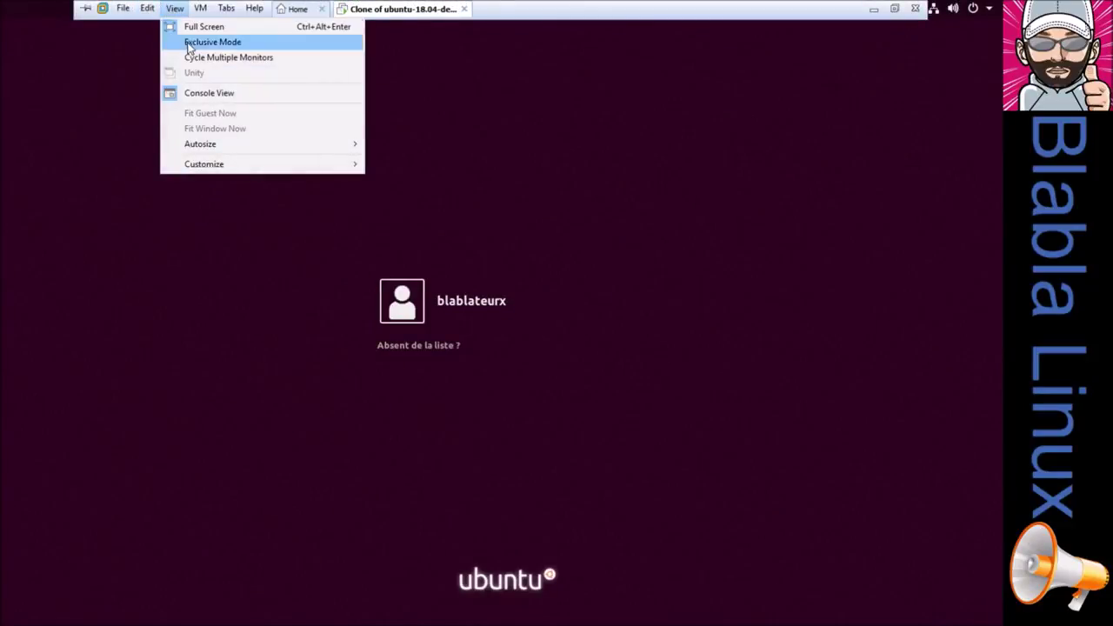
left_click(189, 42)
- Log in to the user account with its password, choosing the GNOME Flashback (Metacity) session
left_click(447, 301)
type("******")
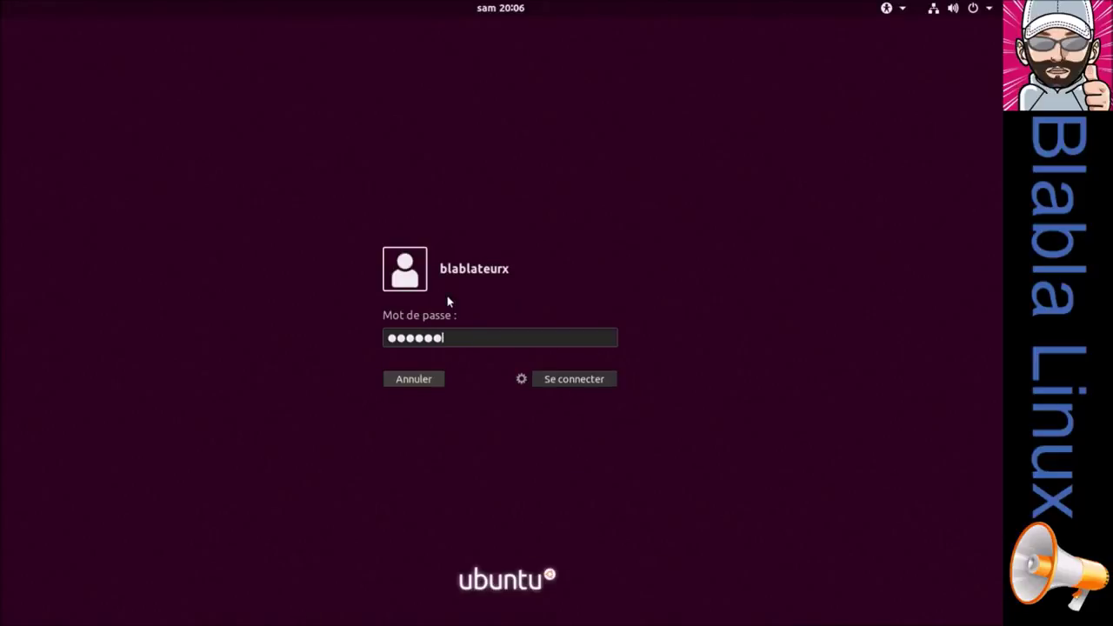
left_click(521, 379)
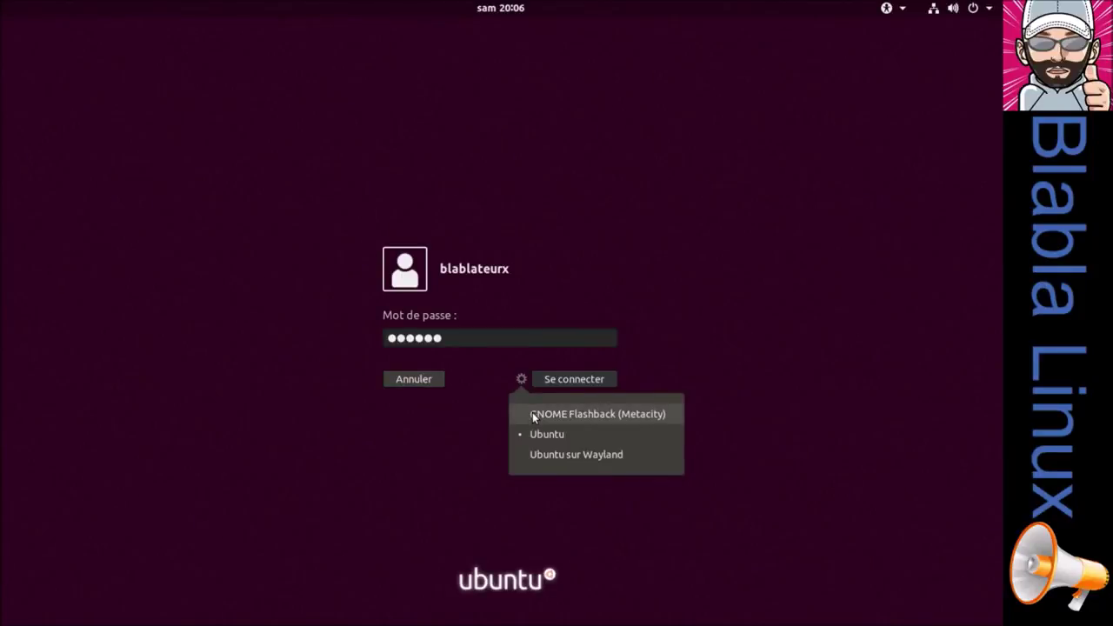
left_click(534, 415)
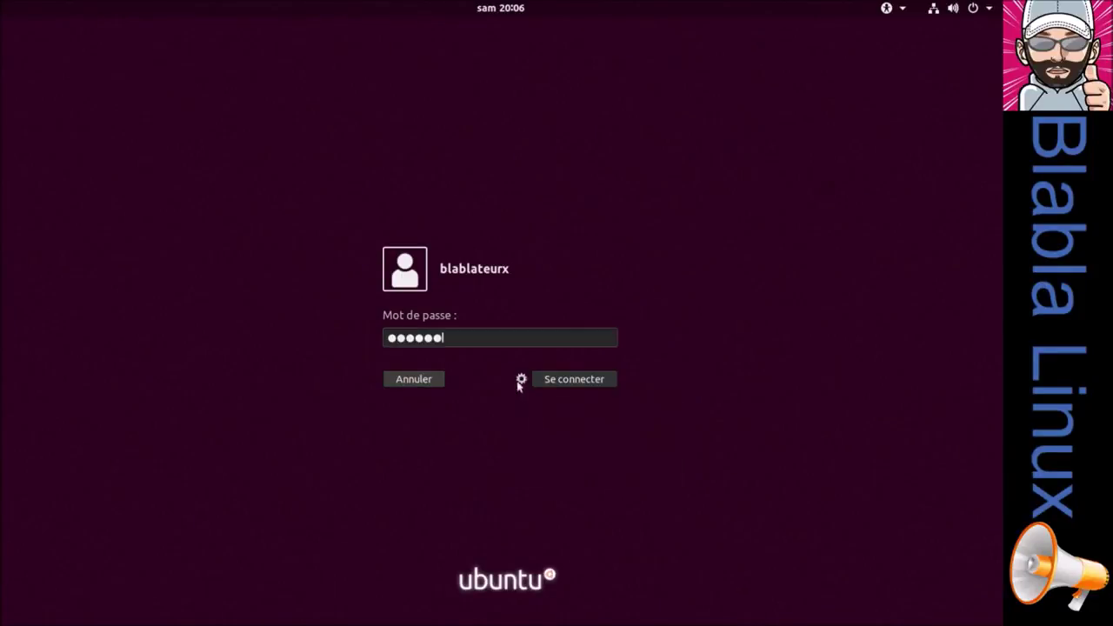
left_click(574, 380)
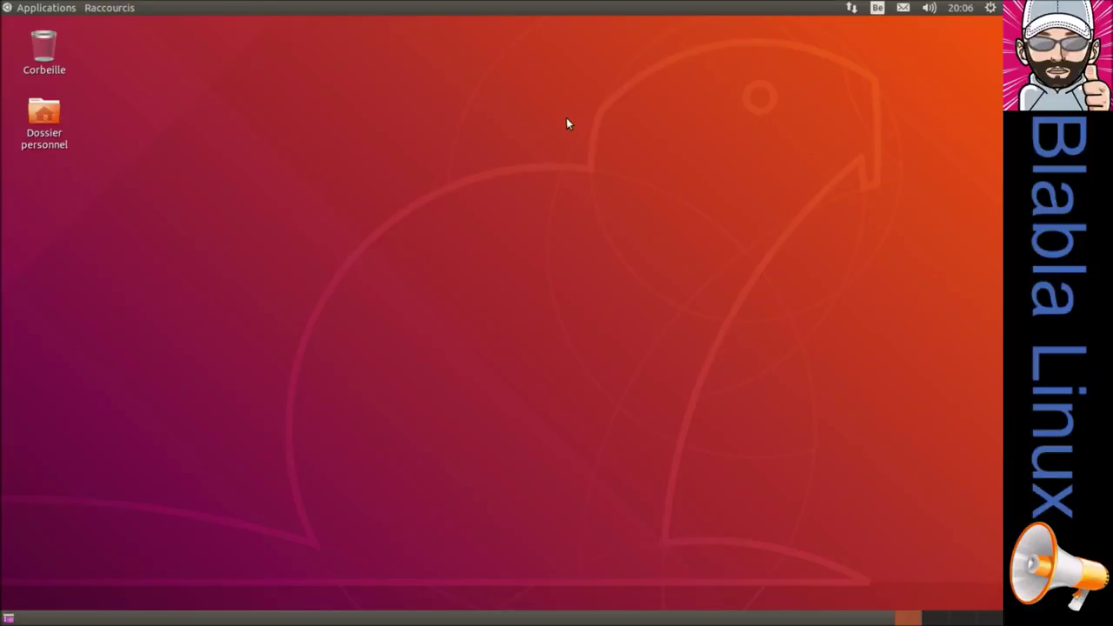
- View the About details of the computer, close that window, and open the general system settings
left_click(990, 10)
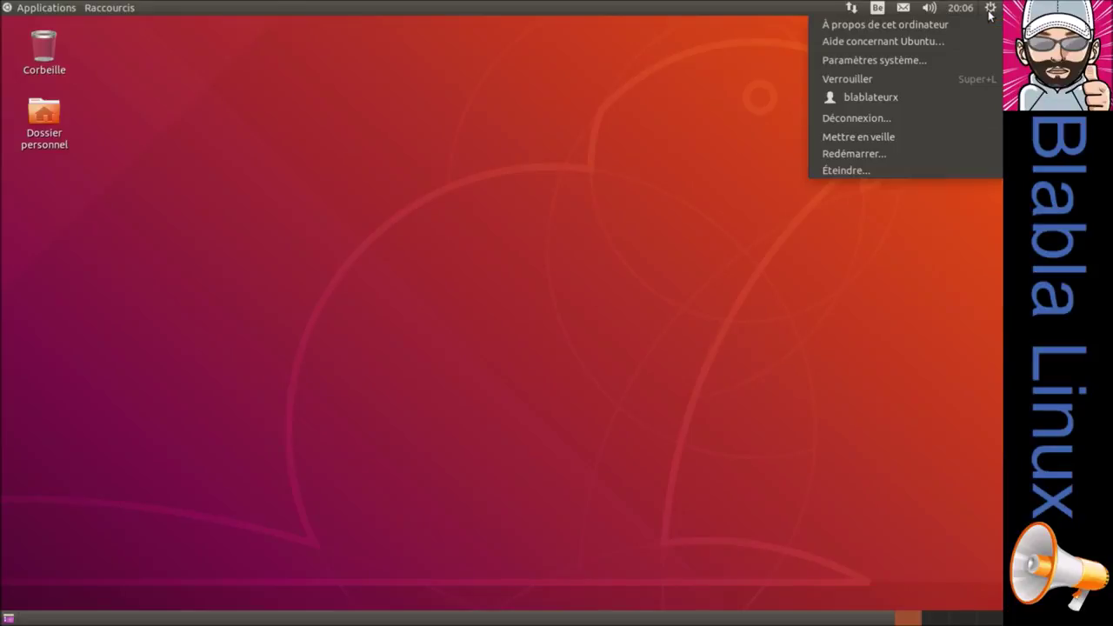
left_click(981, 29)
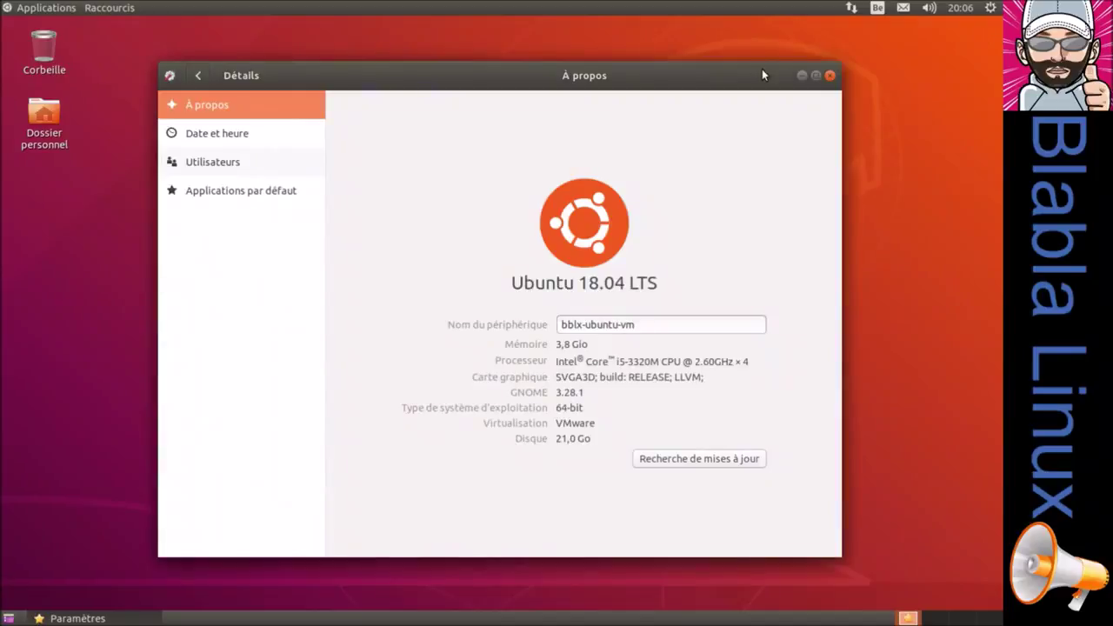
left_click_drag(496, 83, 476, 70)
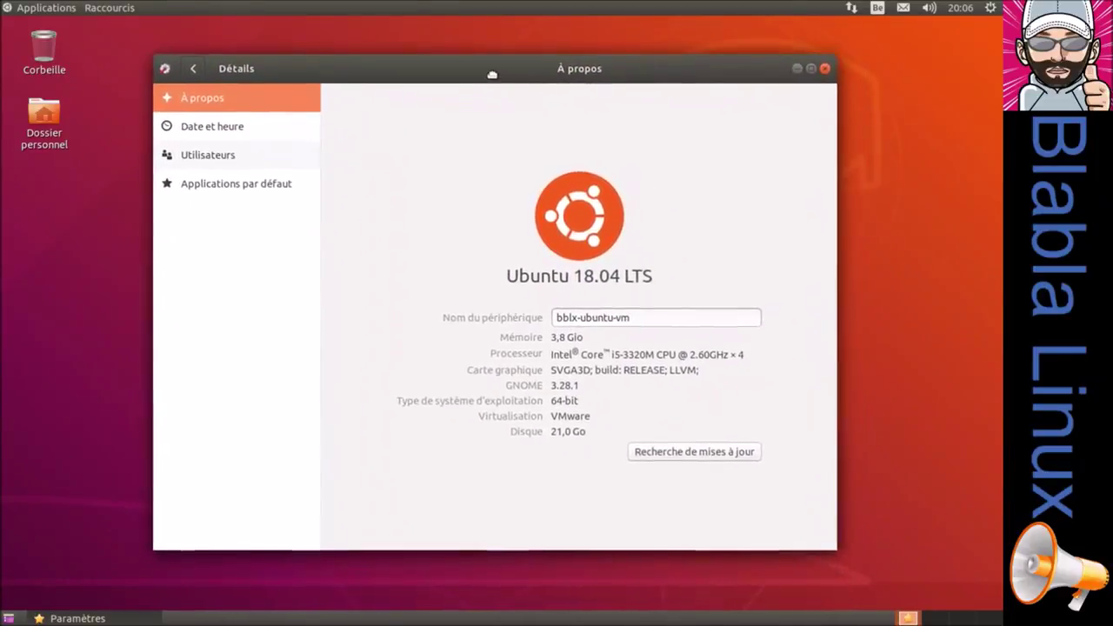
left_click(195, 69)
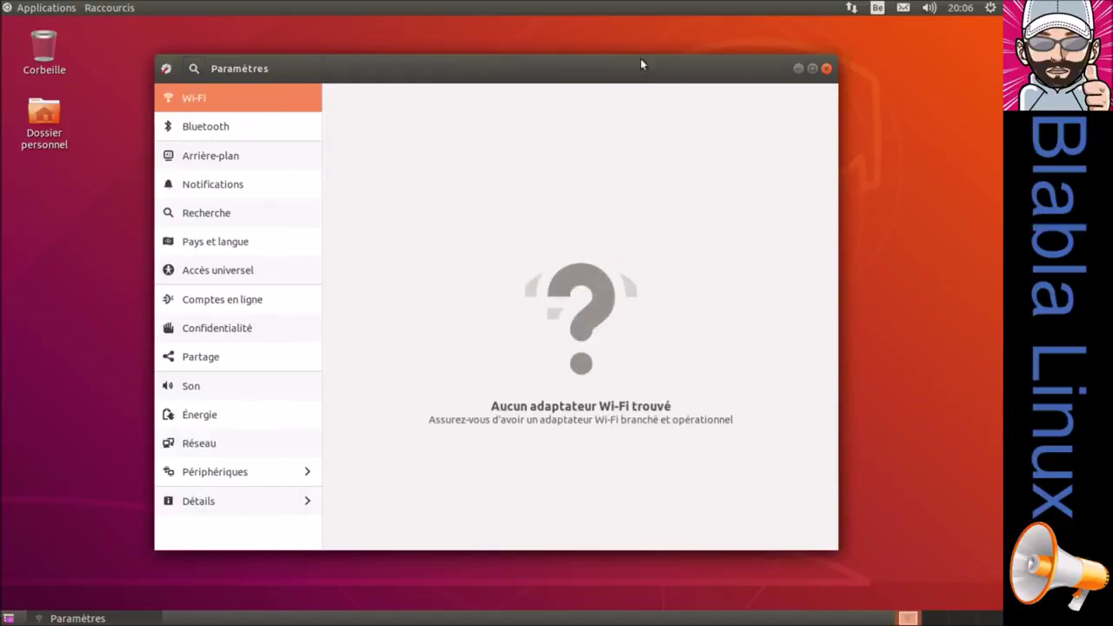
left_click(826, 68)
left_click(984, 10)
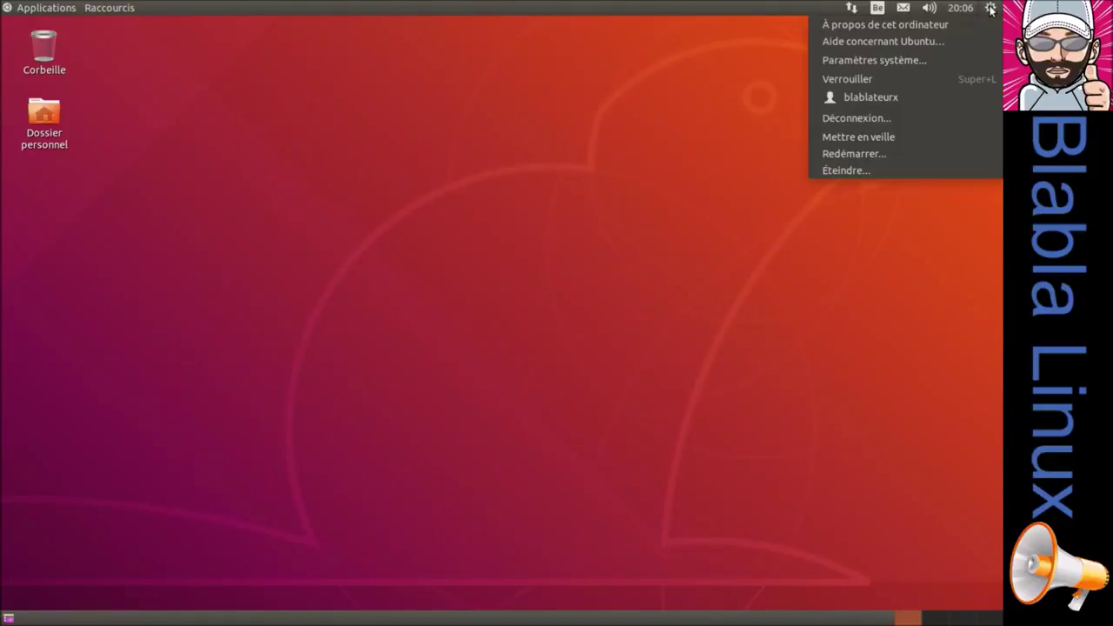
left_click(973, 63)
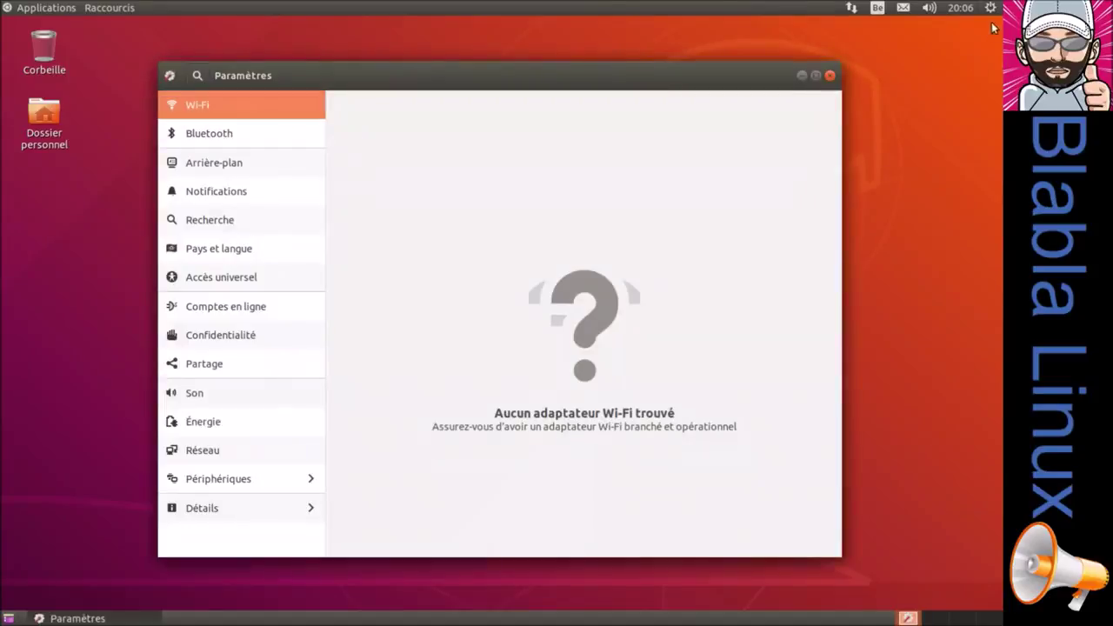
- Lock the session and unlock it with the account password
left_click(992, 8)
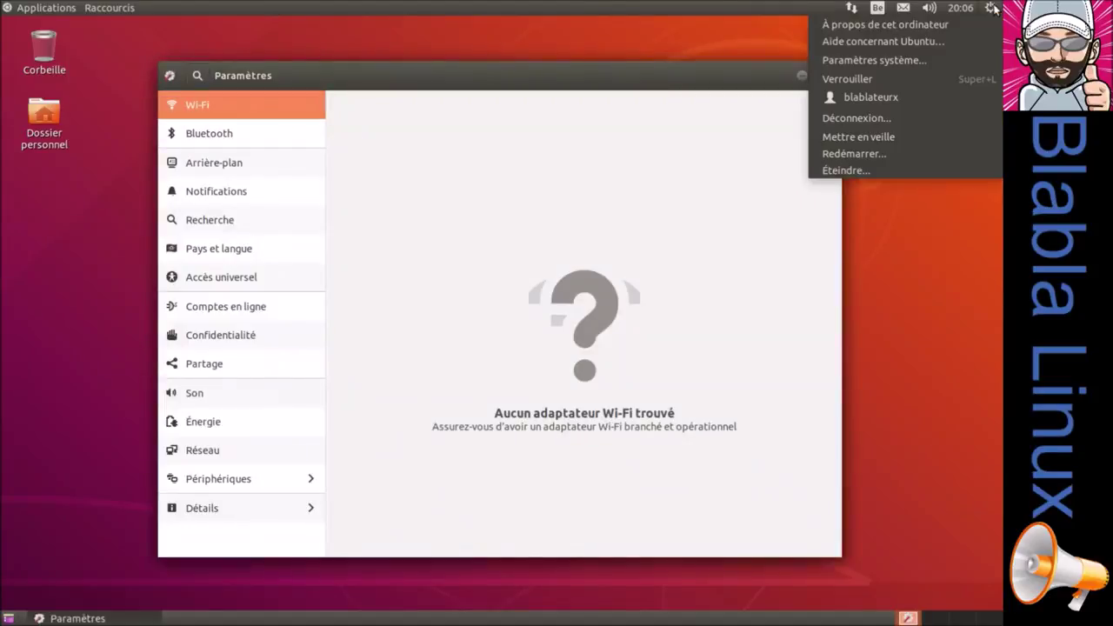
left_click(965, 80)
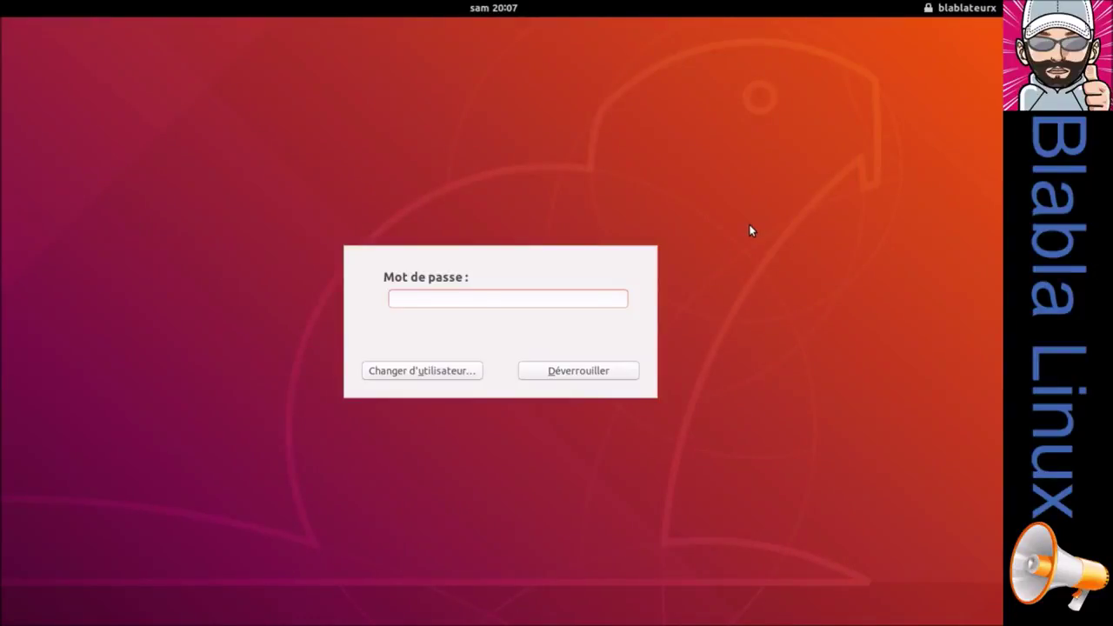
type("••••")
key("Return")
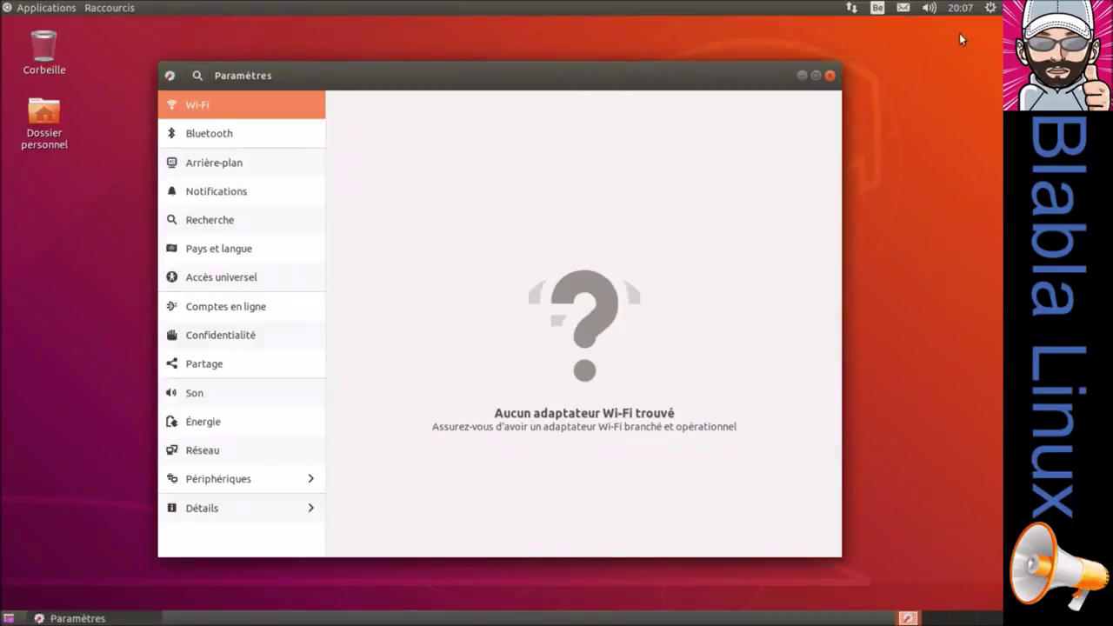
- Log out of the Flashback session, confirm the logout, and log back in with the account password
left_click(990, 8)
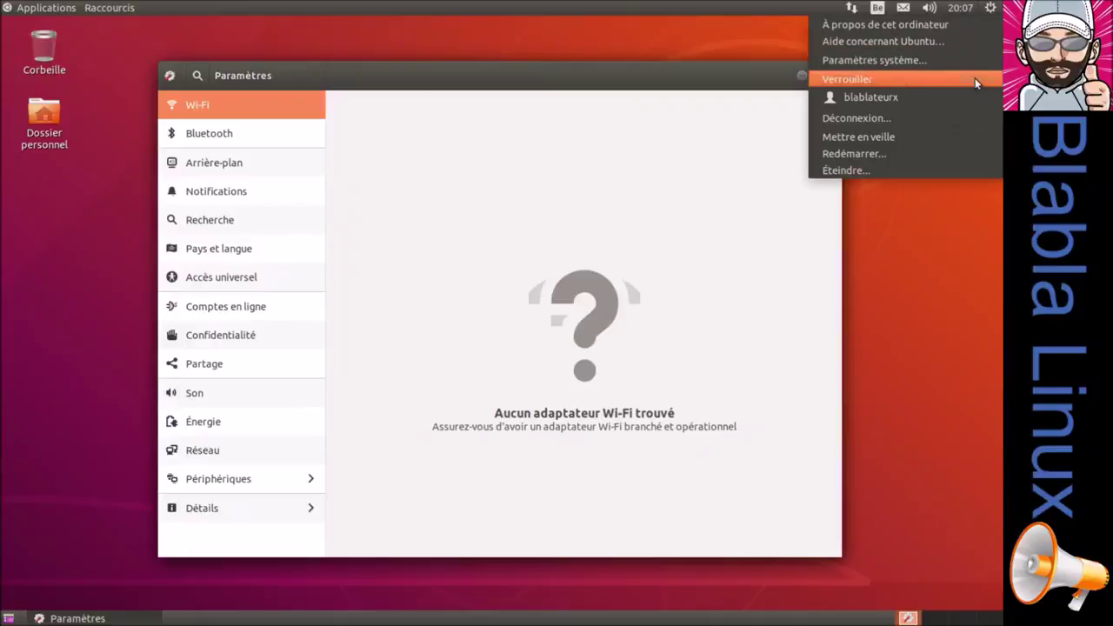
left_click(972, 119)
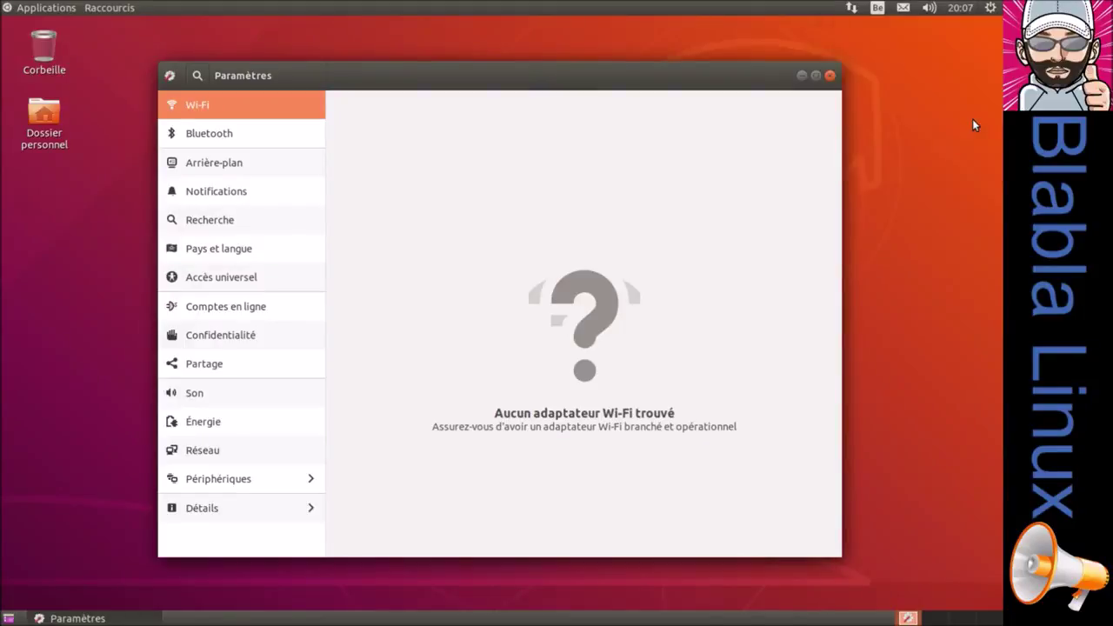
left_click(711, 374)
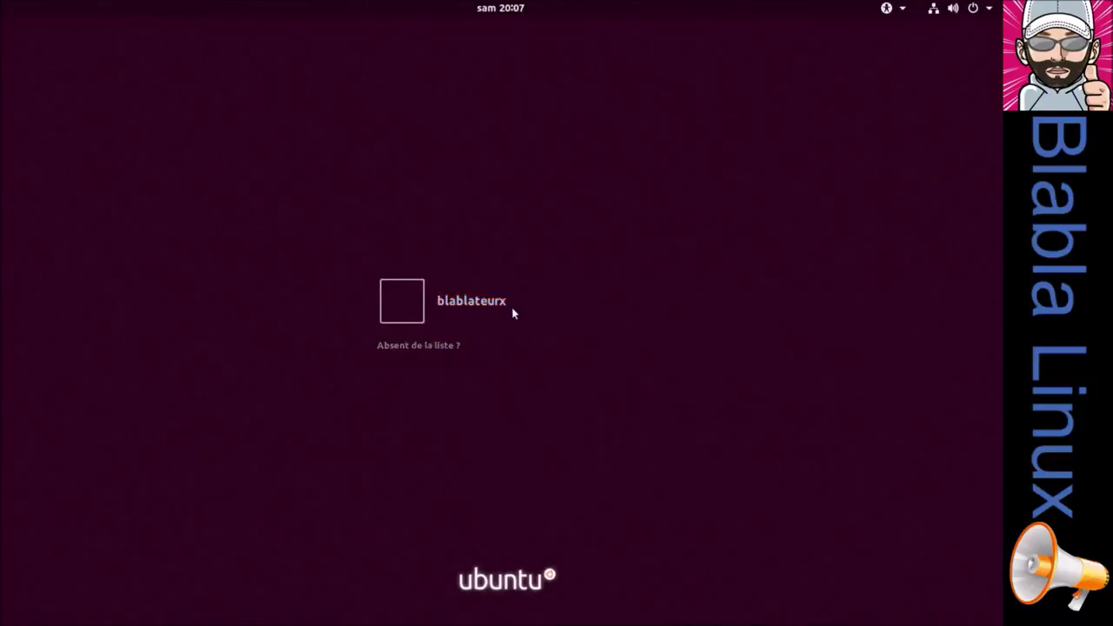
left_click(511, 311)
type("******")
key("Return")
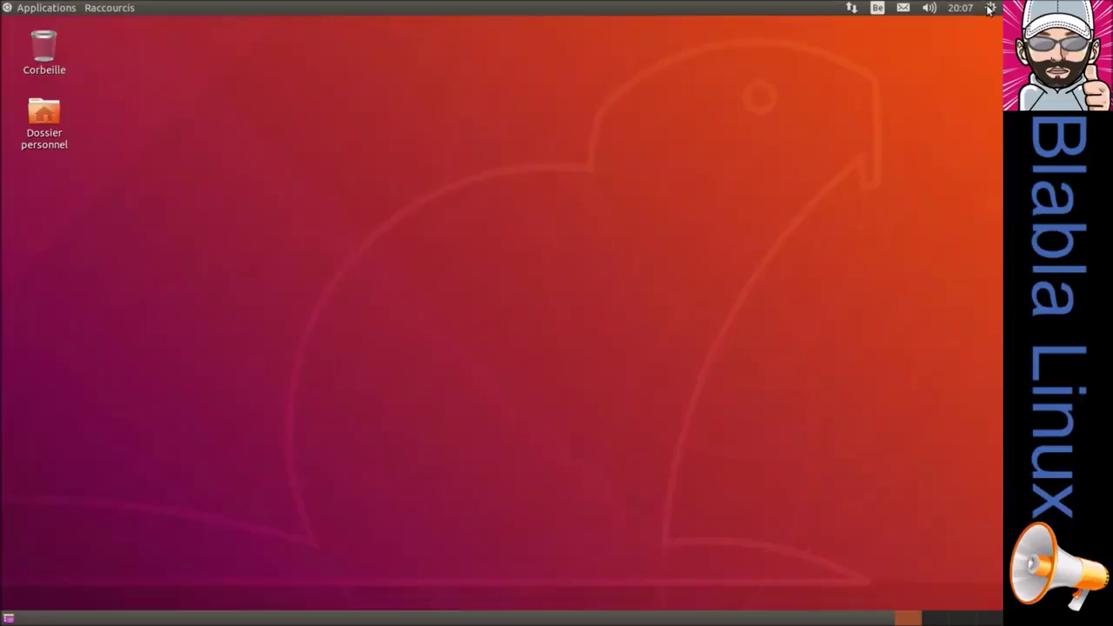
- Try the shutdown option without shutting down, and view the calendar and the date and time settings
left_click(991, 9)
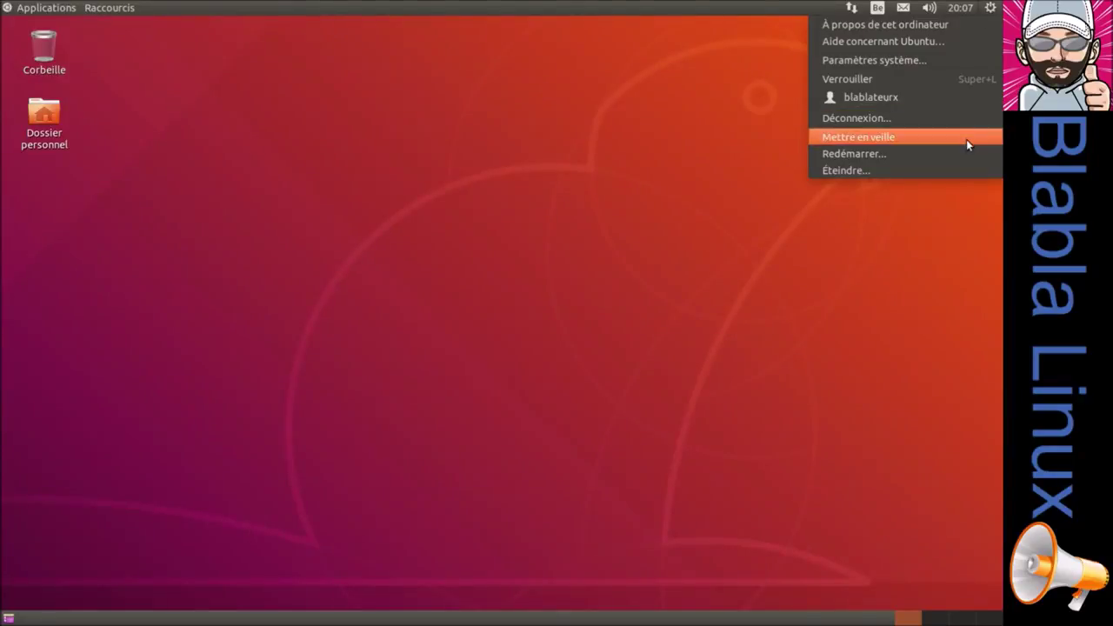
left_click(964, 172)
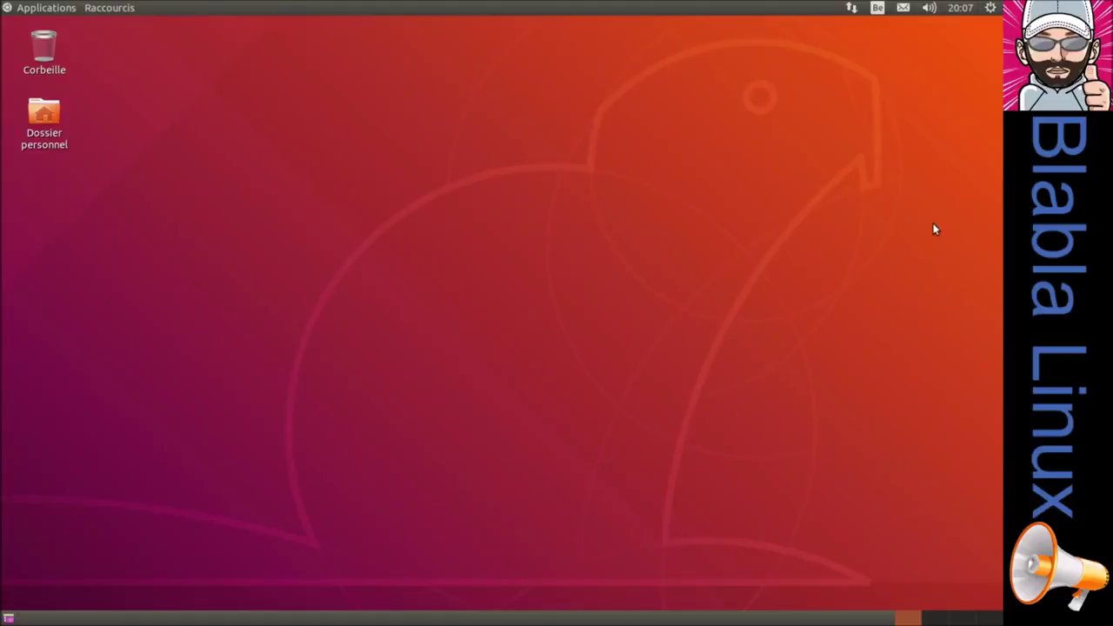
left_click(952, 11)
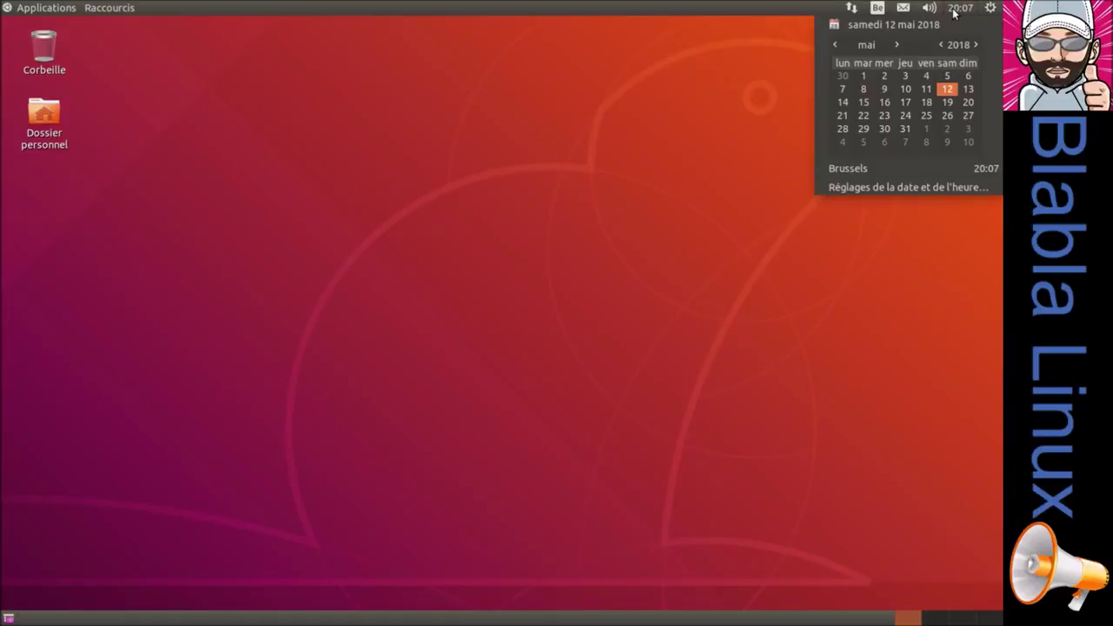
left_click(944, 188)
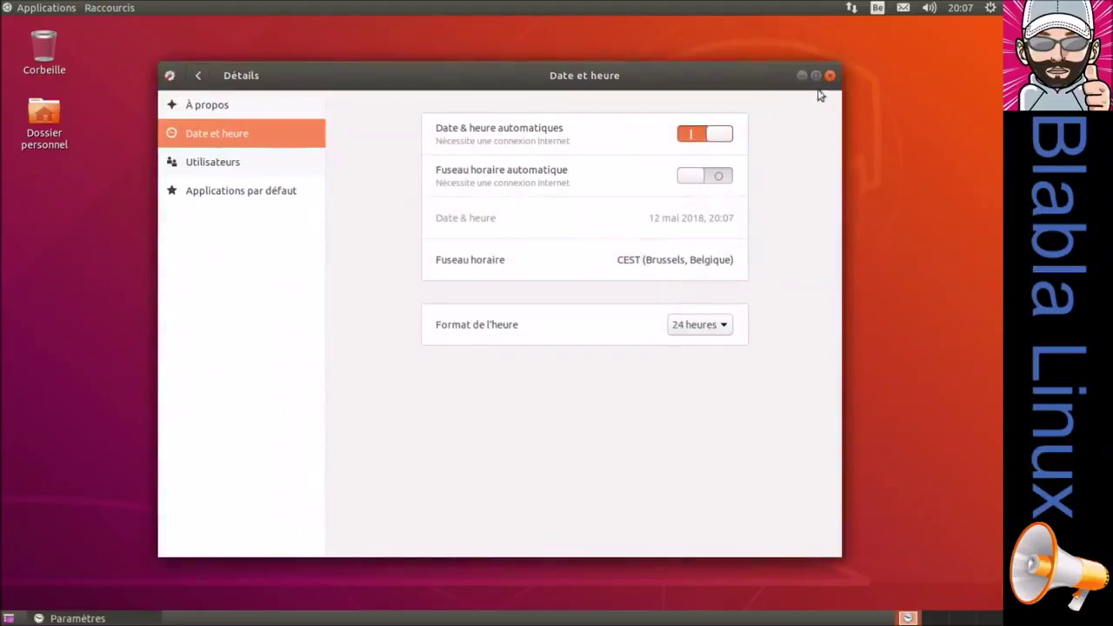
left_click(832, 76)
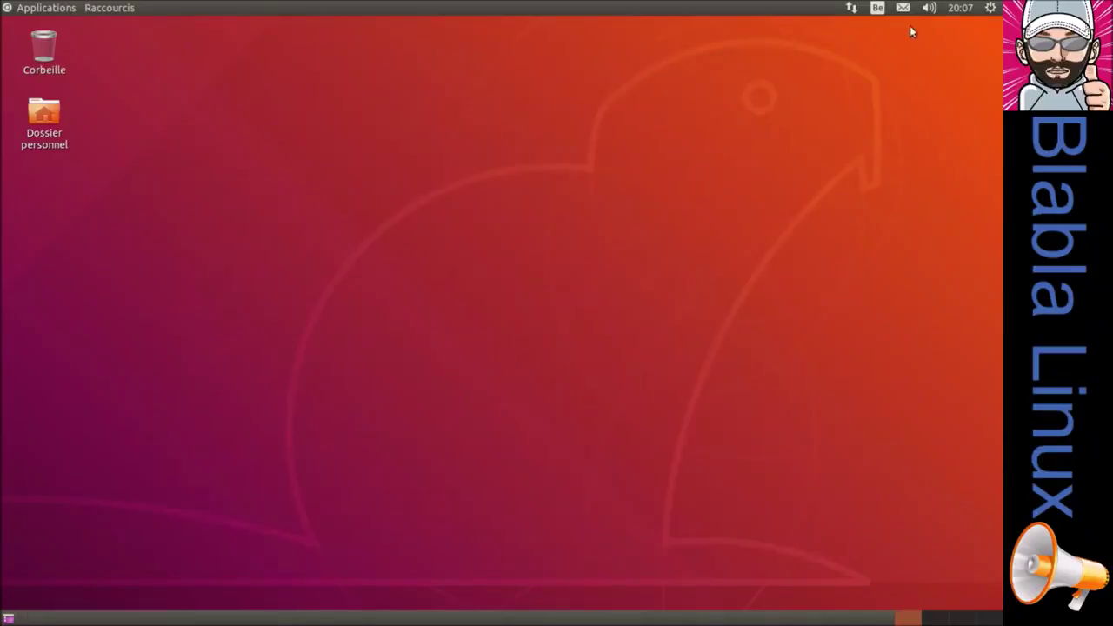
left_click(961, 9)
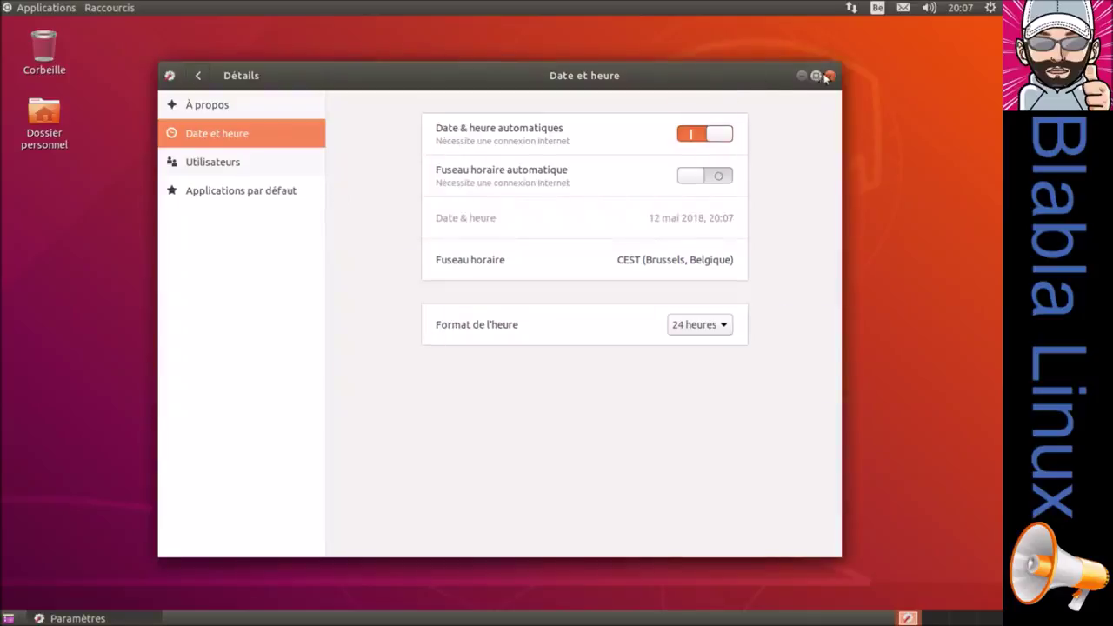
left_click(822, 77)
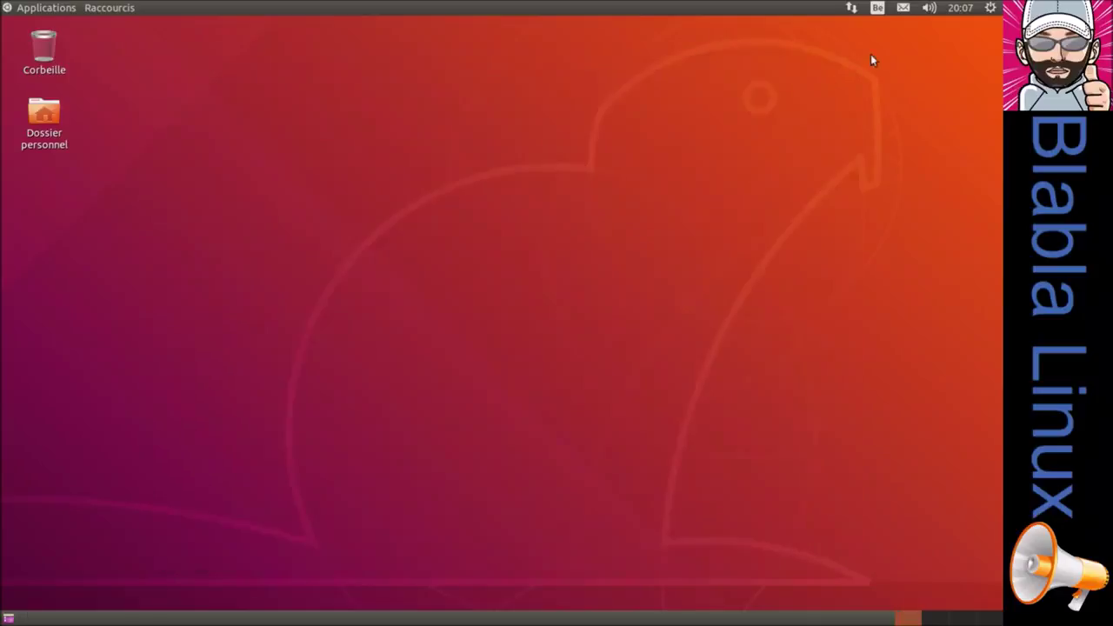
- Slightly lower the output volume and the microphone level from the panel's sound indicator
left_click(928, 7)
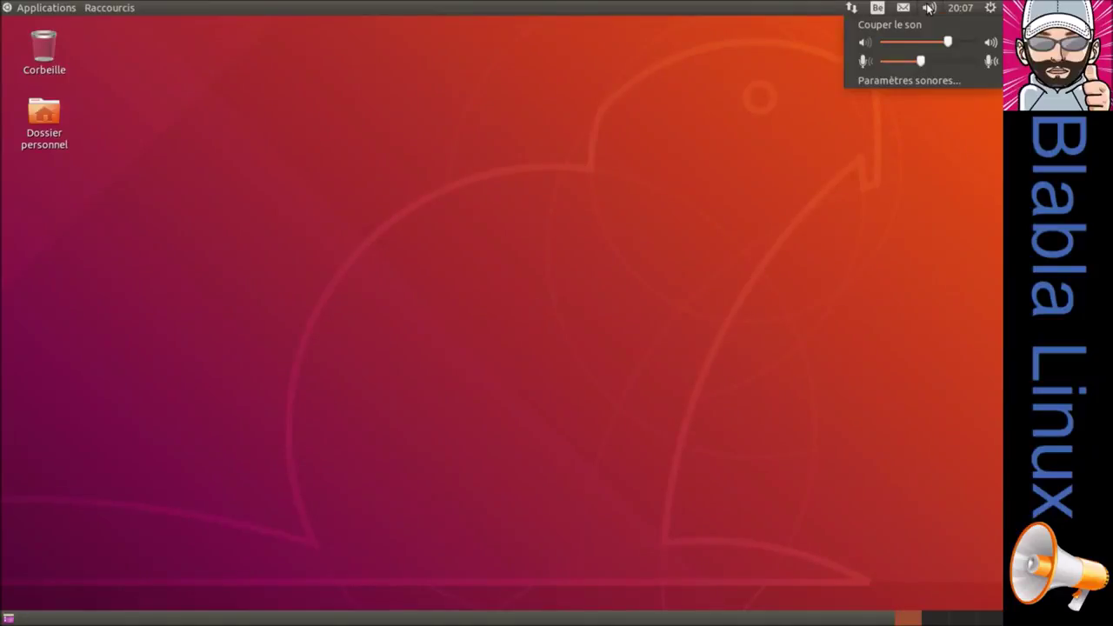
left_click(929, 8)
left_click(929, 8)
left_click(928, 7)
left_click(929, 8)
left_click_drag(936, 44, 916, 66)
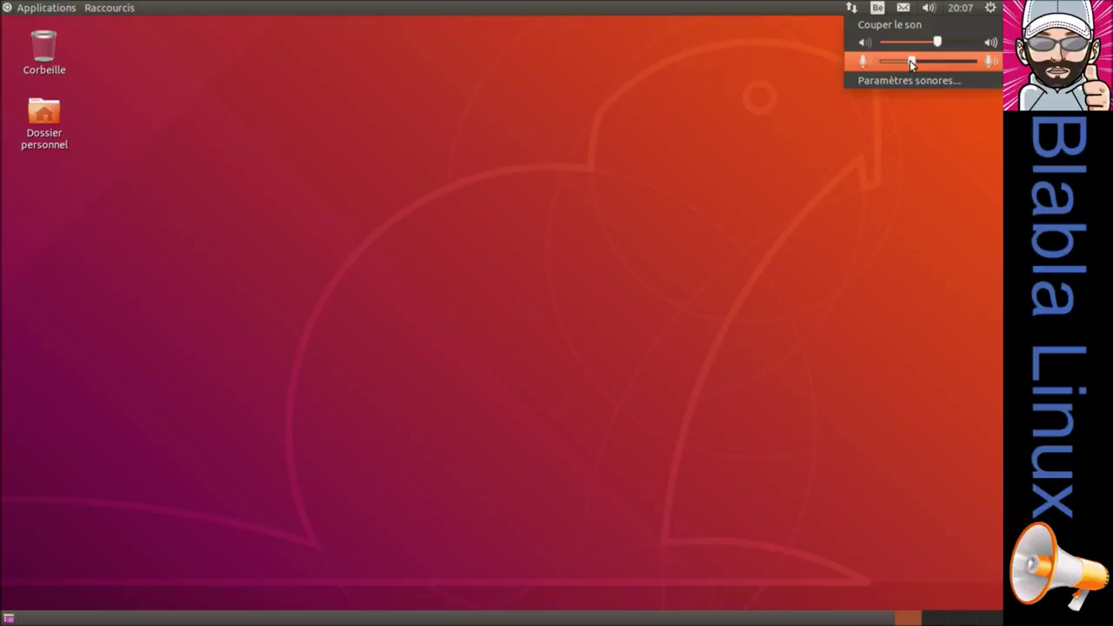
left_click(907, 126)
- View the input, sound effects and applications pages of the sound settings, and close the settings window
left_click(929, 7)
left_click(919, 81)
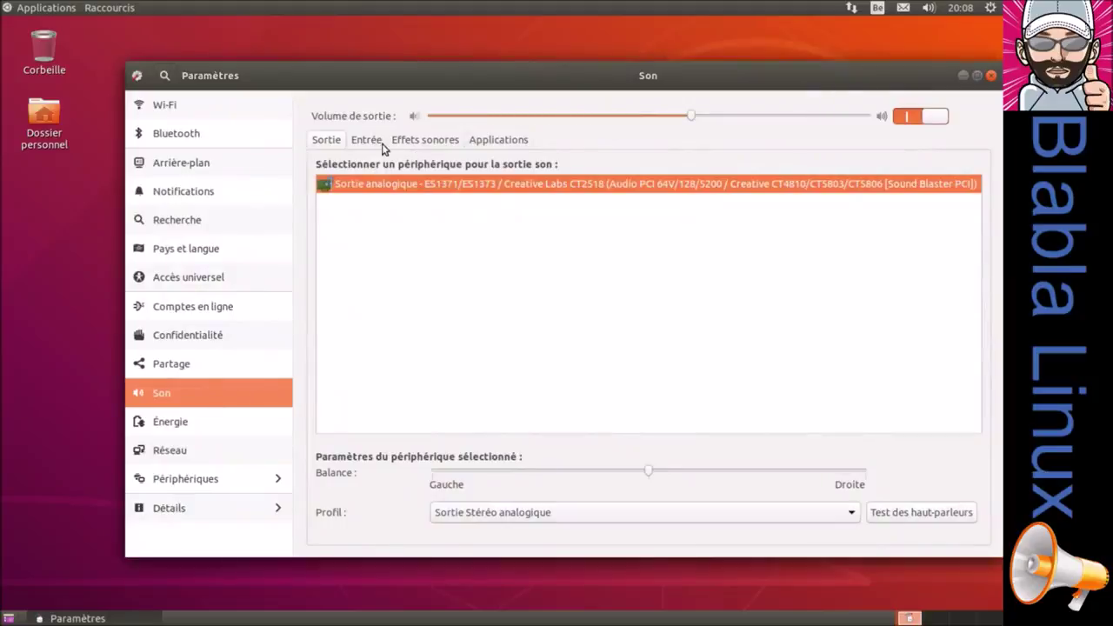
left_click(381, 143)
left_click(408, 141)
left_click(480, 141)
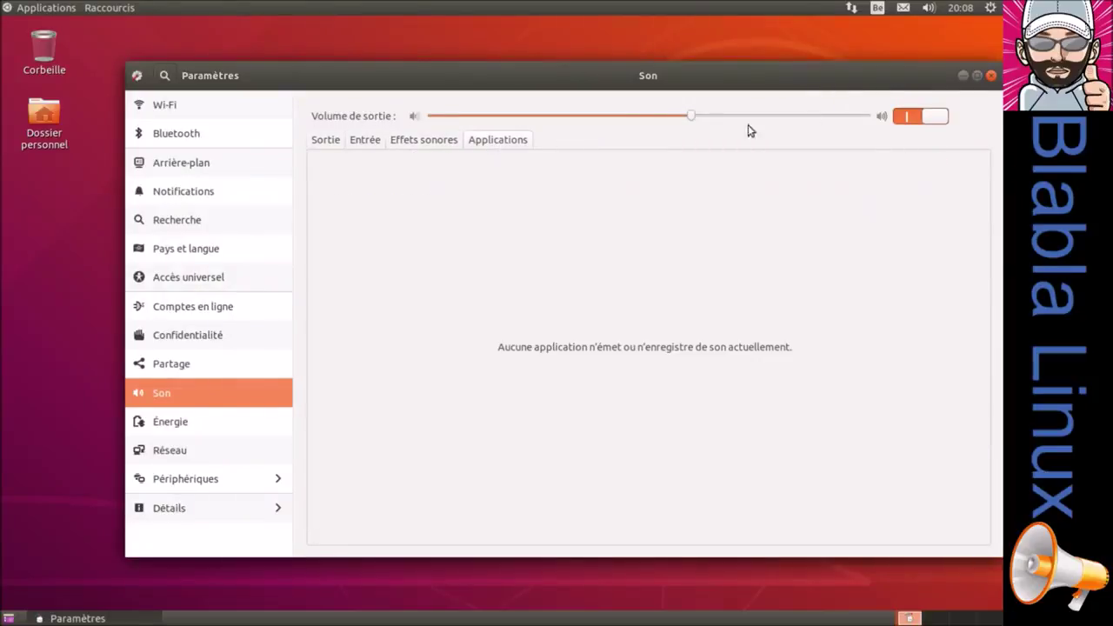
left_click(992, 75)
- Open the Agenda calendar from the panel's message indicator and close it
left_click(903, 9)
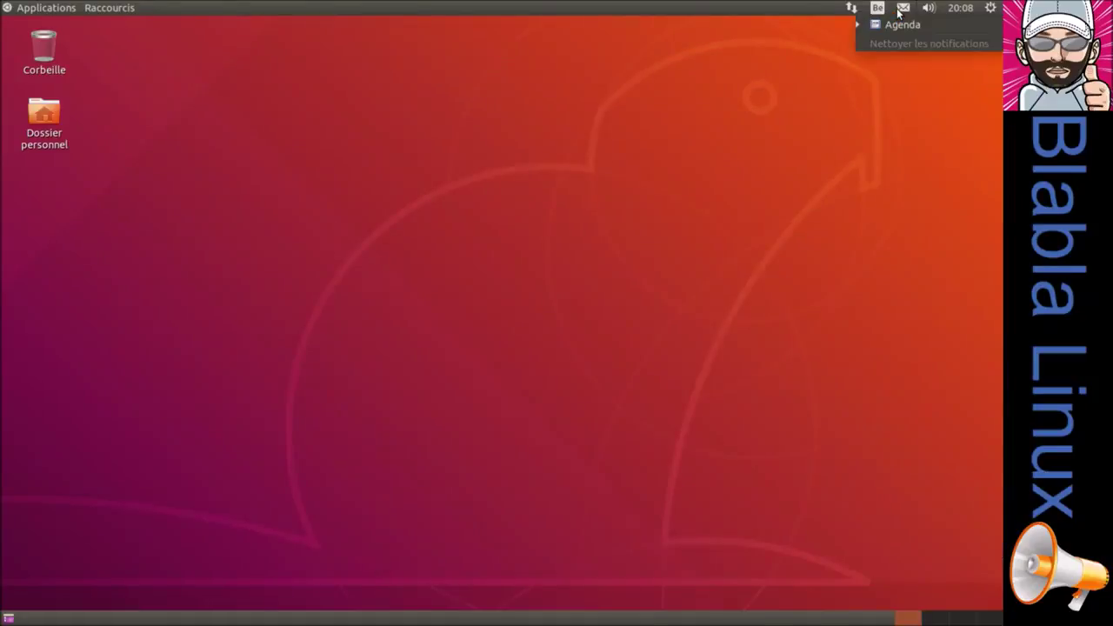
left_click(888, 26)
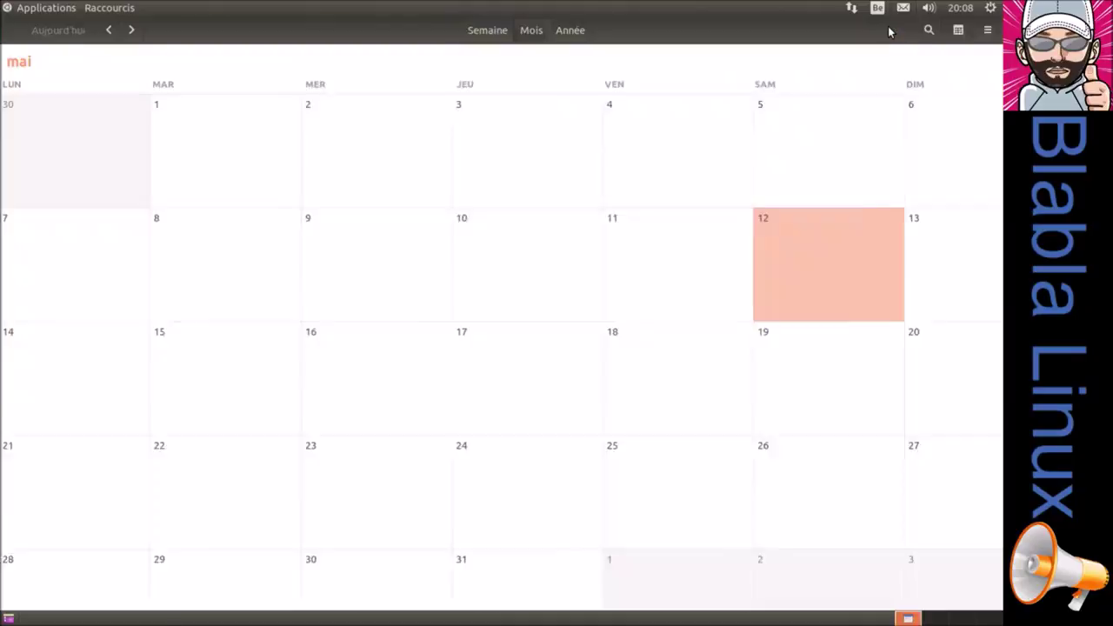
left_click(991, 31)
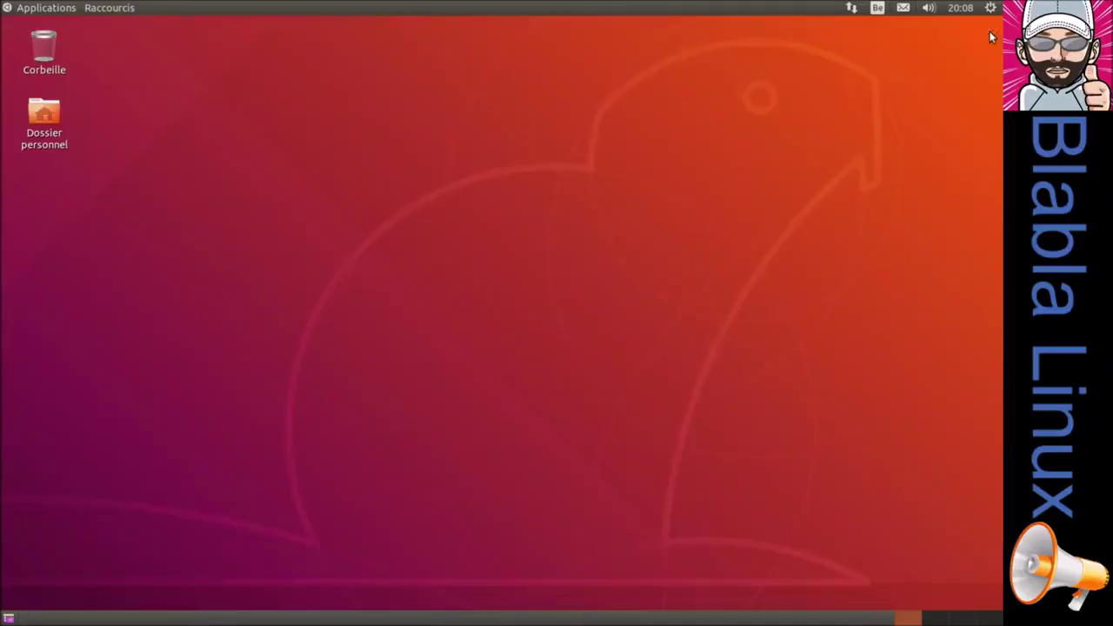
- Try to open the character map from the keyboard indicator, and view the Belgian keyboard layout chart and close it
left_click(878, 9)
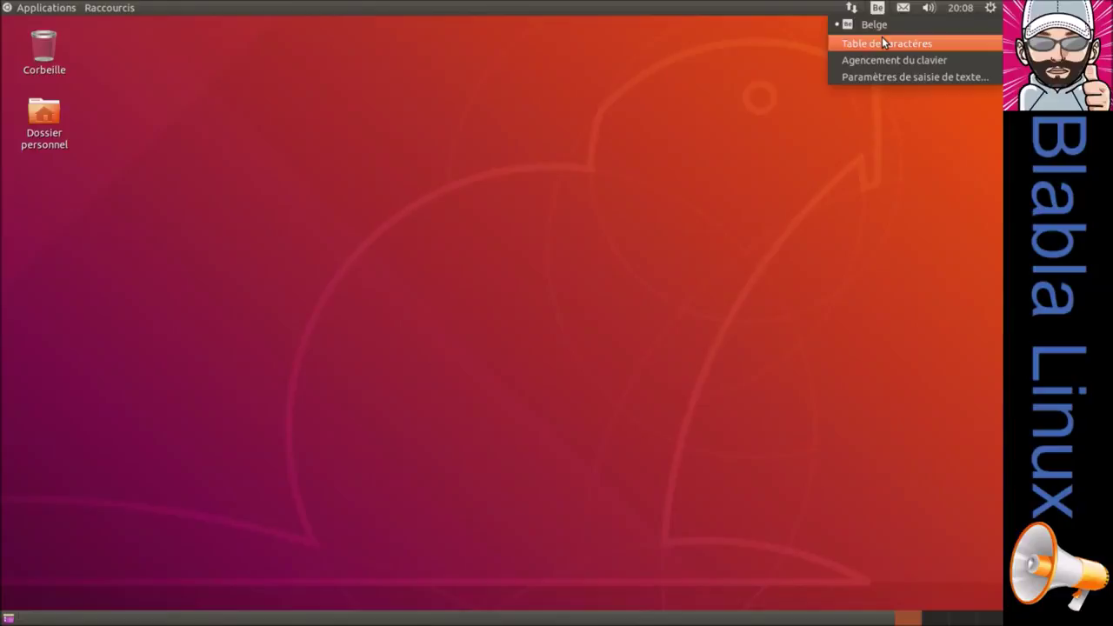
left_click(882, 38)
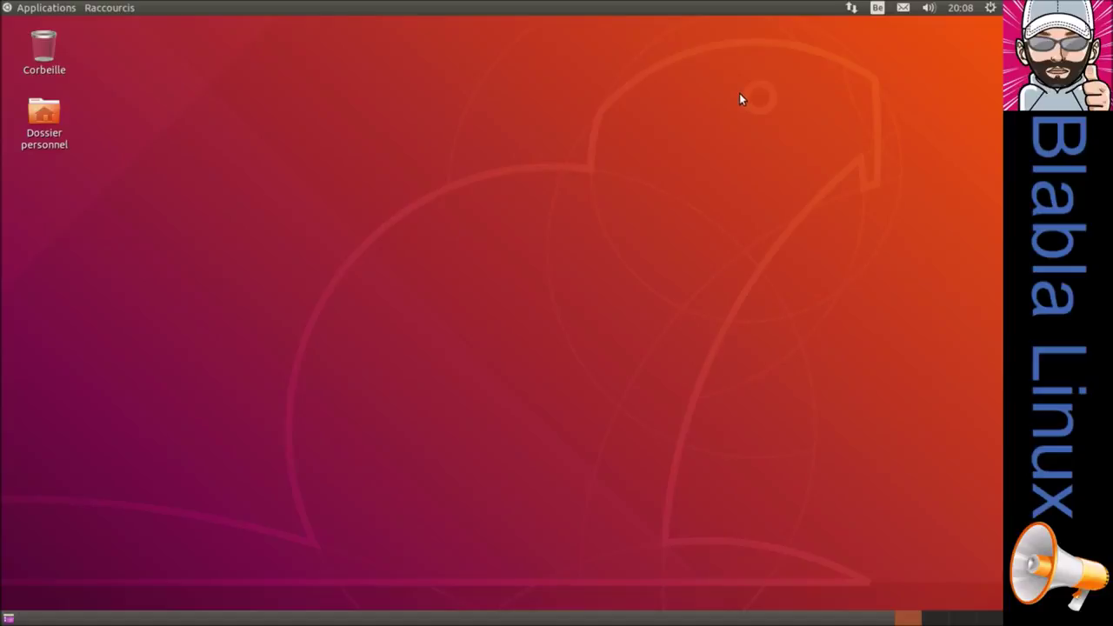
left_click(876, 8)
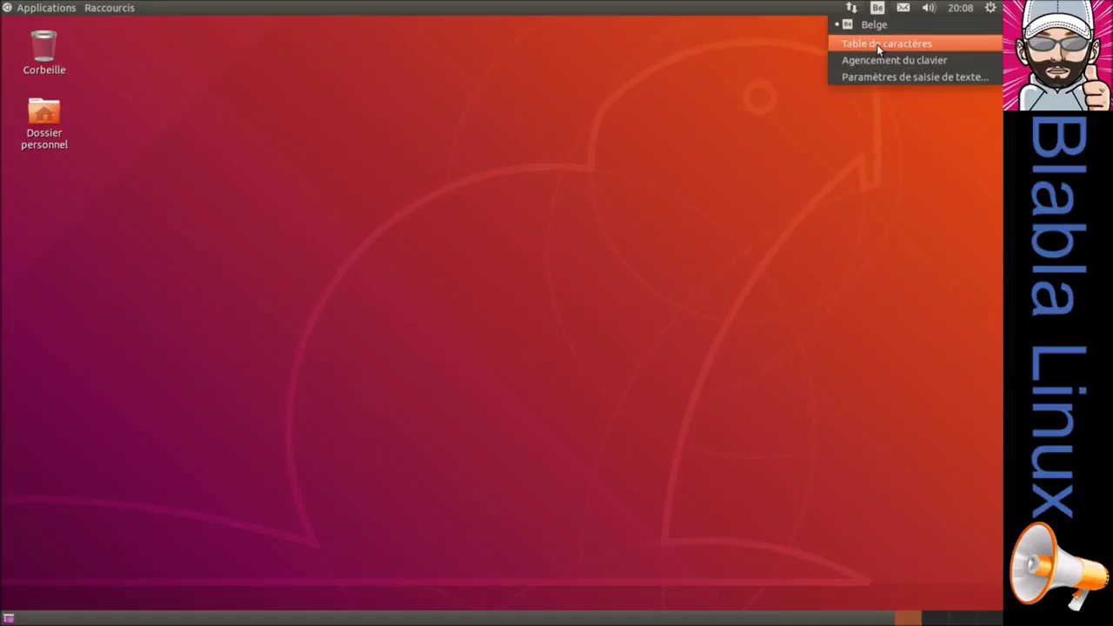
left_click(876, 42)
left_click(876, 9)
left_click(888, 61)
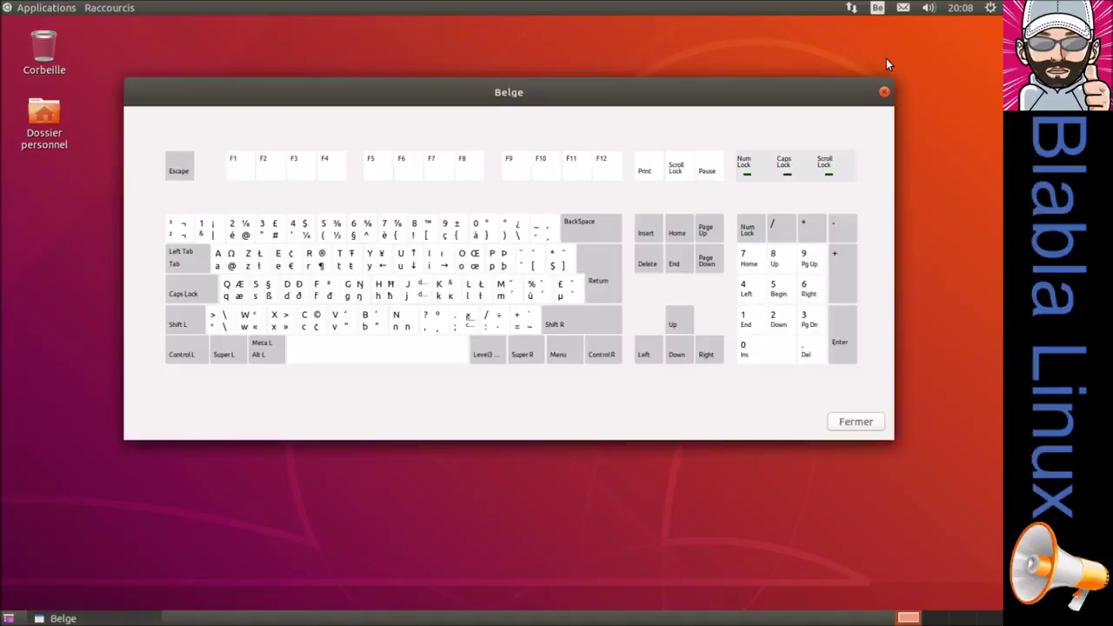
left_click(885, 93)
- View the text entry settings from the keyboard indicator, close them, and try the character map once more
left_click(877, 9)
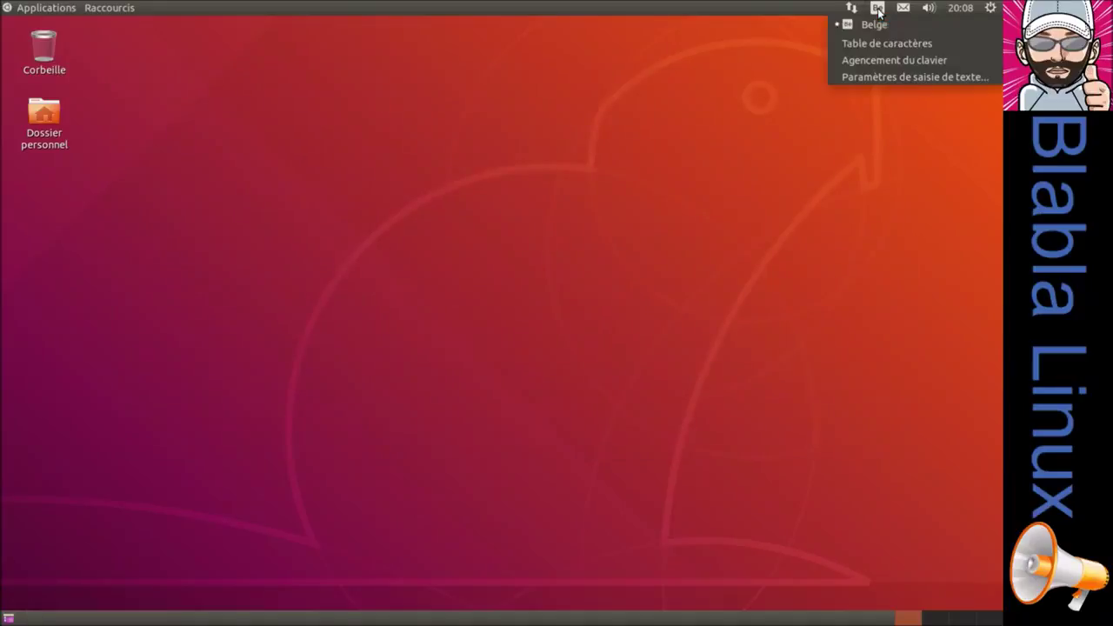
left_click(898, 78)
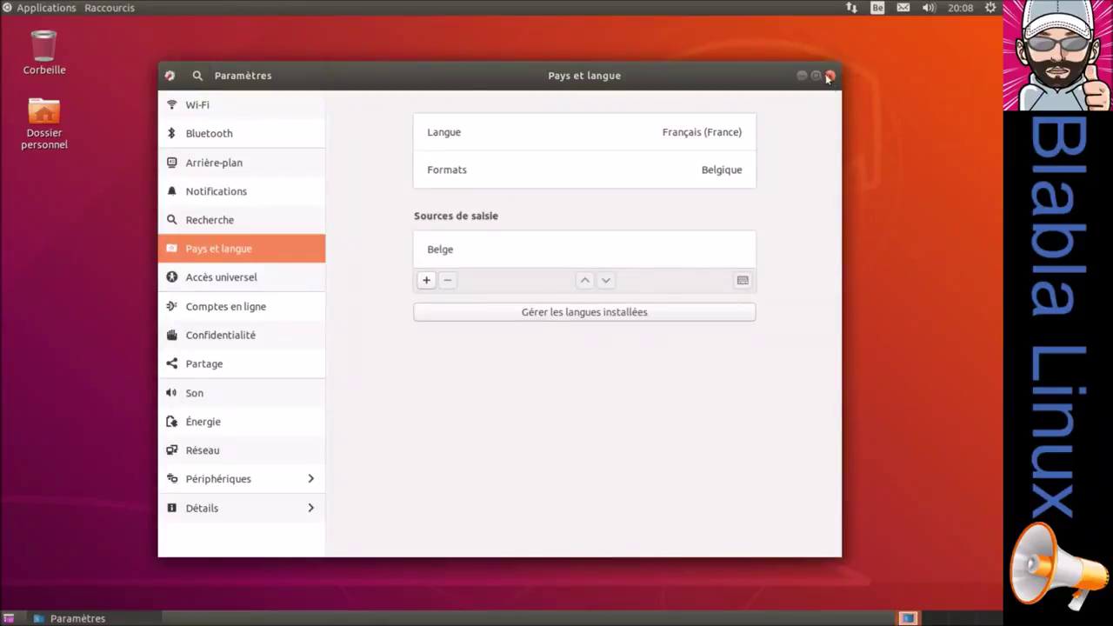
left_click(831, 76)
left_click(877, 9)
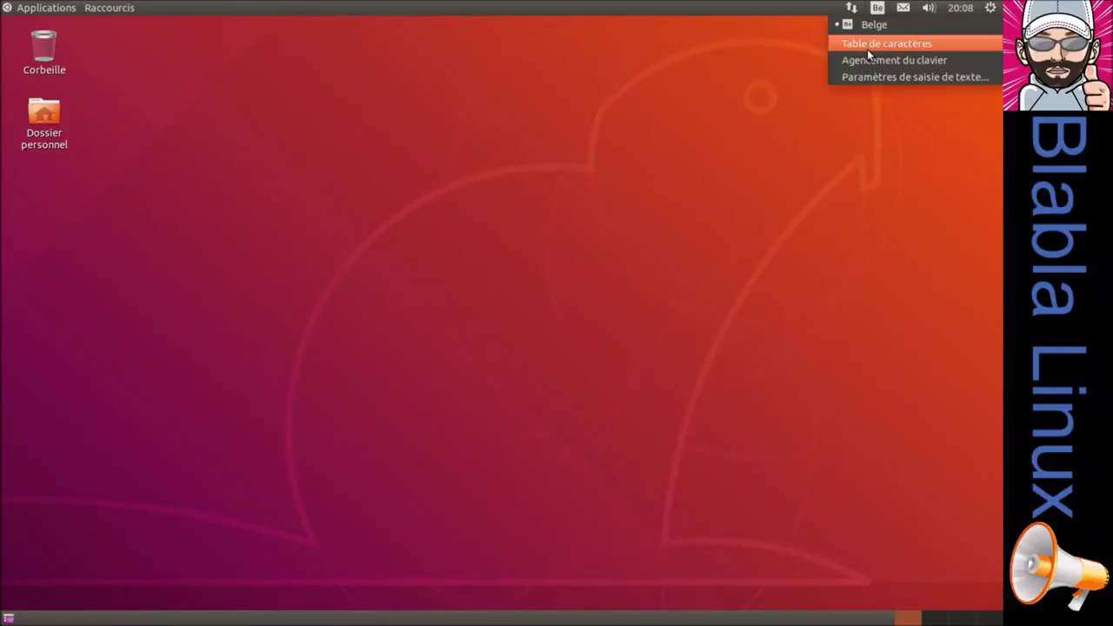
left_click(867, 49)
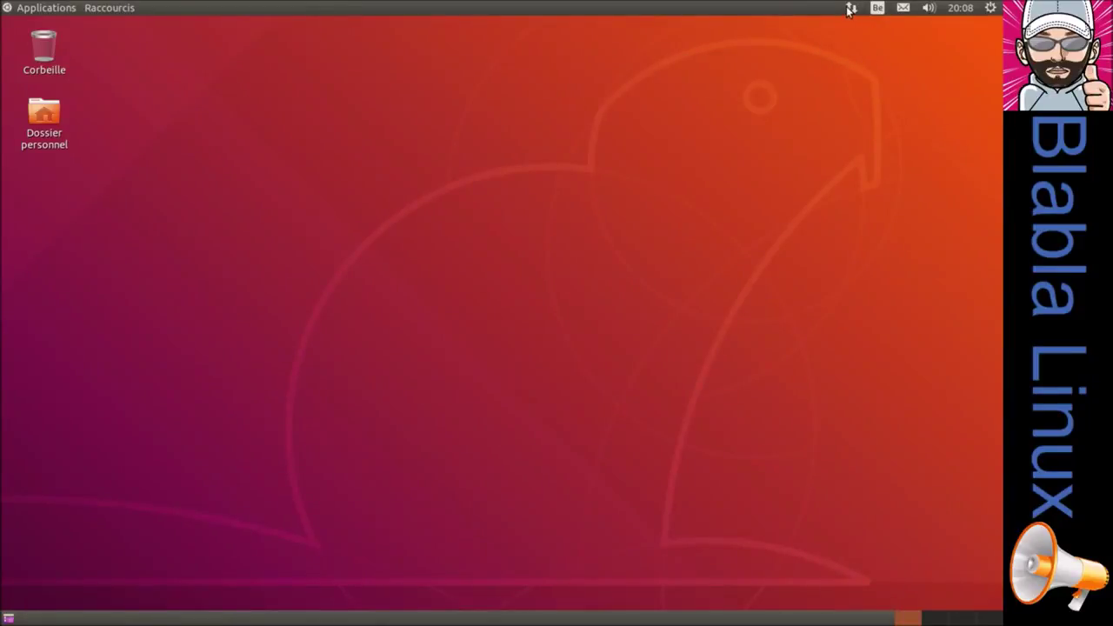
- View the connection information of the wired network and close its window
left_click(851, 8)
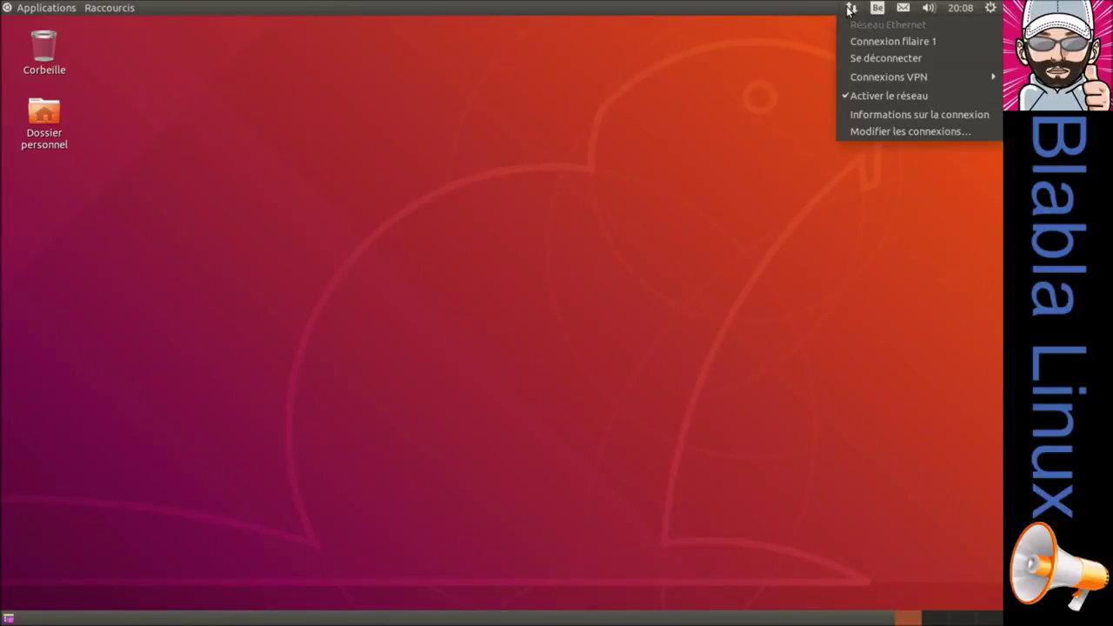
left_click(867, 114)
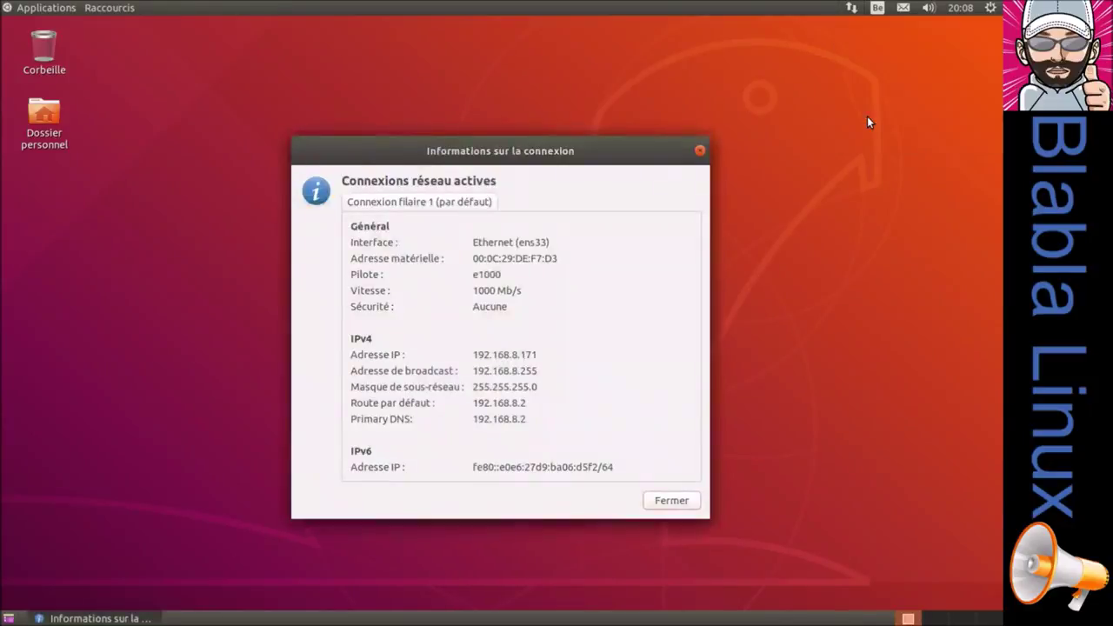
left_click(700, 151)
- Open a terminal and the wallpaper choices from the desktop, and close both windows without changing the background
right_click(233, 119)
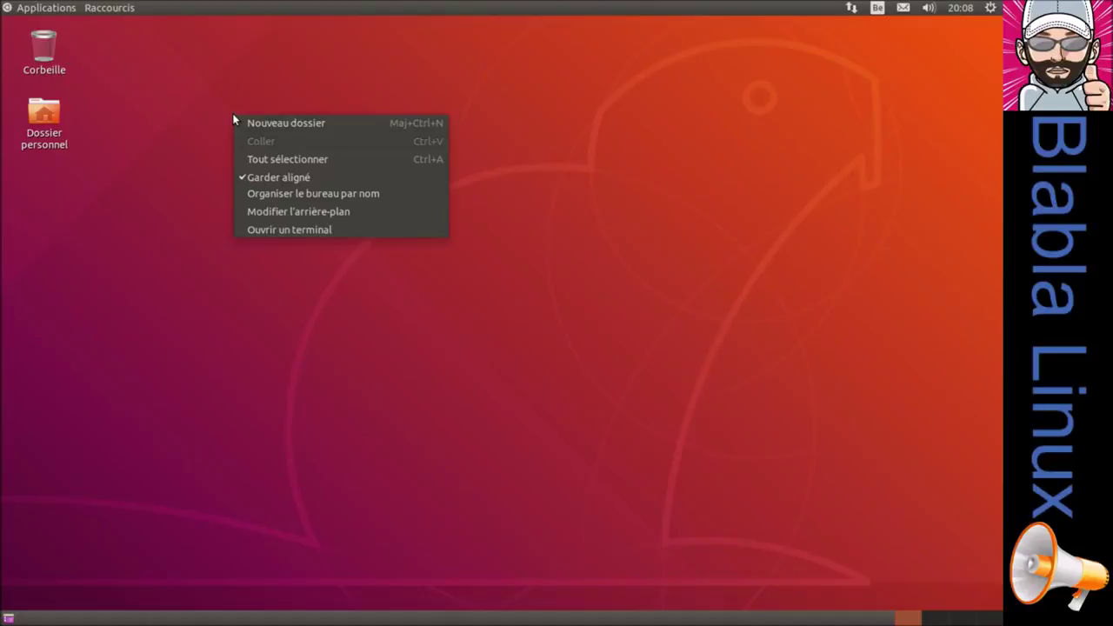
left_click(295, 230)
right_click(191, 194)
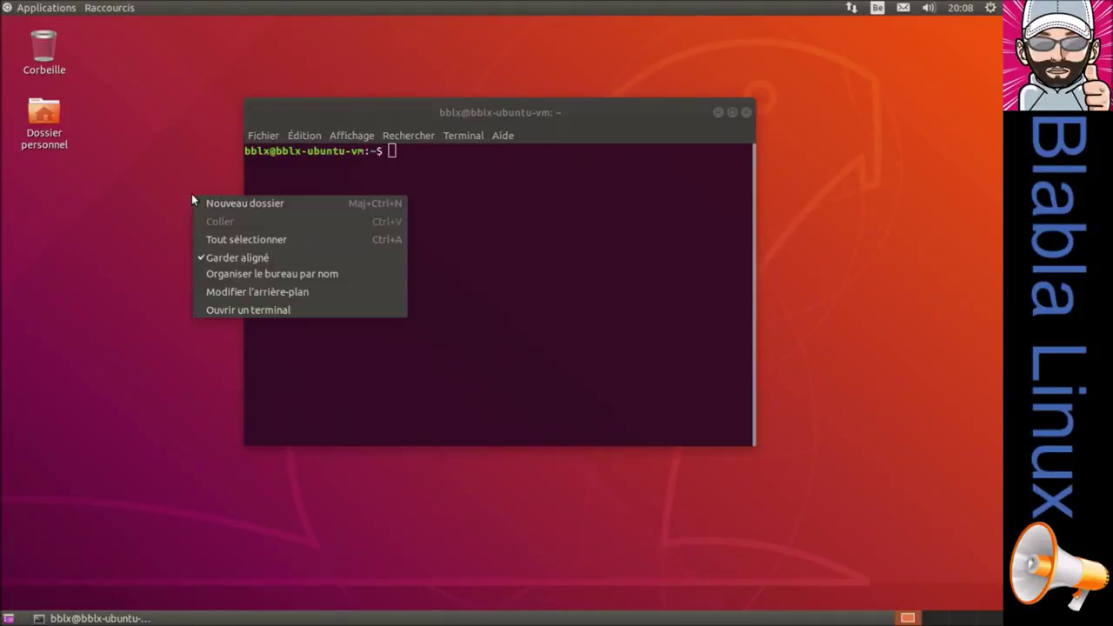
left_click(236, 293)
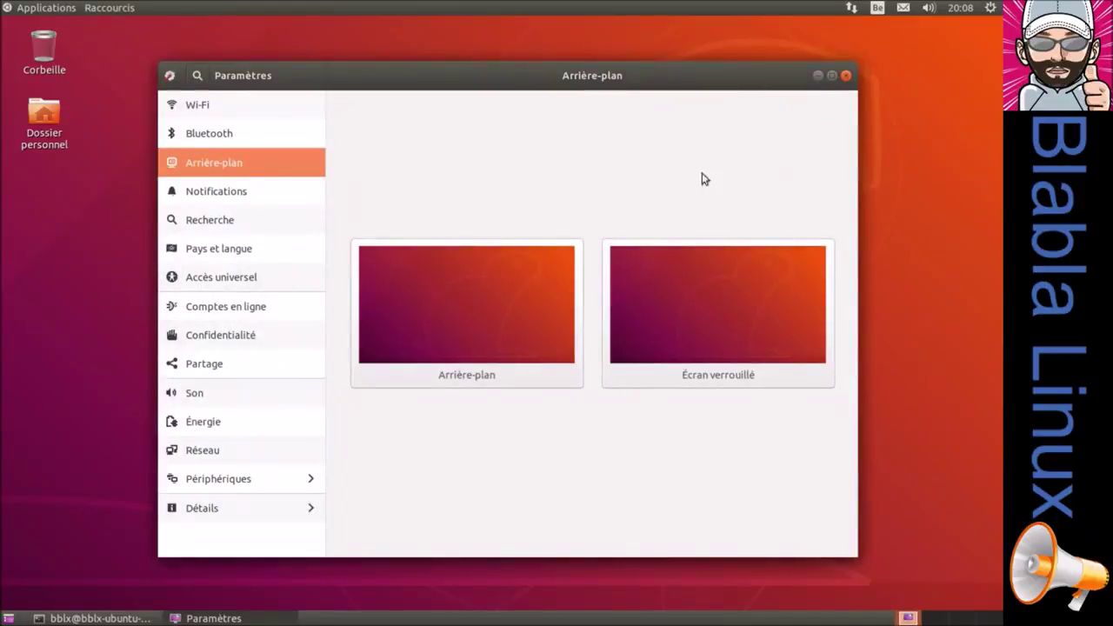
left_click(554, 261)
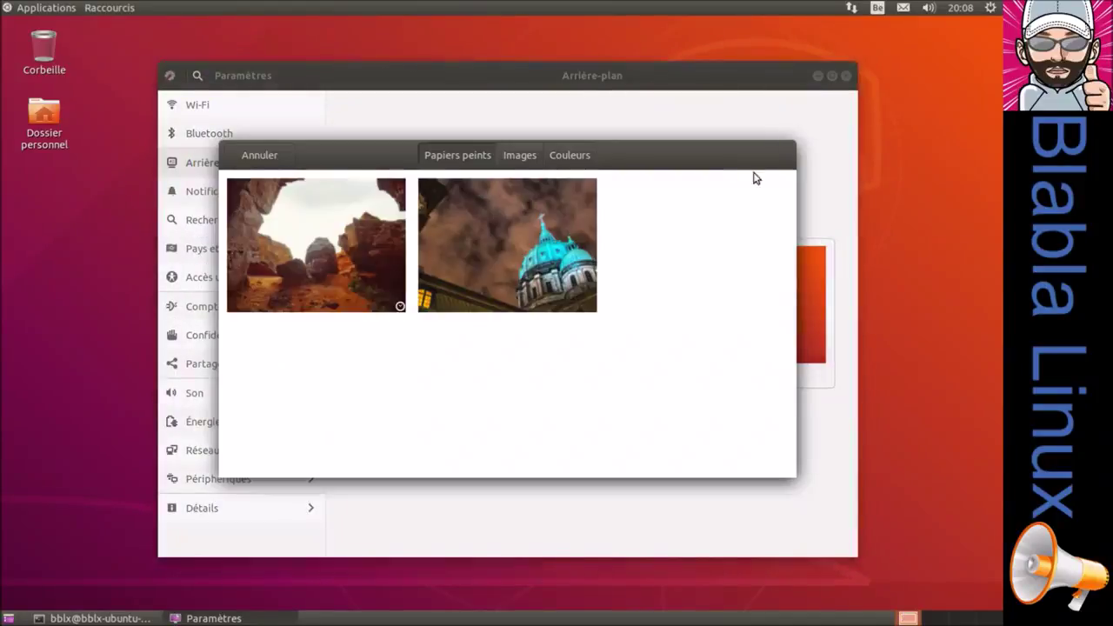
left_click(243, 157)
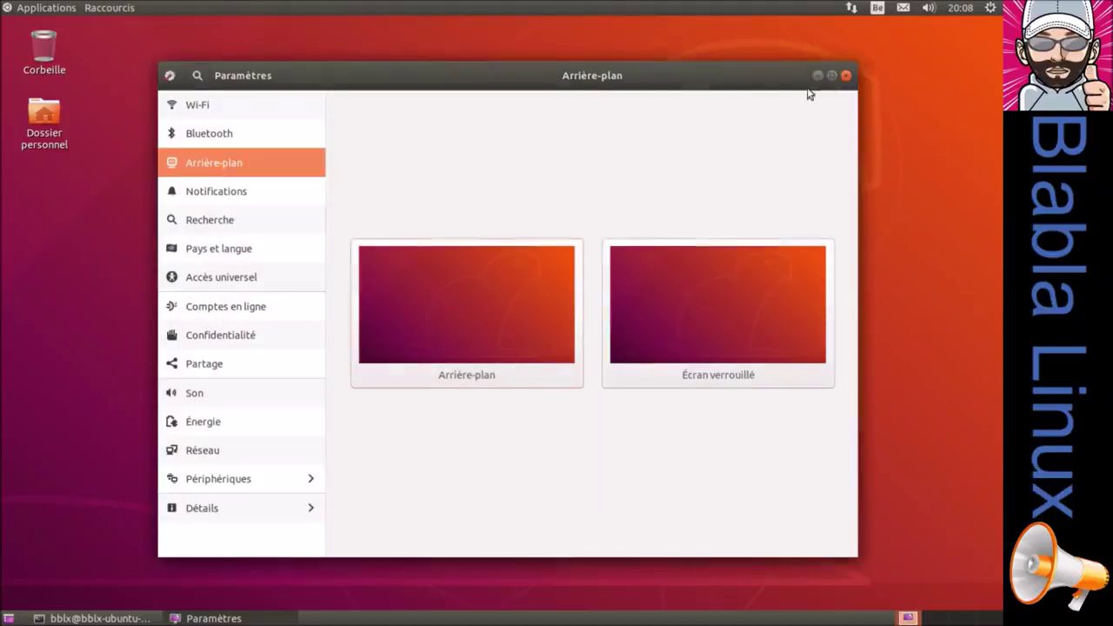
left_click(845, 75)
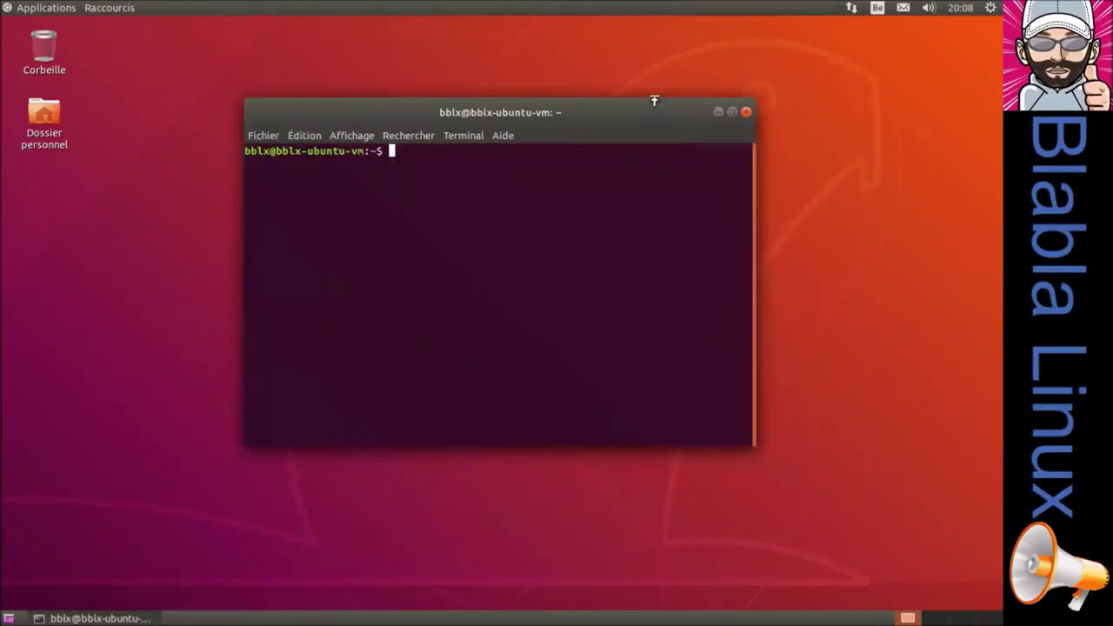
left_click(748, 112)
- Create a new folder named essai on the desktop
right_click(456, 128)
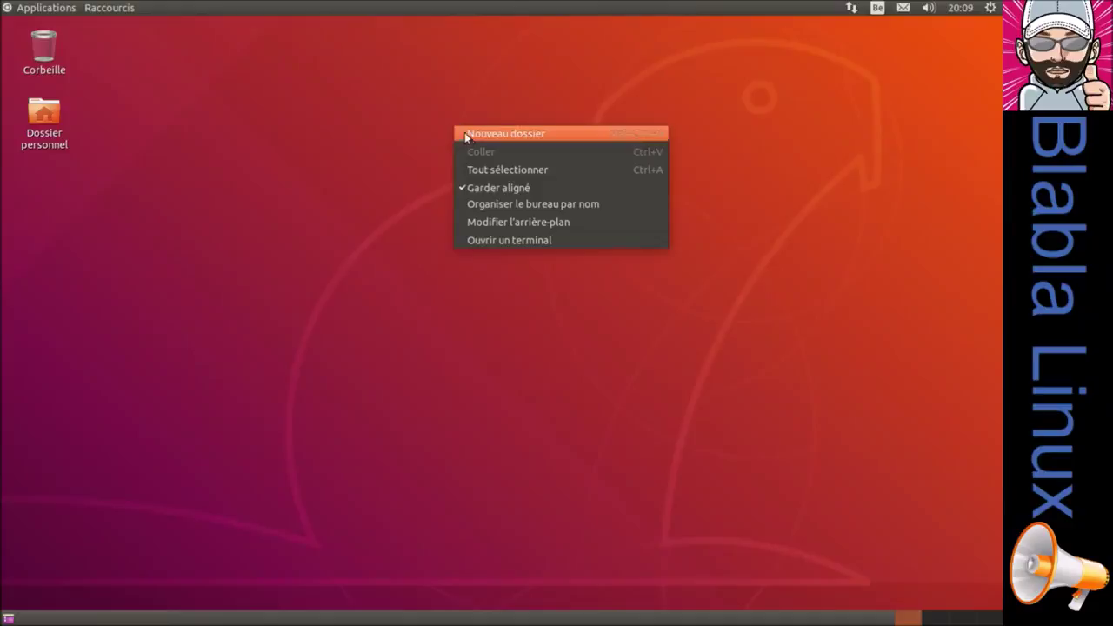
left_click(504, 133)
type("ess")
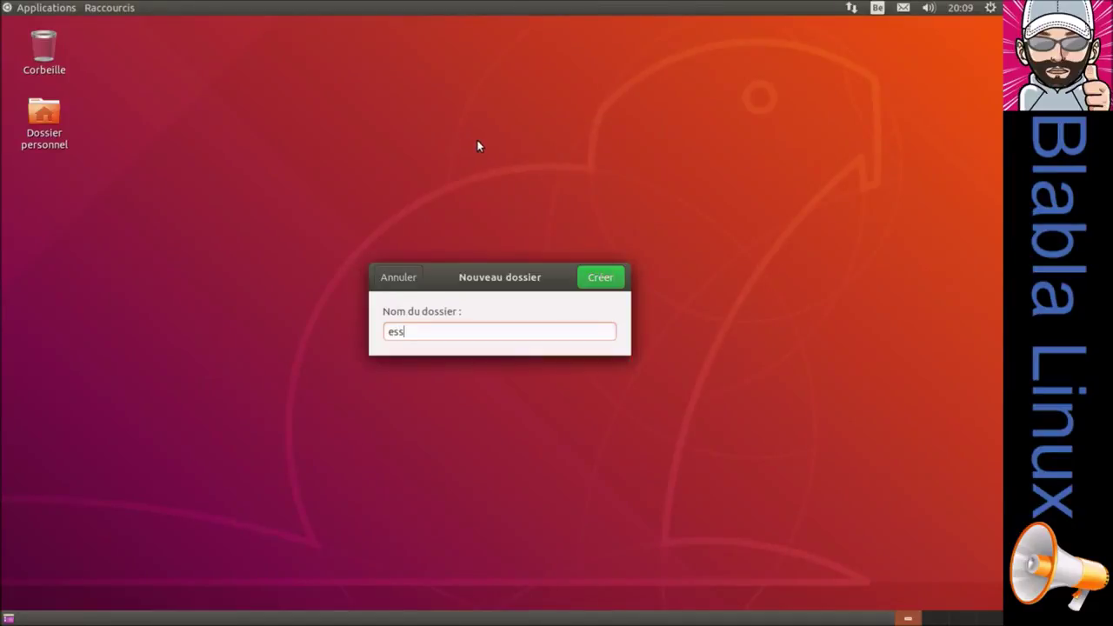
type("ai")
key("Return")
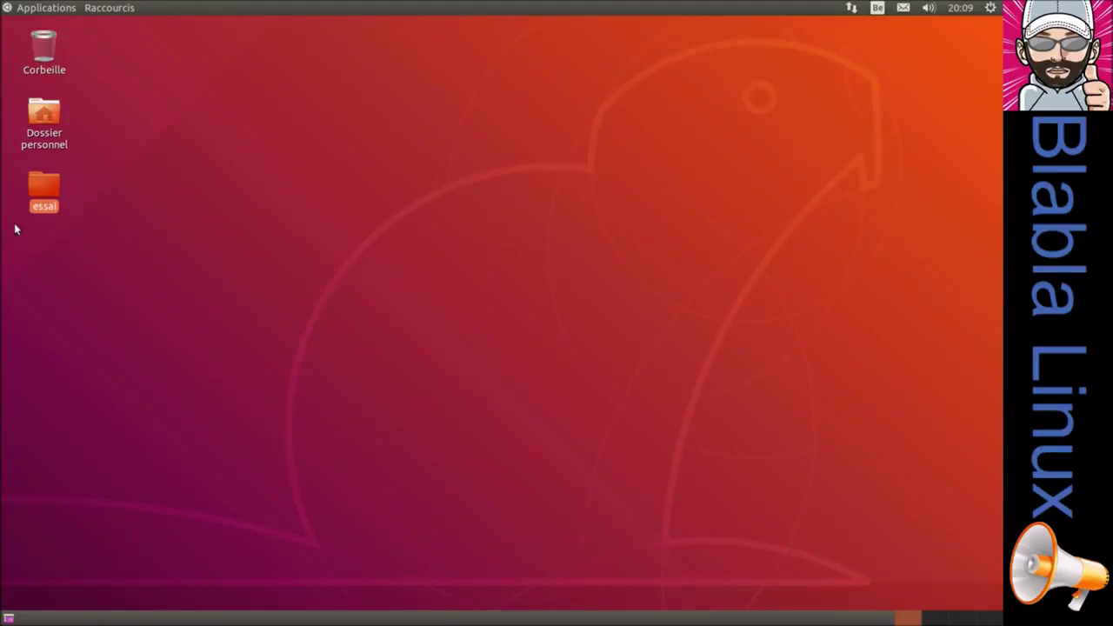
- Move the essai folder to the trash and restore it from there to the desktop
left_click_drag(37, 191, 40, 47)
right_click(39, 47)
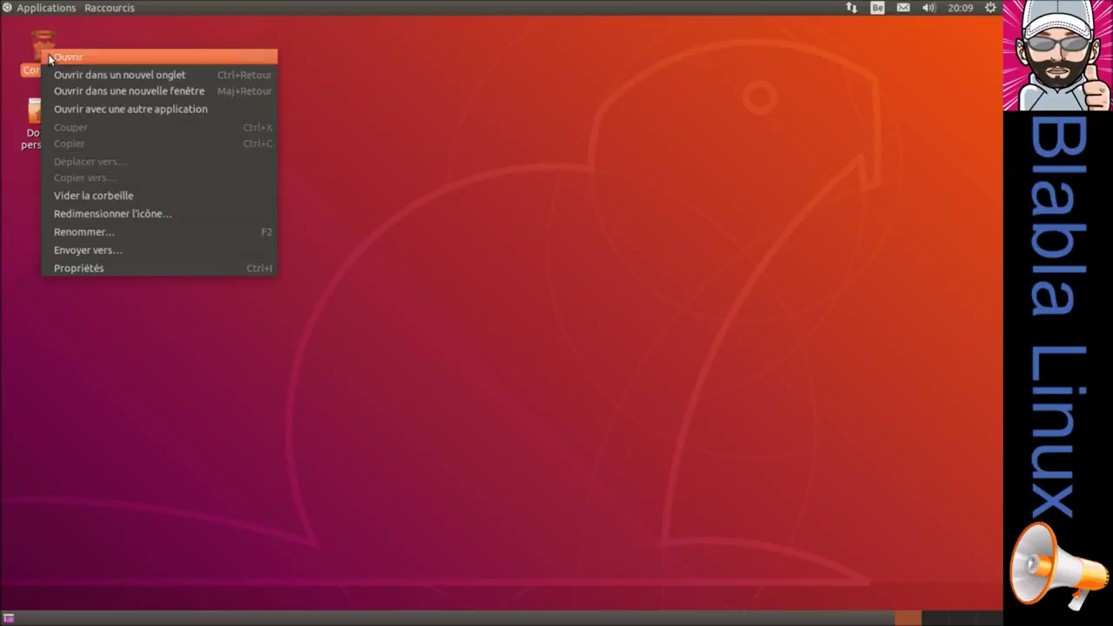
left_click(51, 55)
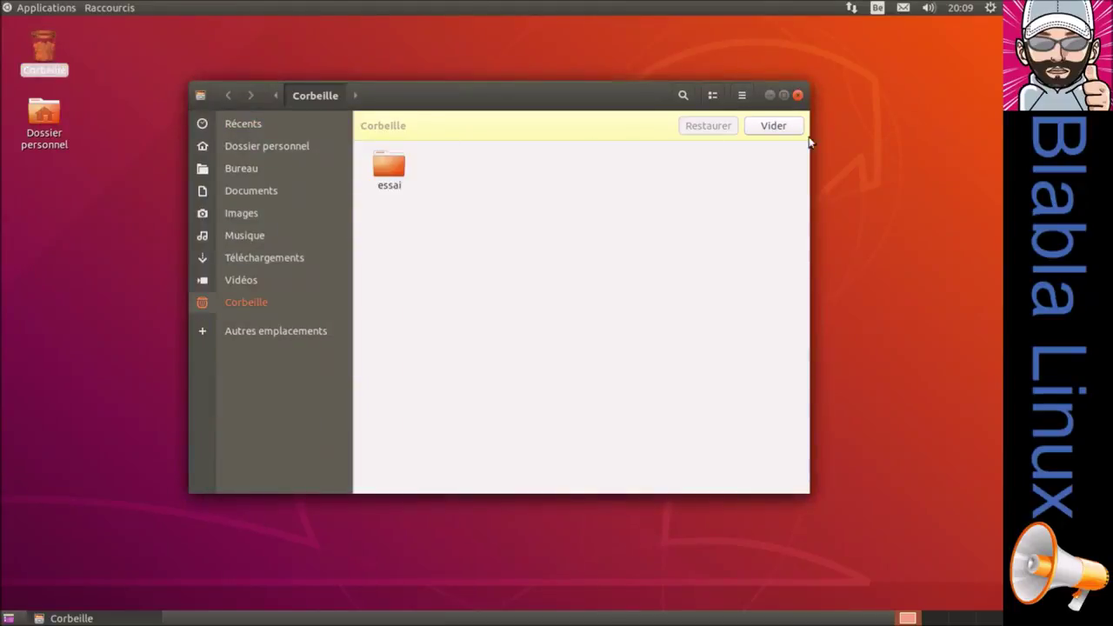
left_click(388, 167)
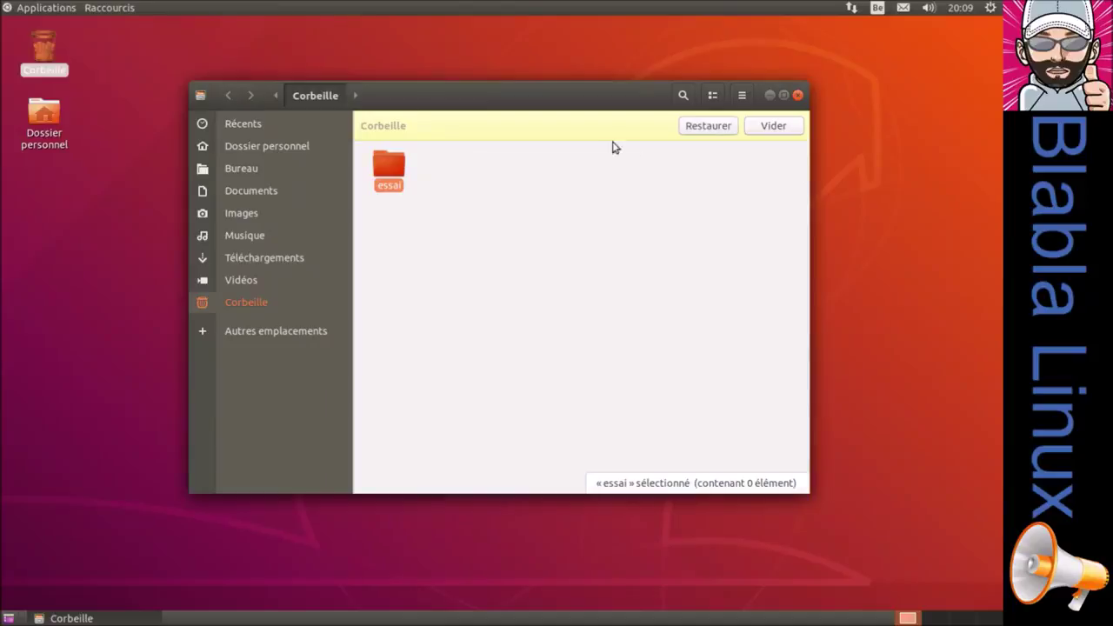
left_click(707, 126)
- Enlarge the essai folder's desktop icon to roughly three times its size and close the trash window
left_click(50, 190)
right_click(51, 190)
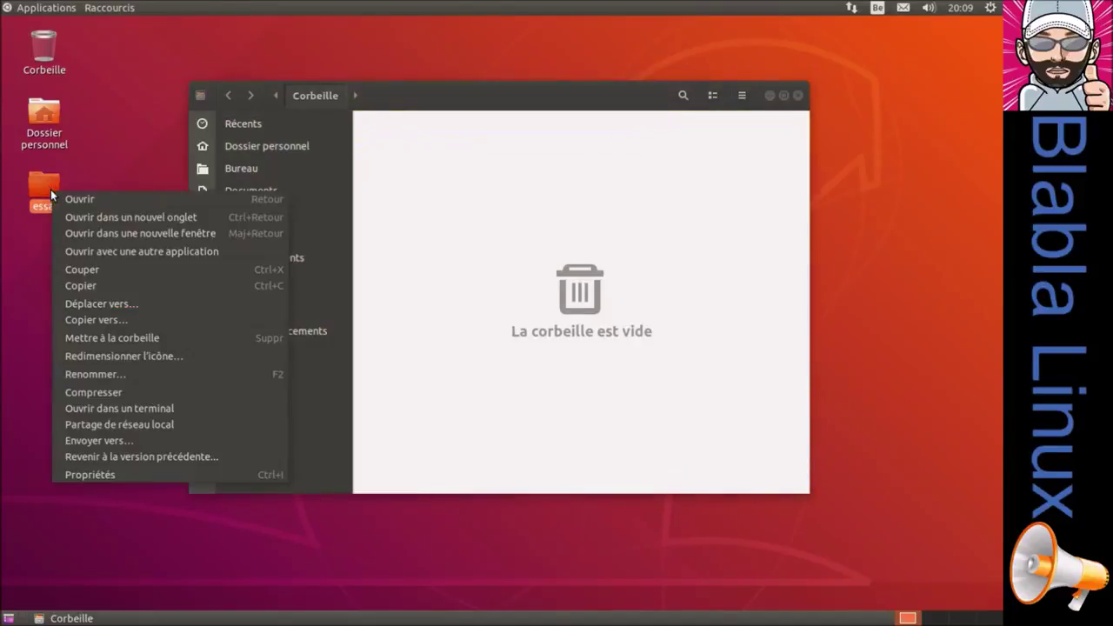
left_click(115, 356)
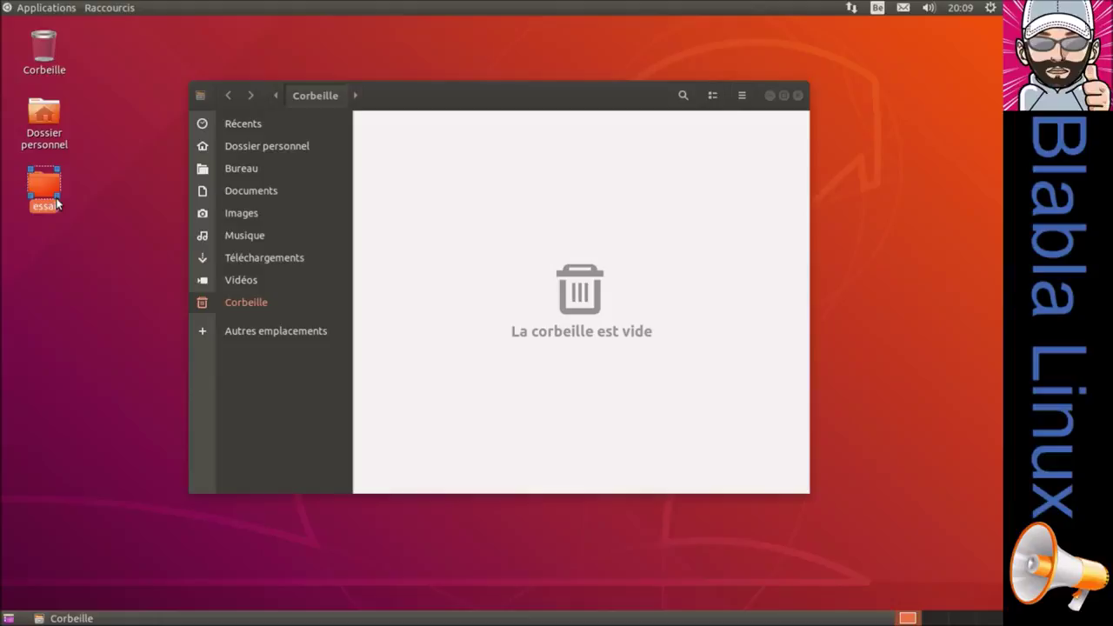
left_click_drag(119, 223, 146, 252)
left_click(797, 94)
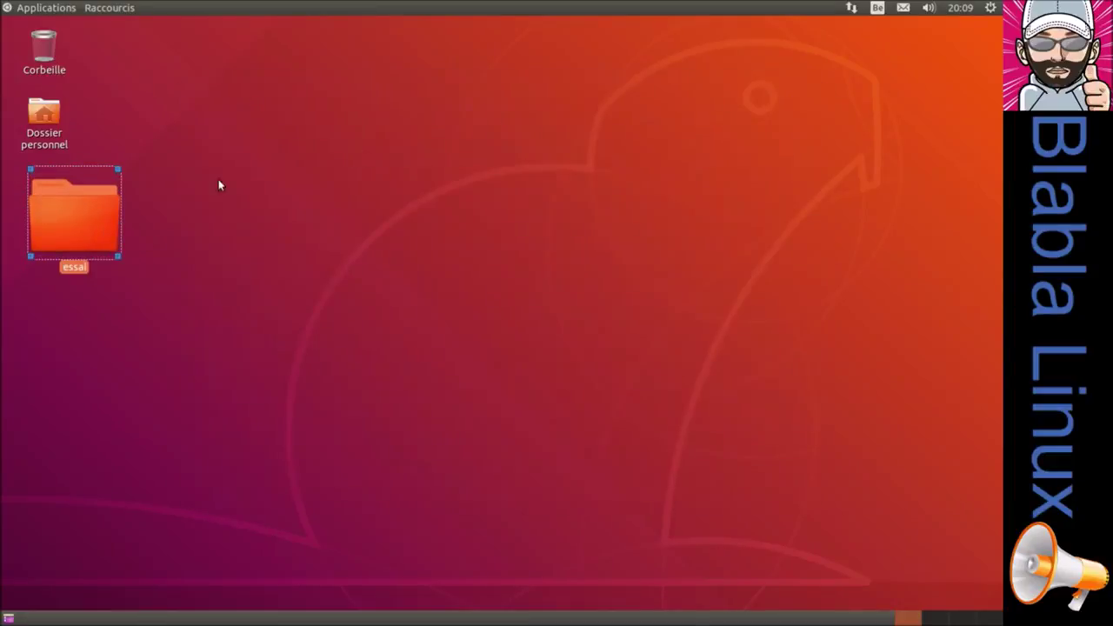
- Move the essai folder to the trash and empty the trash, confirming the permanent deletion
left_click_drag(45, 224, 49, 62)
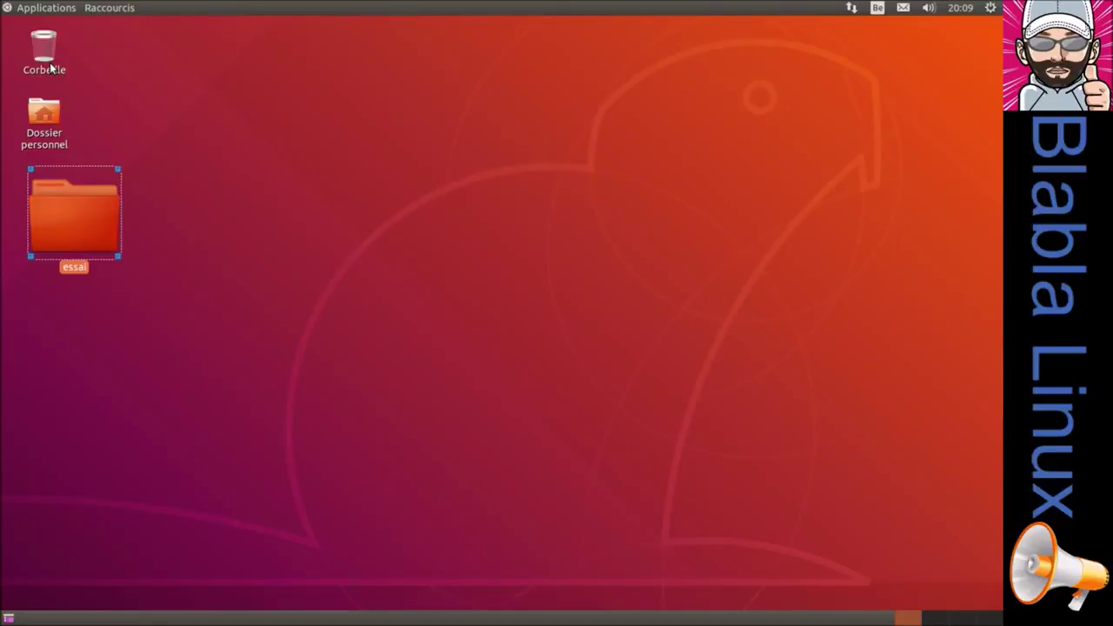
right_click(58, 67)
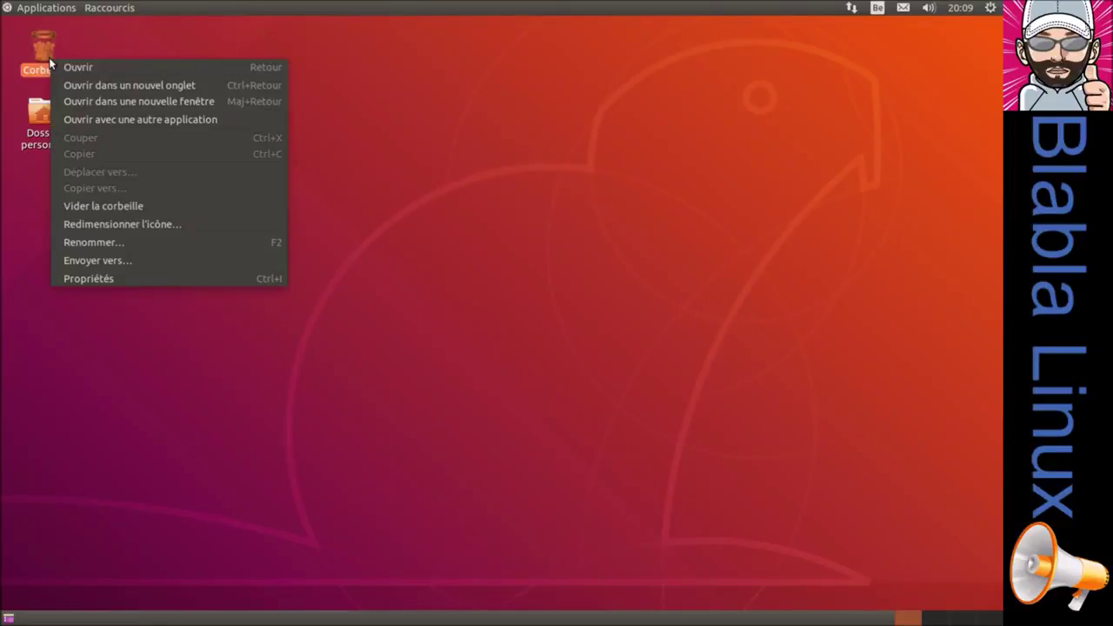
left_click(109, 201)
left_click(675, 347)
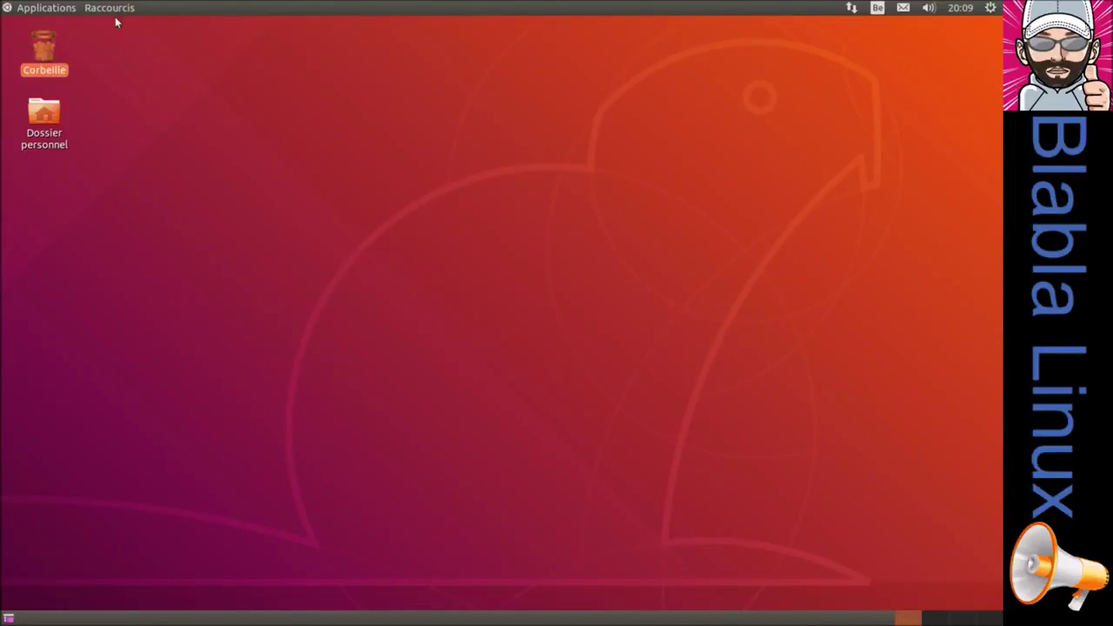
- Deselect the trash on the desktop and launch the Calculatrice accessory
left_click(156, 82)
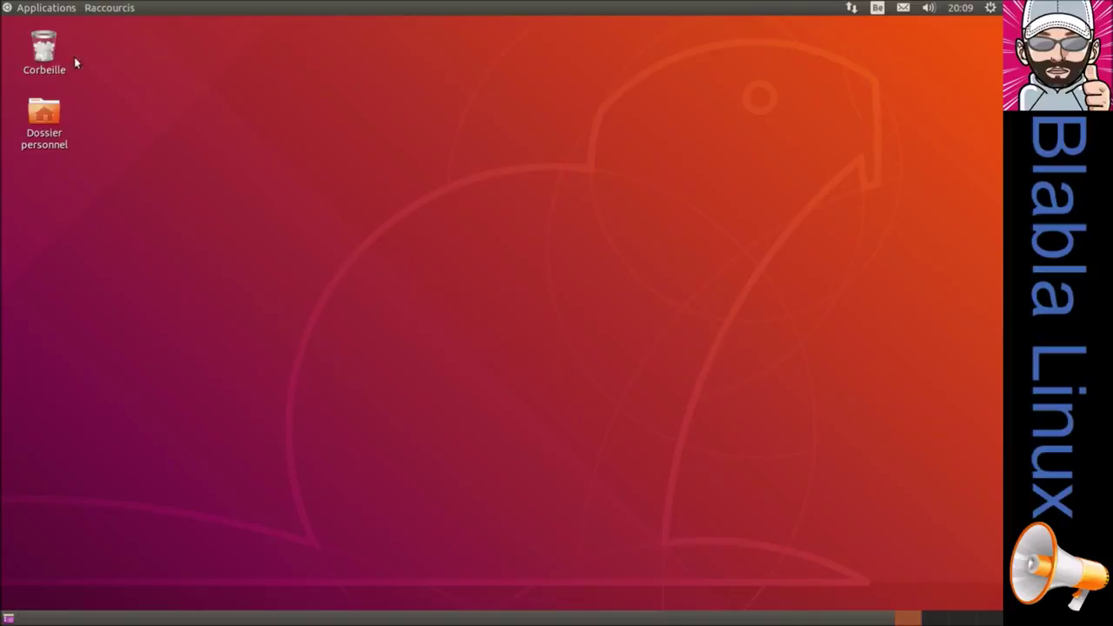
left_click(35, 8)
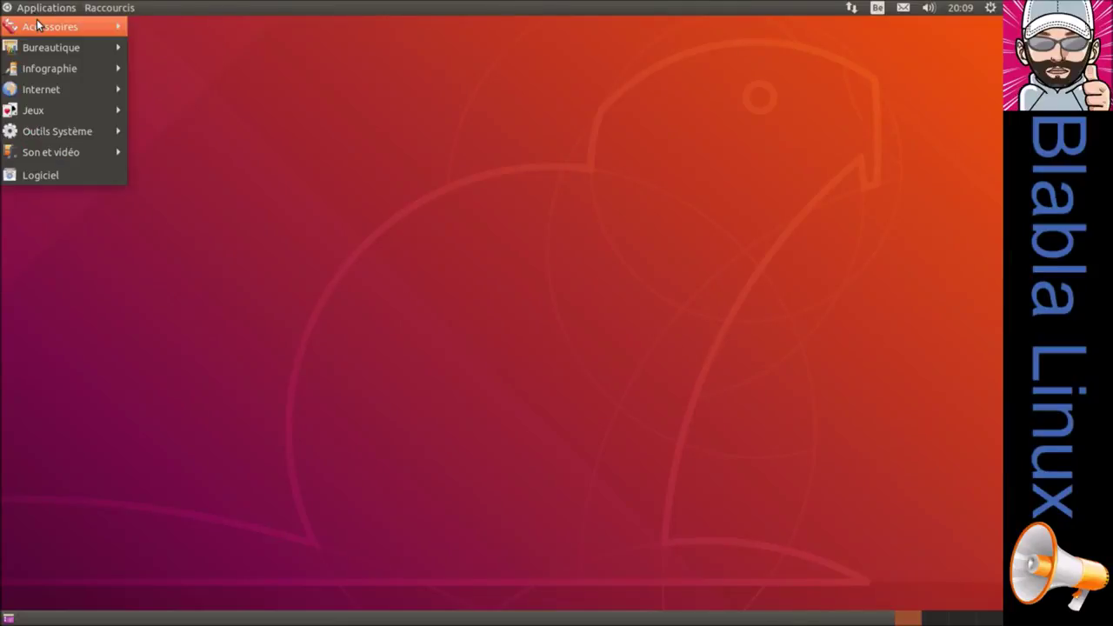
mouse_move(37, 24)
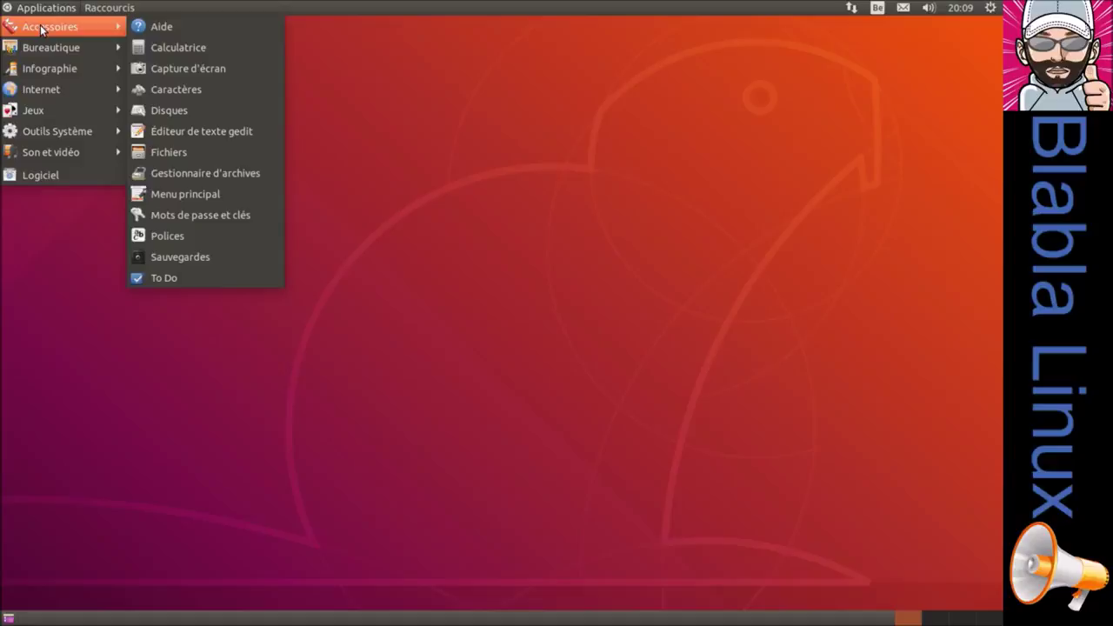
mouse_move(46, 53)
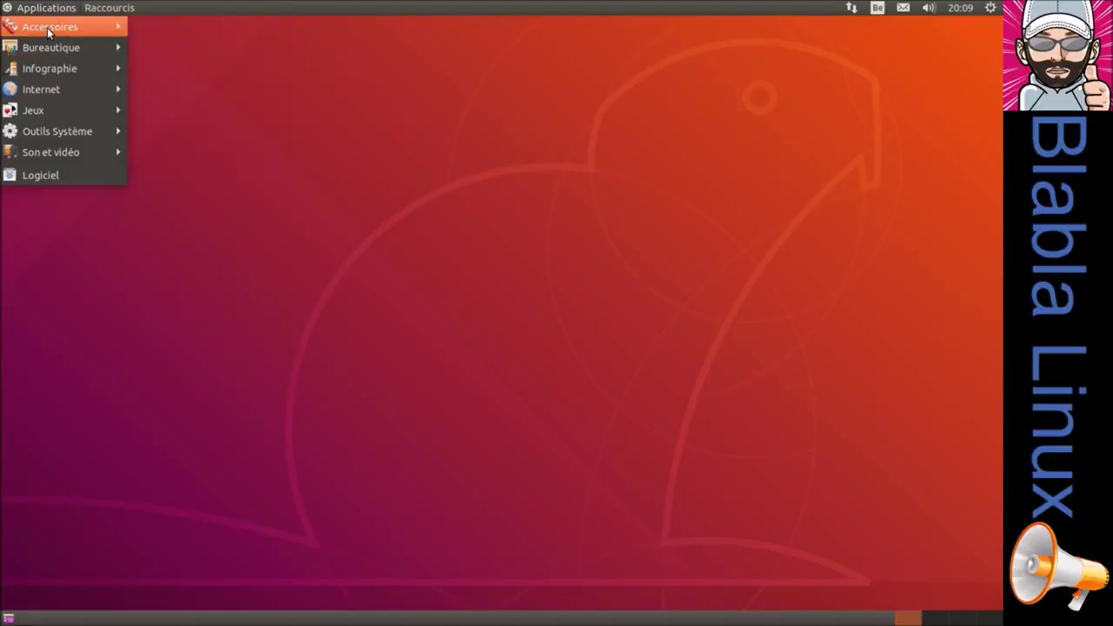
left_click(206, 44)
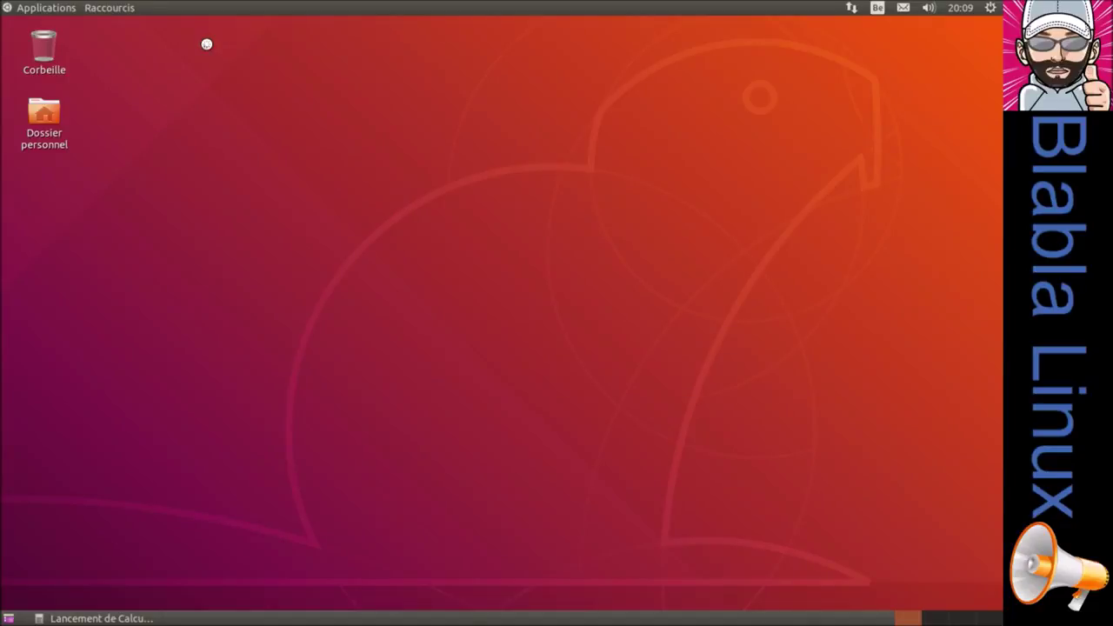
- Launch the Caractères accessory and move the calculator window toward the right half of the desktop
left_click(63, 10)
mouse_move(52, 26)
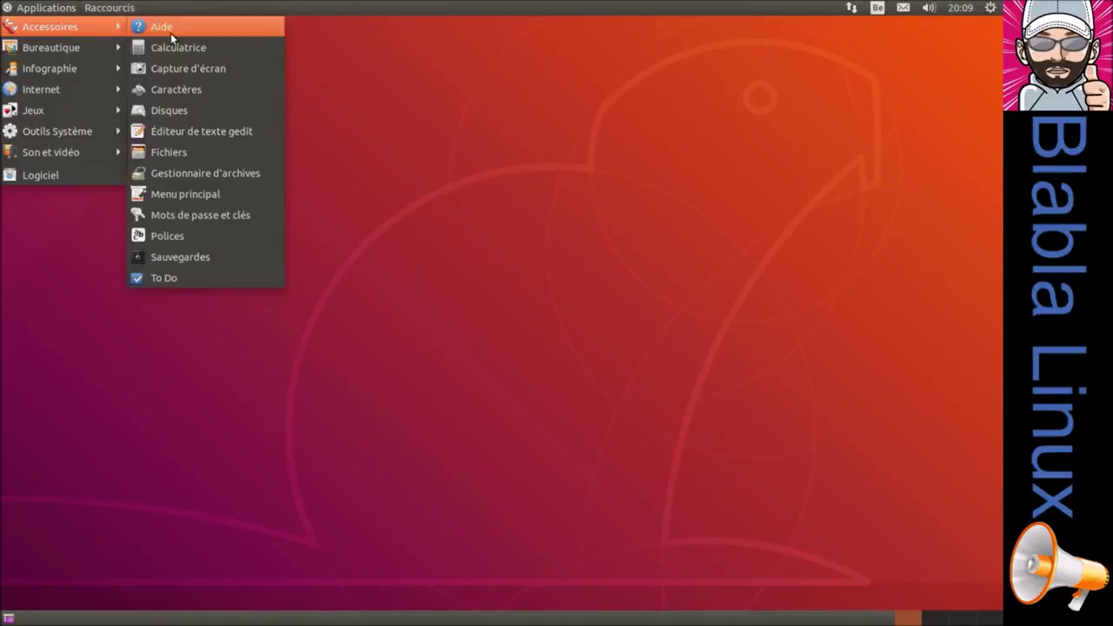
left_click(187, 84)
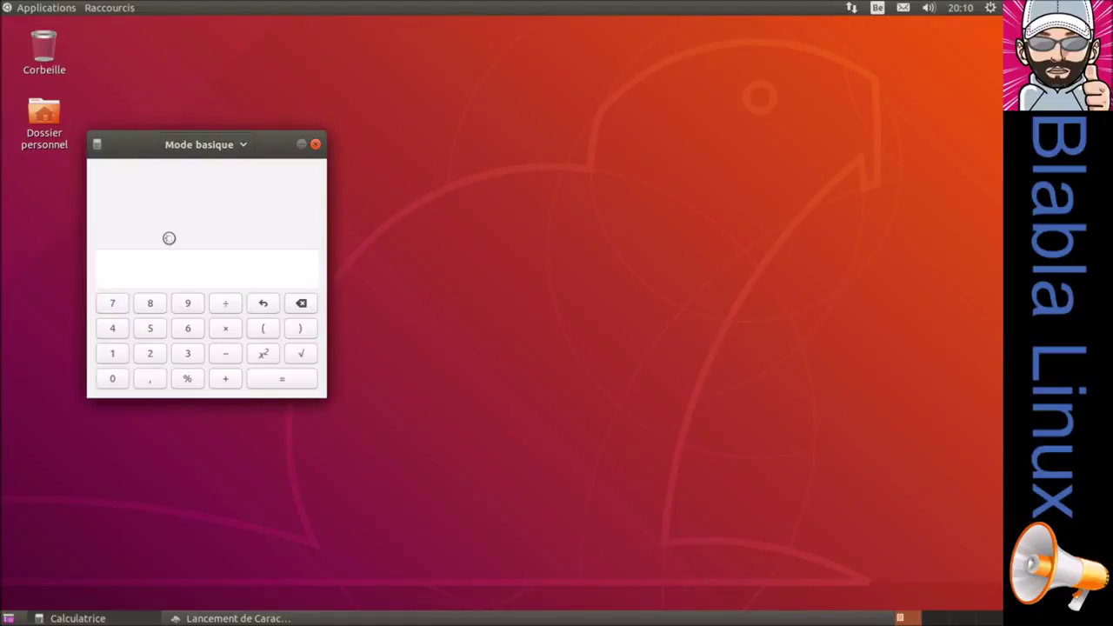
left_click_drag(137, 147, 643, 92)
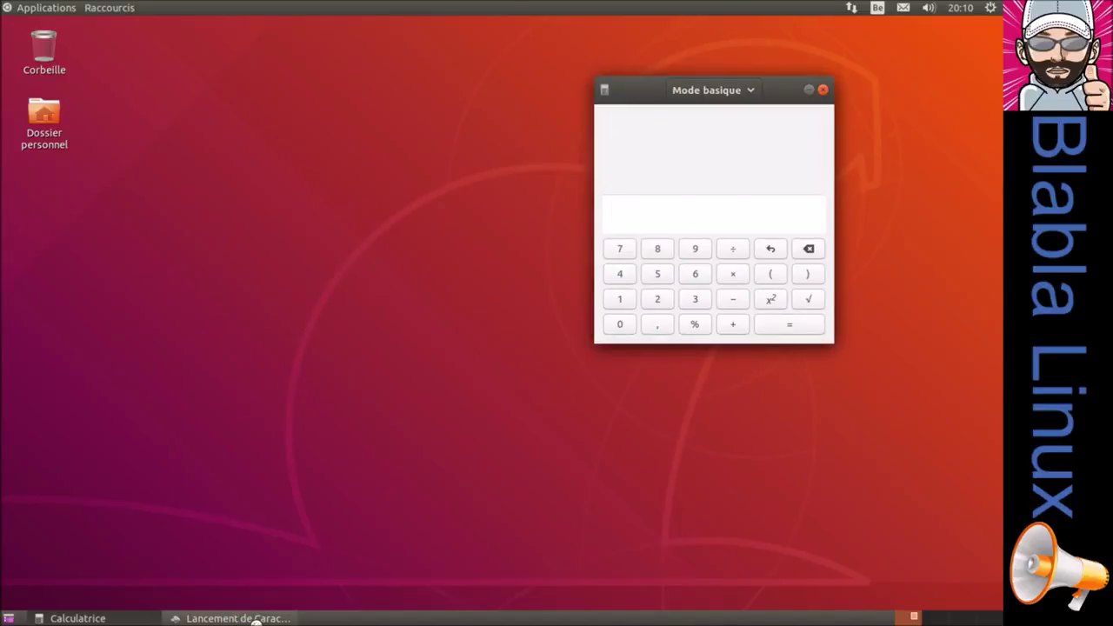
- Launch Caractères again, then close both of its windows and the calculator
left_click(52, 9)
mouse_move(95, 27)
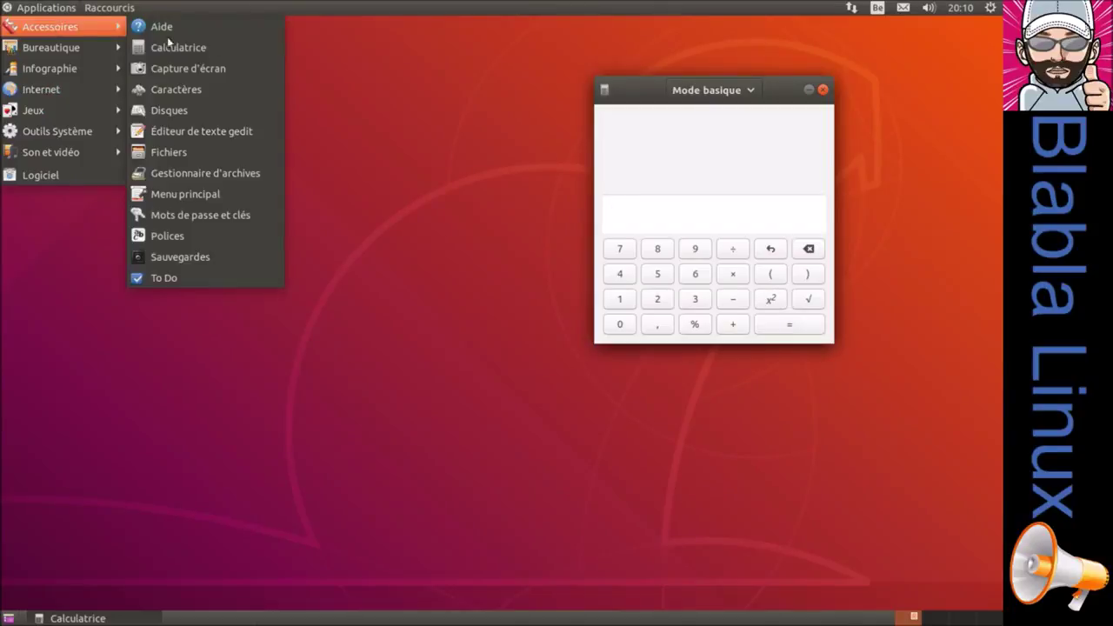
left_click(221, 85)
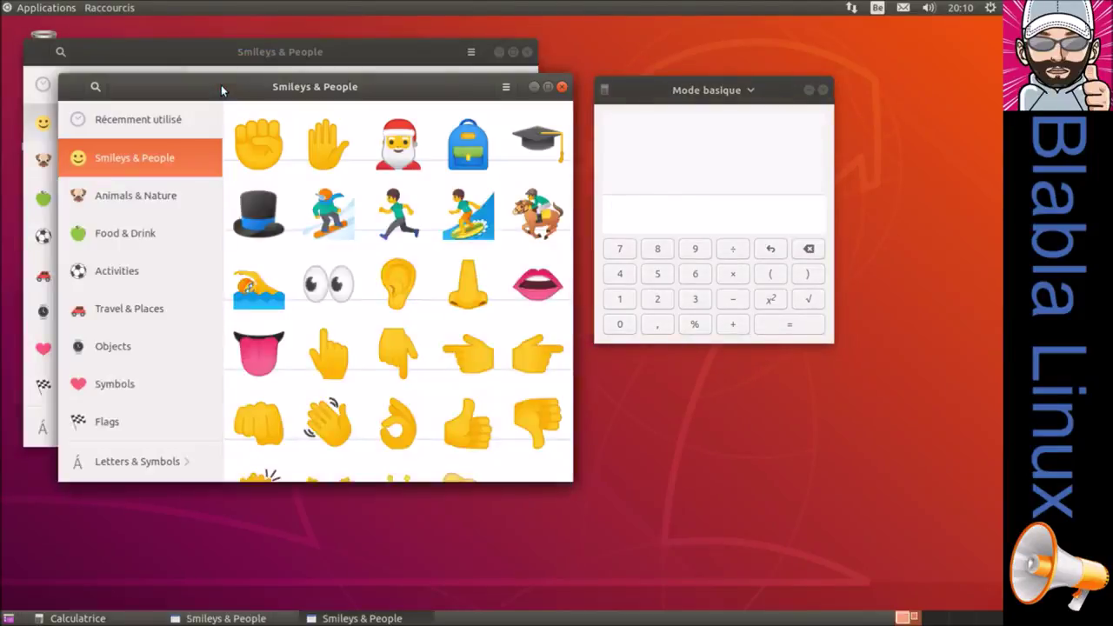
left_click(561, 86)
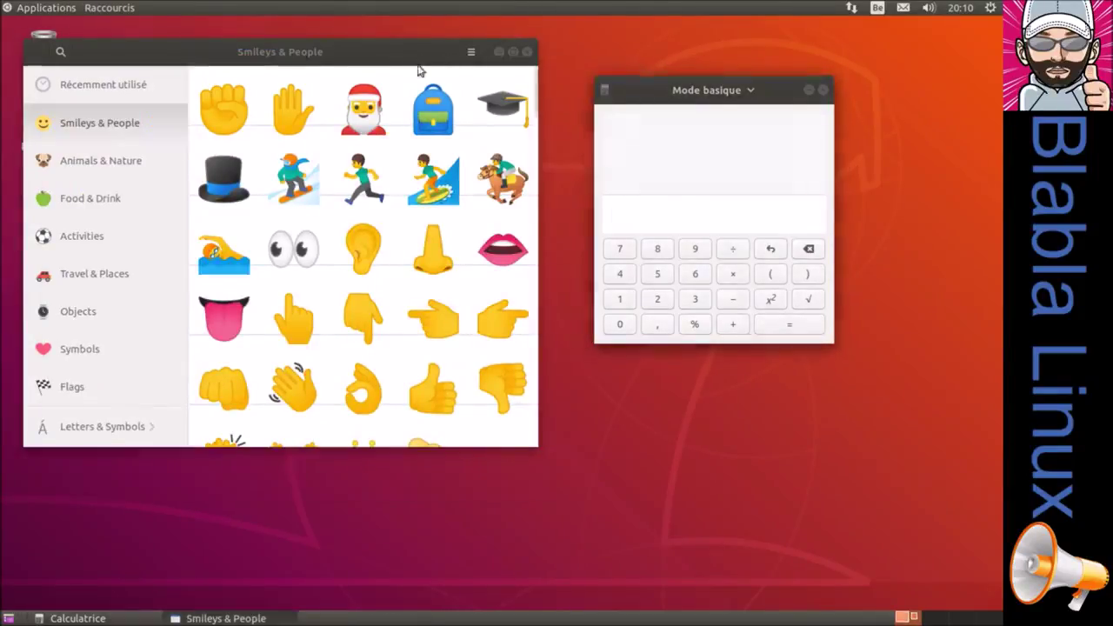
left_click_drag(471, 61, 491, 113)
left_click(547, 103)
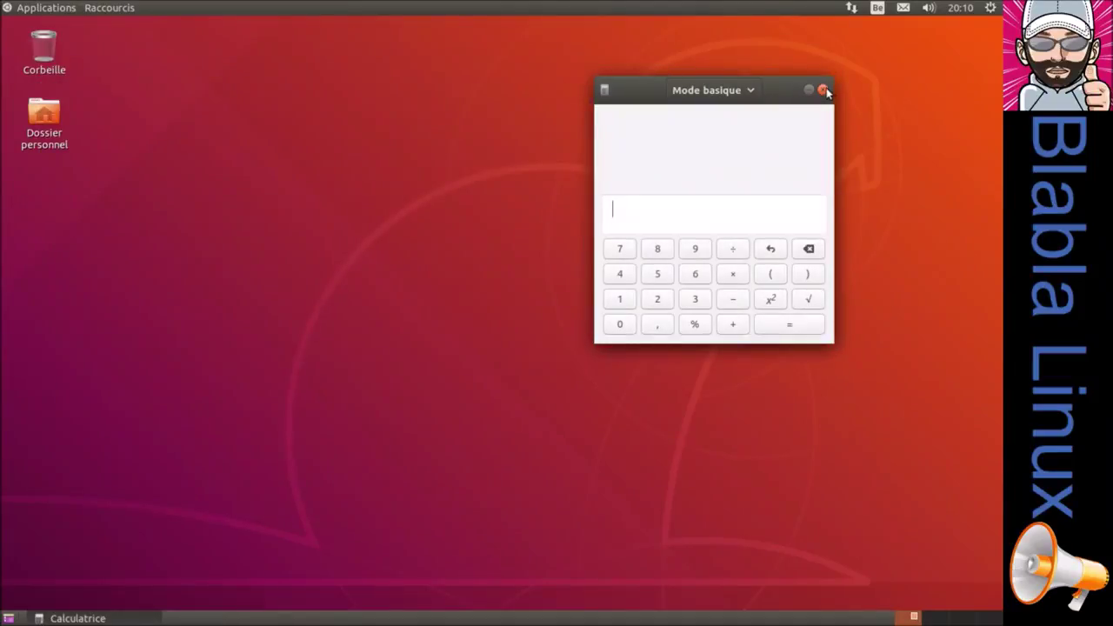
left_click(823, 89)
- Reopen the Calculatrice and Caractères accessories so both windows are on the desktop
left_click(35, 8)
mouse_move(75, 27)
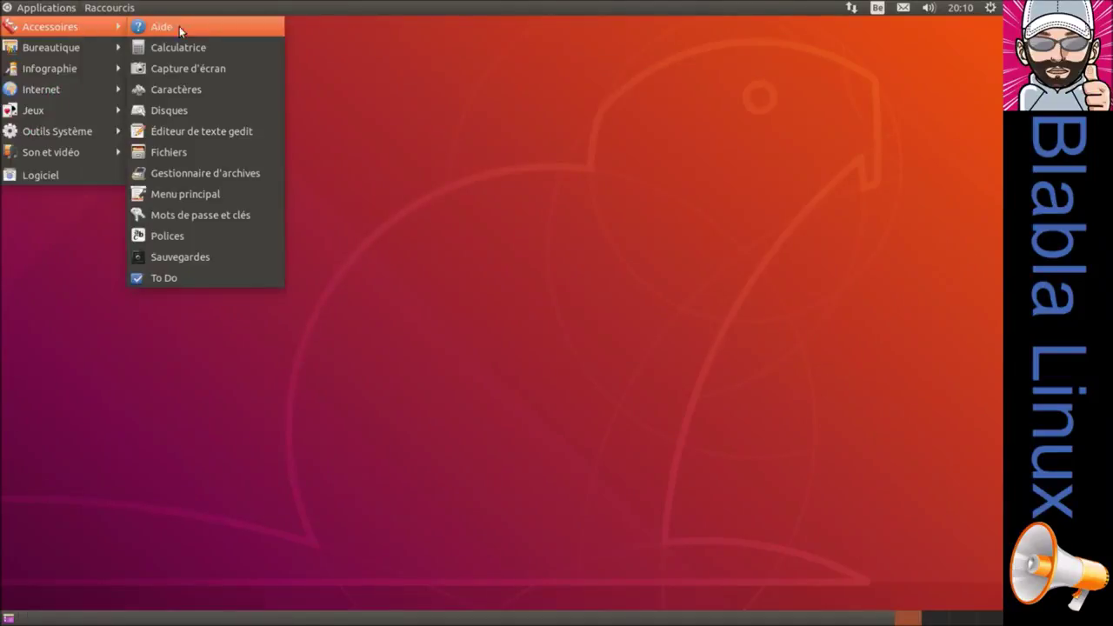
left_click(206, 49)
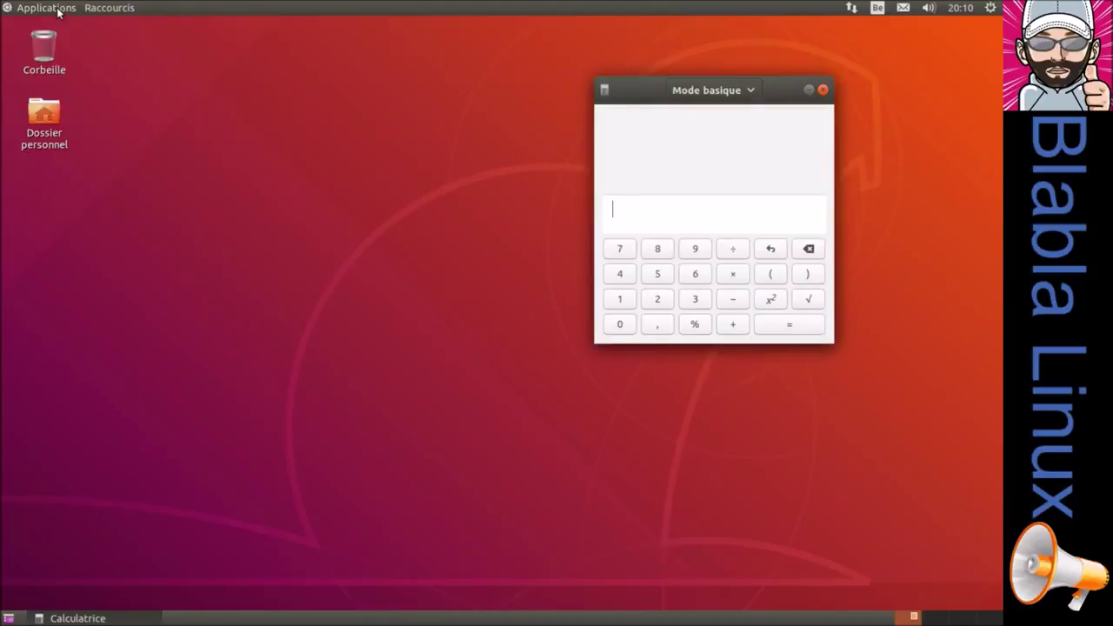
left_click(48, 8)
mouse_move(66, 34)
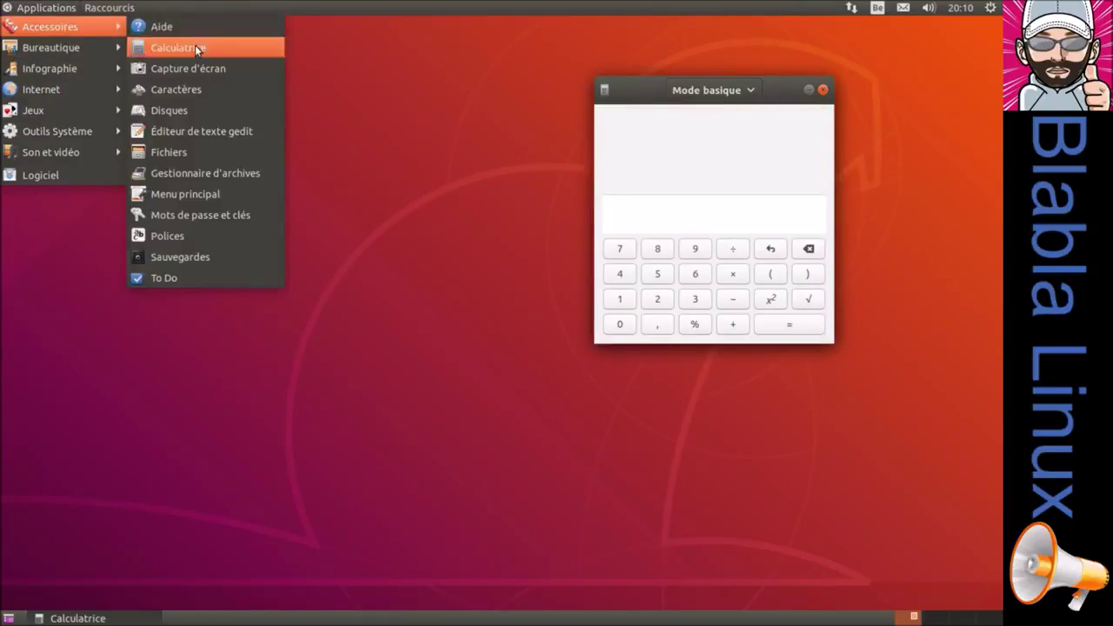
left_click(194, 90)
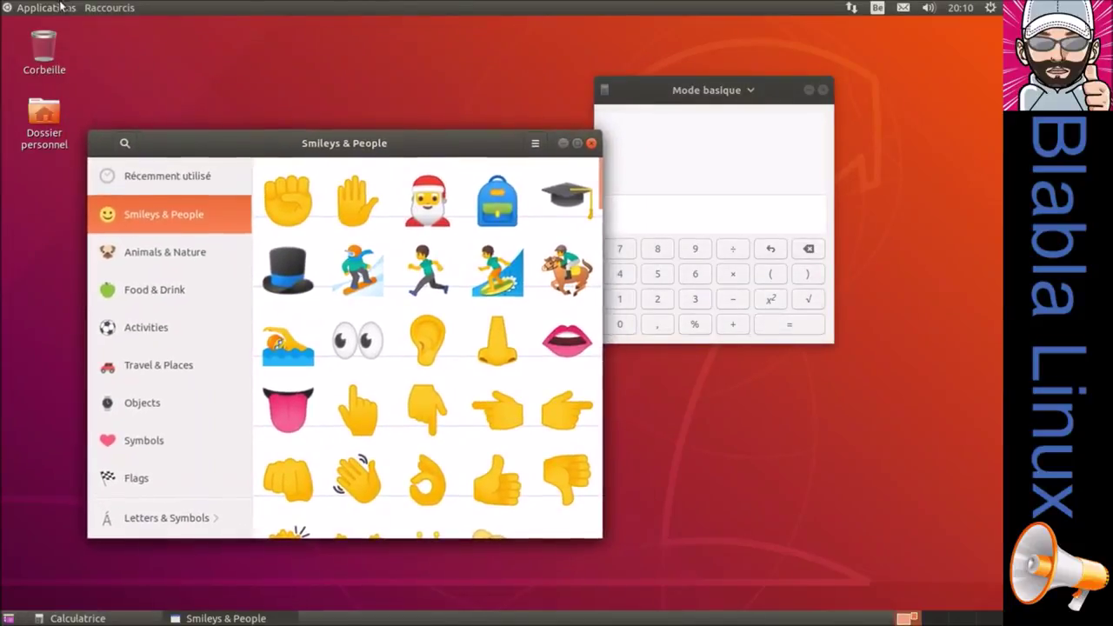
- Launch the Disques utility and view the actions it offers for the 21 Go hard disk
right_click(109, 35)
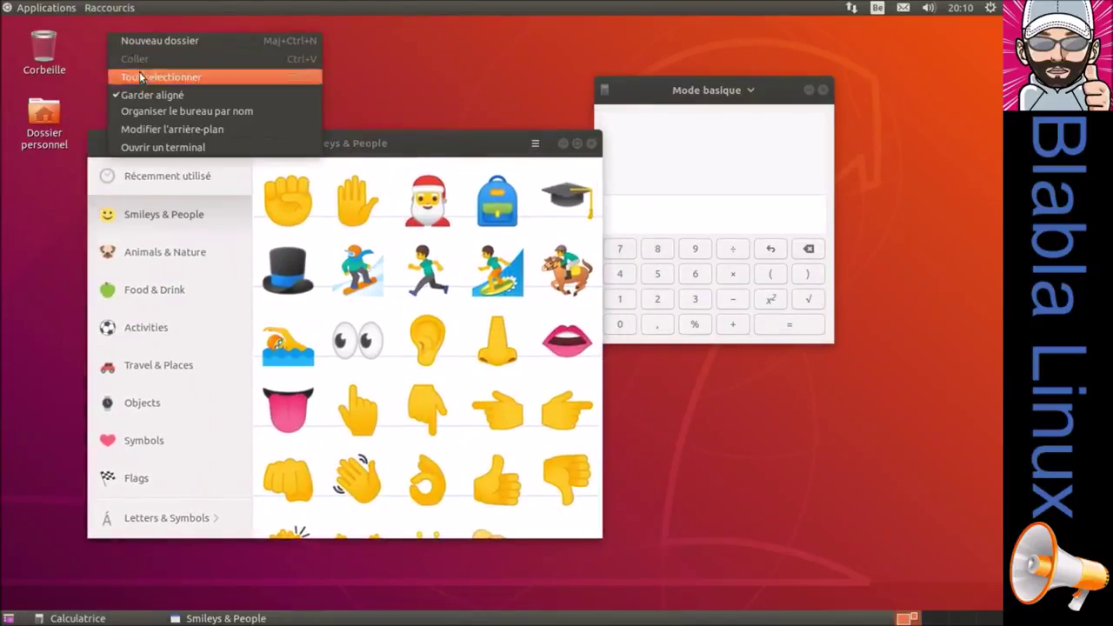
key("Escape")
left_click(68, 9)
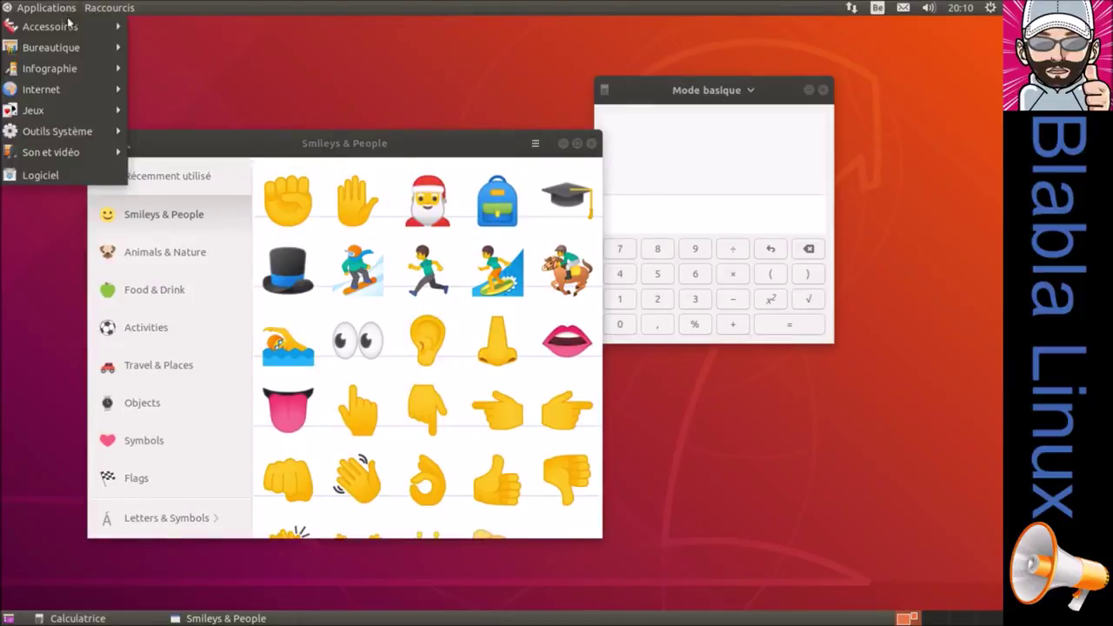
mouse_move(70, 26)
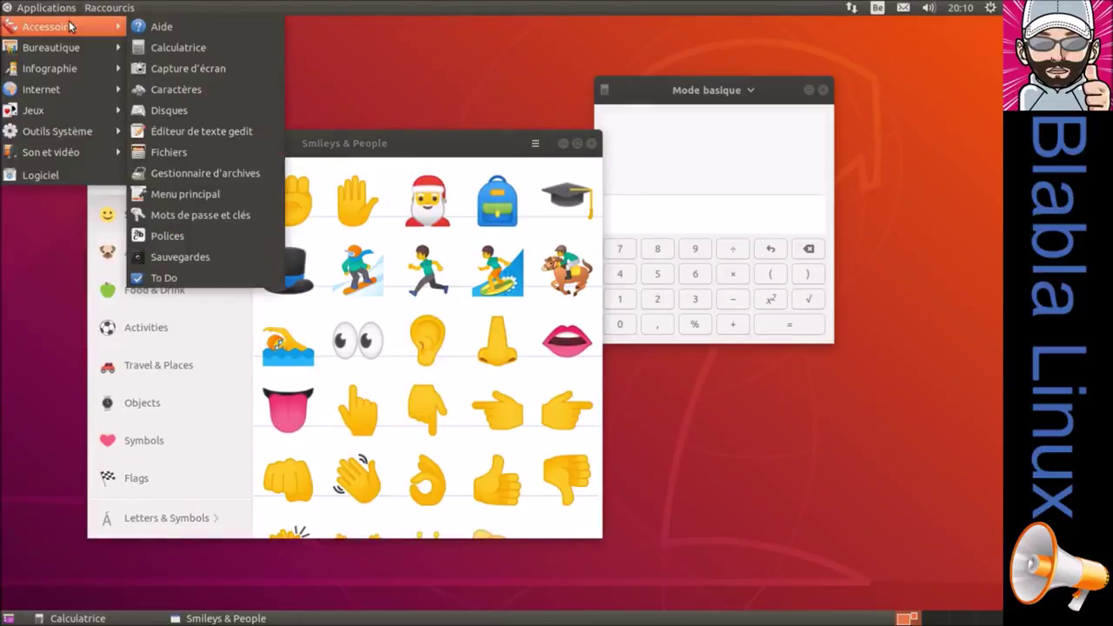
left_click(209, 115)
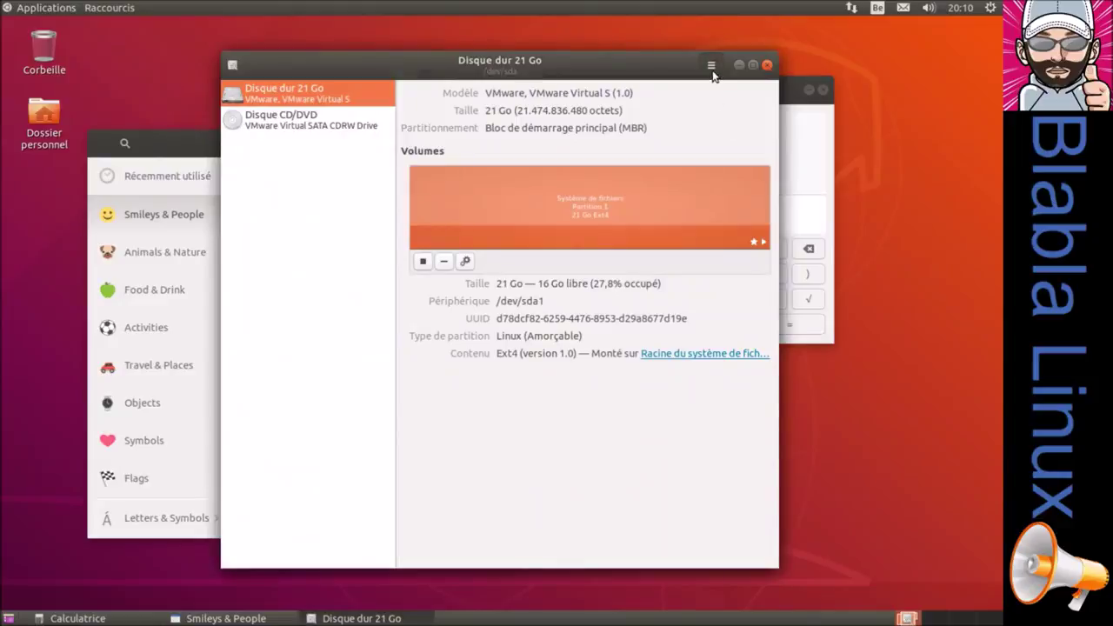
left_click(711, 65)
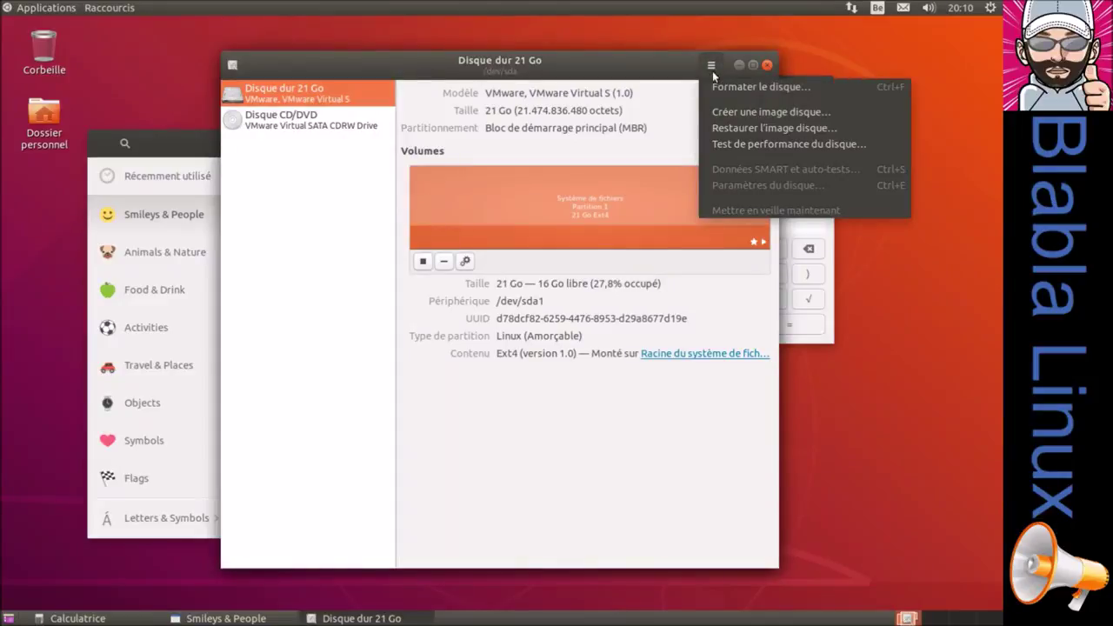
left_click(620, 72)
- Launch the gedit text editor and the Fichiers file manager
left_click(57, 9)
mouse_move(52, 26)
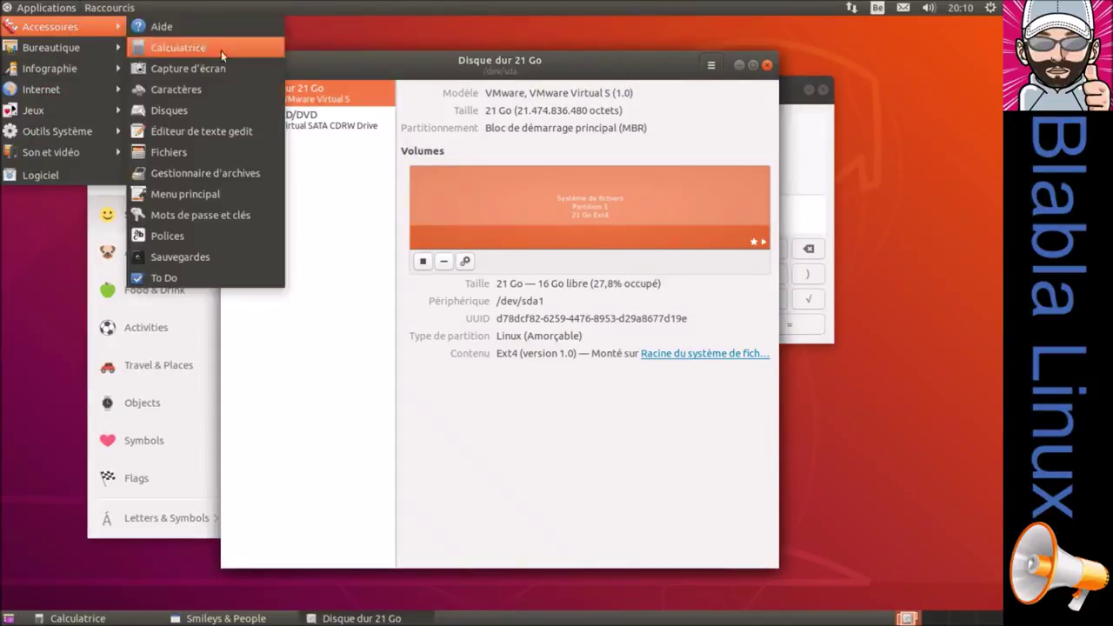
left_click(213, 133)
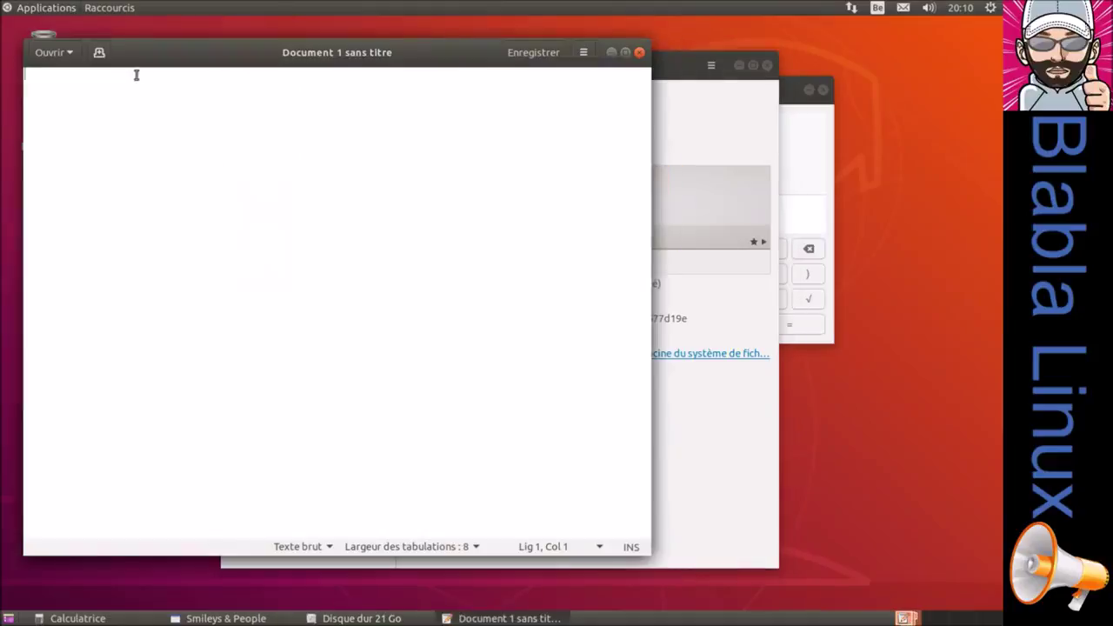
left_click(26, 9)
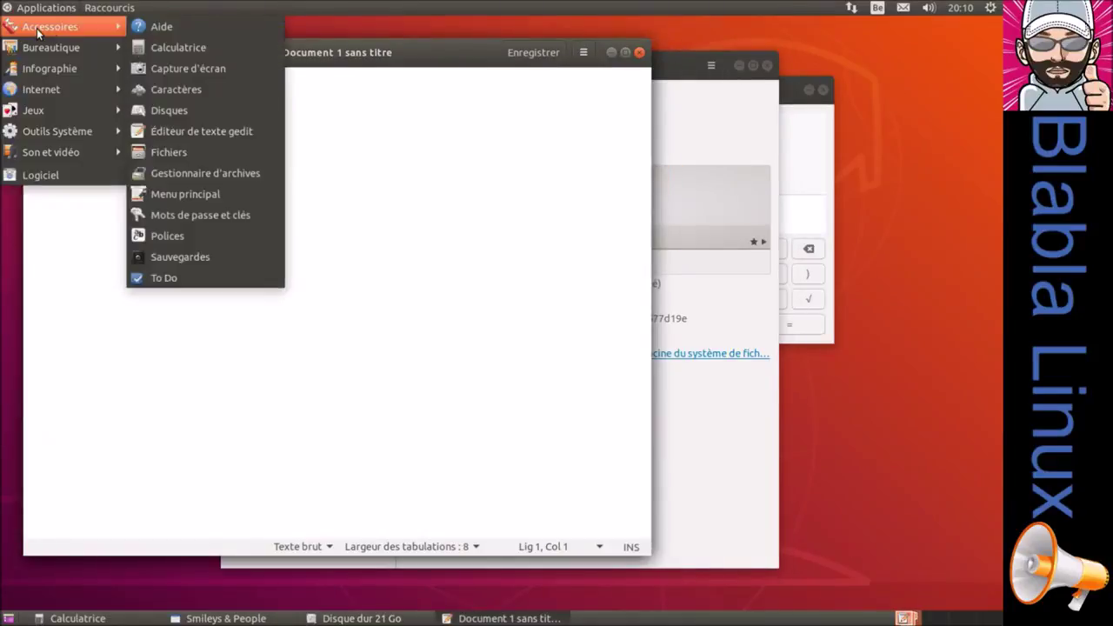
mouse_move(107, 31)
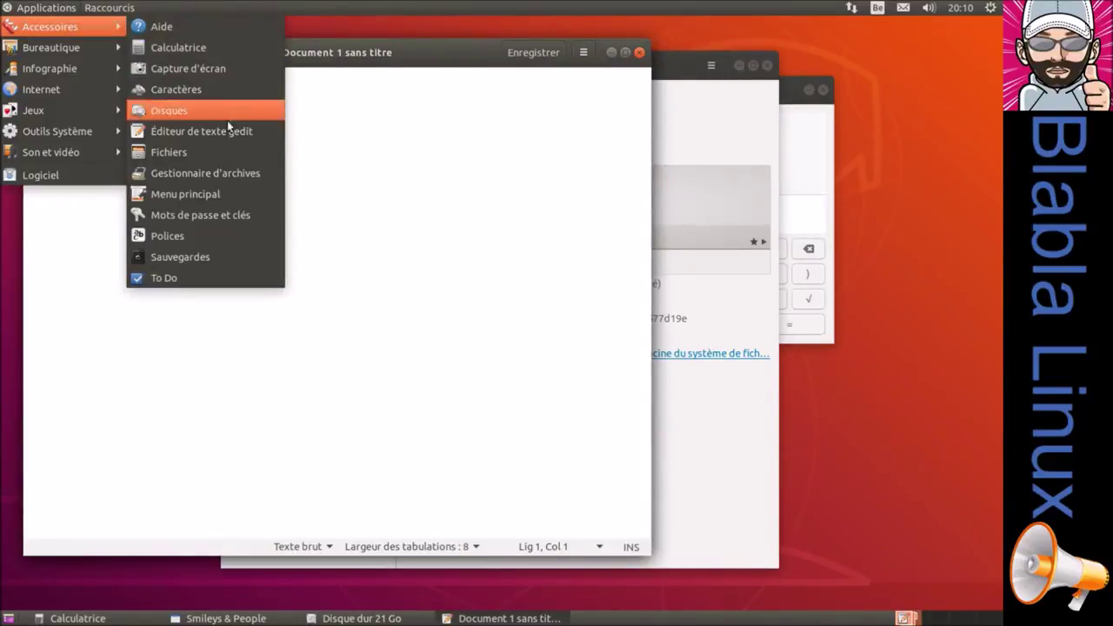
left_click(225, 149)
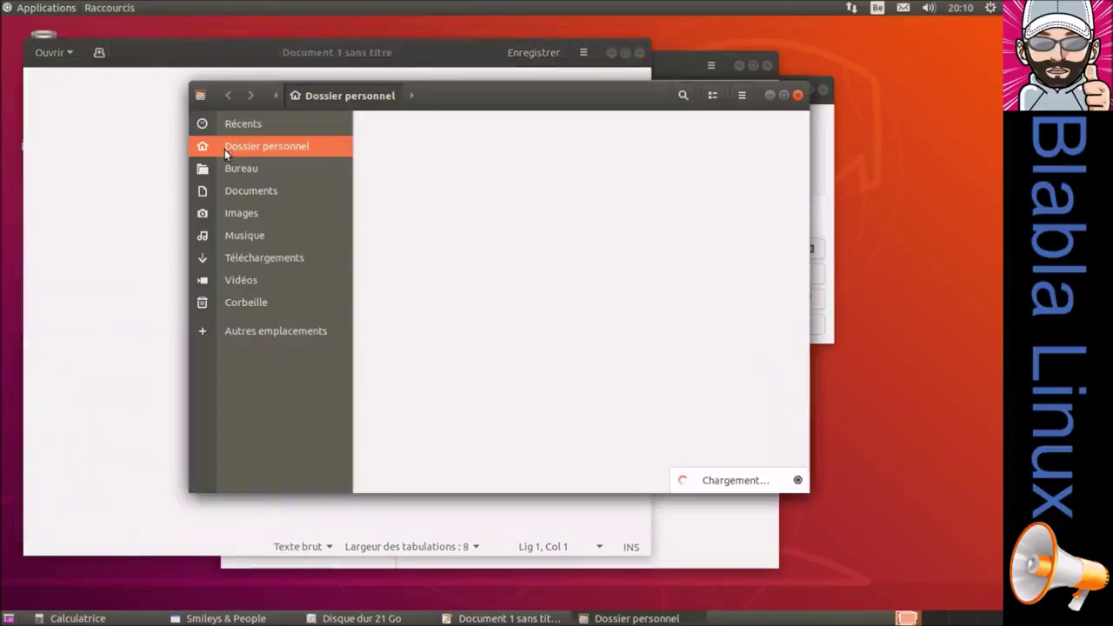
- Launch the Gestionnaire d'archives and the Sauvegardes backup tool
left_click(58, 11)
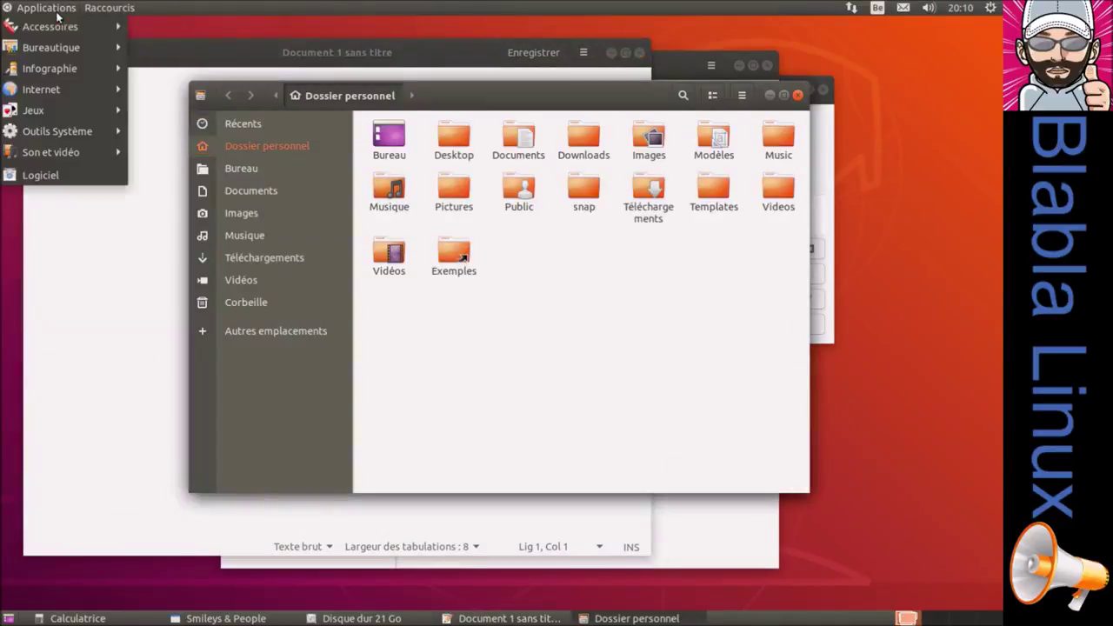
mouse_move(92, 28)
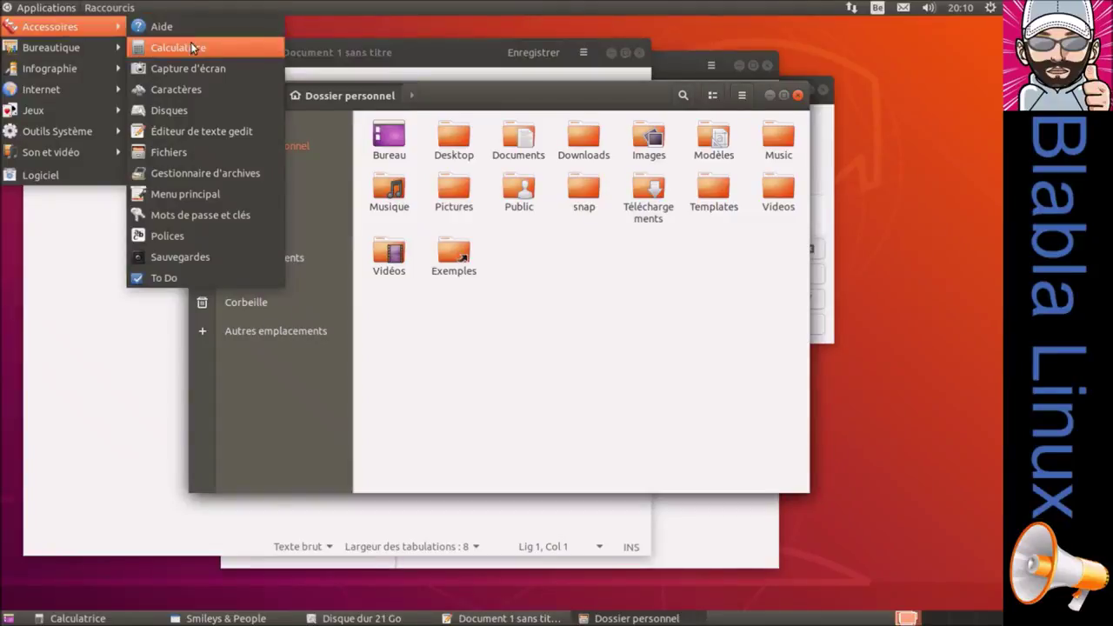
left_click(212, 174)
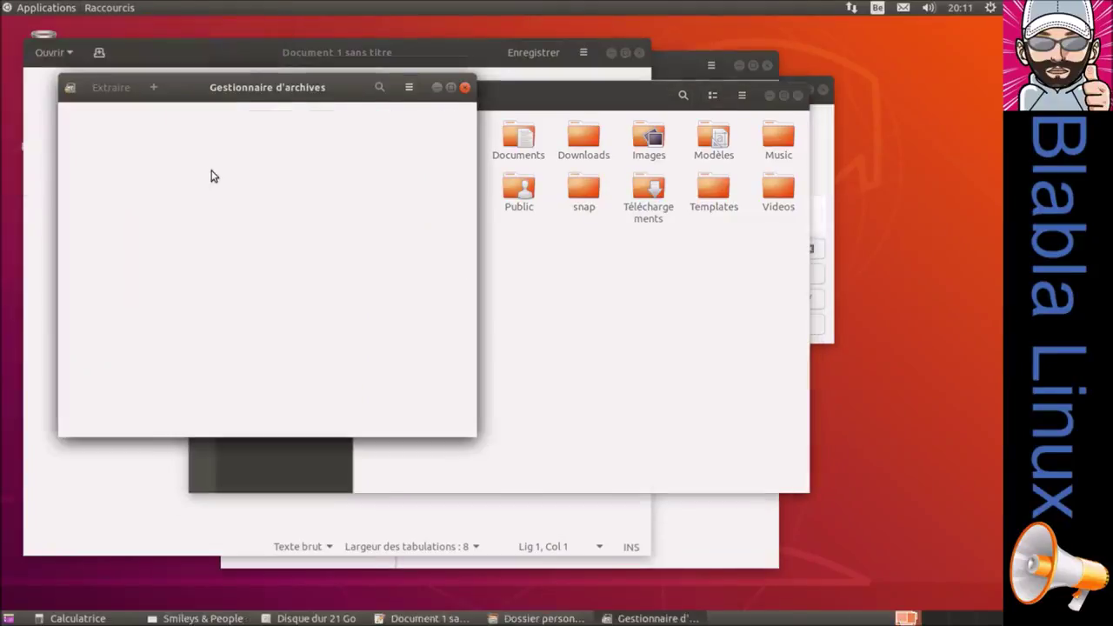
left_click(41, 9)
mouse_move(52, 27)
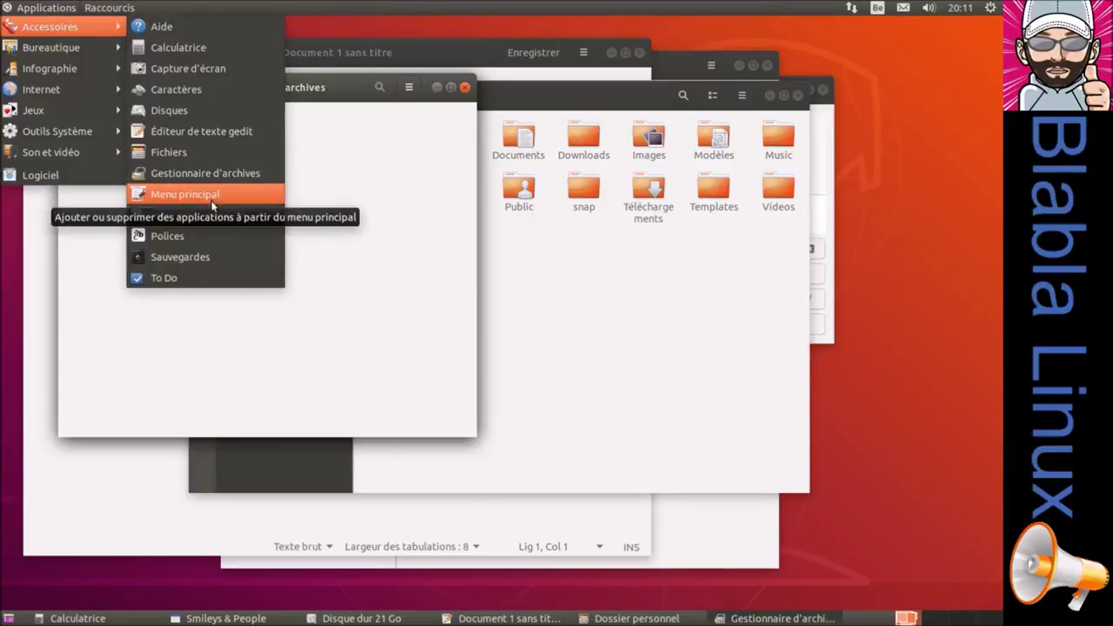
left_click(213, 260)
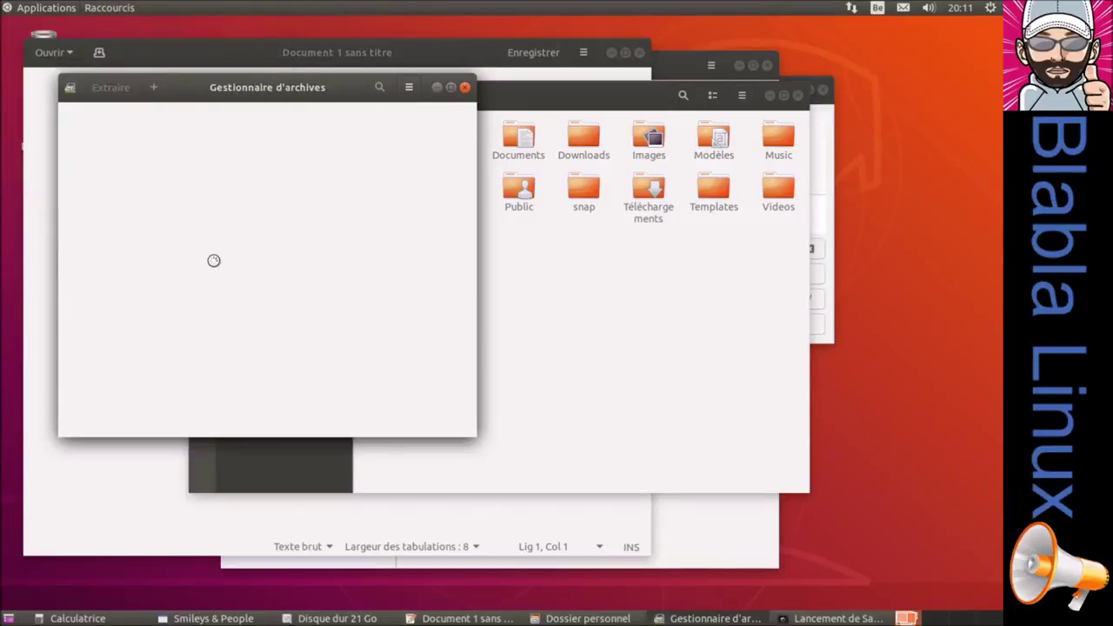
- Launch the Agenda calendar from the office applications and restore its maximized window to a smaller size
left_click(39, 8)
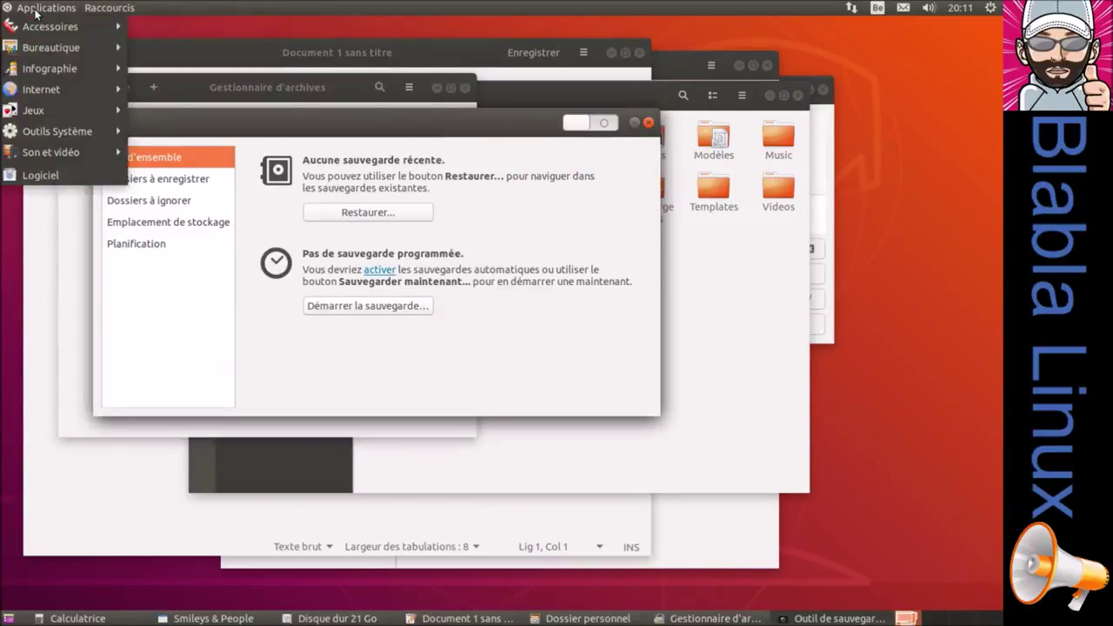
mouse_move(33, 49)
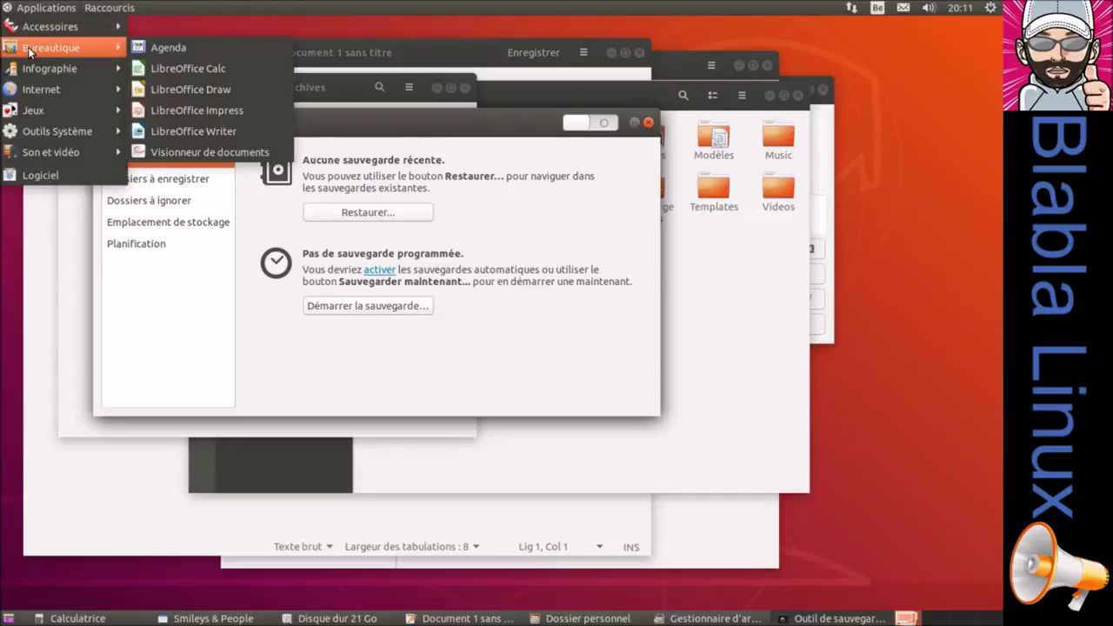
left_click(193, 47)
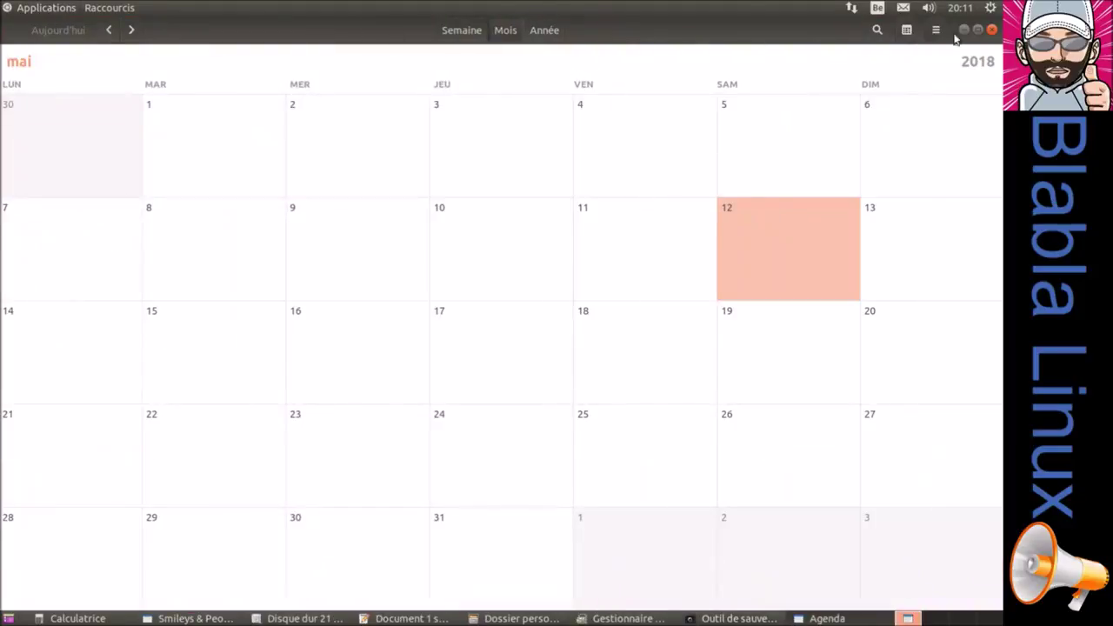
left_click(977, 29)
- Launch LibreOffice Writer from the office applications, restore its window to a smaller size and maximize it again
left_click(45, 11)
mouse_move(44, 27)
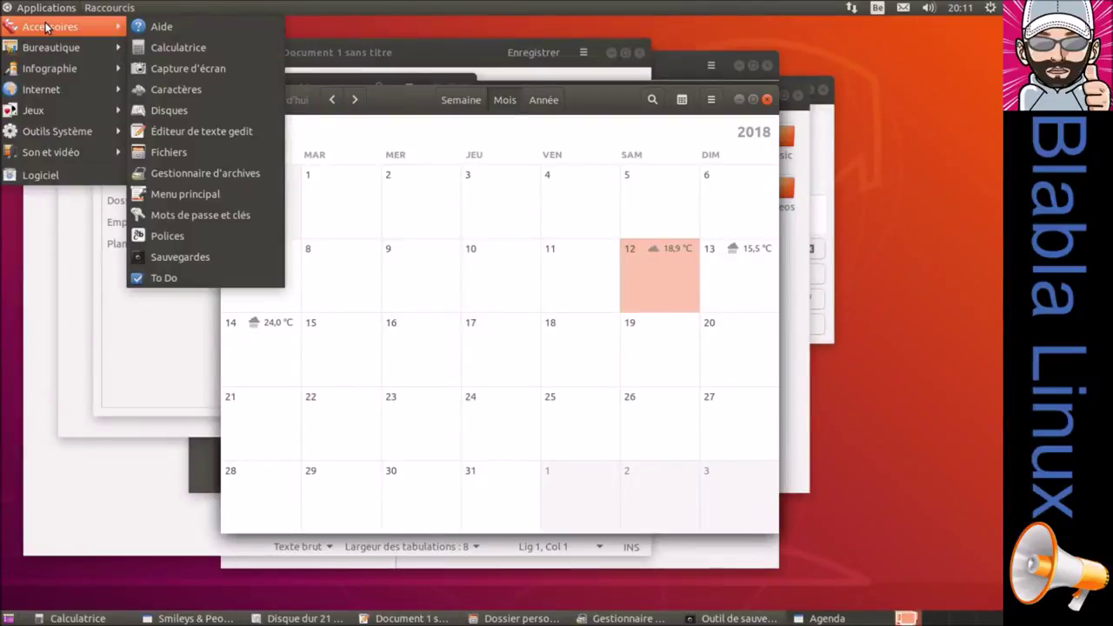
mouse_move(54, 48)
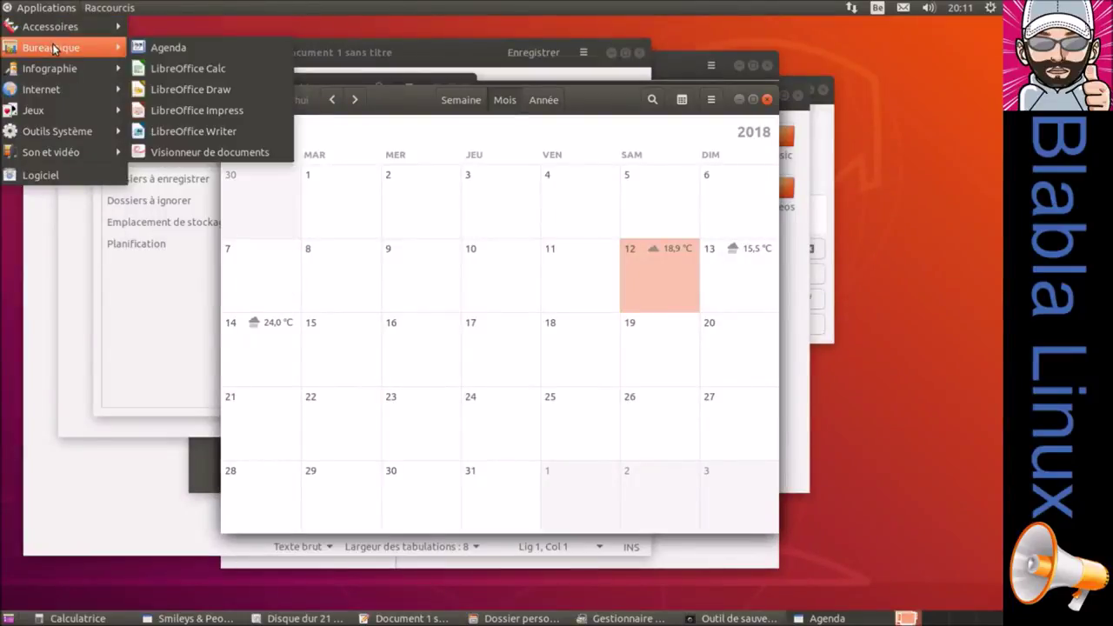
left_click(217, 132)
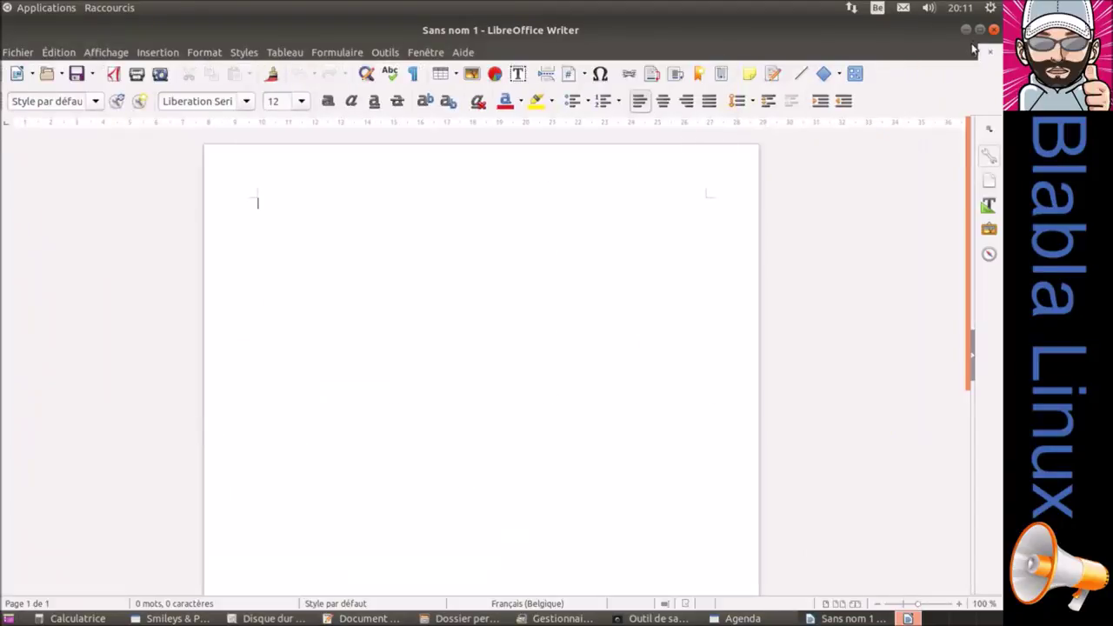
left_click(979, 30)
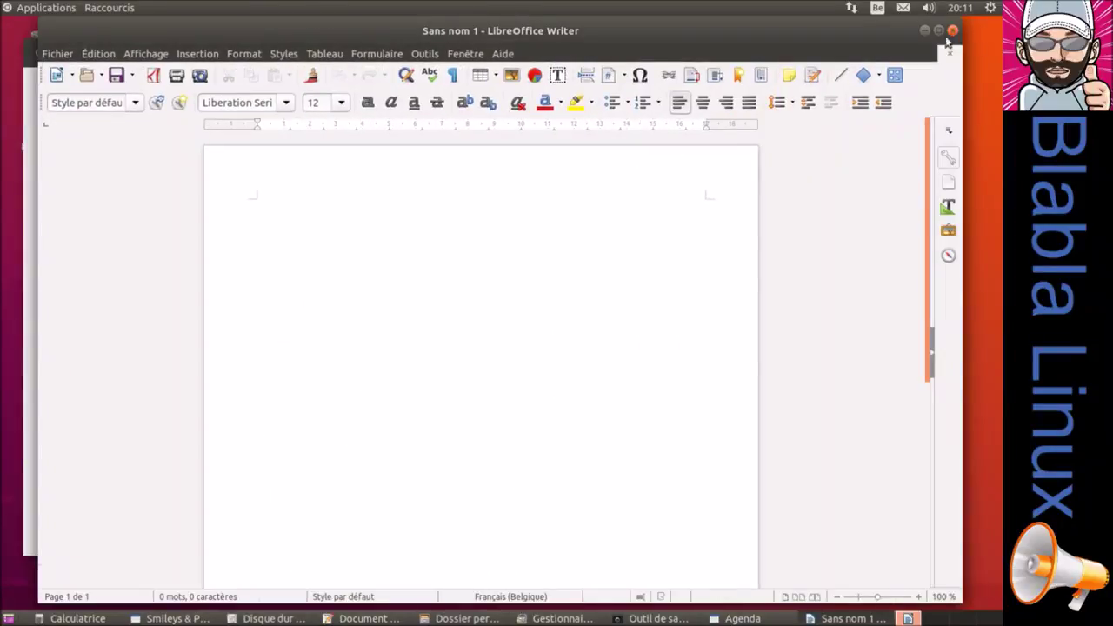
left_click(938, 30)
- Enable the experimental features in the advanced LibreOffice options of Writer and apply the change
left_click(19, 53)
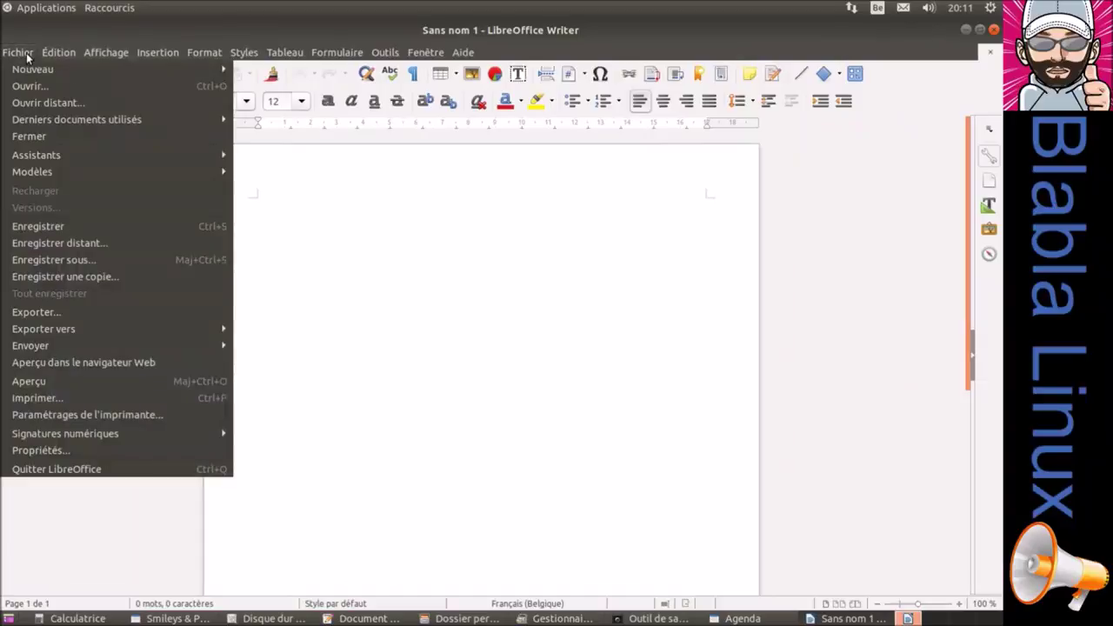
left_click(19, 53)
left_click(385, 53)
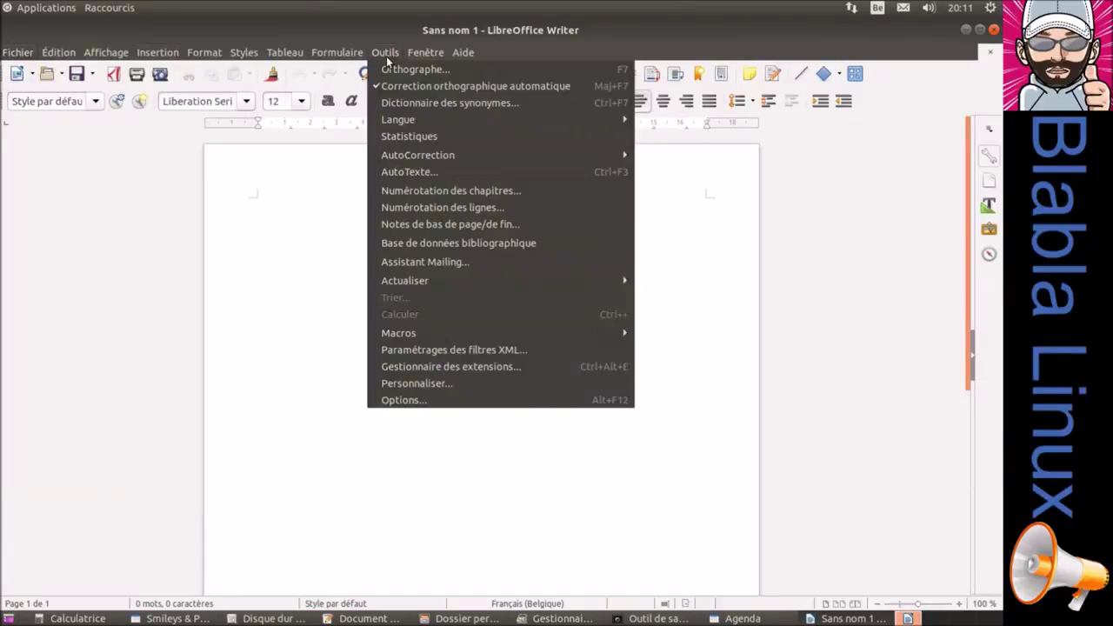
left_click(436, 402)
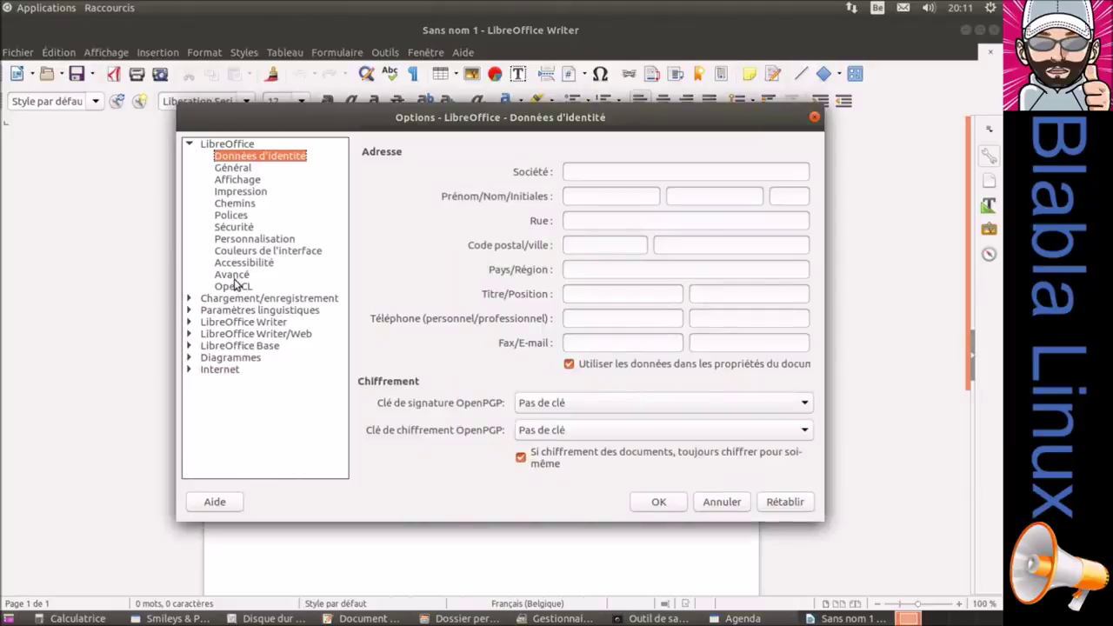
left_click(232, 275)
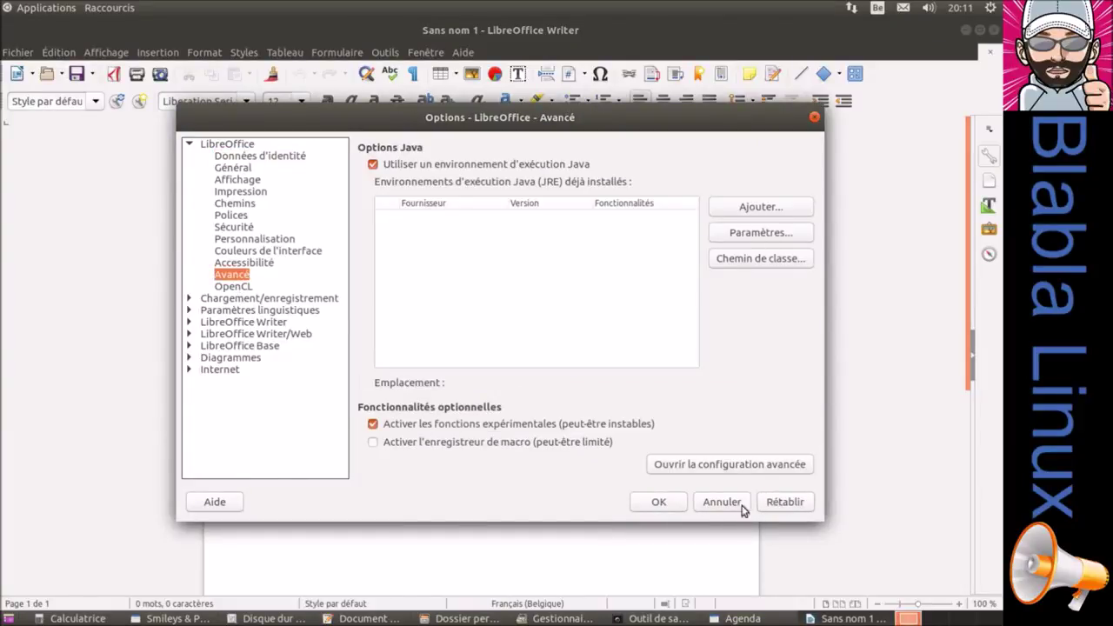
left_click(677, 509)
left_click(475, 369)
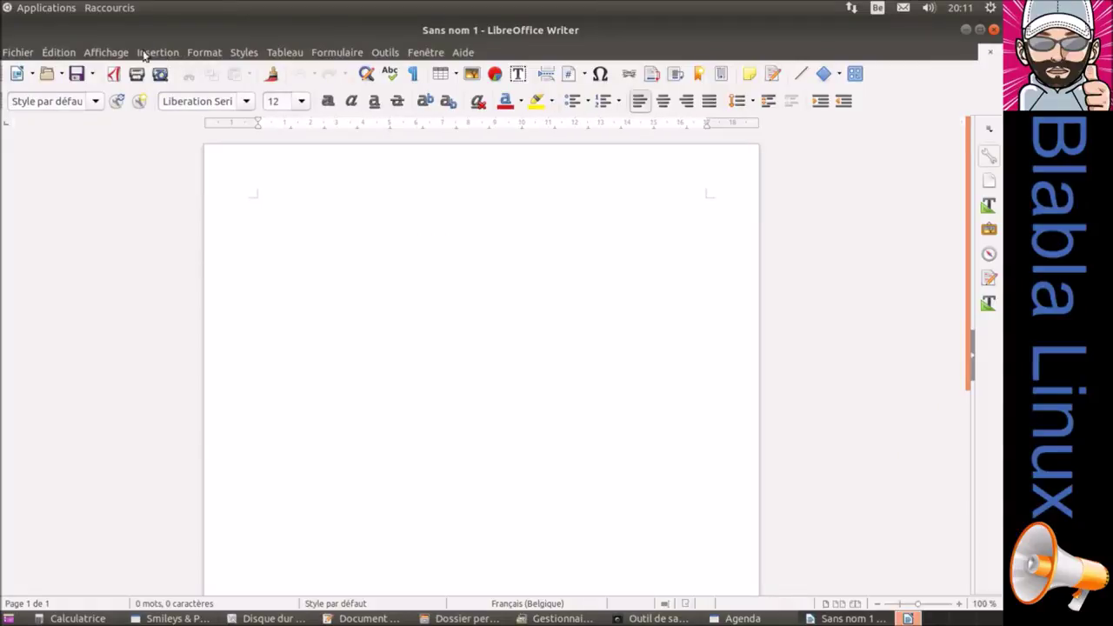
- Switch Writer's toolbar layout to Métabarre
left_click(105, 53)
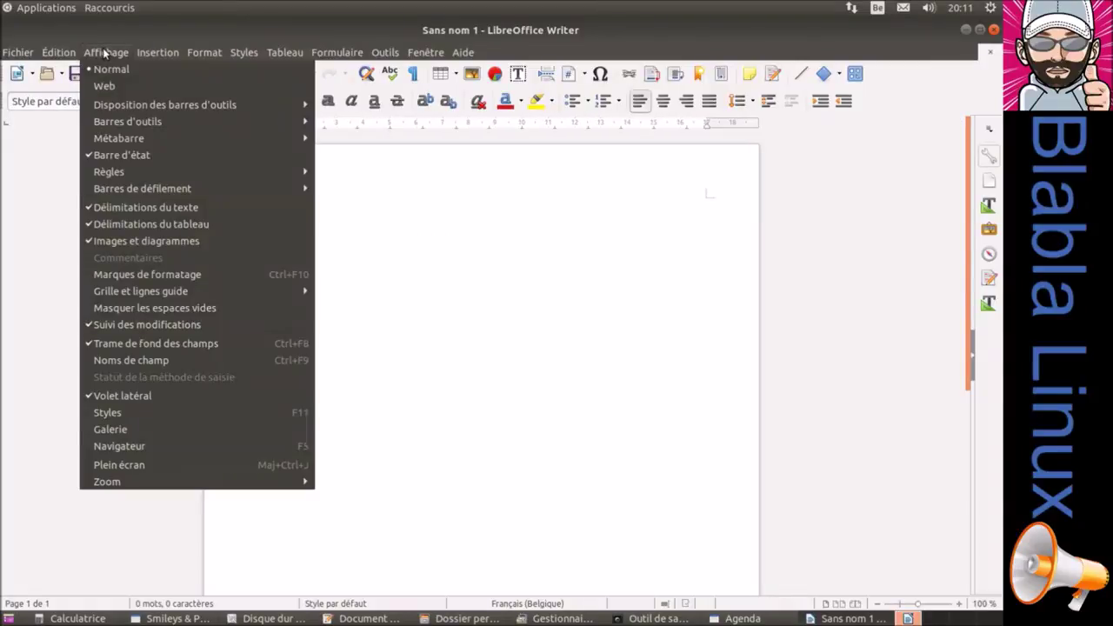
mouse_move(232, 105)
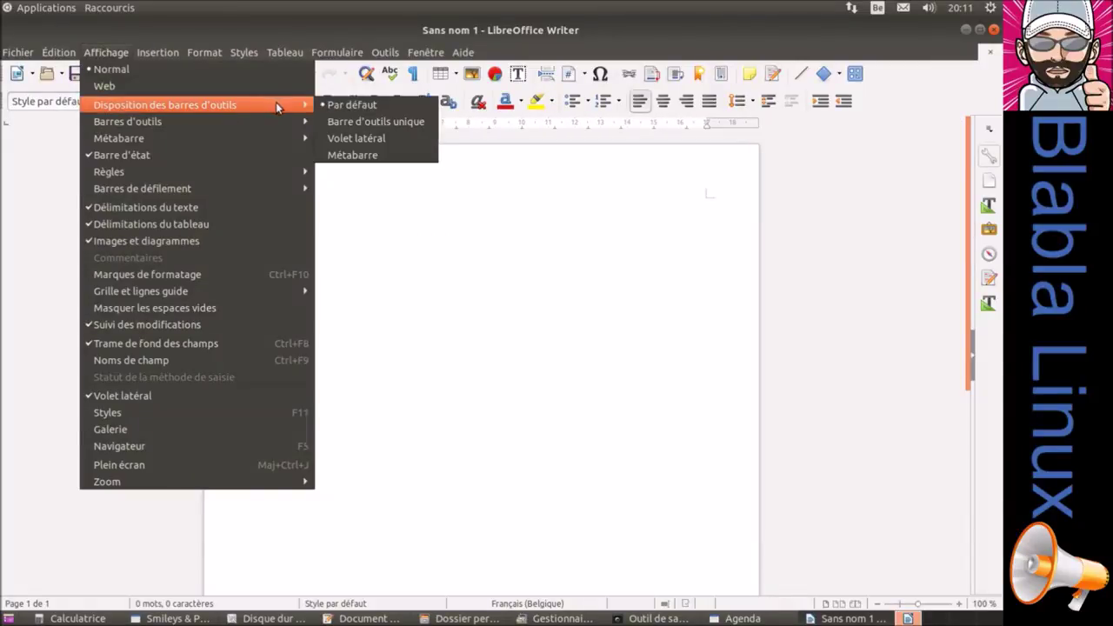
left_click(396, 159)
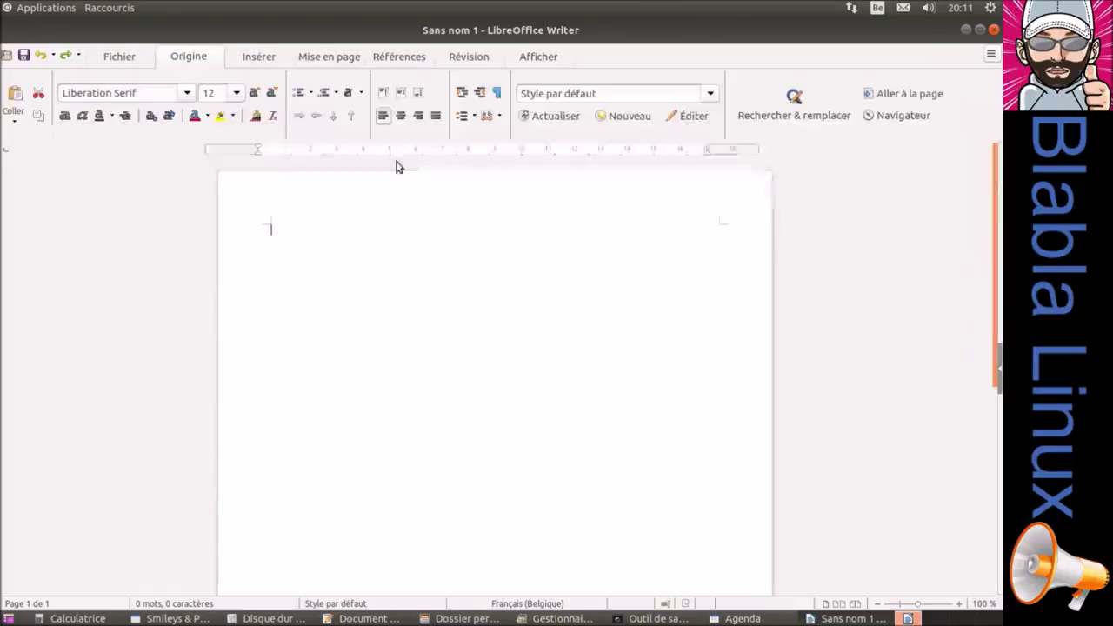
- Examine the Métabarre commands for file, home, insert, page layout, references, review and view, returning to the file commands
left_click(130, 57)
left_click(193, 62)
left_click(259, 59)
left_click(329, 58)
left_click(400, 58)
left_click(468, 58)
left_click(532, 59)
left_click(133, 58)
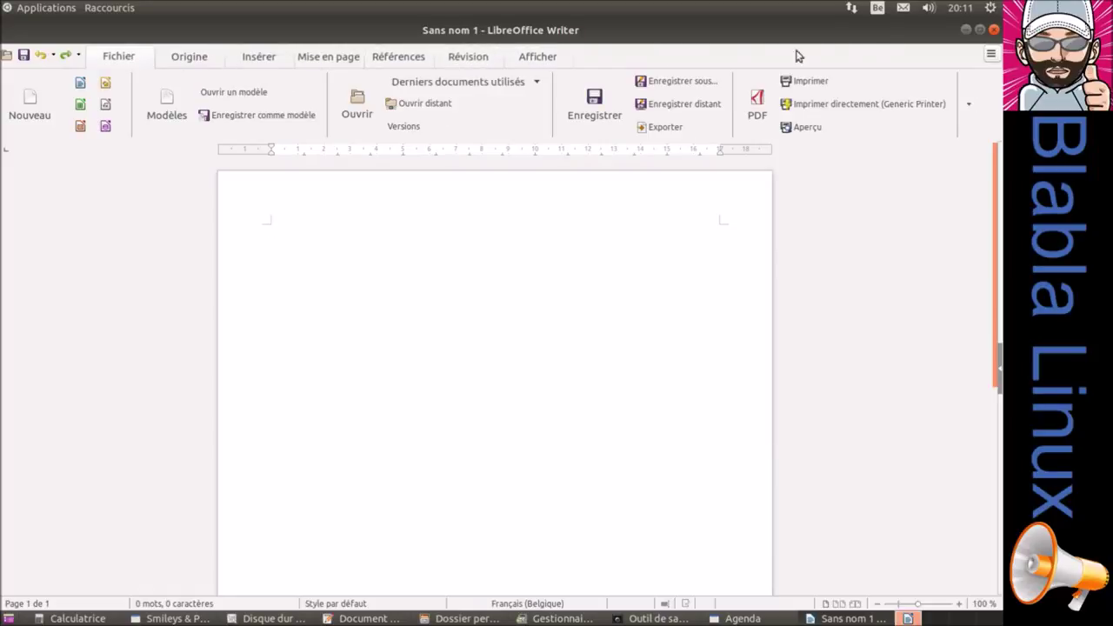
- Restore Writer to a smaller window and minimize the Writer, Agenda, Disques and gedit windows
left_click(980, 30)
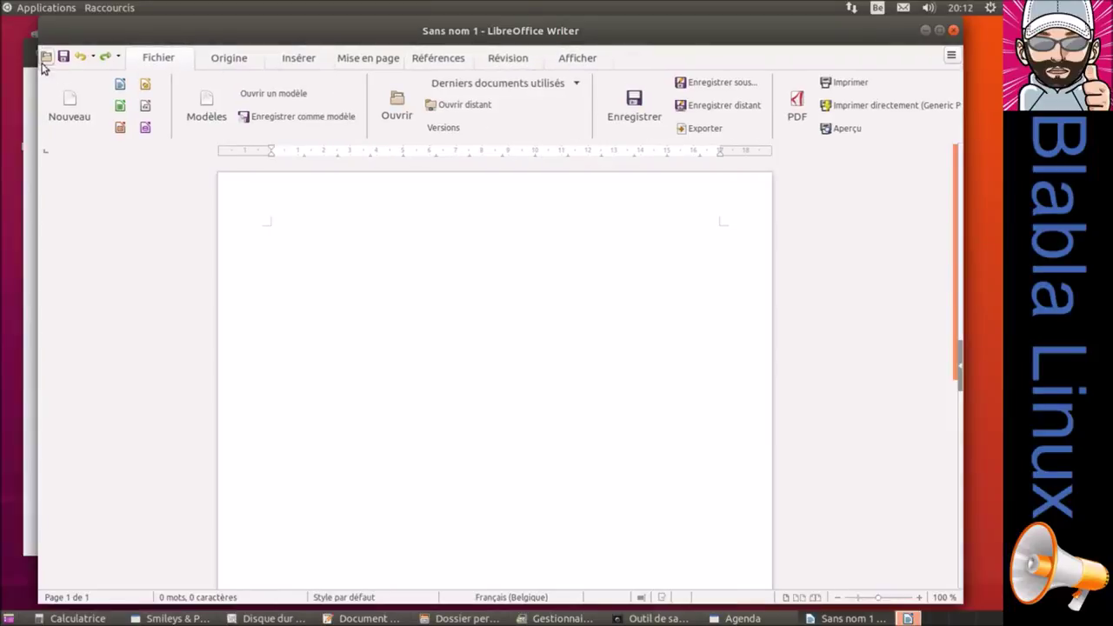
left_click(926, 30)
left_click(743, 97)
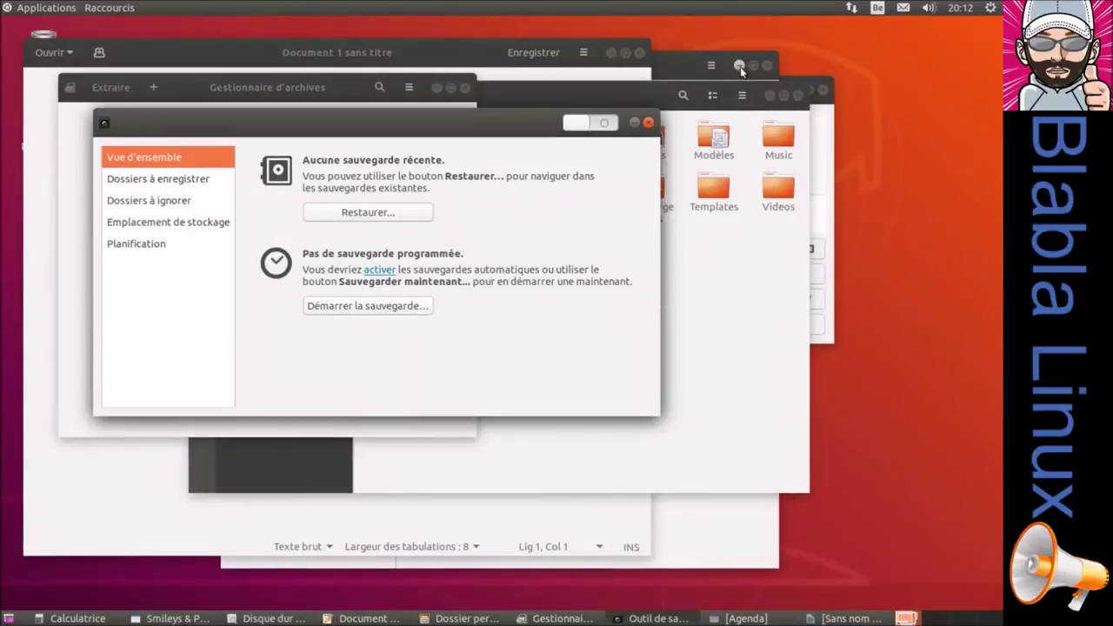
left_click(740, 66)
left_click(611, 52)
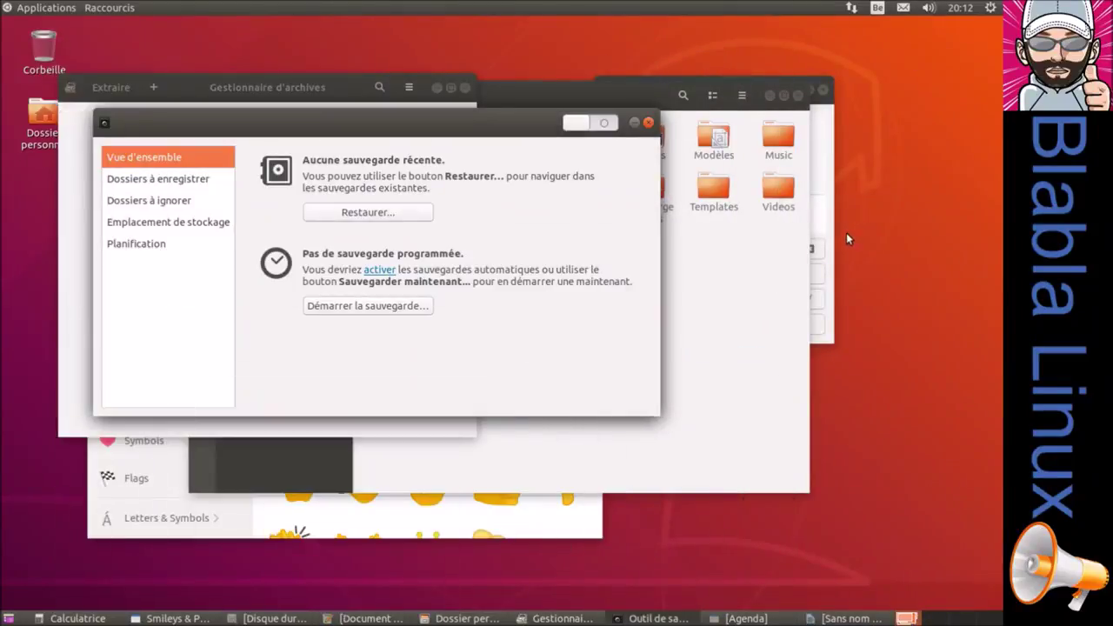
- Cycle through the open windows with the window switcher, and minimize the Calculatrice and Sauvegardes windows
key("alt+Tab")
key("alt+Tab")
key("alt+Tab")
key("alt+Tab")
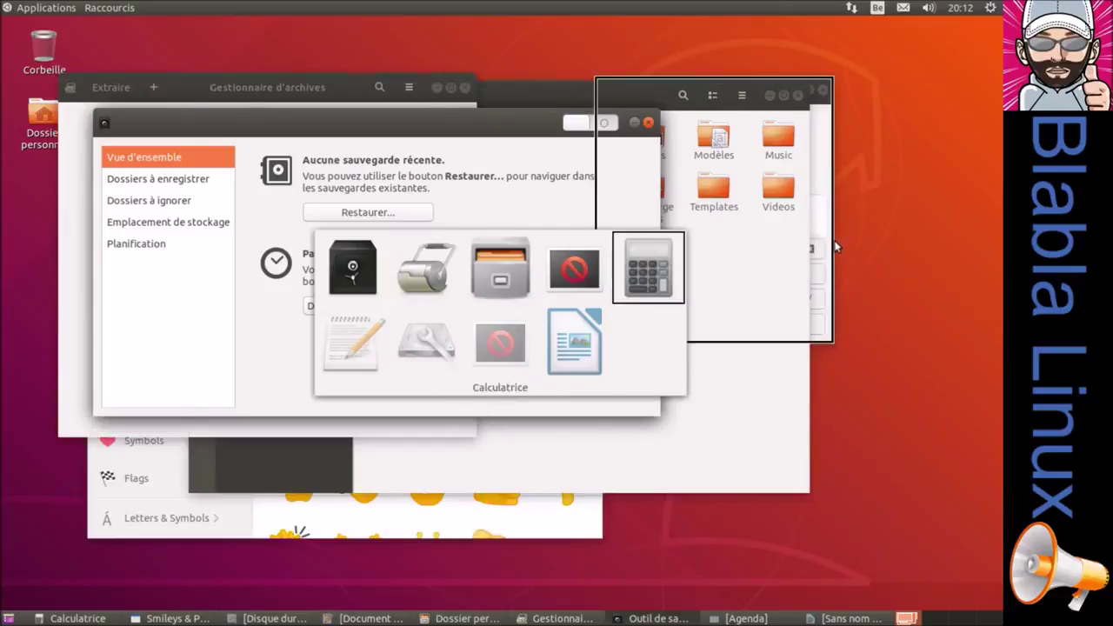
left_click(809, 90)
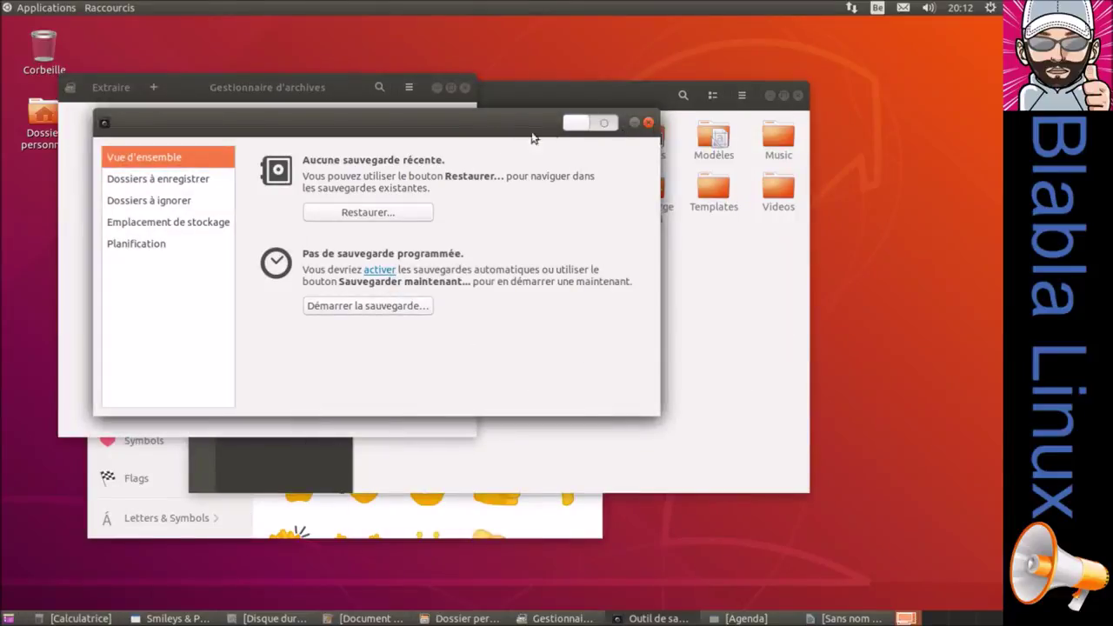
left_click(634, 123)
- Try half-screen tiling with the Gestionnaire d'archives, and rearrange it with the Fichiers and Caractères windows on the desktop
left_click_drag(331, 97, 1000, 257)
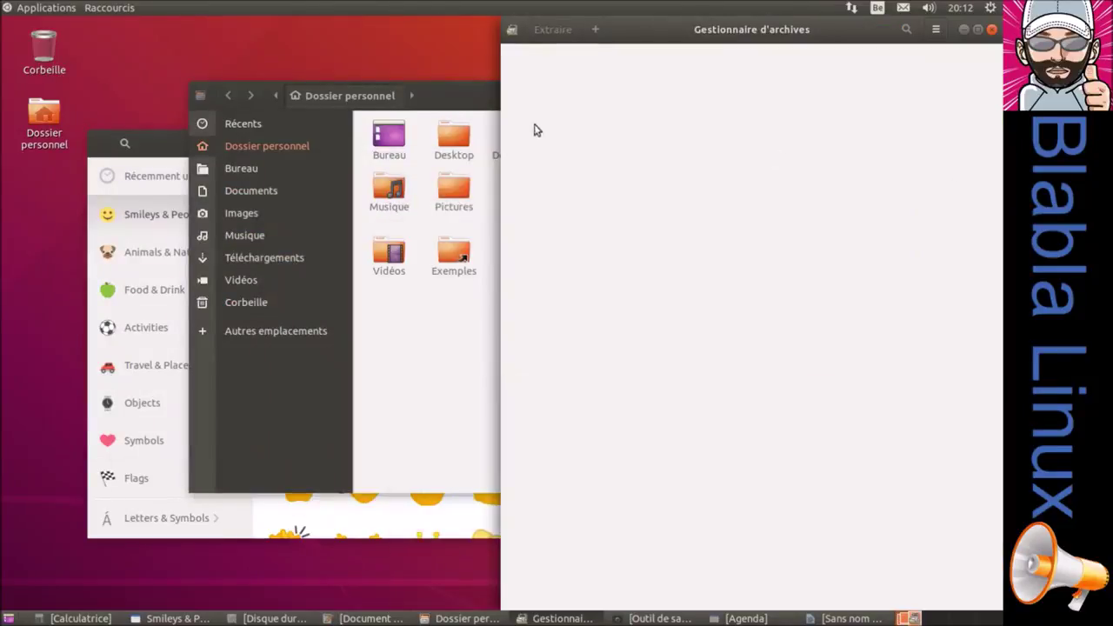
left_click_drag(470, 104, 2, 228)
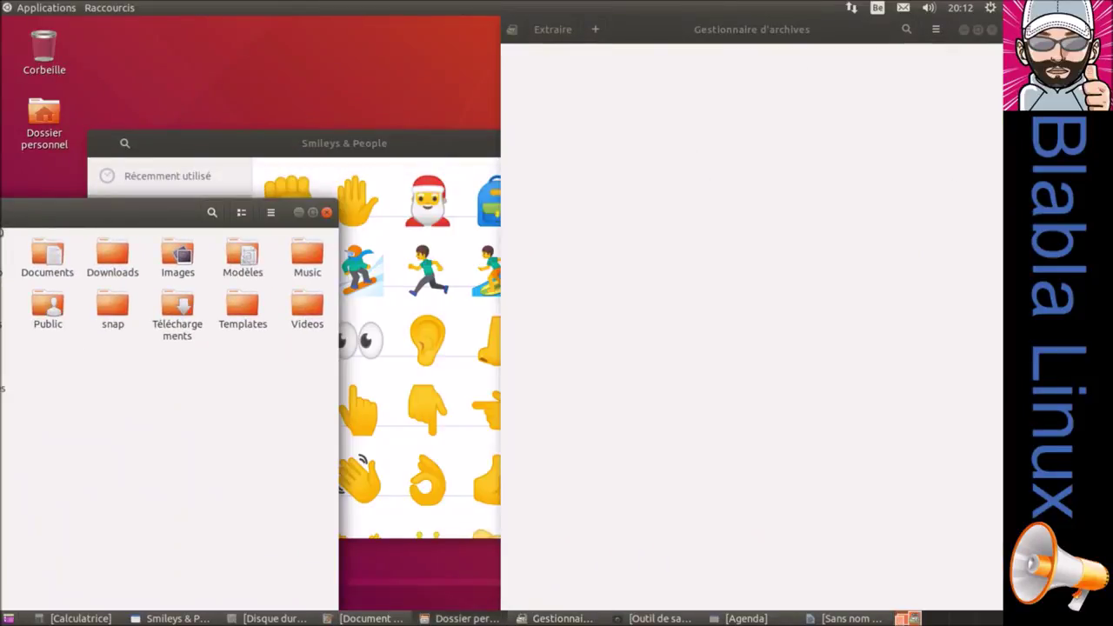
left_click_drag(94, 234, 149, 270)
left_click_drag(810, 239, 330, 152)
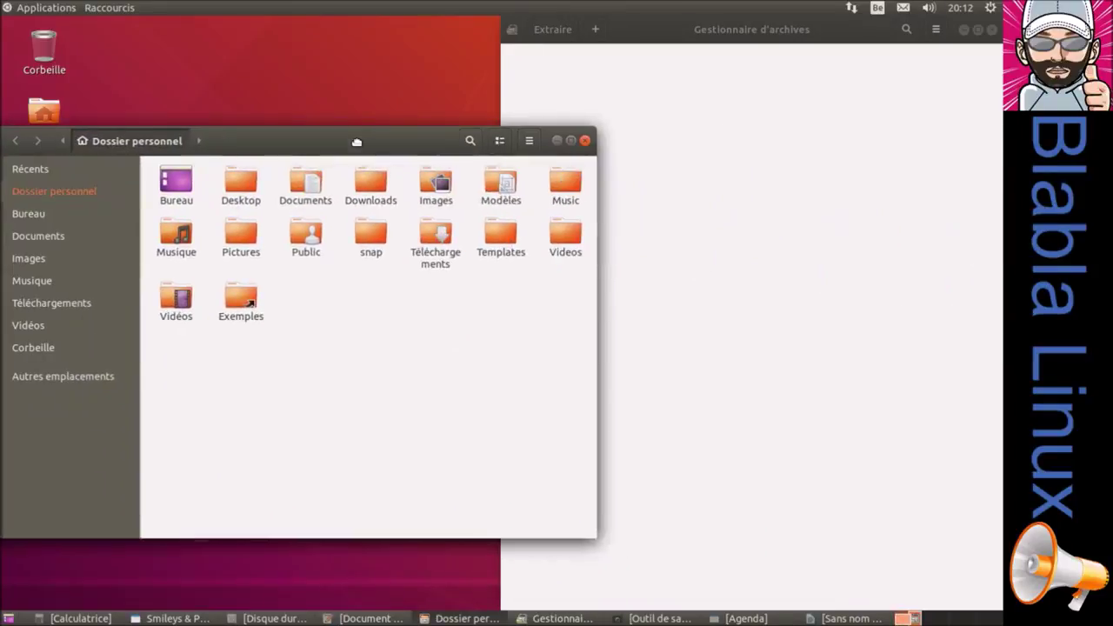
left_click(649, 28)
left_click_drag(649, 29, 665, 81)
left_click_drag(341, 143, 630, 234)
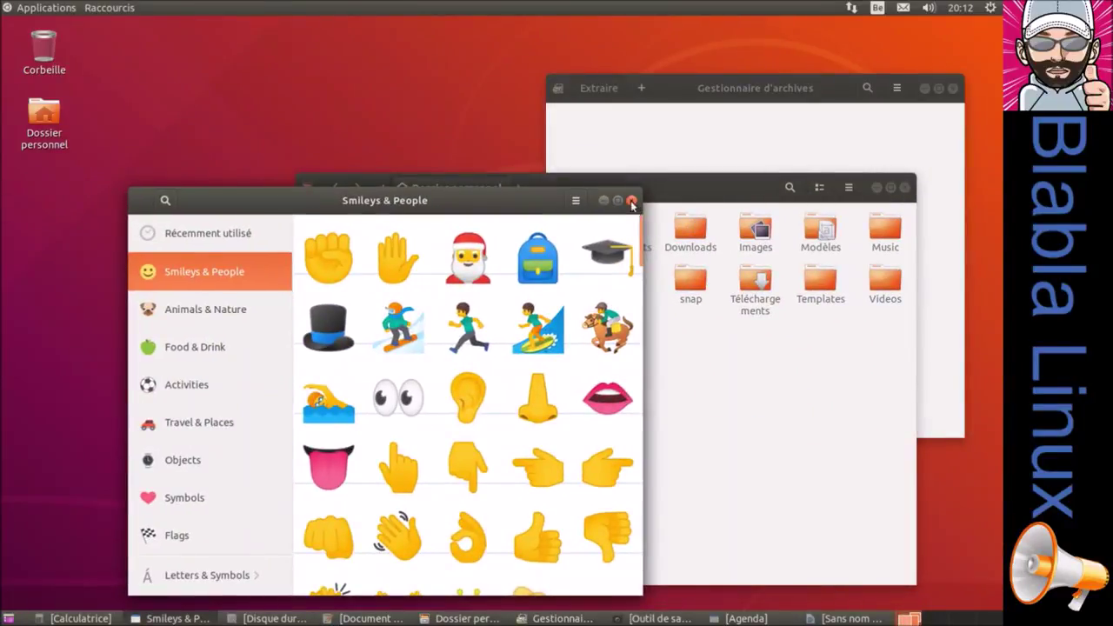
- Close the Caractères window and minimize the Fichiers and Gestionnaire d'archives windows to clear the desktop
left_click(632, 200)
left_click(876, 187)
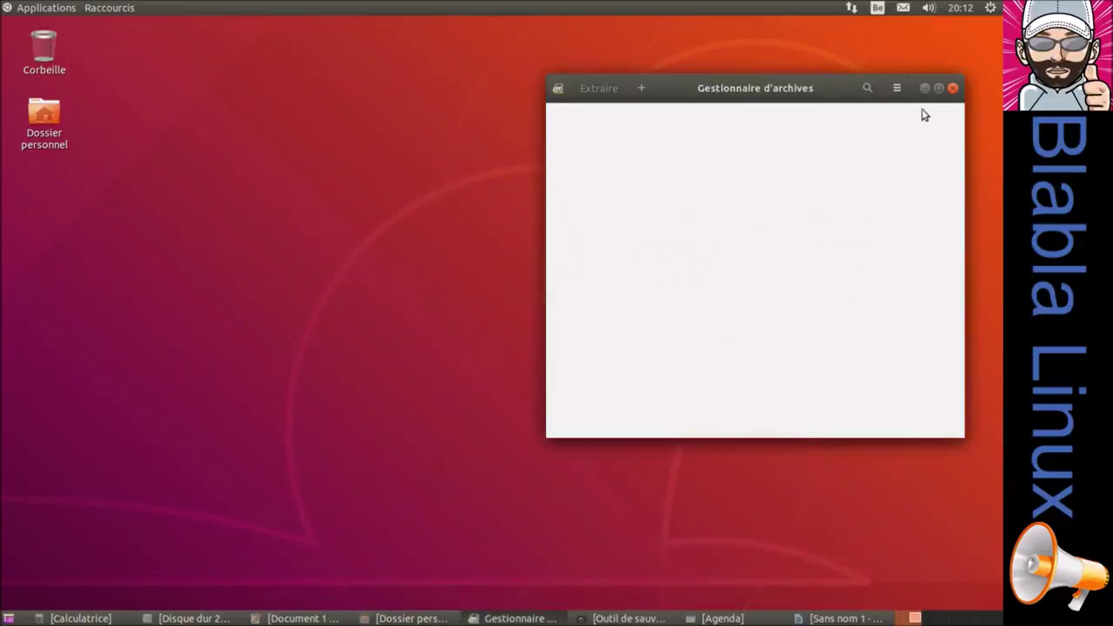
left_click(925, 88)
- Launch the Simple Scan scanning tool from the graphics applications
left_click(52, 8)
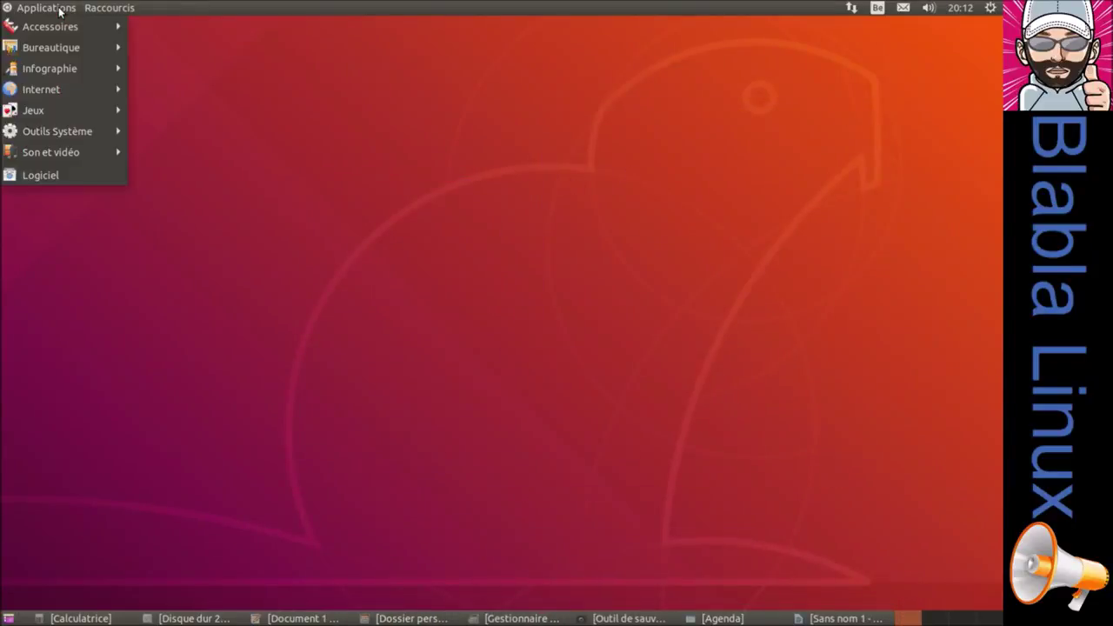
mouse_move(56, 78)
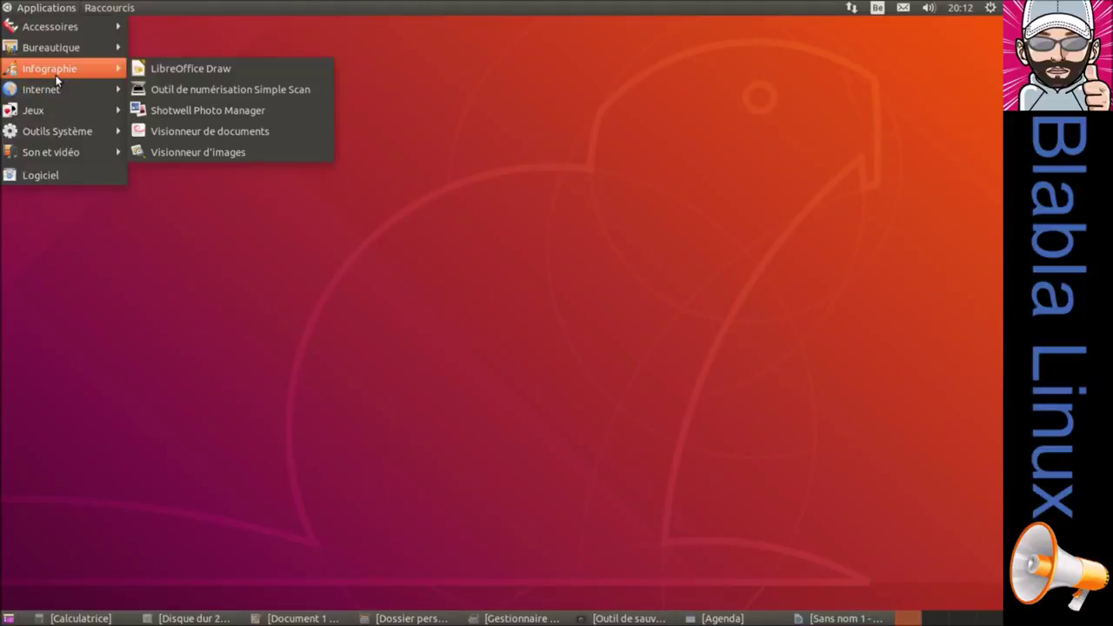
left_click(201, 92)
- Launch Shotwell Photo Manager from the graphics applications and dismiss its welcome message
left_click(61, 9)
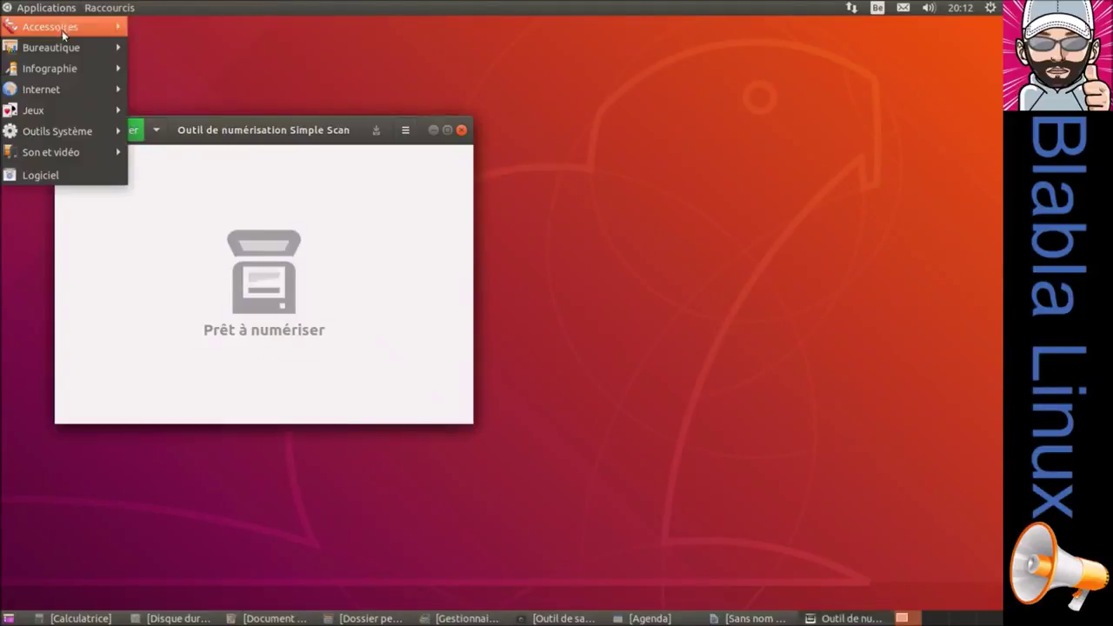
mouse_move(69, 70)
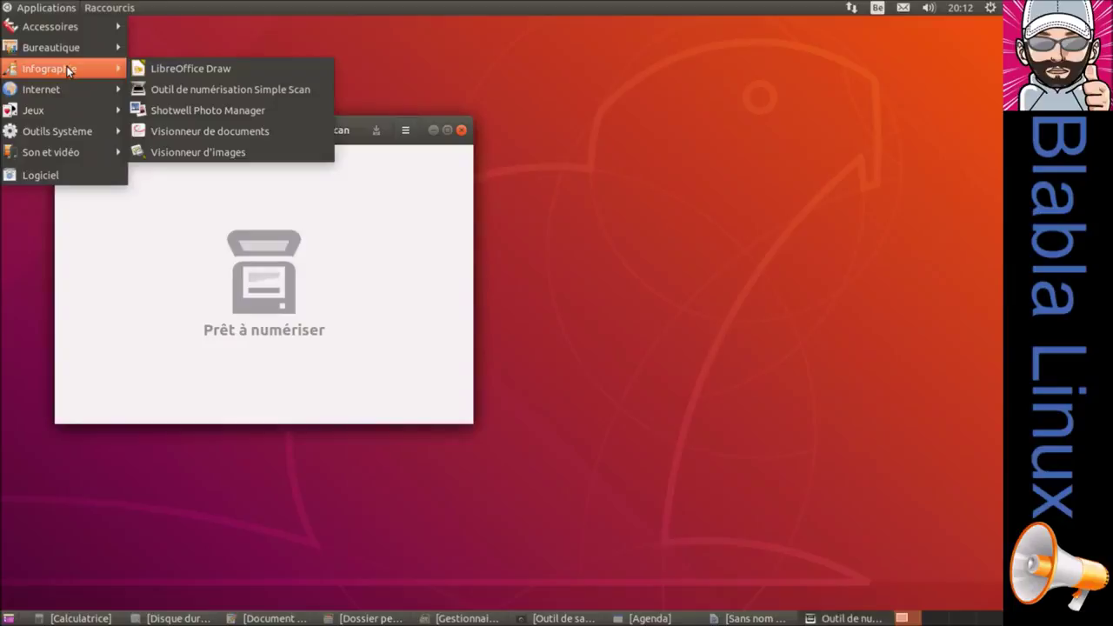
left_click(184, 109)
left_click(48, 10)
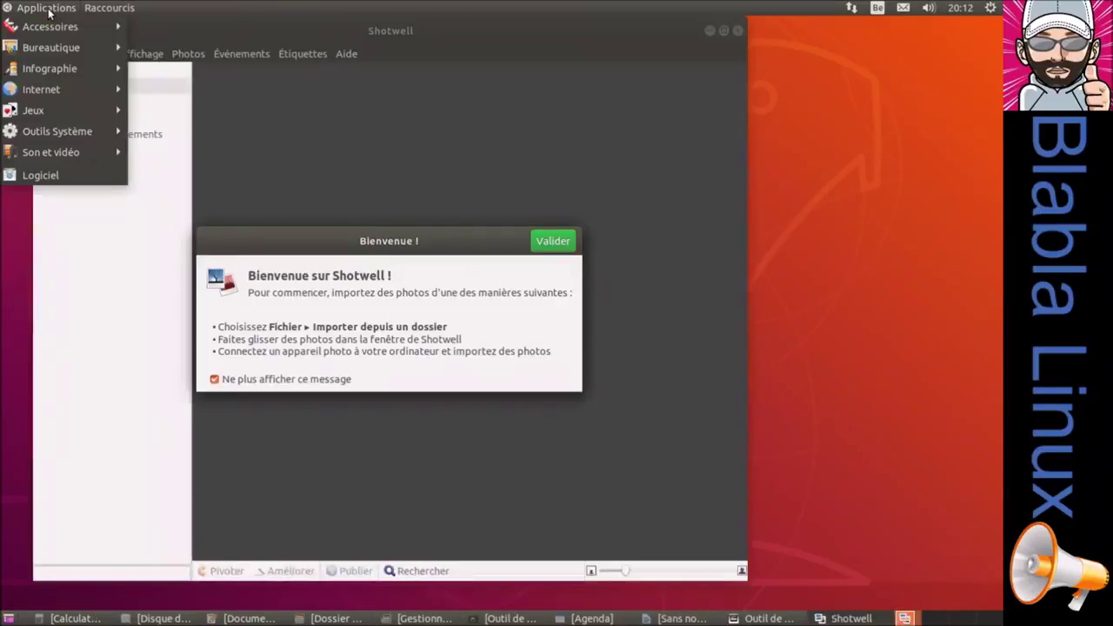
left_click(561, 239)
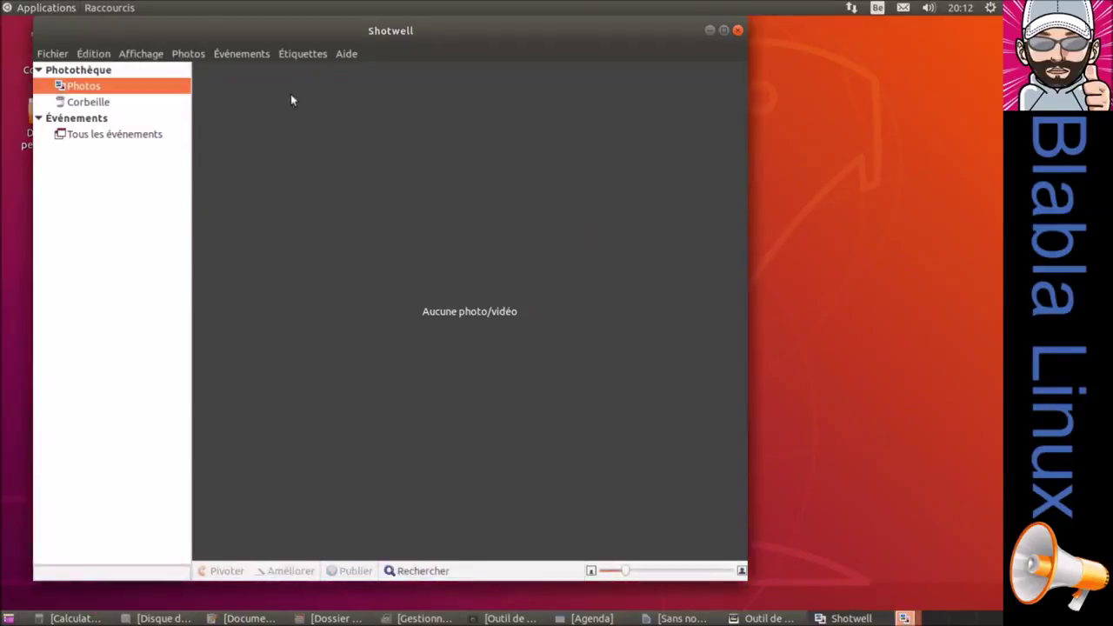
left_click(70, 14)
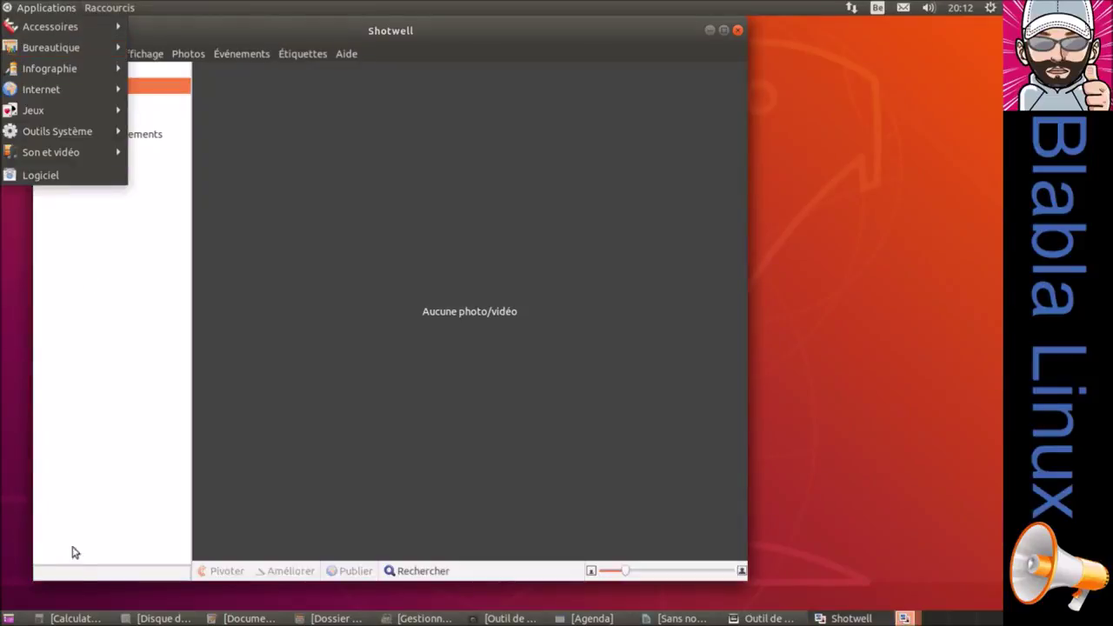
- Restore the minimized Calculatrice, Disques, gedit, Fichiers, Gestionnaire d'archives, Sauvegardes, Agenda and Writer windows
left_click(77, 618)
left_click(165, 619)
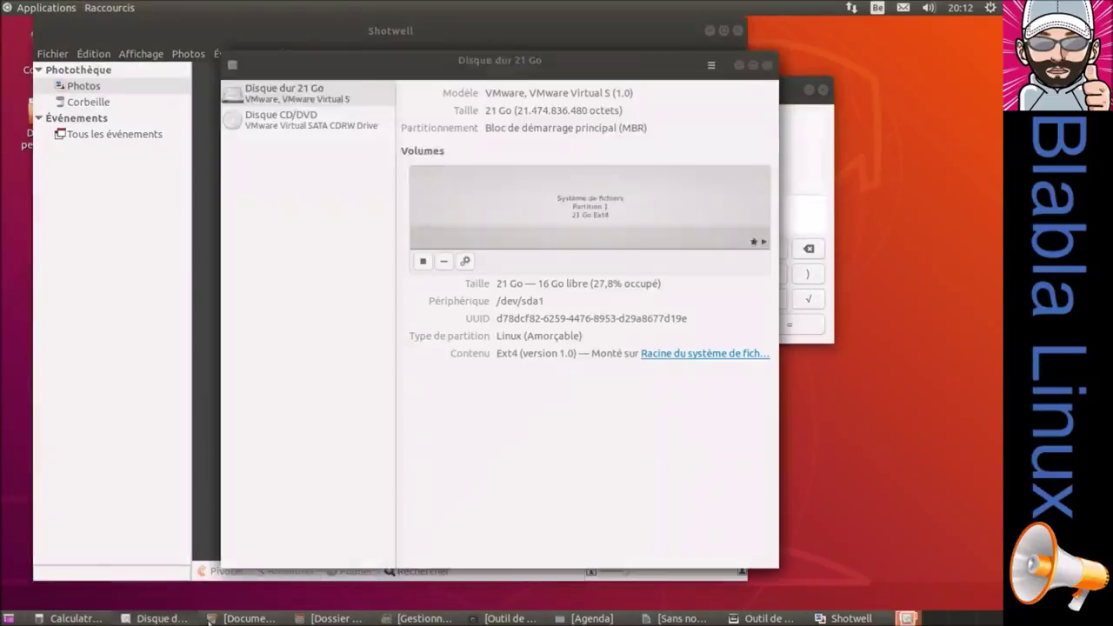
left_click(252, 618)
left_click(336, 618)
left_click(423, 619)
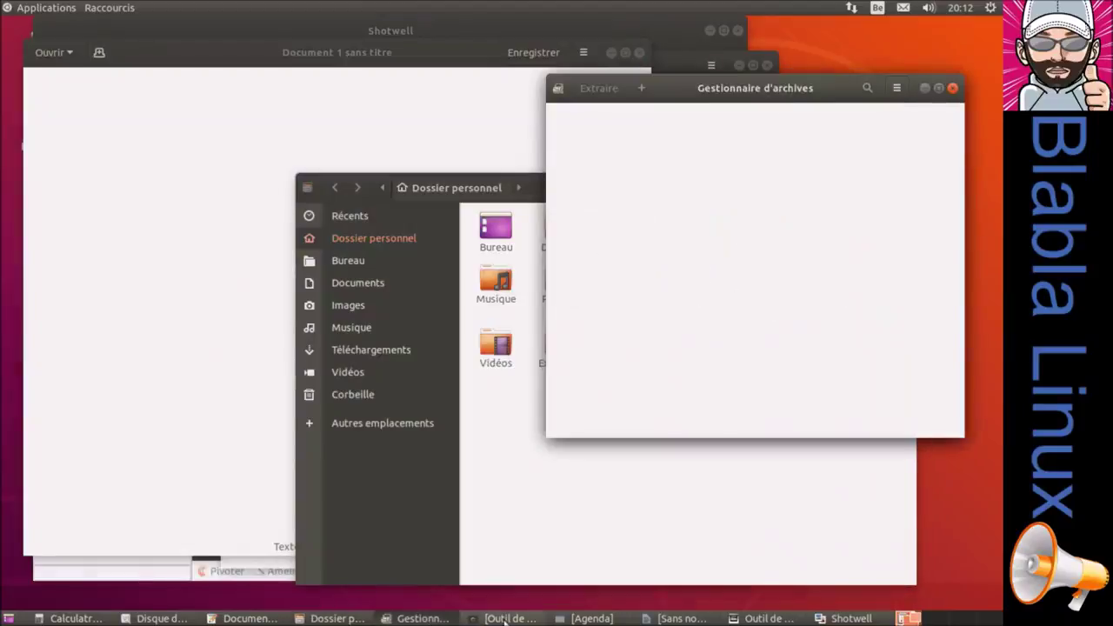
left_click(511, 618)
left_click(591, 618)
left_click(683, 618)
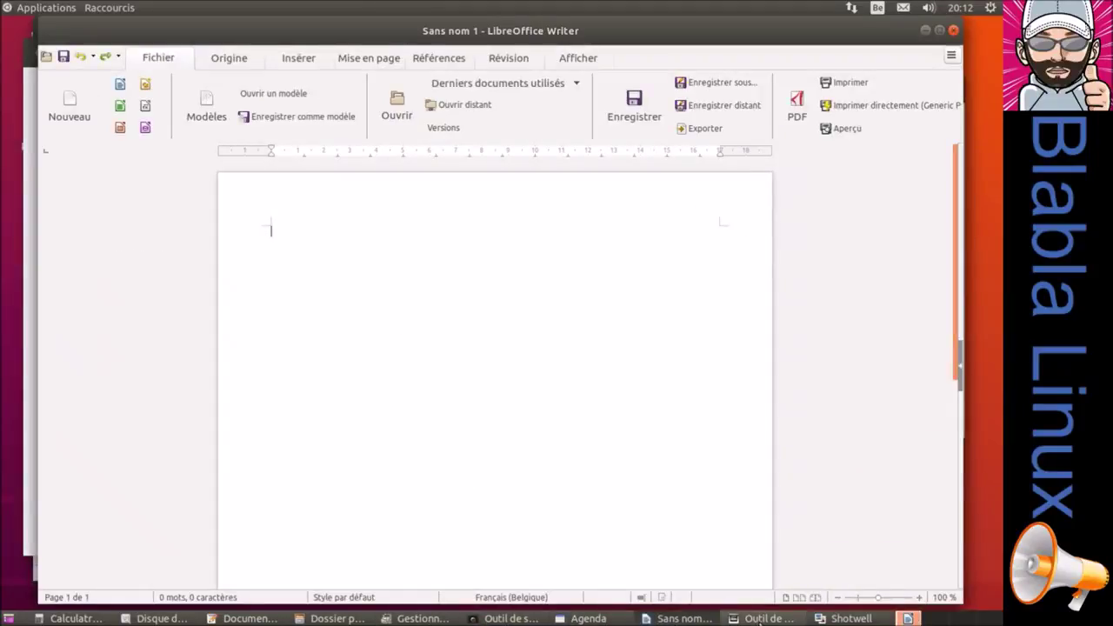
- Launch the Transmission BitTorrent client from the internet applications and accept its file-sharing notice
left_click(48, 8)
mouse_move(70, 88)
mouse_move(77, 67)
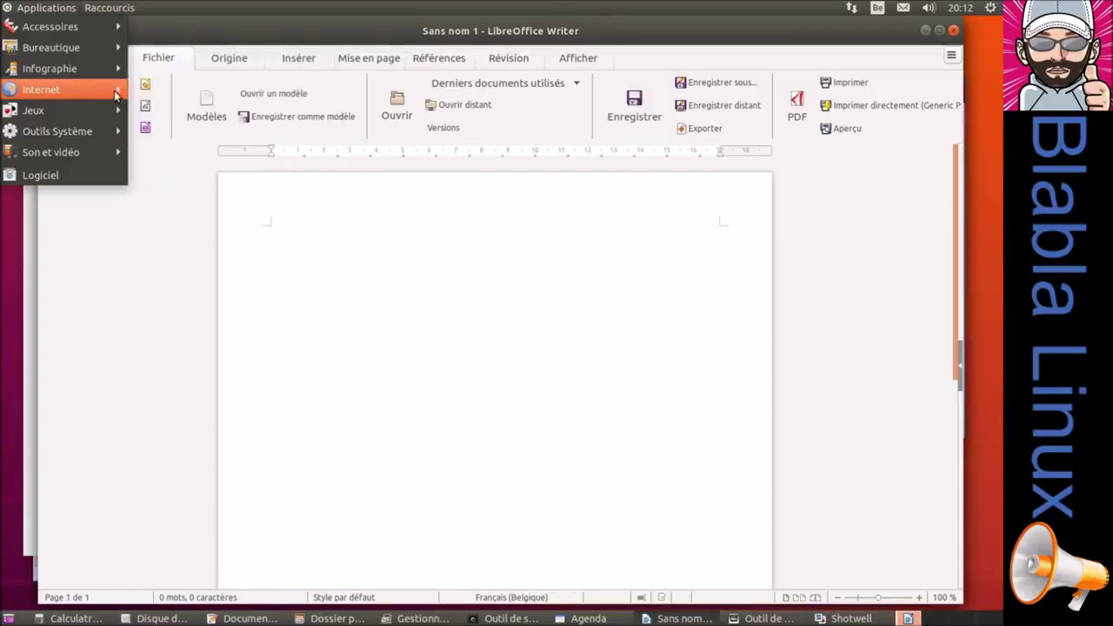
mouse_move(105, 91)
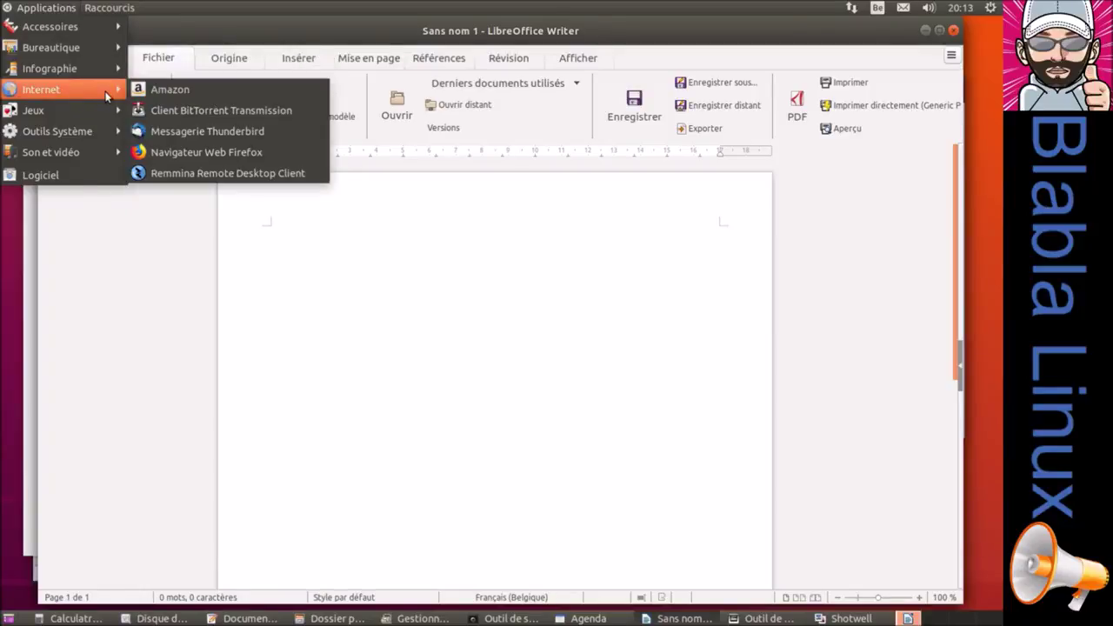
left_click(184, 111)
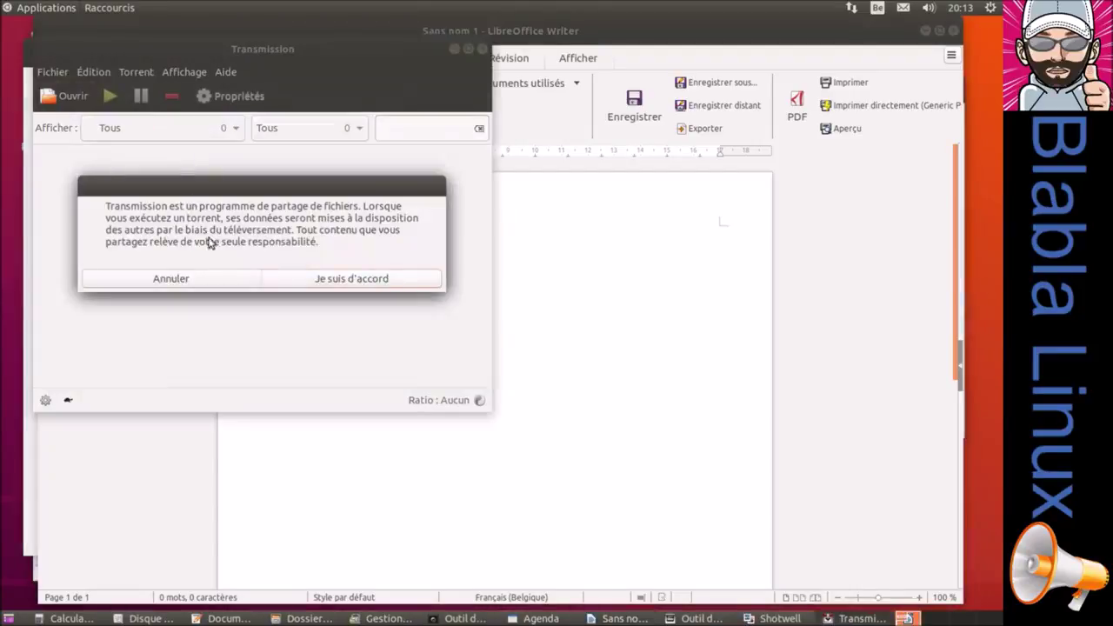
left_click(293, 280)
- Launch Thunderbird from the internet applications and postpone the mail account setup
left_click(48, 9)
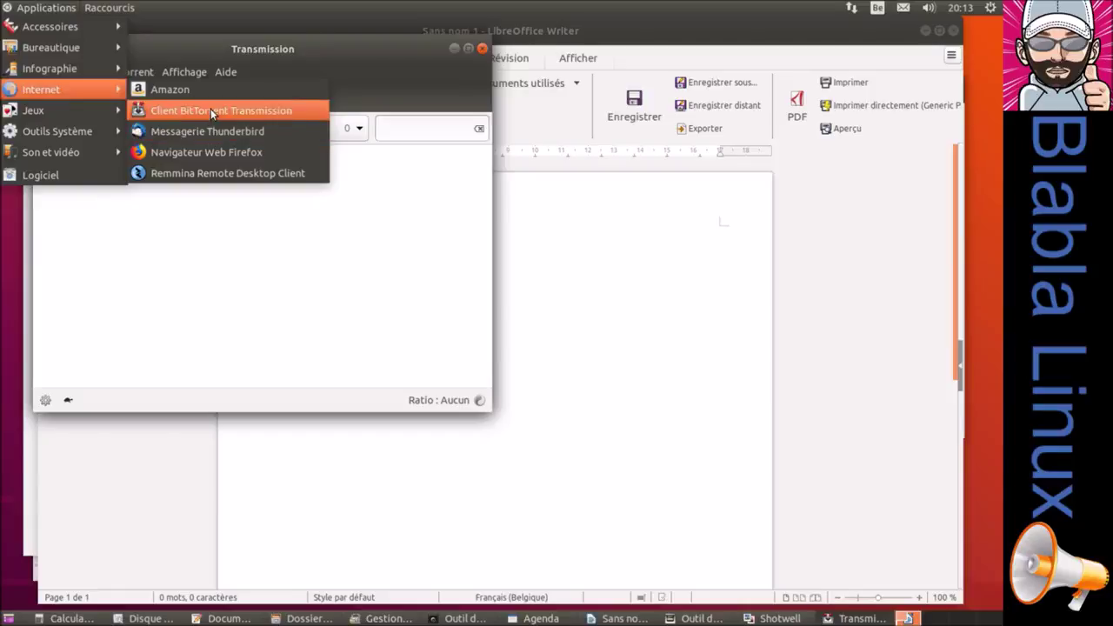
left_click(212, 133)
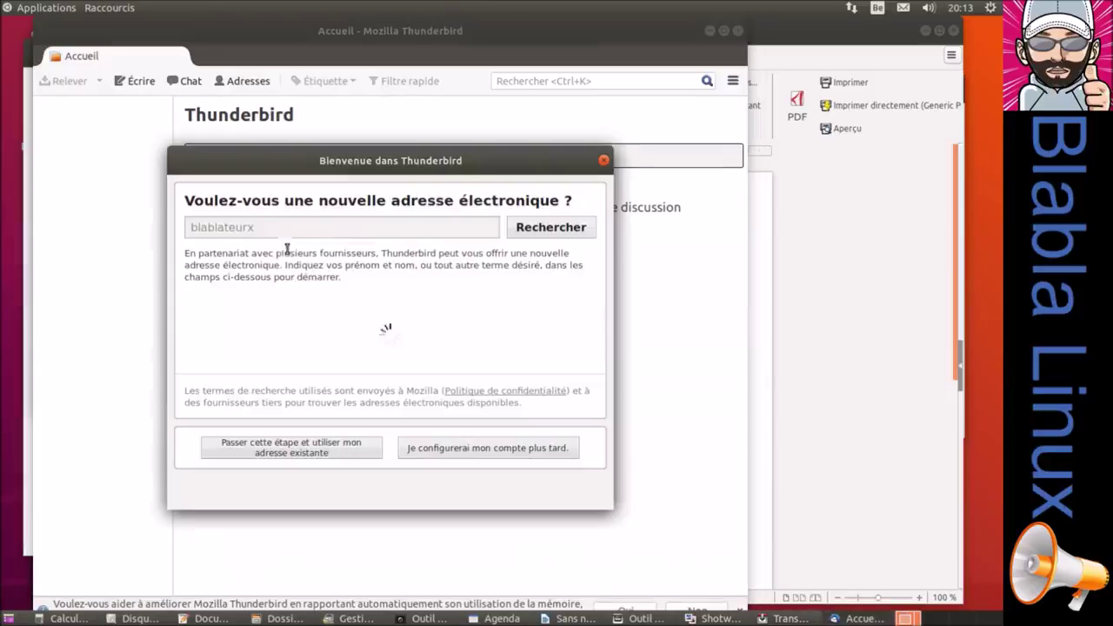
left_click(521, 437)
- Launch the Firefox web browser from the internet applications
left_click(44, 8)
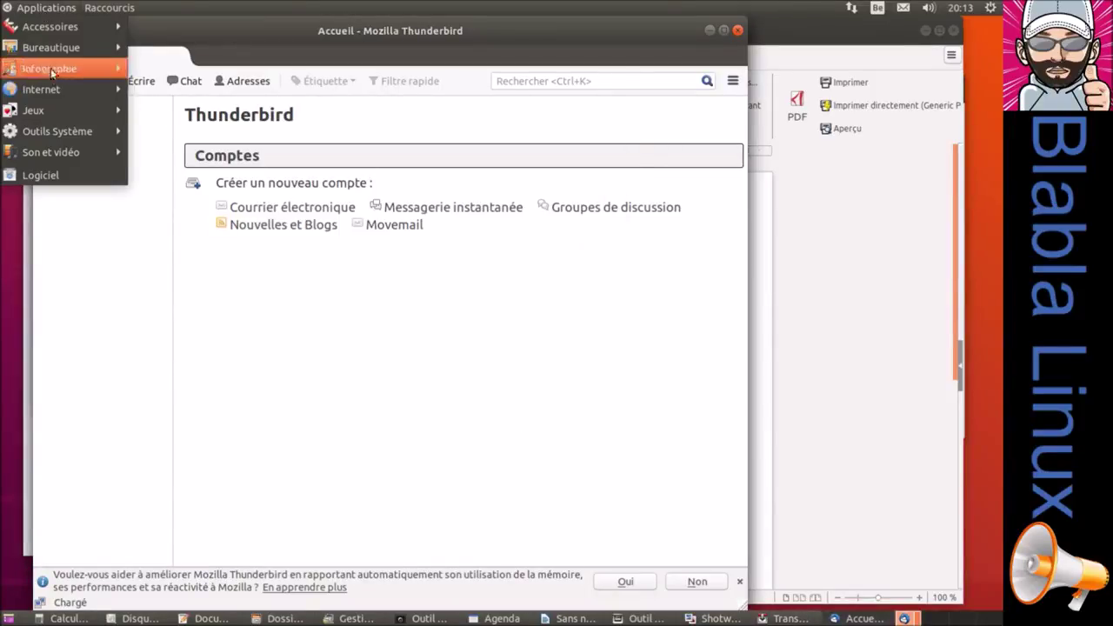
mouse_move(59, 90)
left_click(210, 151)
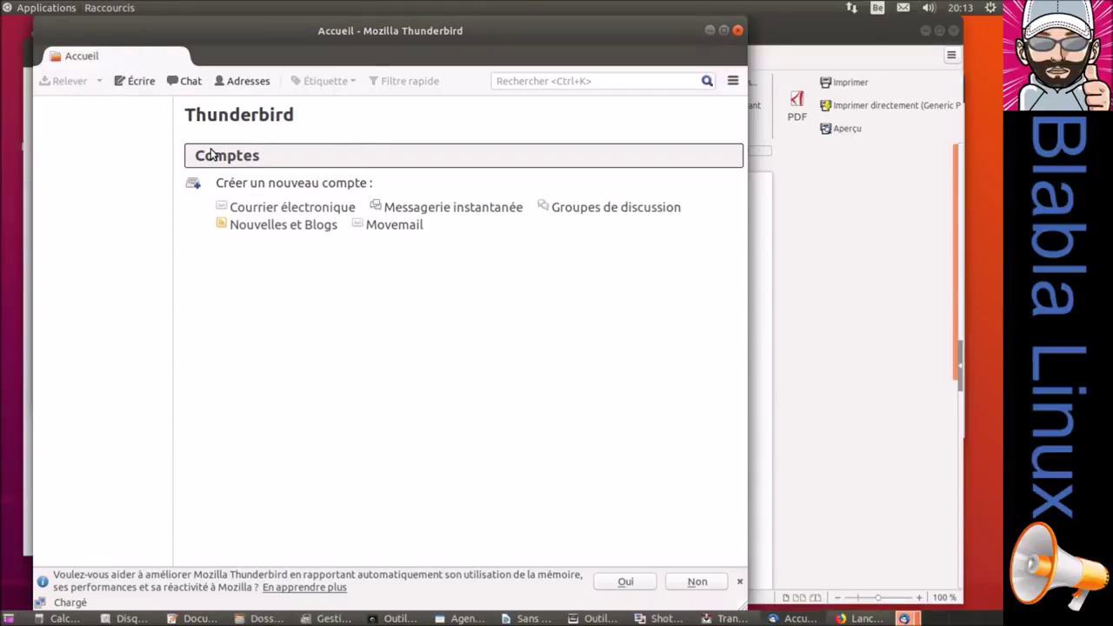
- Launch Moniteur système from the system tools and place its Ressources graphs in the desktop's upper-right area
left_click(43, 8)
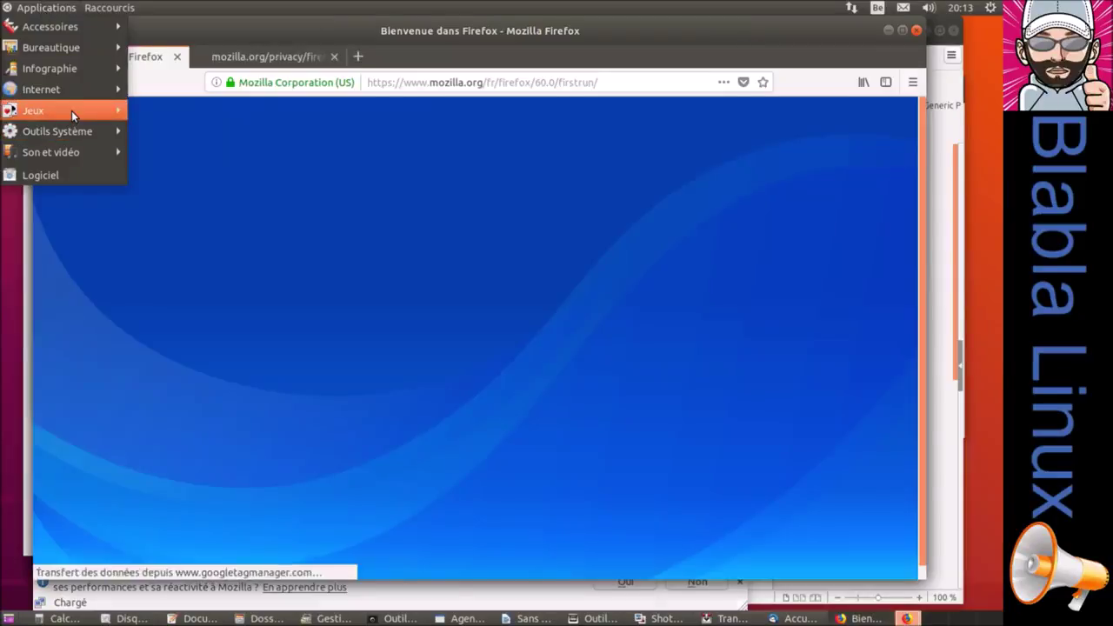
mouse_move(75, 131)
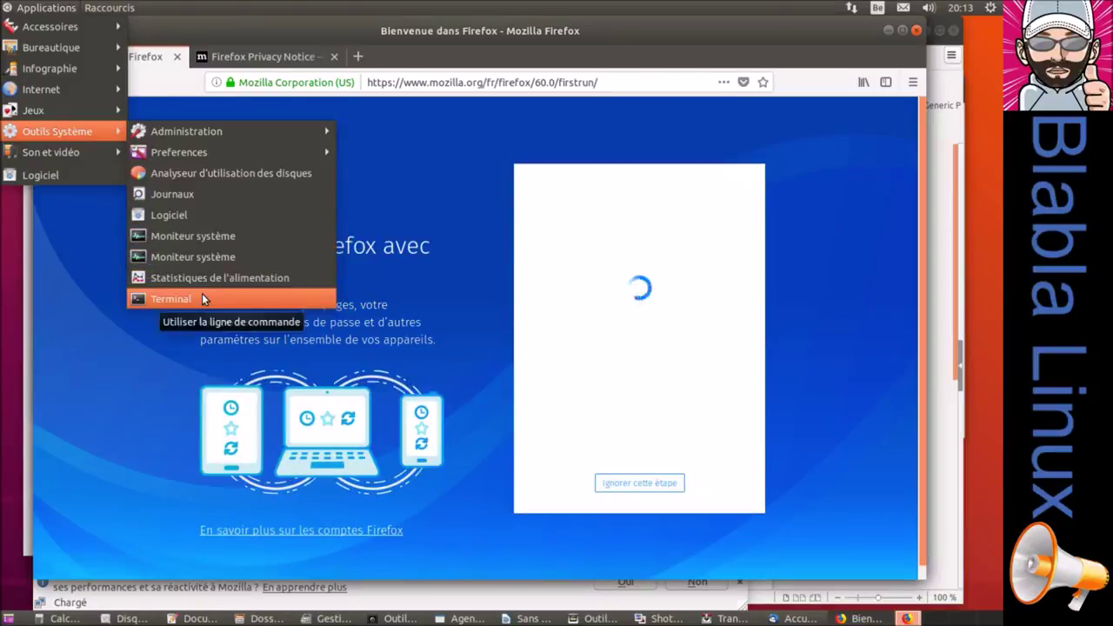
left_click(202, 242)
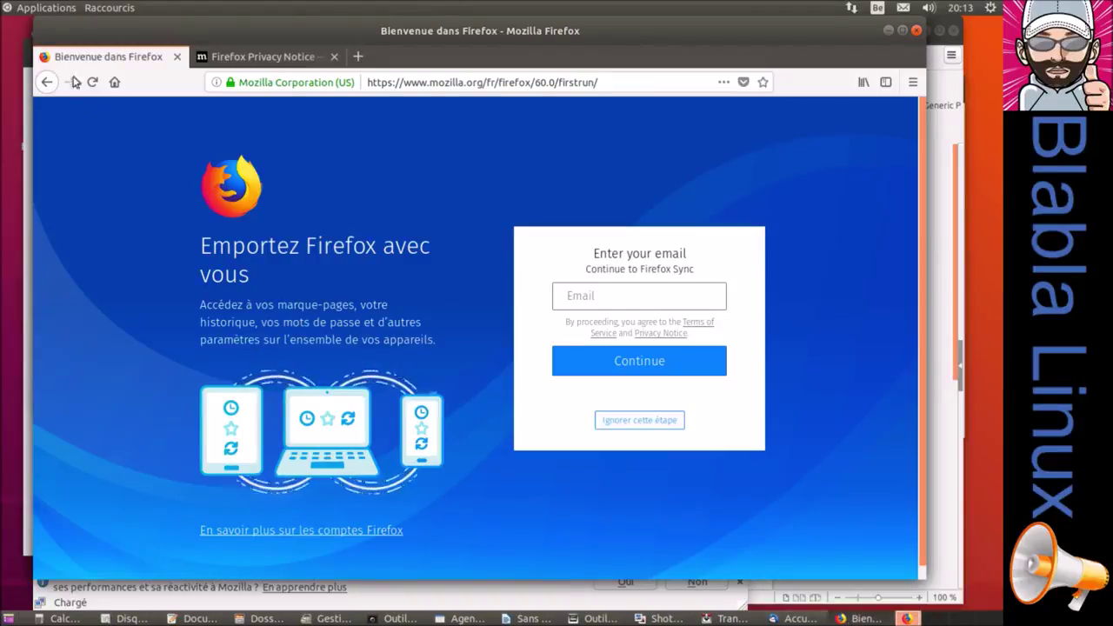
left_click(42, 9)
mouse_move(49, 131)
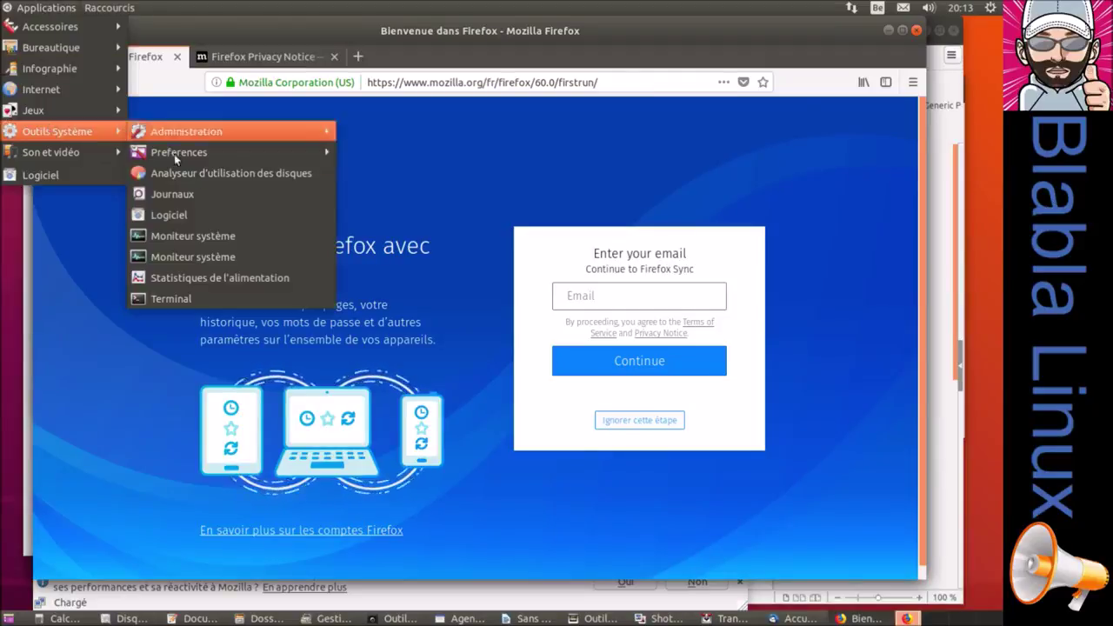
left_click(180, 257)
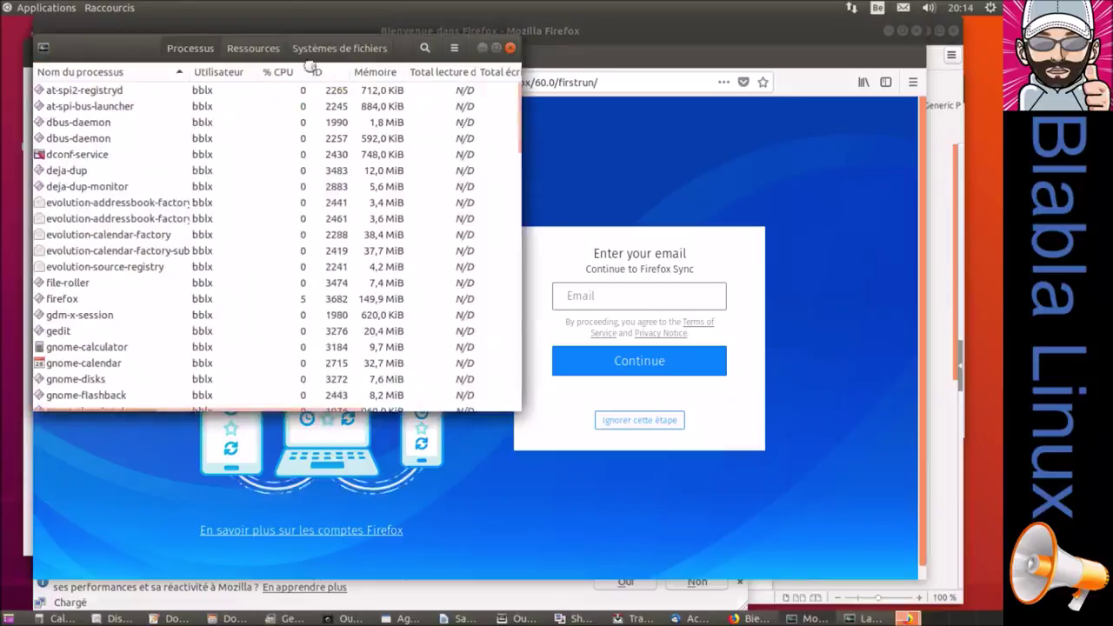
left_click(266, 48)
left_click_drag(460, 62, 931, 57)
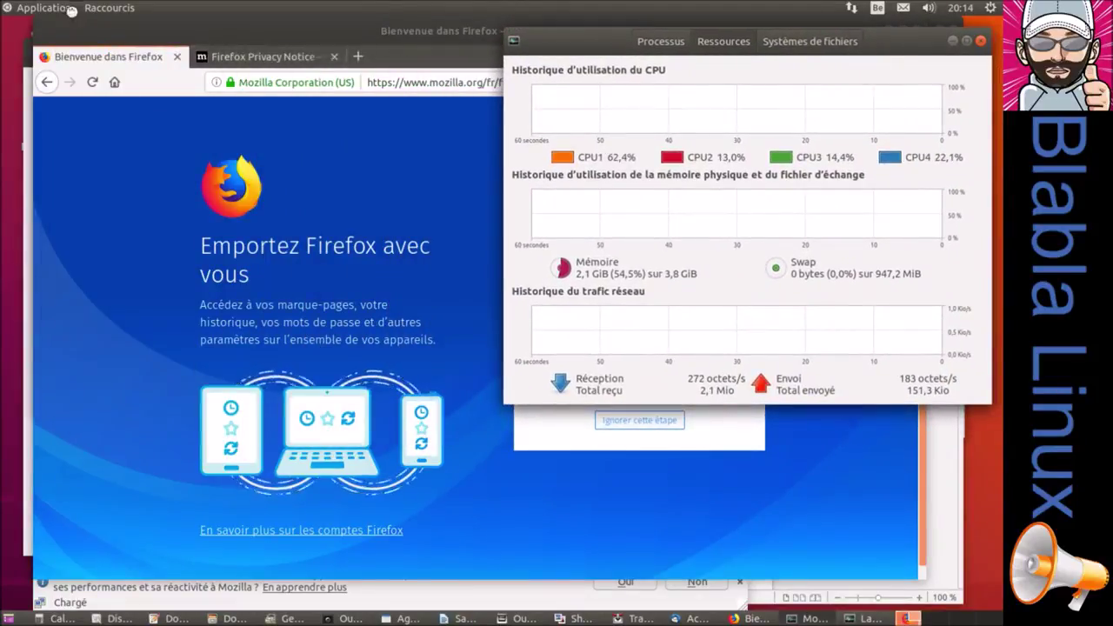
- Open the Menu principal editor from the system tools' preferences
left_click(46, 7)
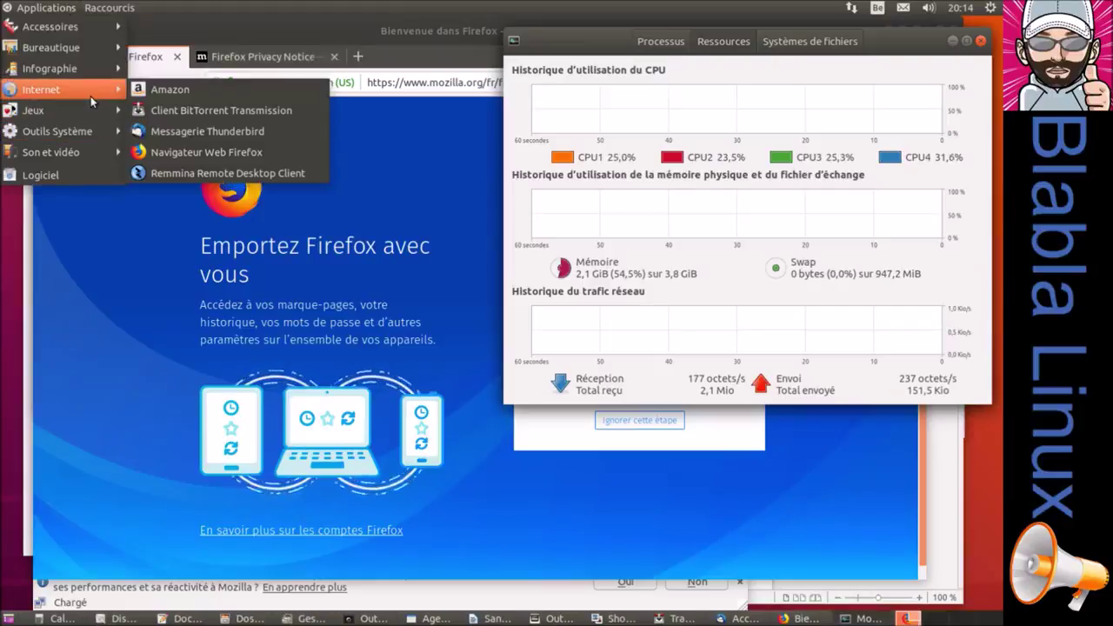
mouse_move(94, 114)
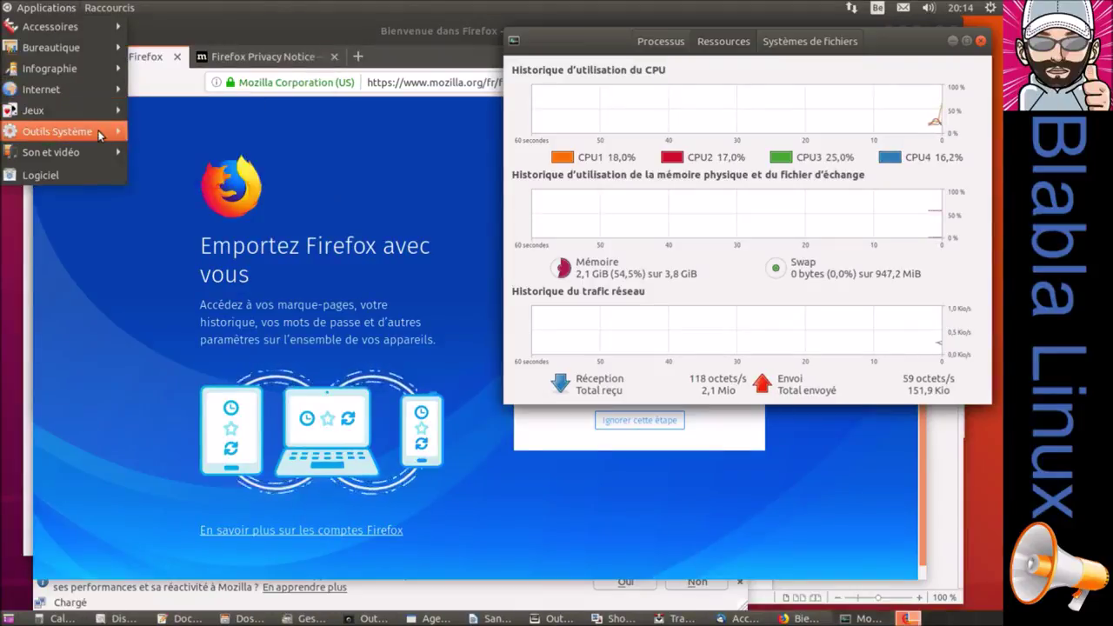
mouse_move(205, 139)
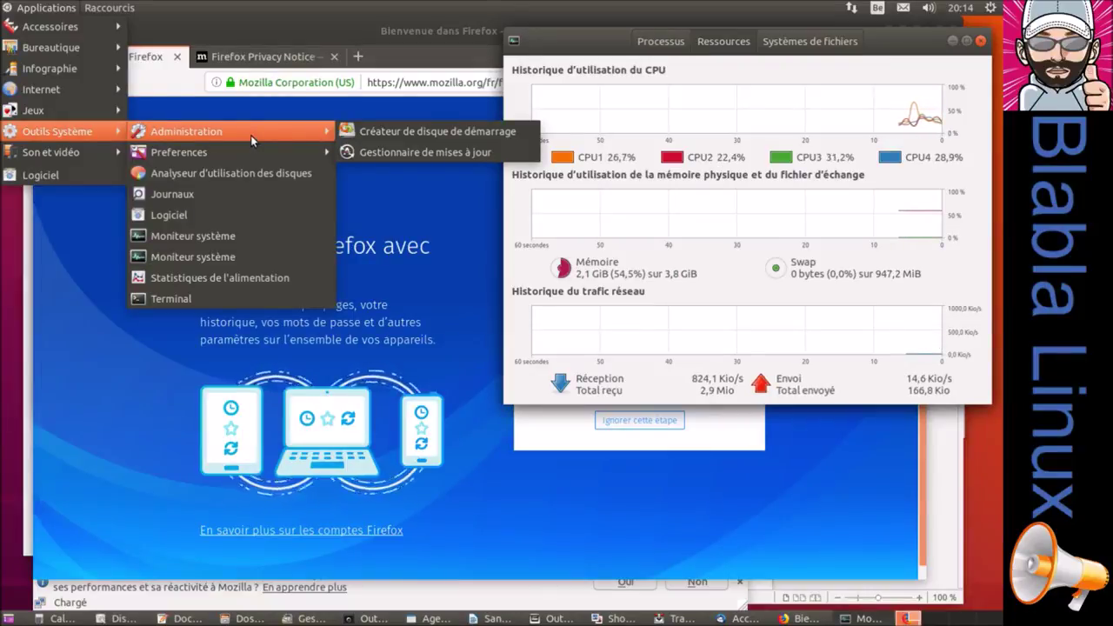
mouse_move(252, 147)
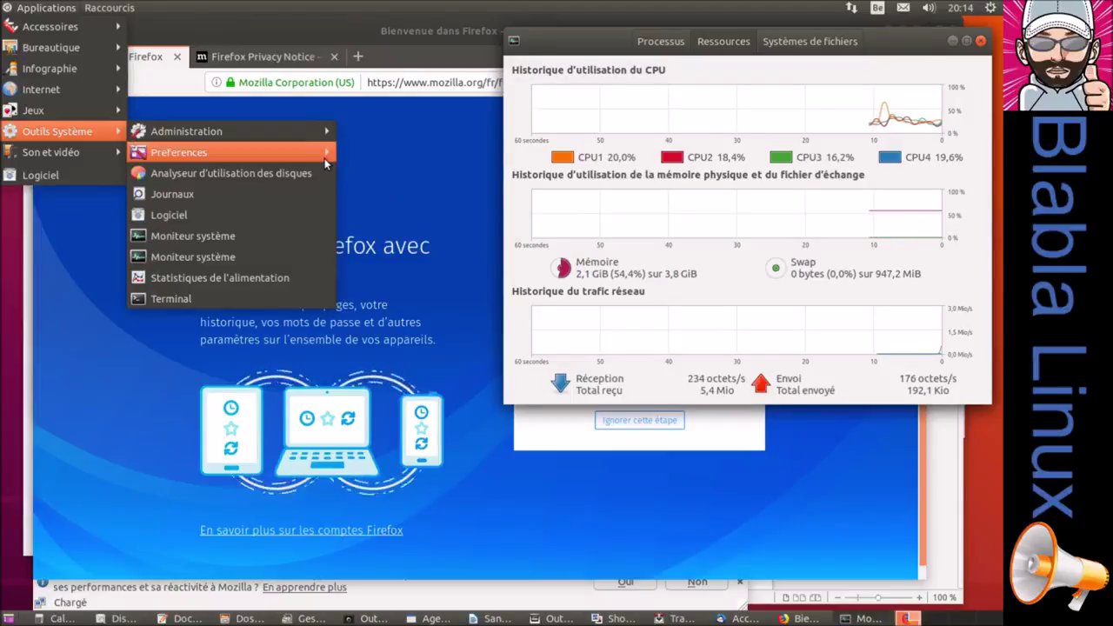
left_click(404, 193)
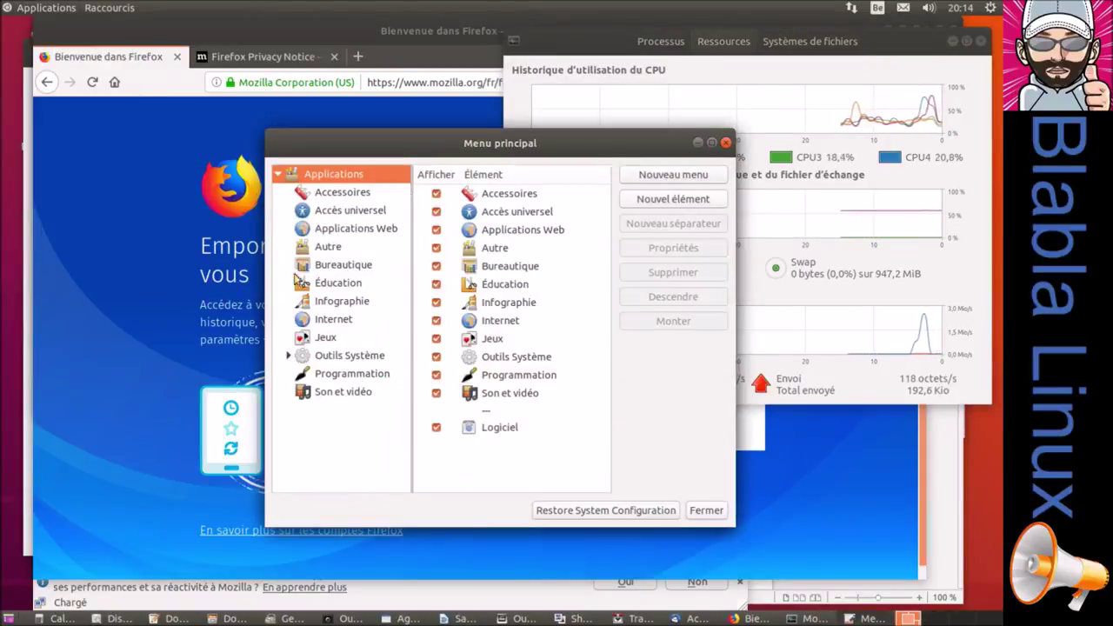
- Hide the first of the two Moniteur système entries in the Outils Système category and close the menu editor
left_click(290, 356)
left_click(289, 356)
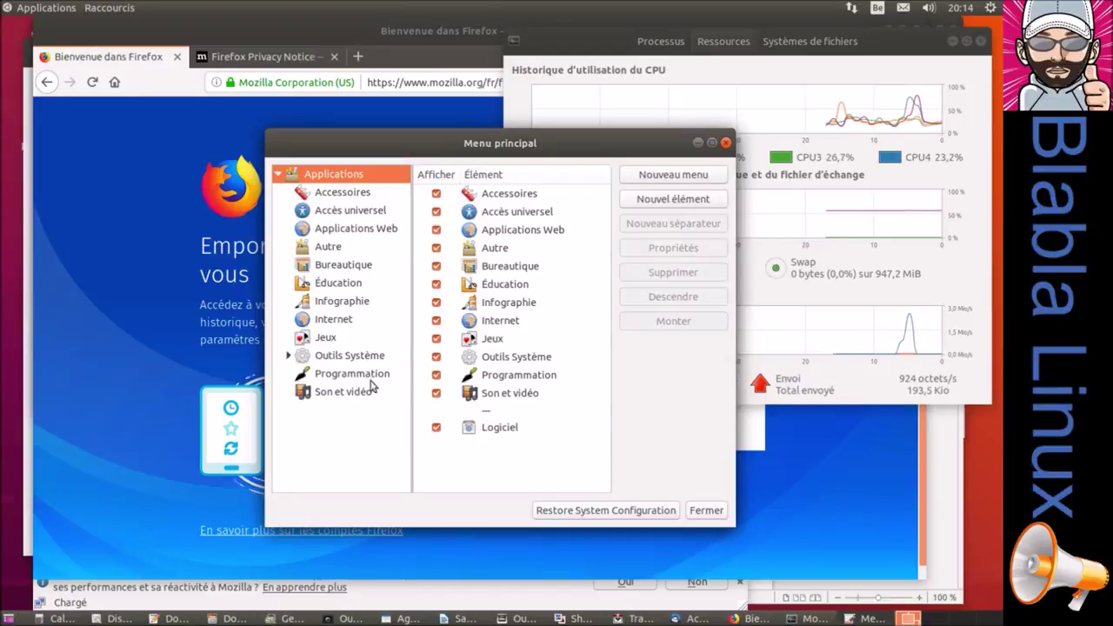
left_click(320, 359)
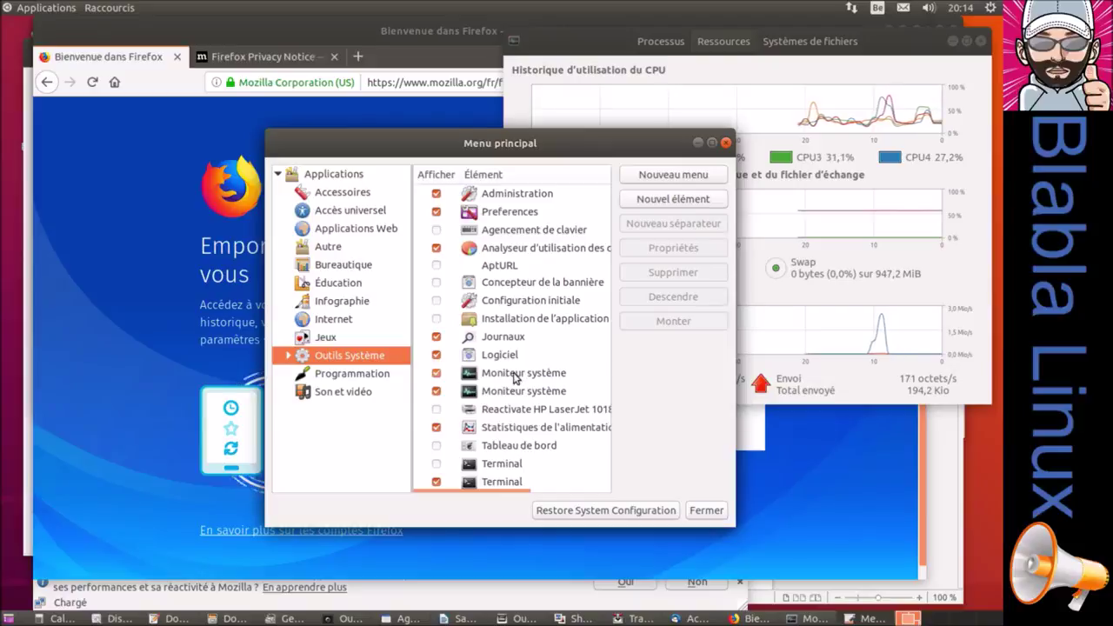
left_click(515, 374)
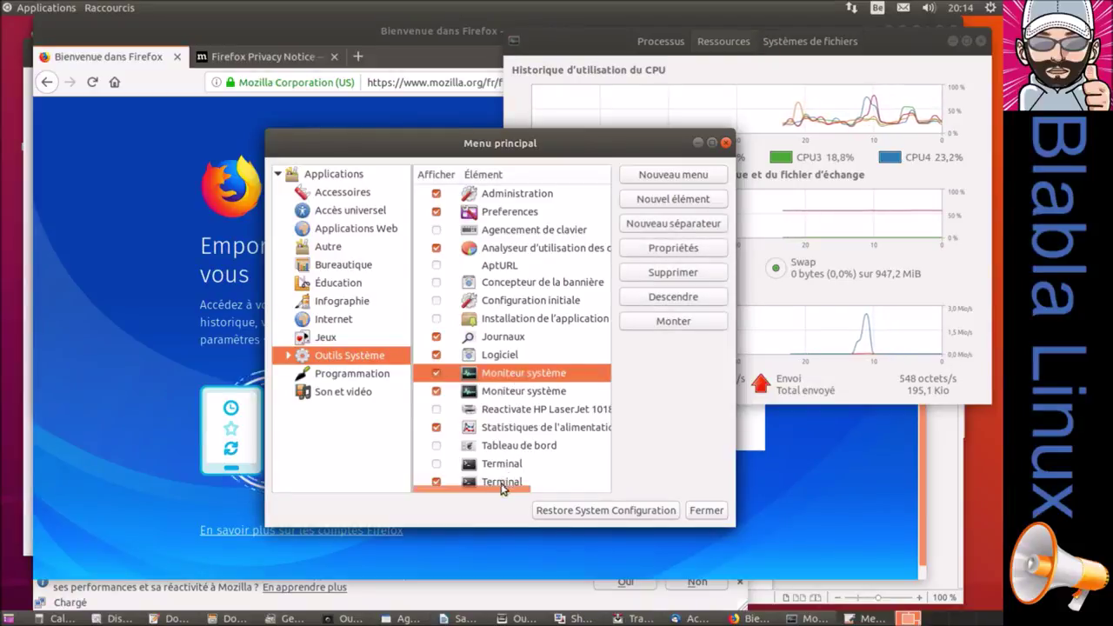
left_click(437, 390)
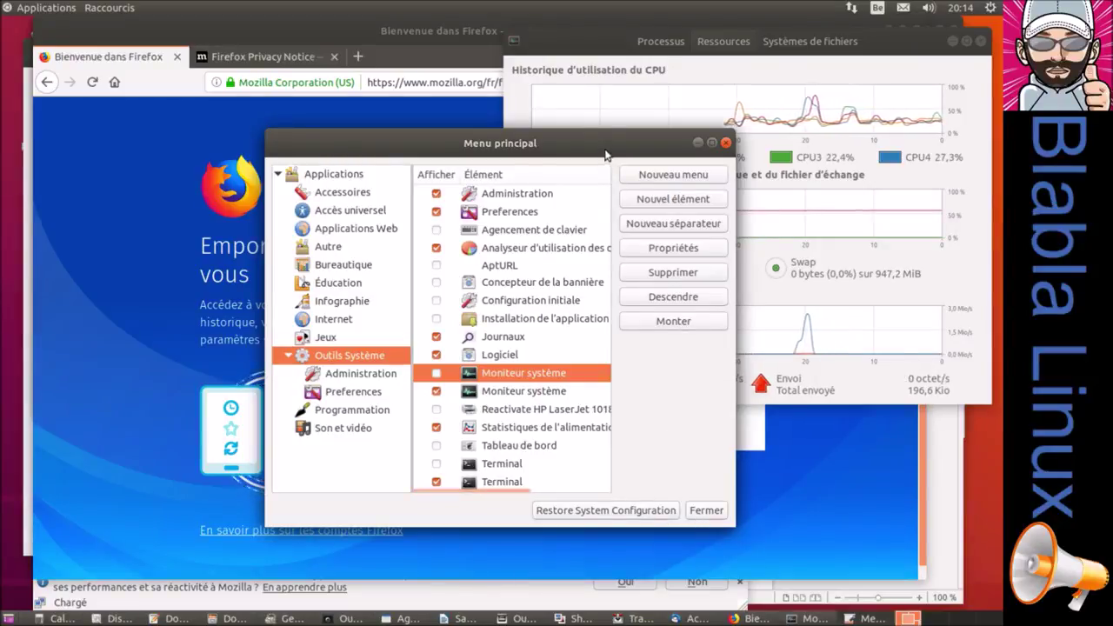
left_click(631, 481)
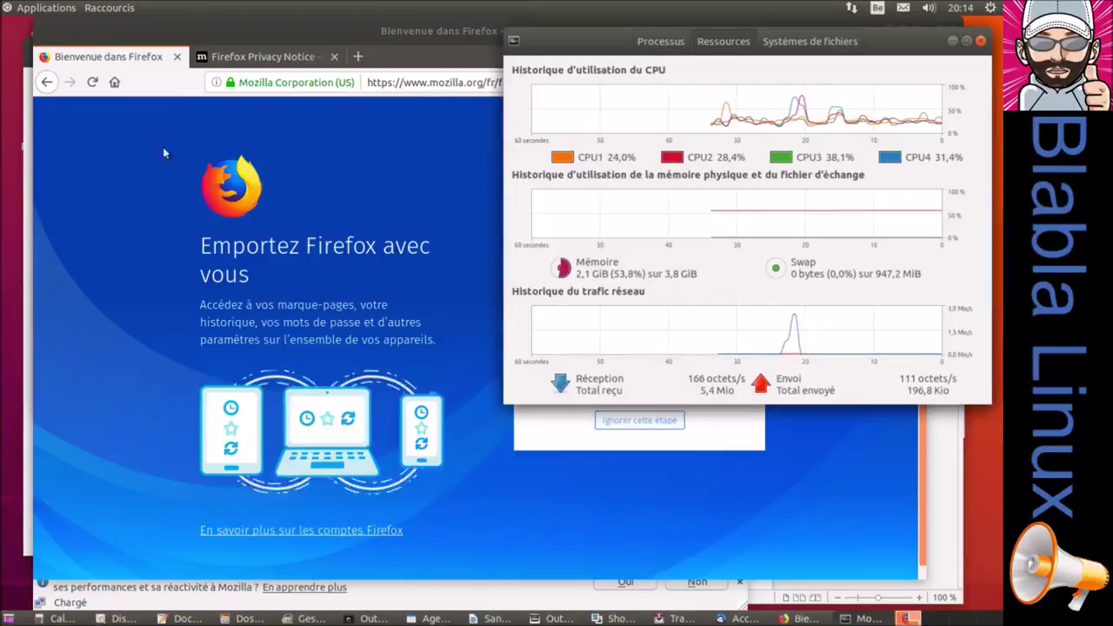
- Launch the Rhythmbox music player from the sound and video applications
left_click(49, 7)
mouse_move(80, 130)
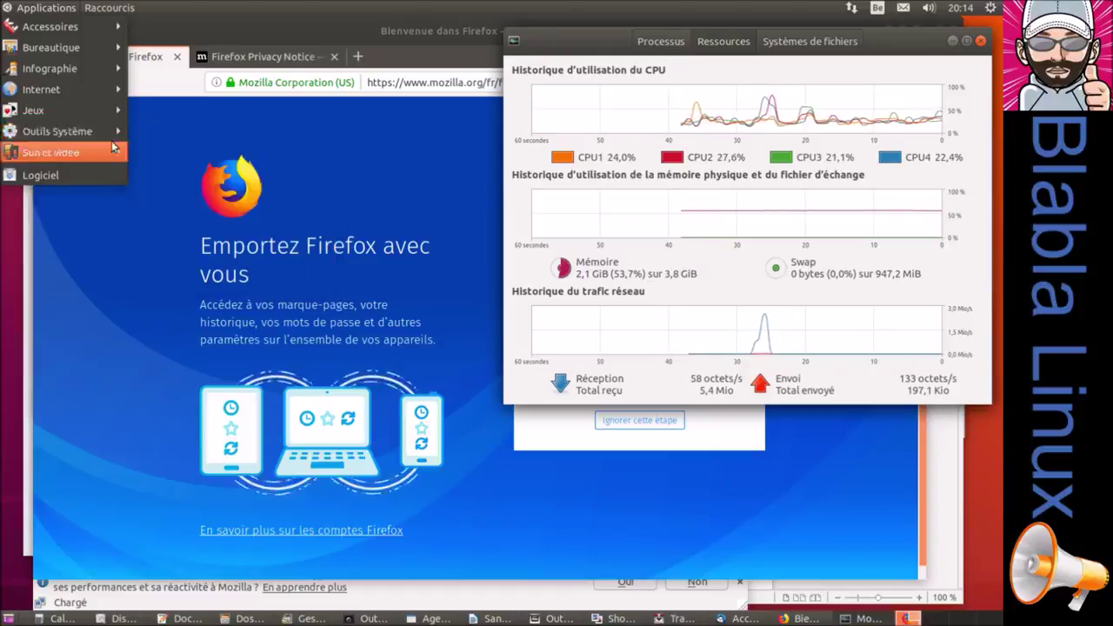
mouse_move(107, 158)
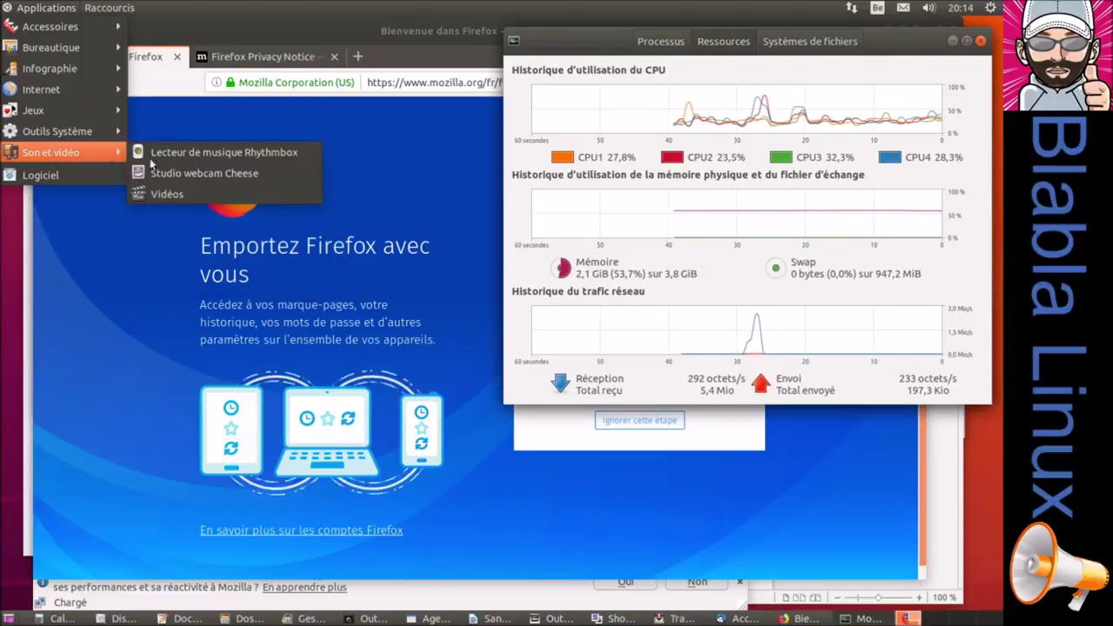
left_click(211, 155)
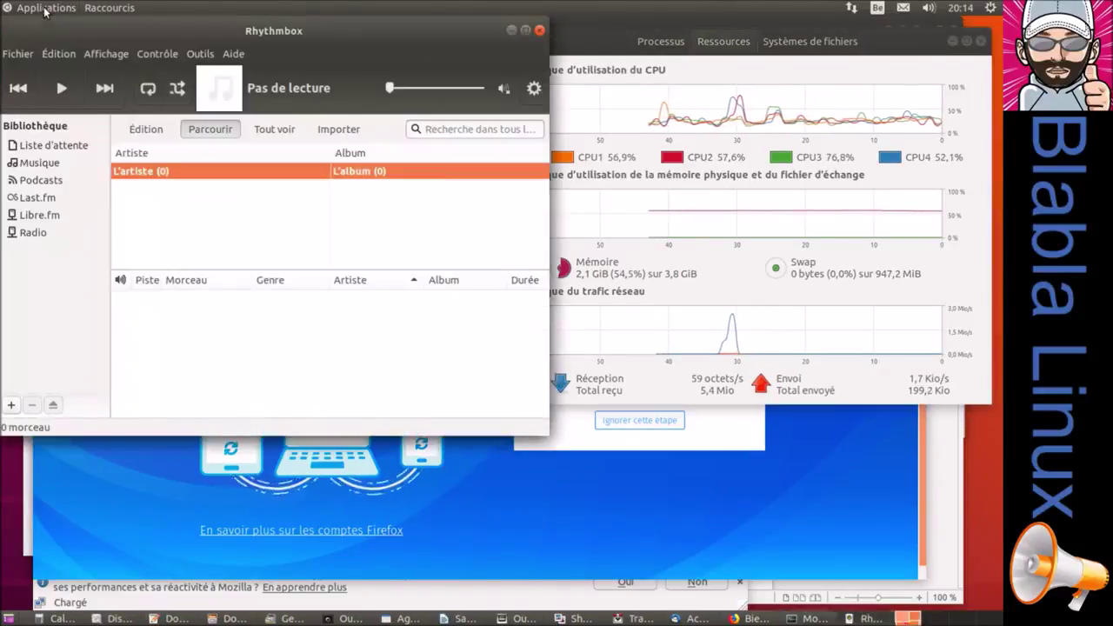
- Launch the Cheese webcam studio and the Vidéos player from the sound and video applications
left_click(44, 8)
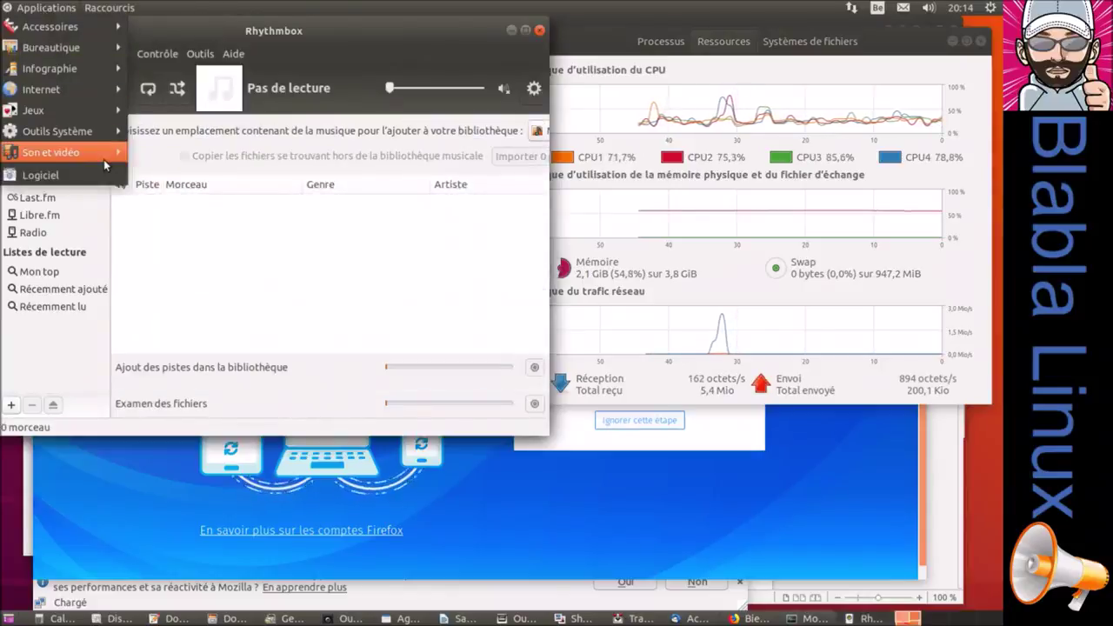
mouse_move(105, 161)
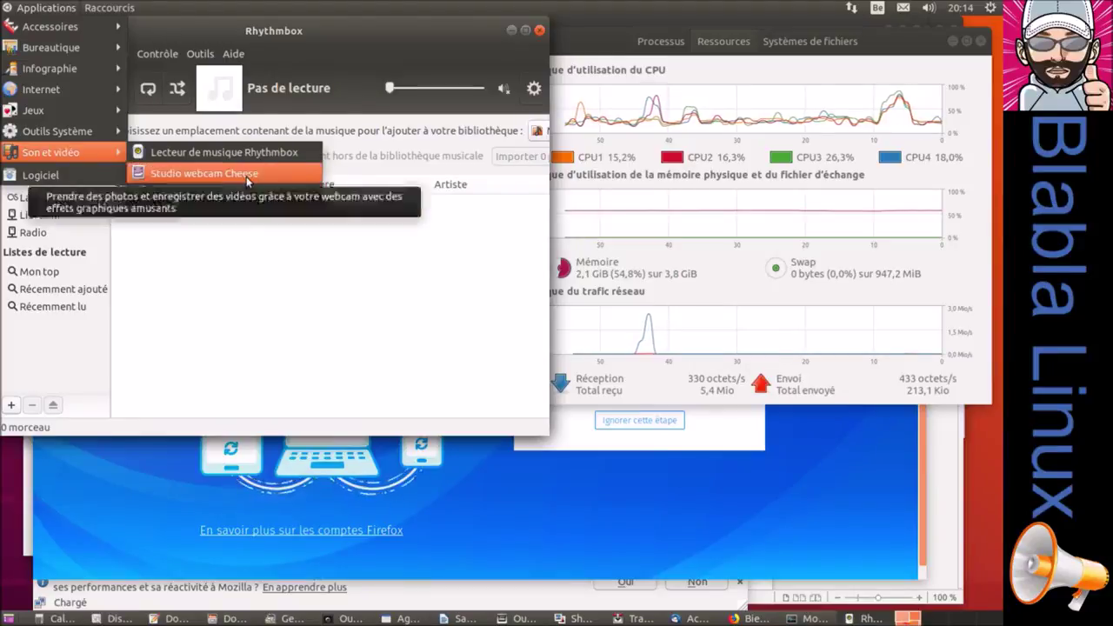
left_click(246, 176)
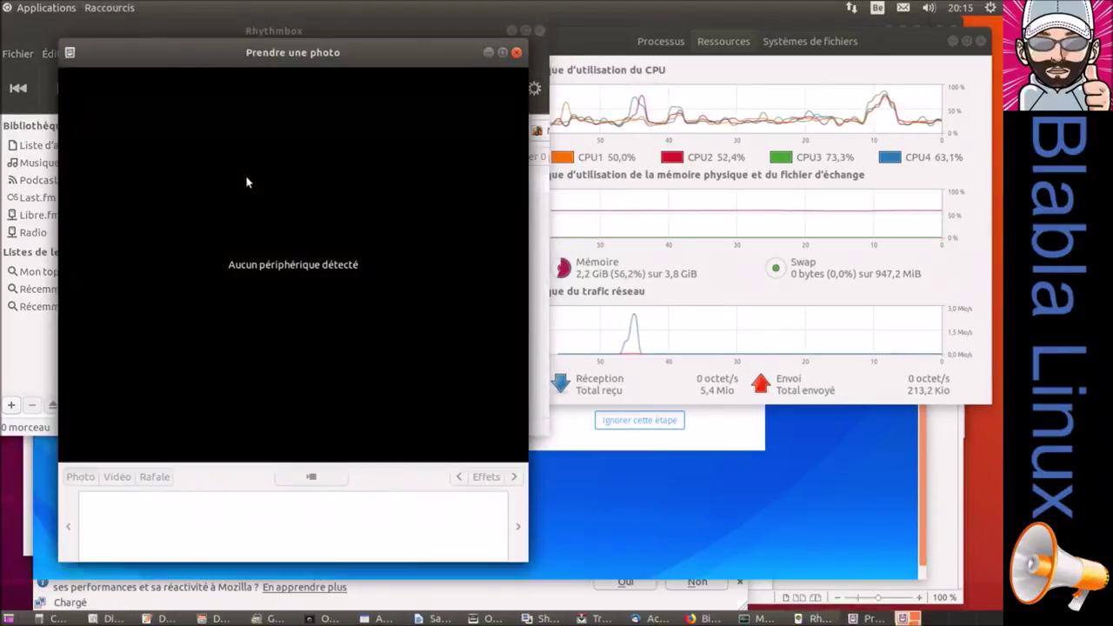
left_click(35, 10)
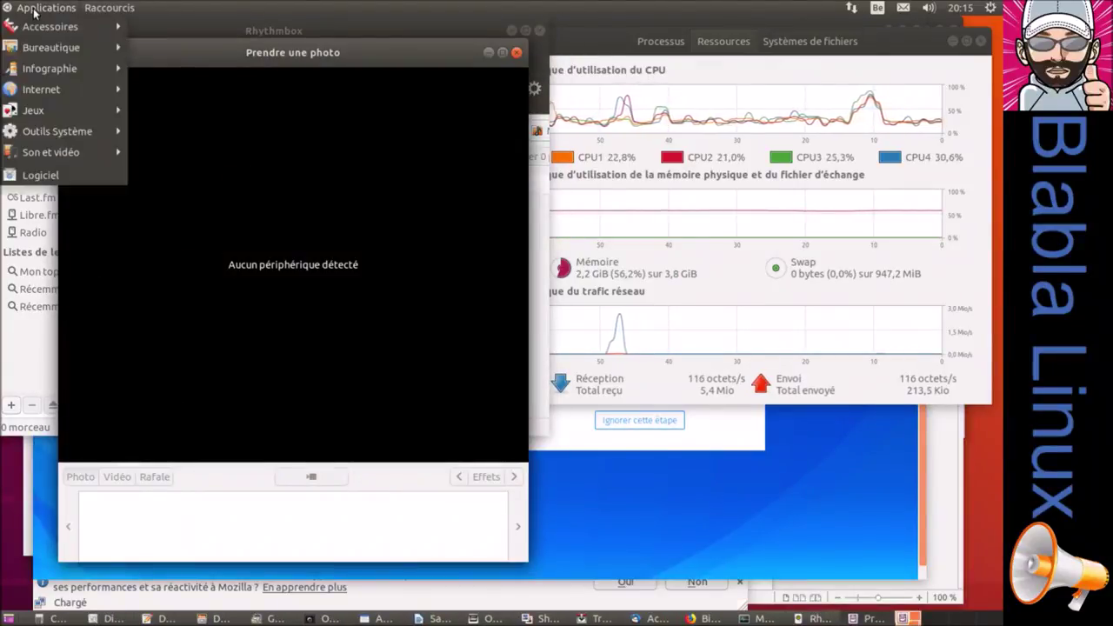
left_click(235, 194)
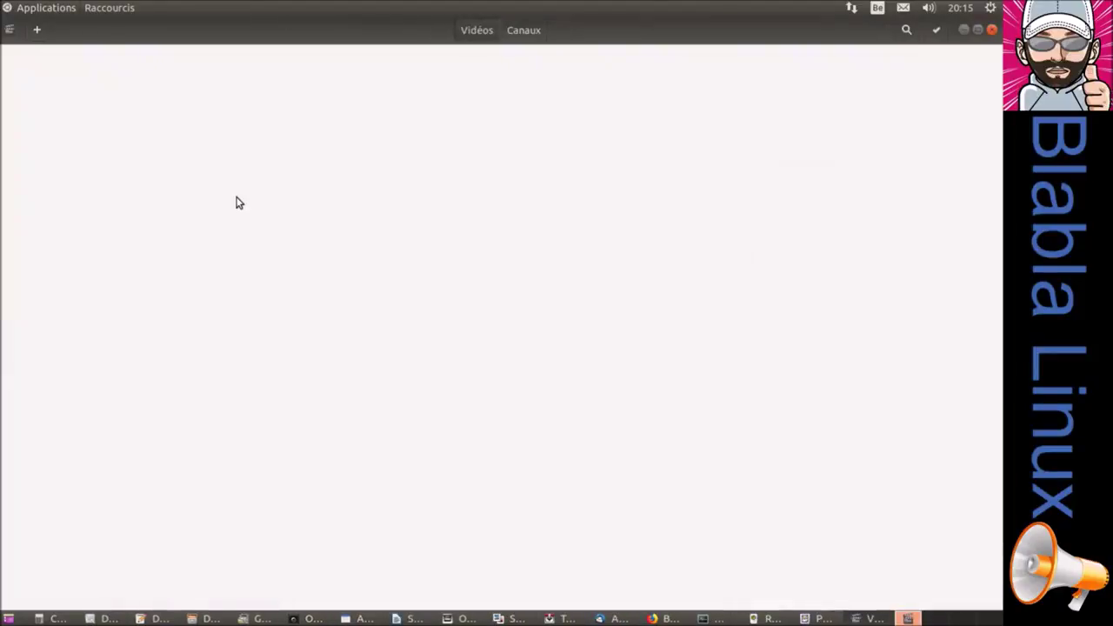
- Launch the Logiciel software store and dismiss its welcome message
left_click(45, 11)
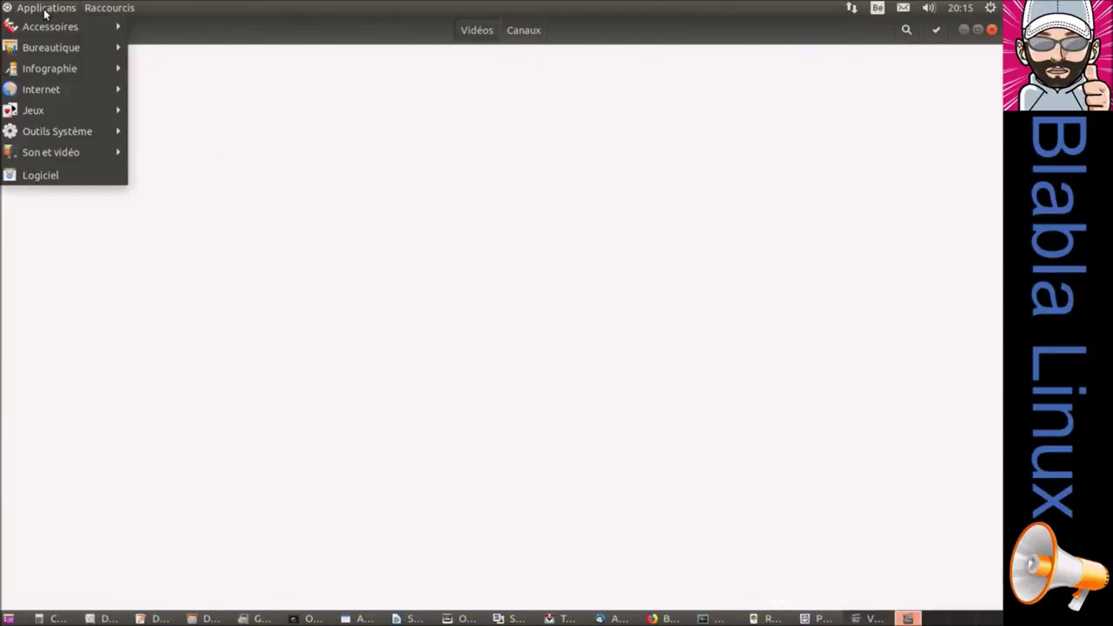
left_click(68, 173)
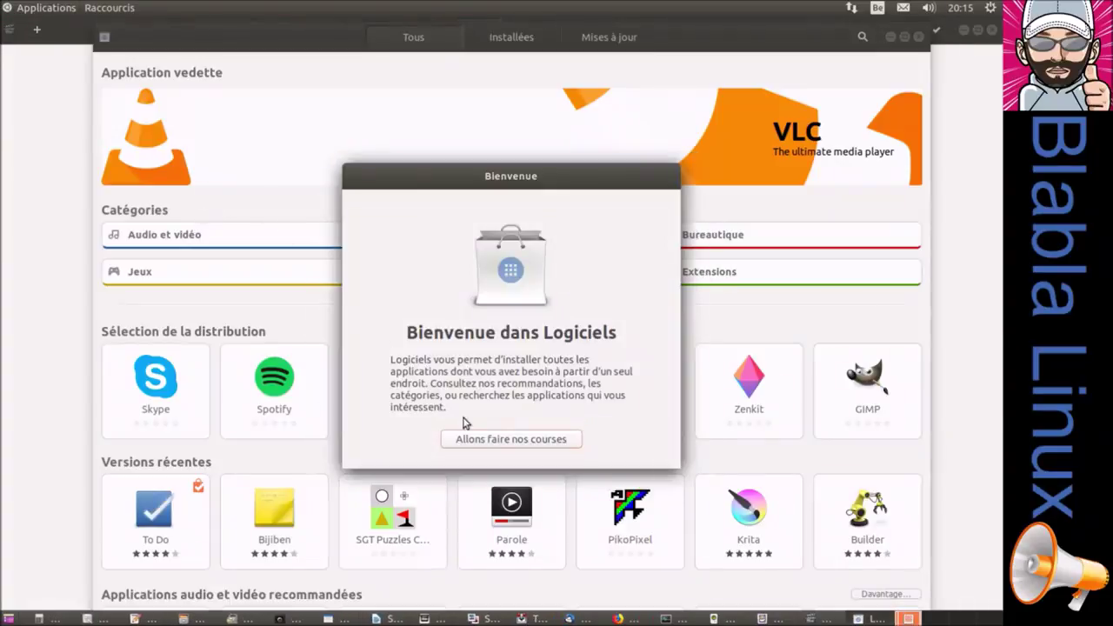
left_click(488, 440)
left_click(129, 9)
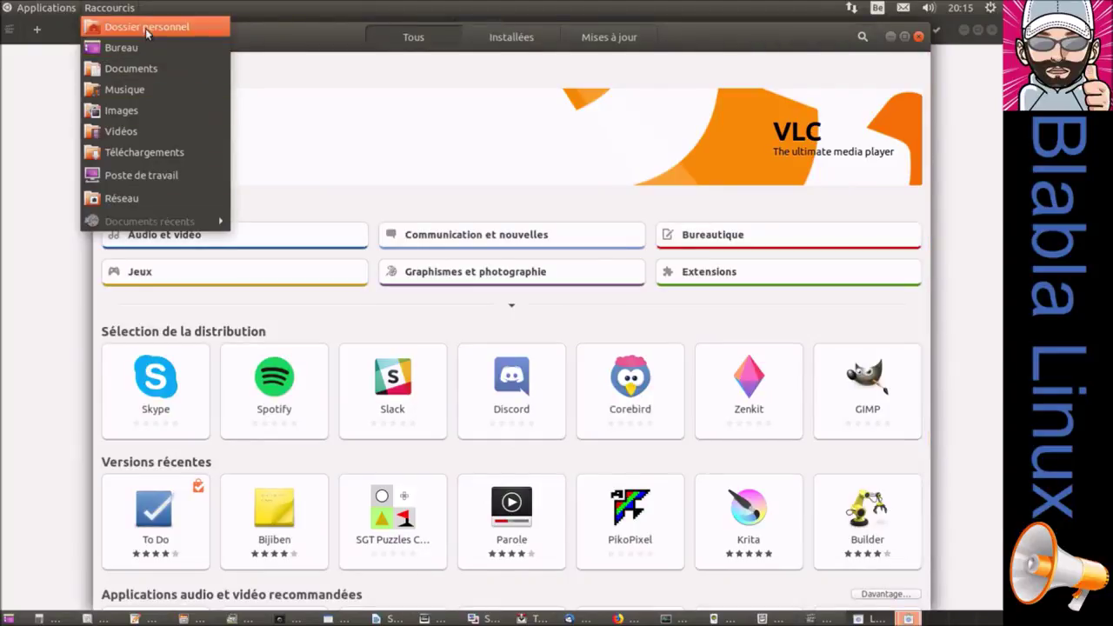
left_click(393, 21)
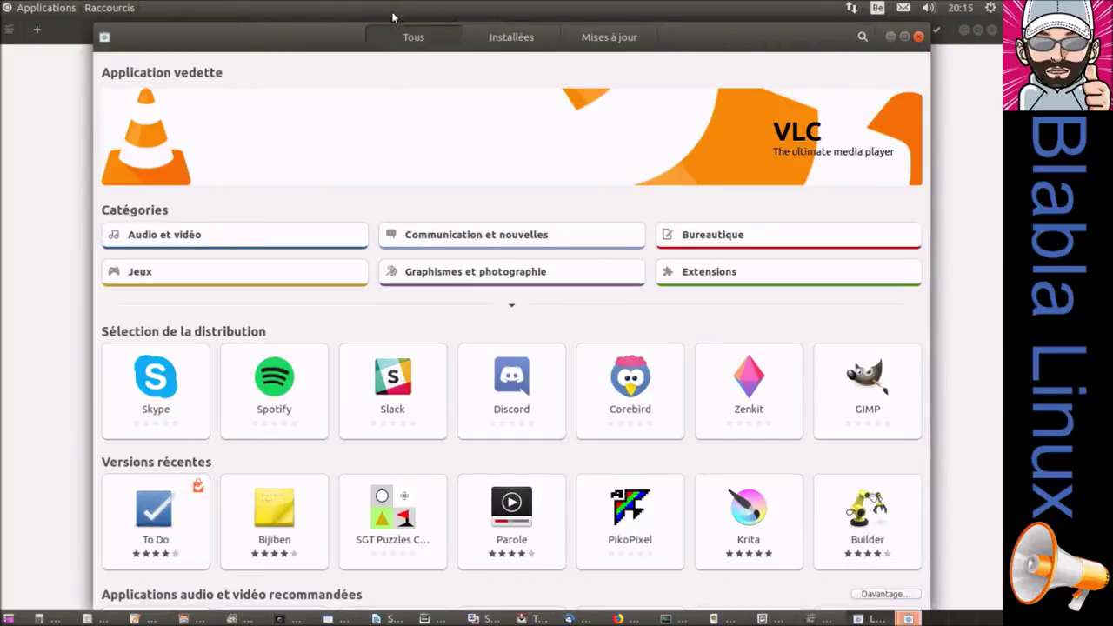
- Open the featured VLC application's page, review its description and details, and return to the store's front page
left_click(152, 159)
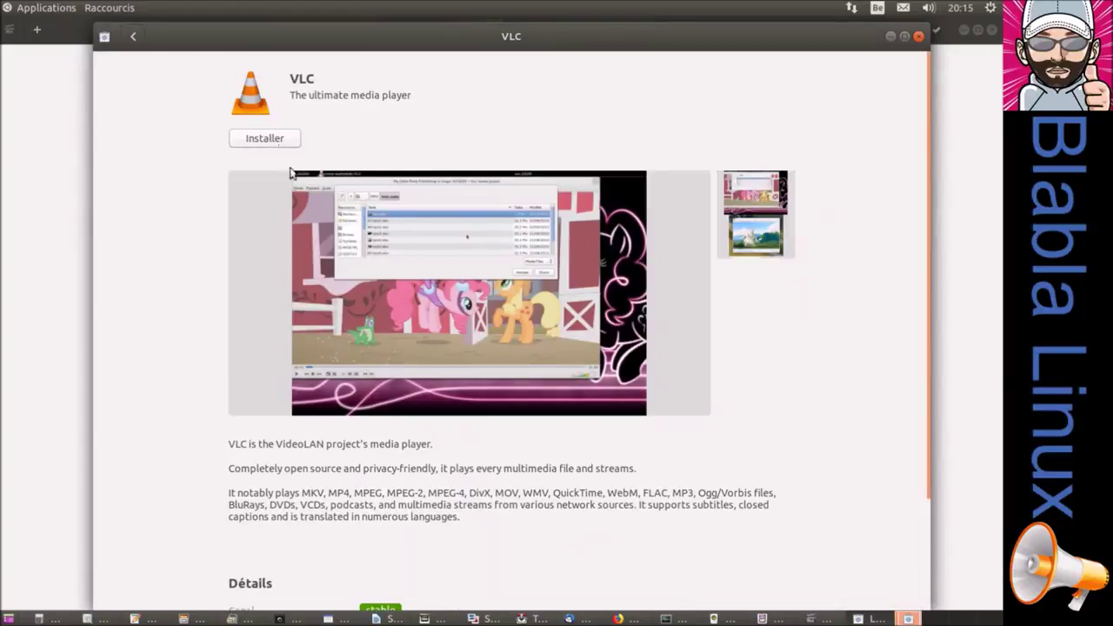
scroll(391, 280, "down", 3)
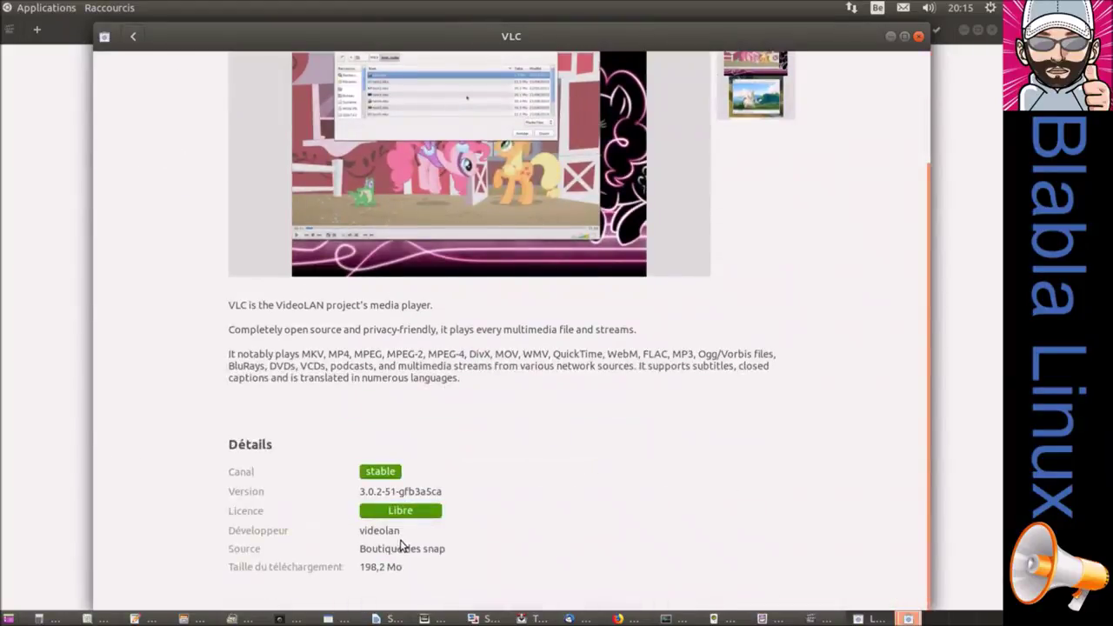
scroll(448, 480, "up", 3)
left_click(134, 38)
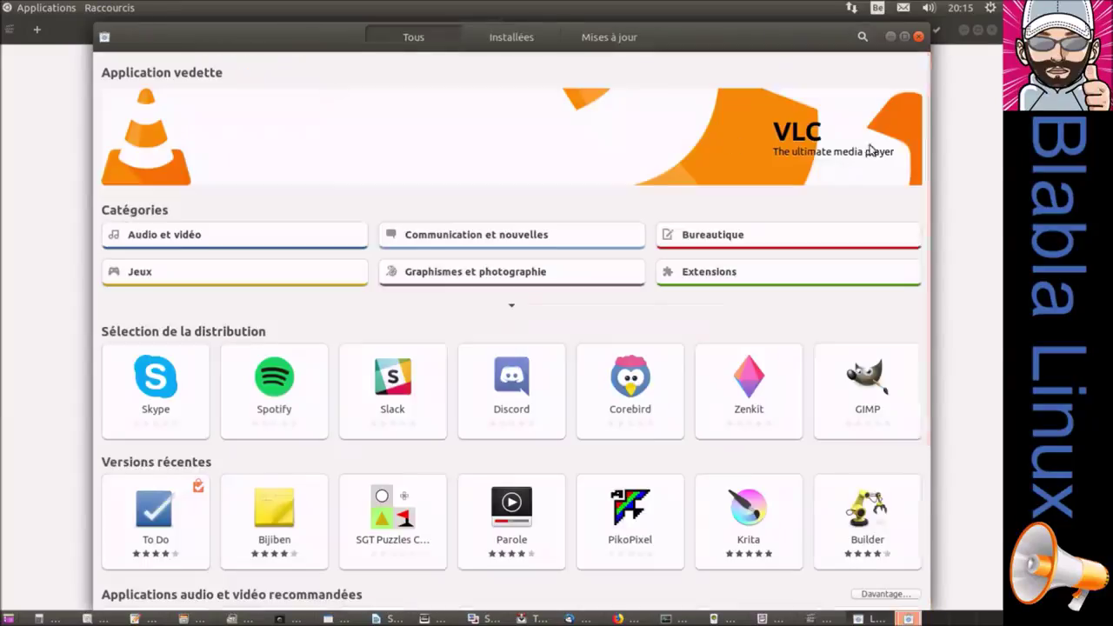
- Search the store for vlc and open the VLC entry for version 3.0.1-3build1
left_click(862, 37)
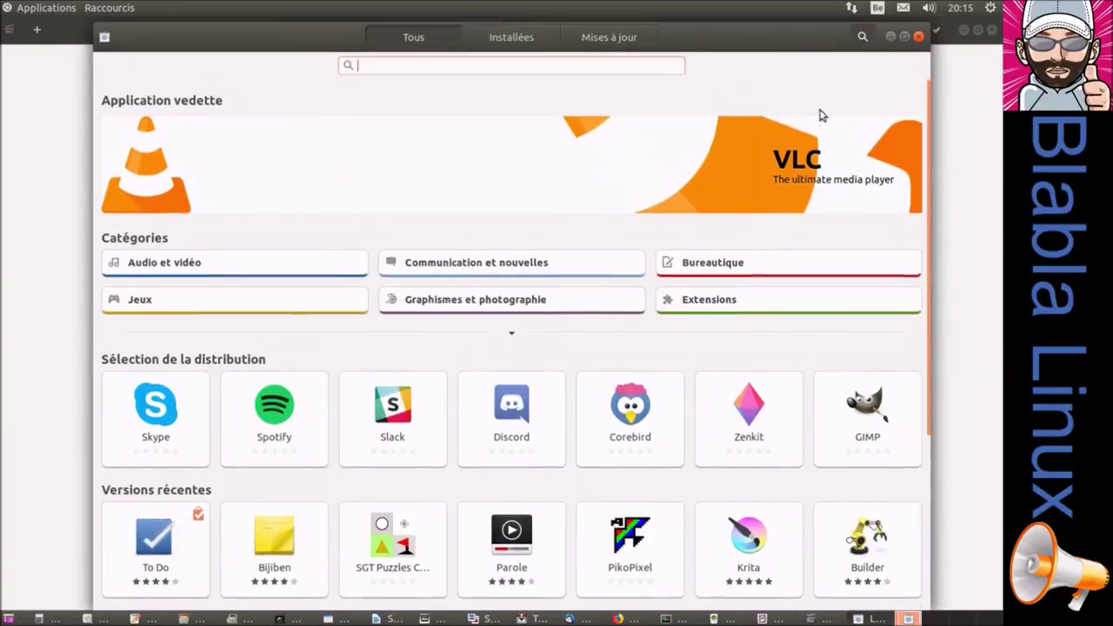
type("vlc")
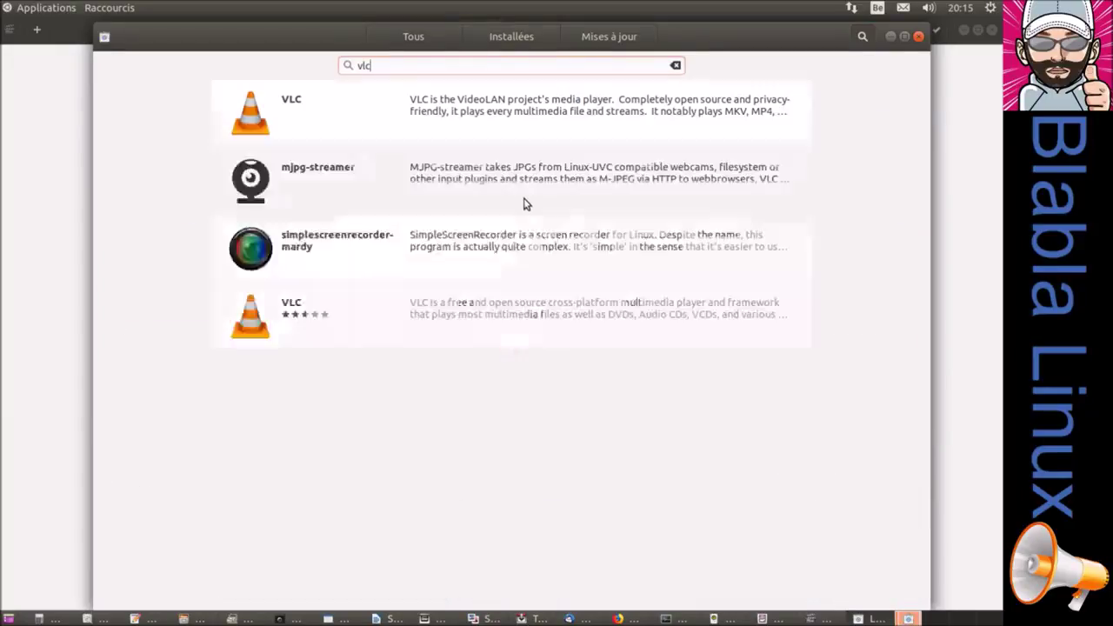
left_click(308, 315)
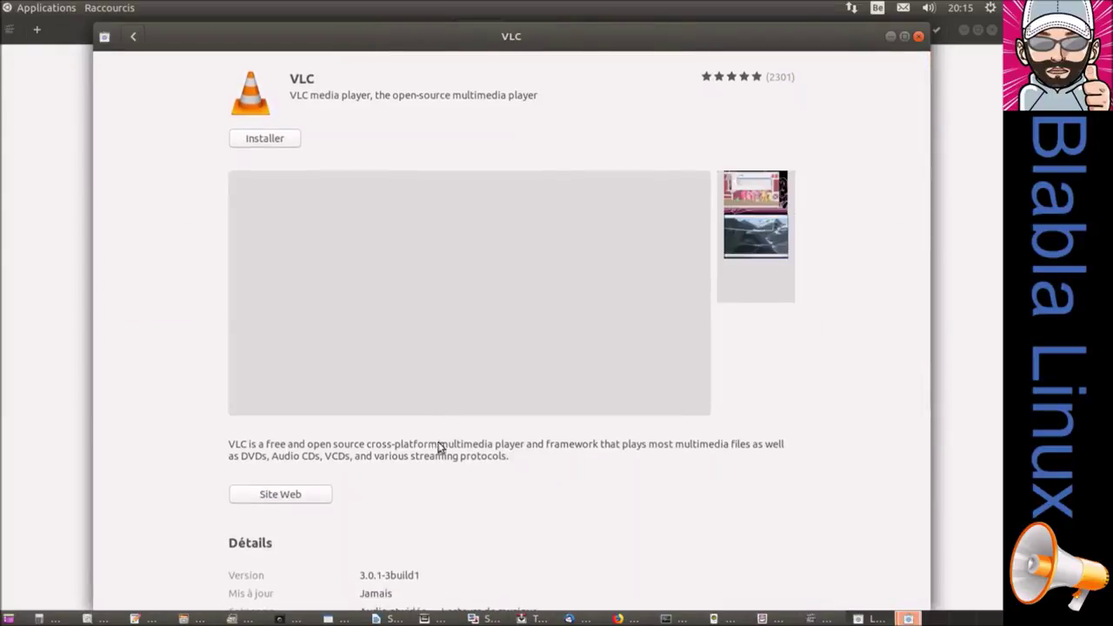
scroll(439, 447, "down", 3)
scroll(439, 447, "up", 3)
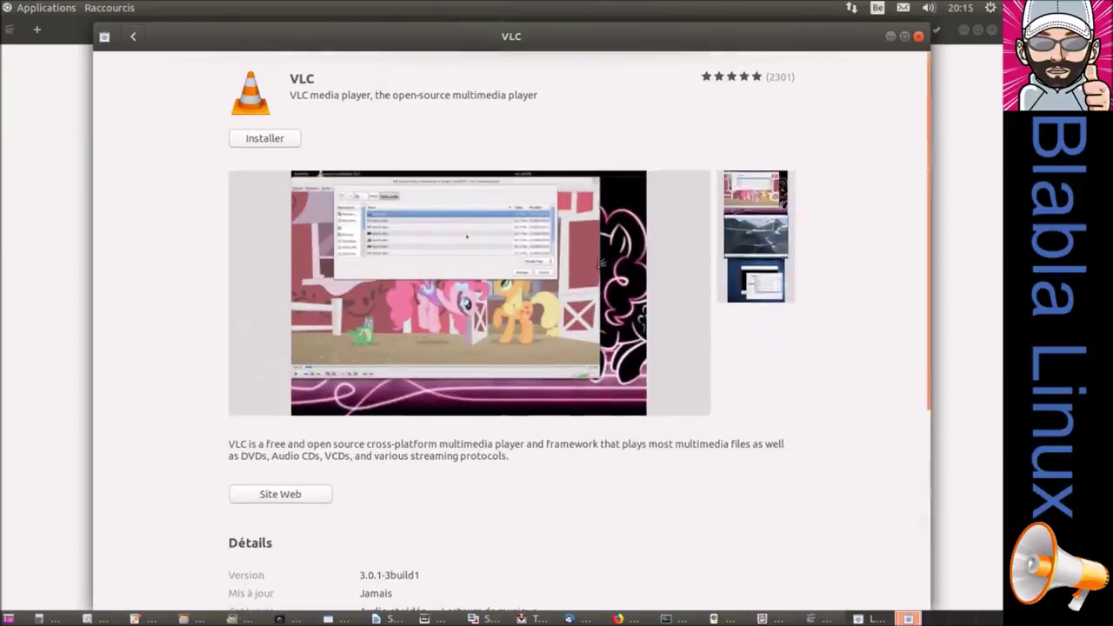
- Install VLC and authorize the installation with the account password
left_click(280, 141)
type("•••")
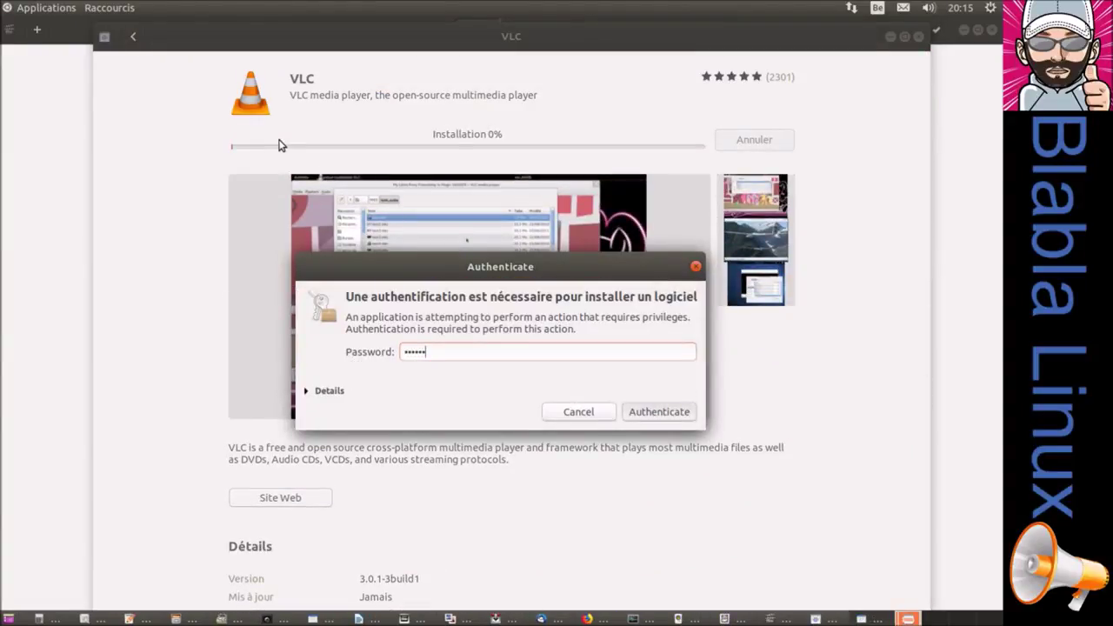
type("•••")
key("Return")
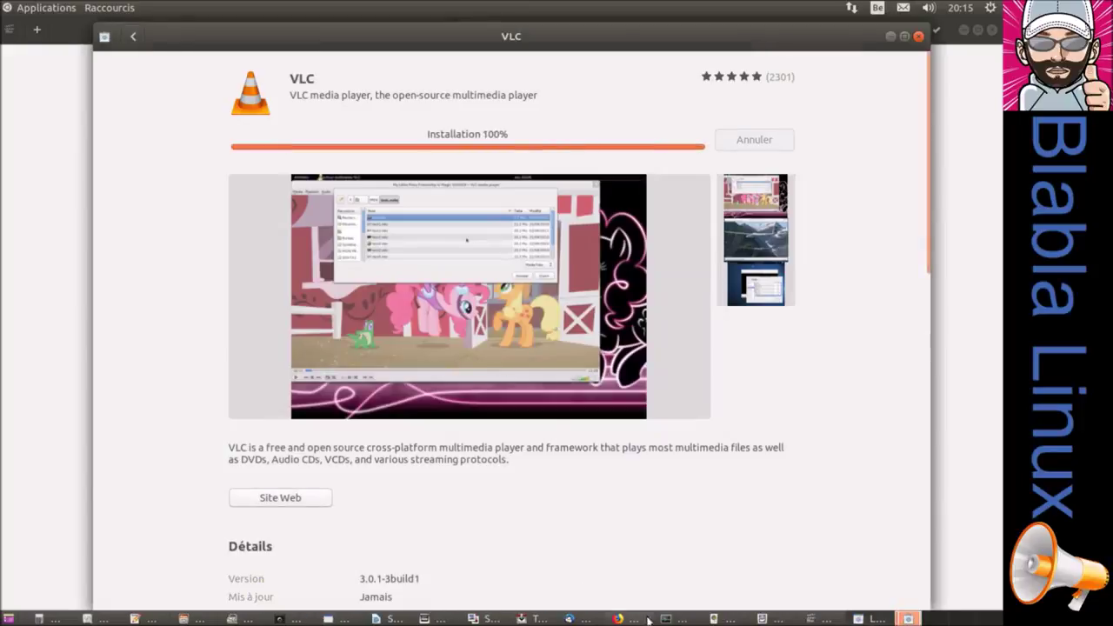
- Bring the Moniteur système window to the front and move it lower, clear of the VLC installation progress
left_click(666, 620)
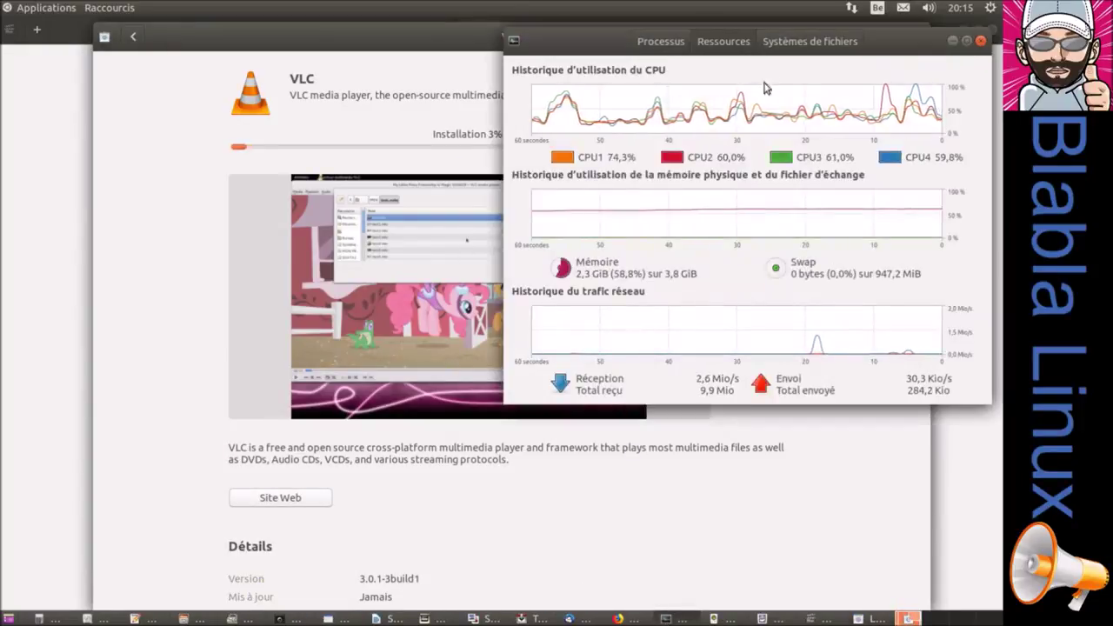
left_click_drag(881, 89, 855, 215)
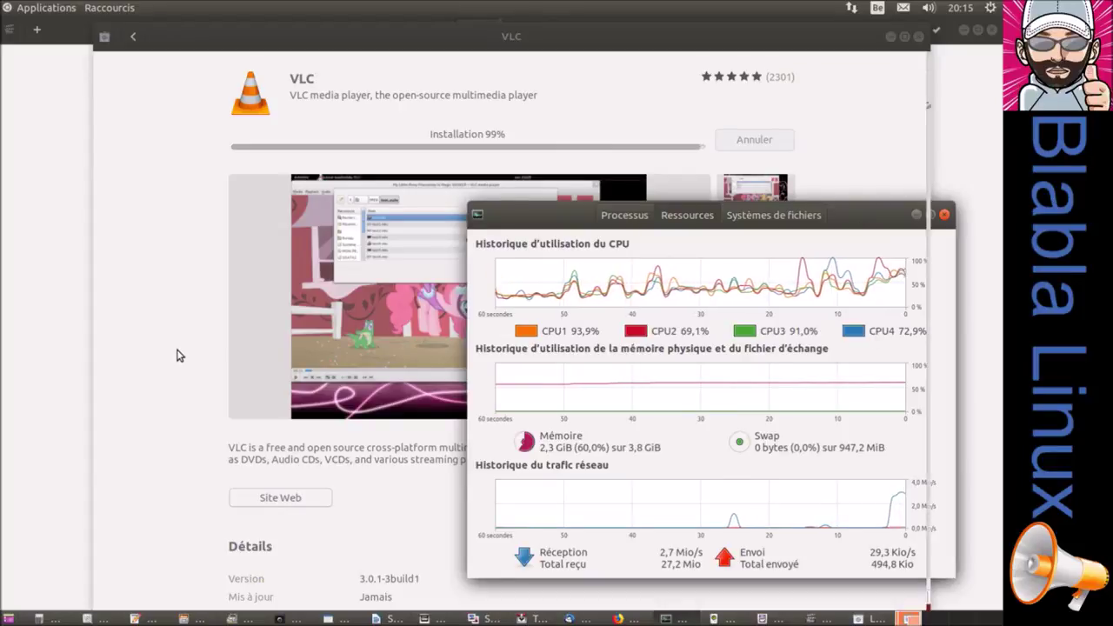
- Cycle through the open windows with the window switcher and bring the system monitor back to the front
key("alt+Tab")
key("Tab")
key("Tab")
key("Tab")
key("Tab")
key("Tab")
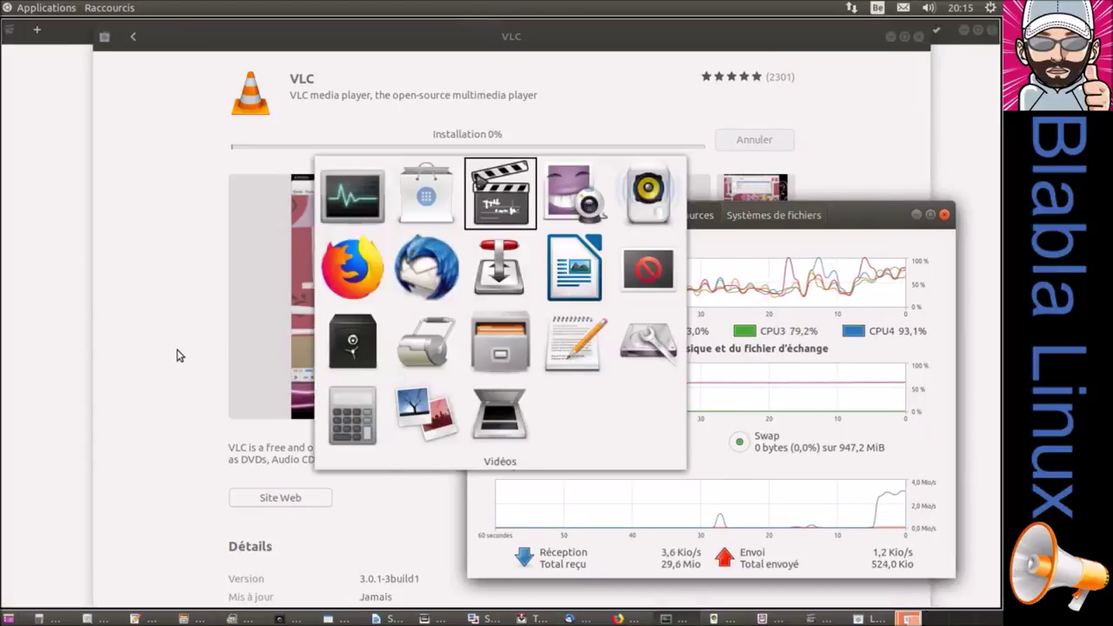
key("Tab")
key("Tab")
key("Tab")
key("Tab")
key("Tab")
key("Tab")
key("Tab")
key("Tab")
key("Tab")
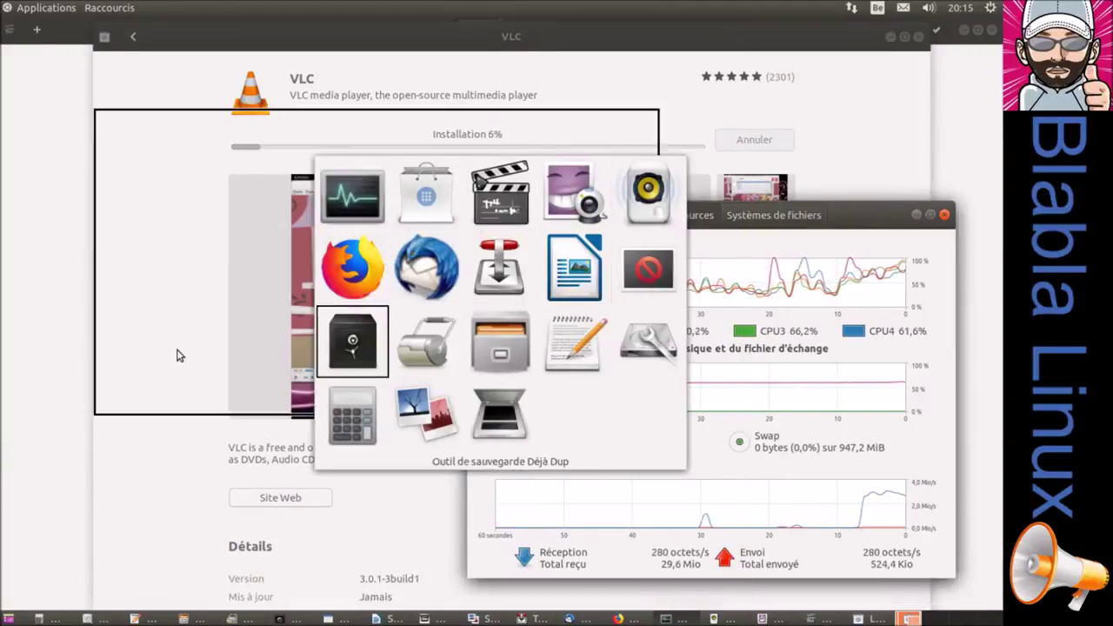
key("Tab")
key("Tab")
key("Tab")
key("Tab")
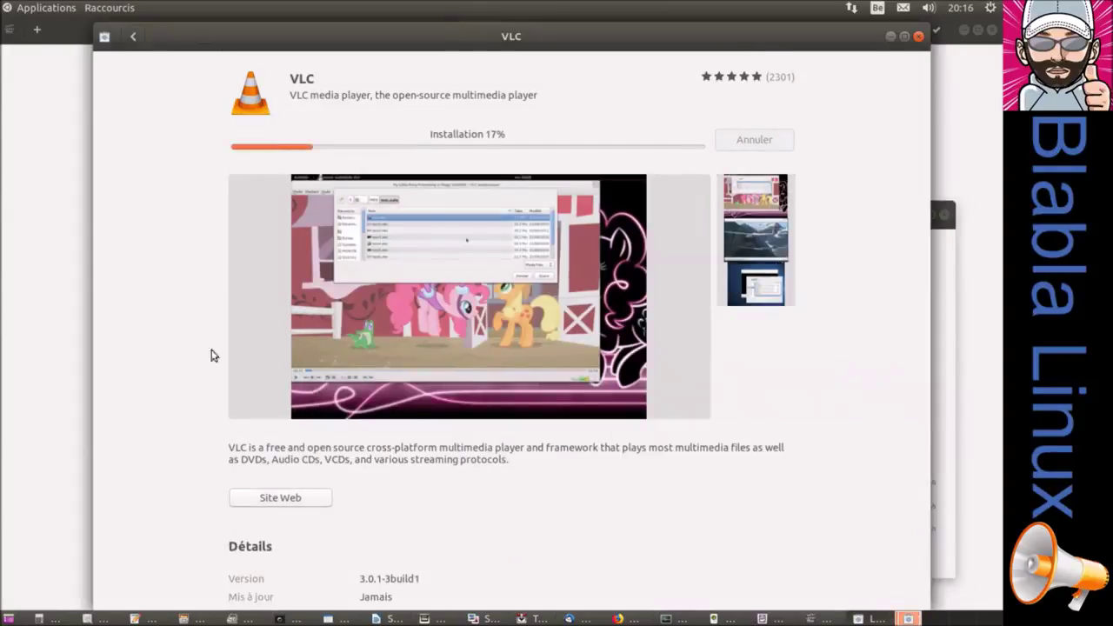
left_click(953, 271)
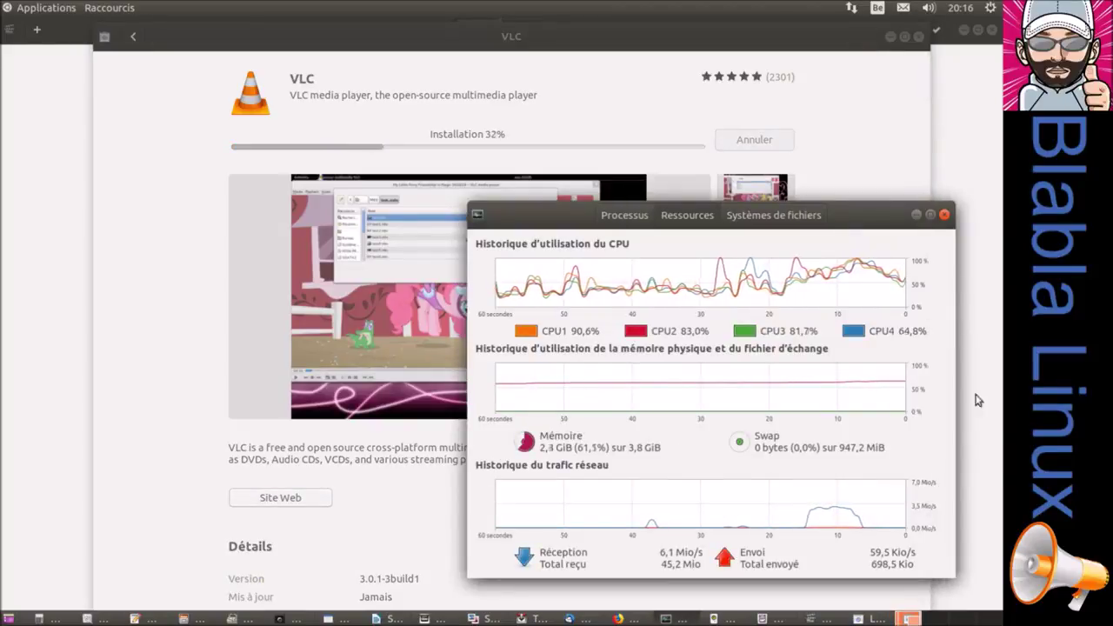
- Switch to an empty workspace and return to the first workspace containing the open windows
left_click(929, 623)
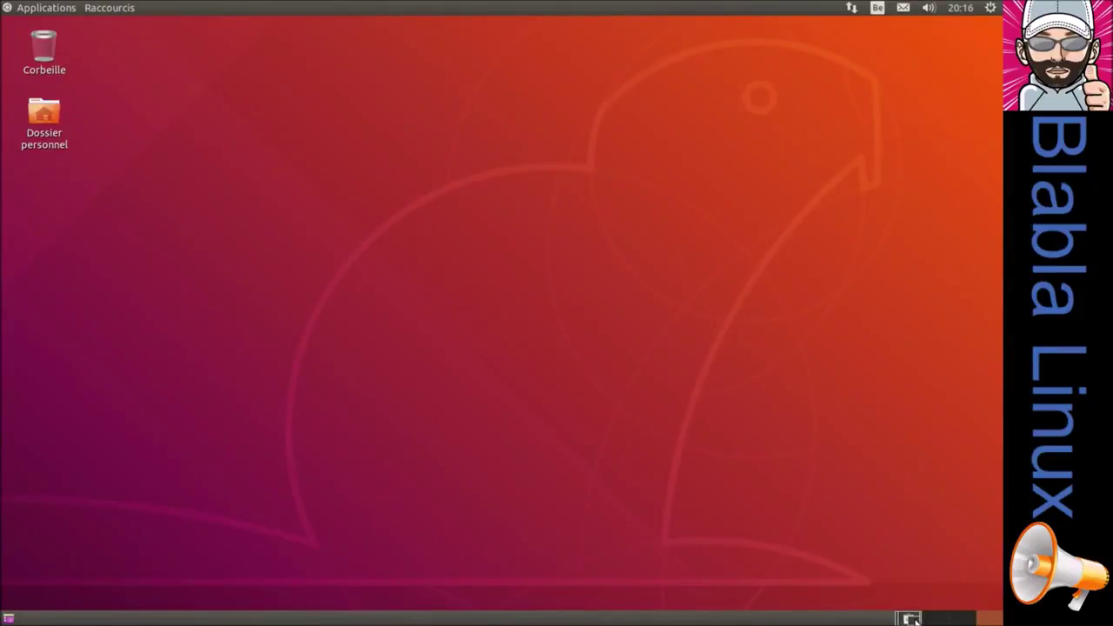
left_click(911, 619)
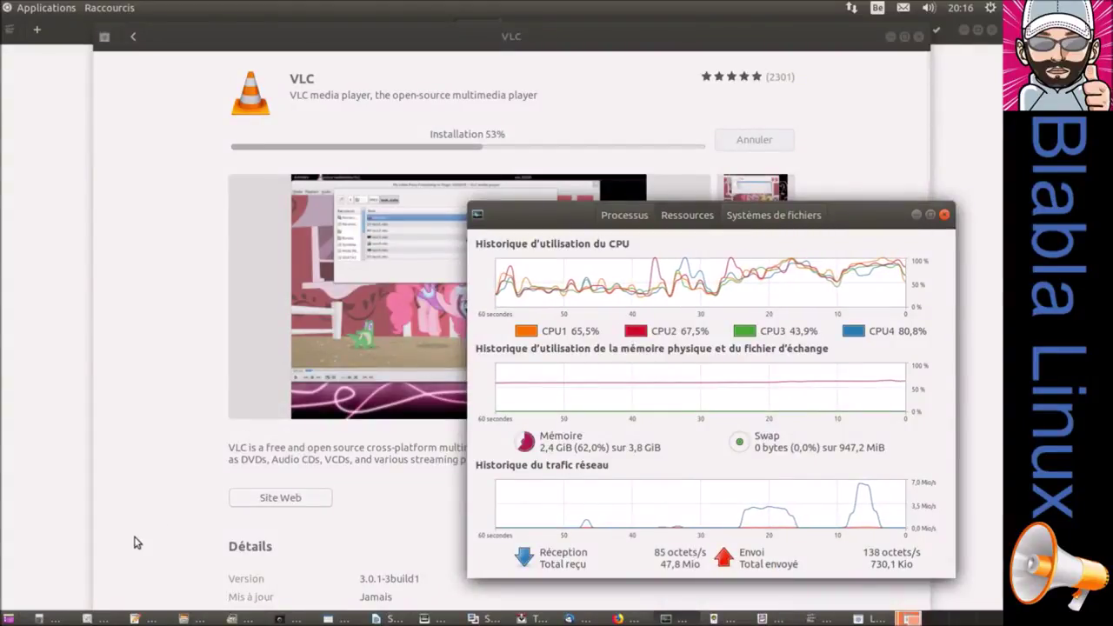
- Close the maximized Vidéos player, the LibreOffice document and the window behind it
left_click(991, 31)
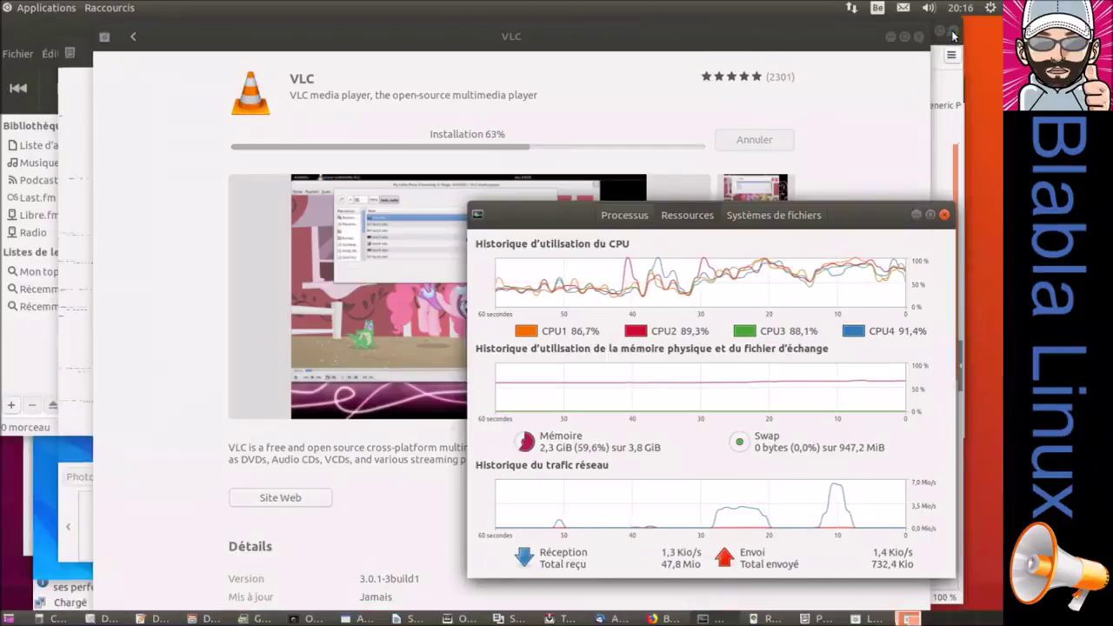
left_click(953, 33)
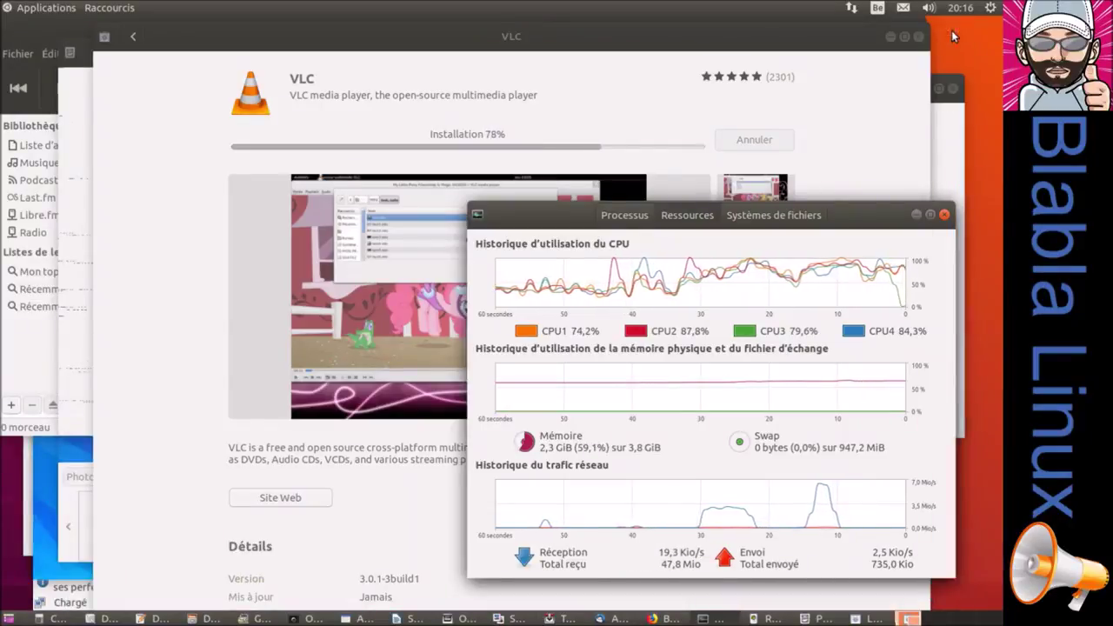
left_click(952, 86)
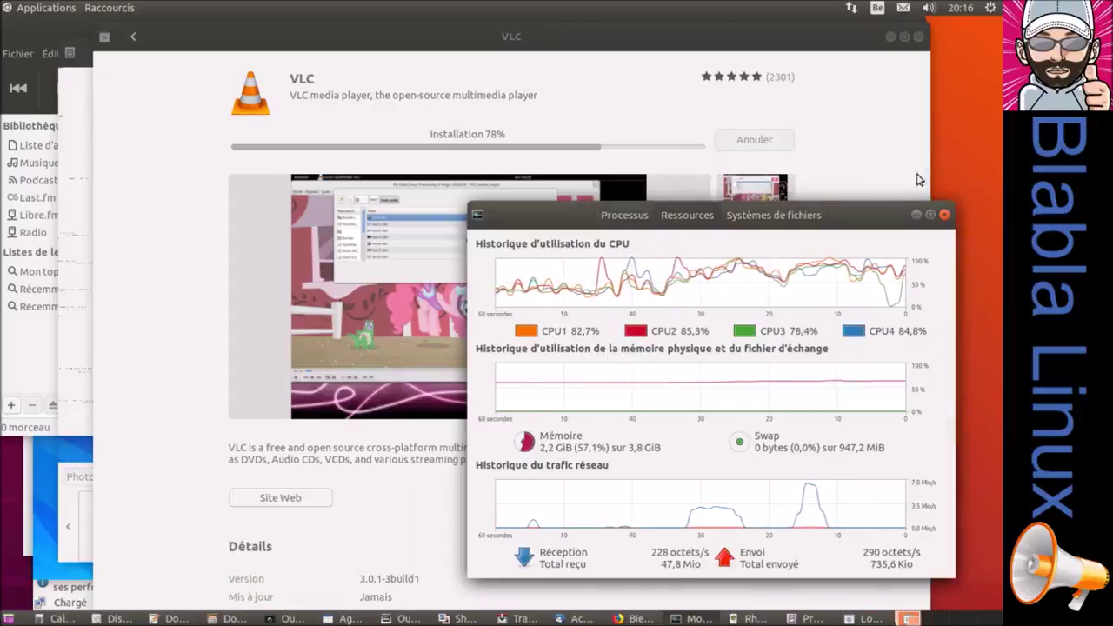
- Quit the Rhythmbox music player and close the Cheese webcam window
left_click(20, 87)
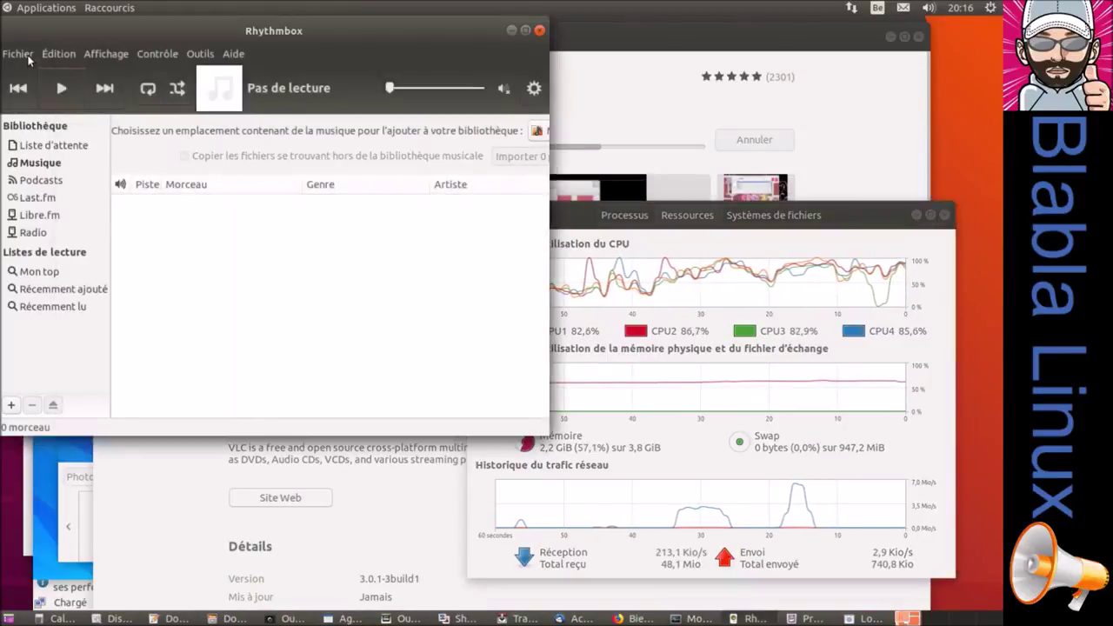
left_click(26, 55)
left_click(22, 126)
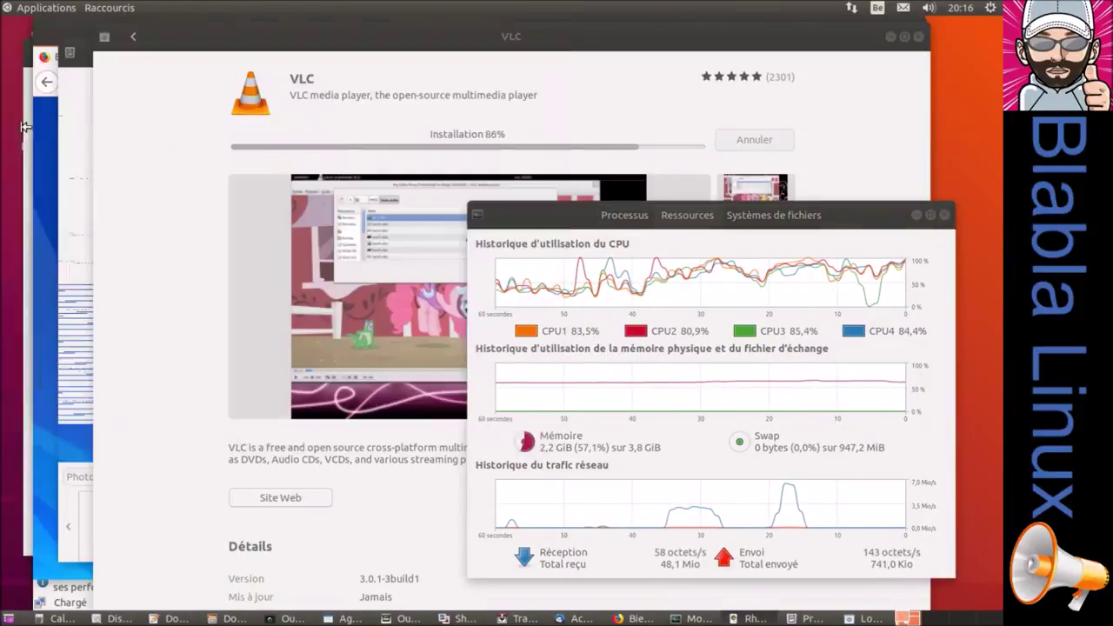
left_click(73, 73)
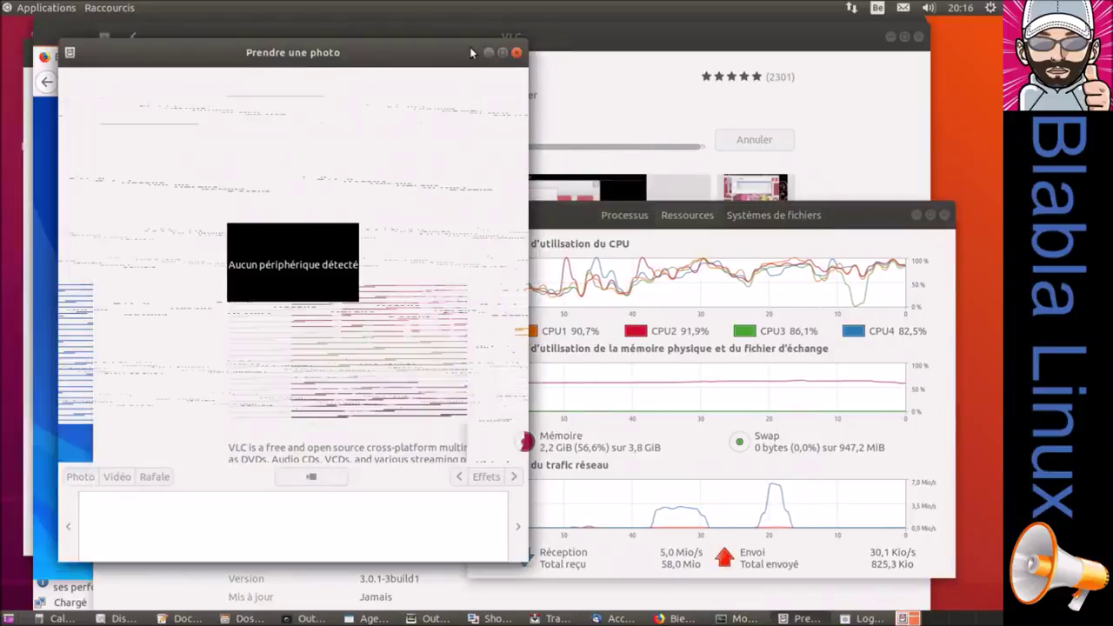
key("alt+F4")
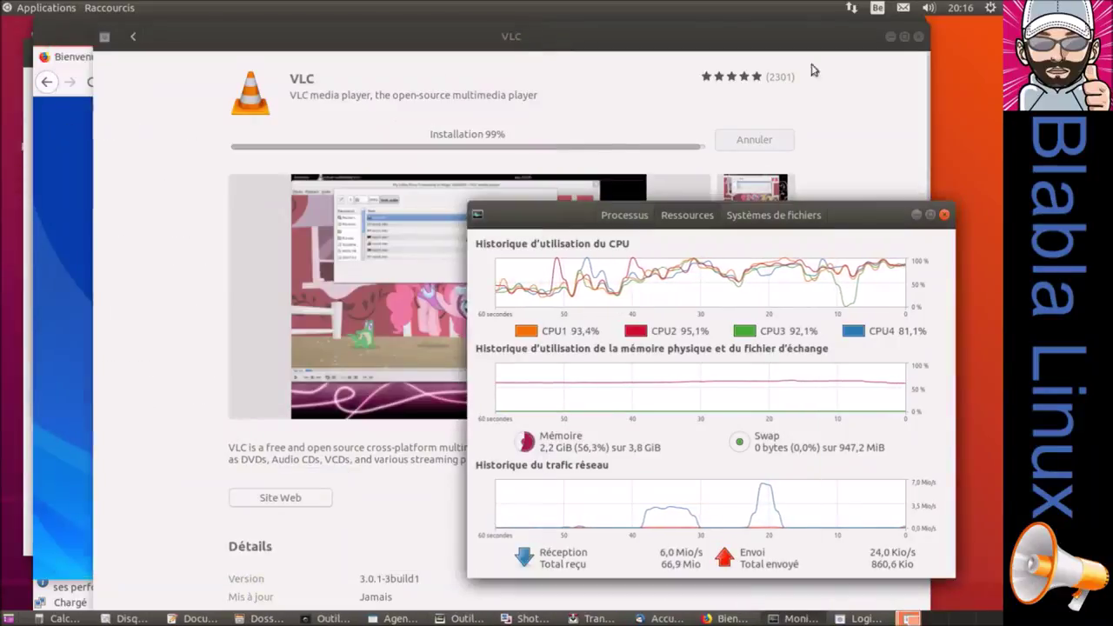
- Close Firefox with both of its tabs and close the Thunderbird mail client
key("alt+Tab")
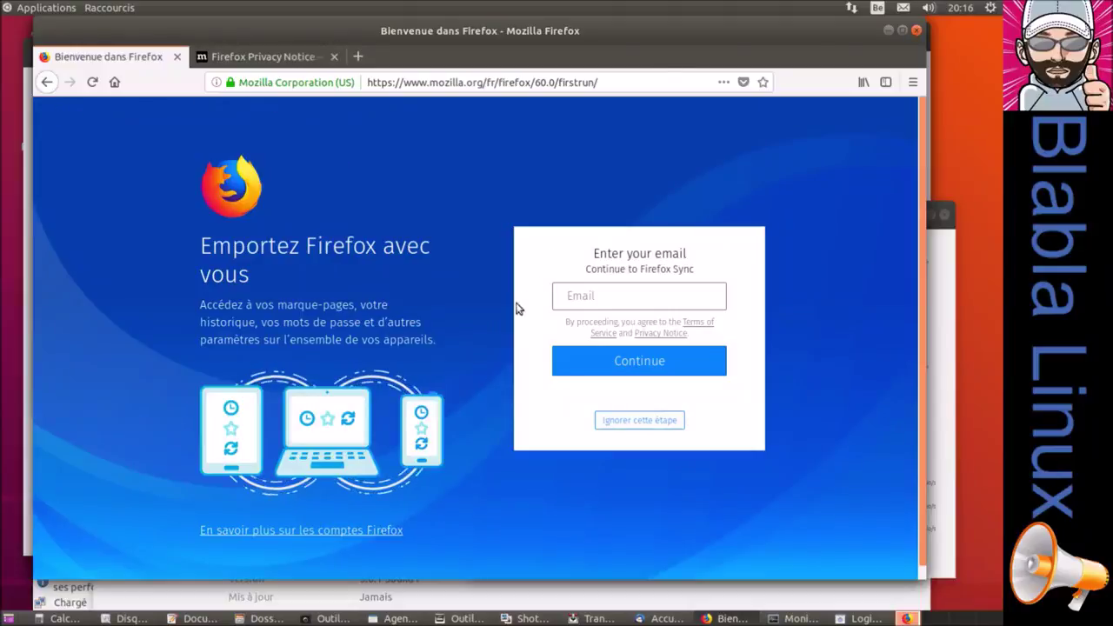
key("alt+F4")
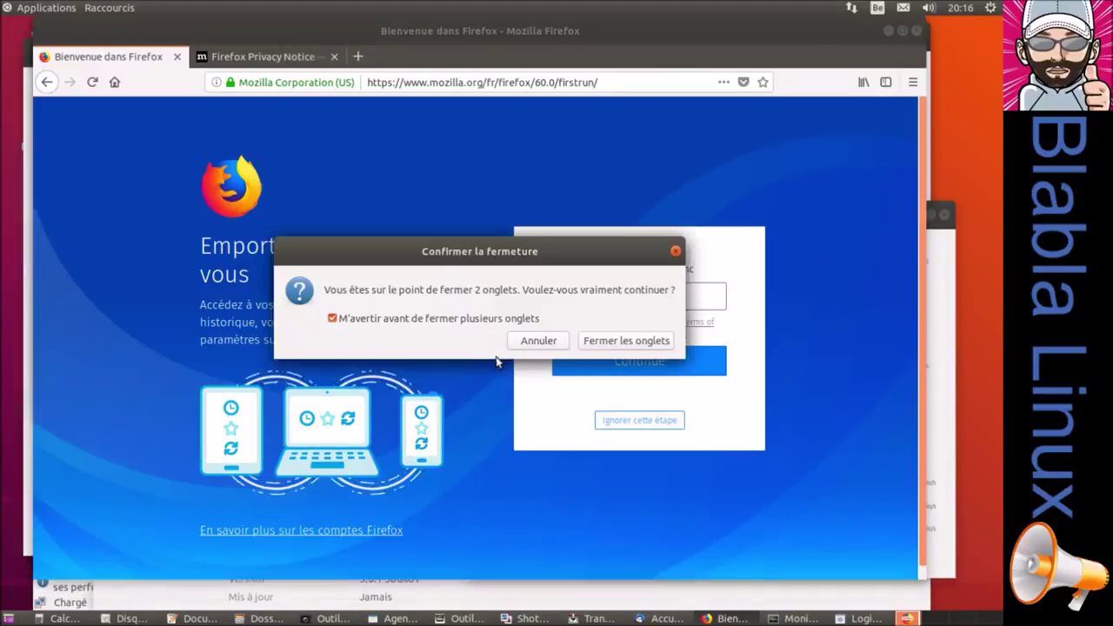
left_click(605, 341)
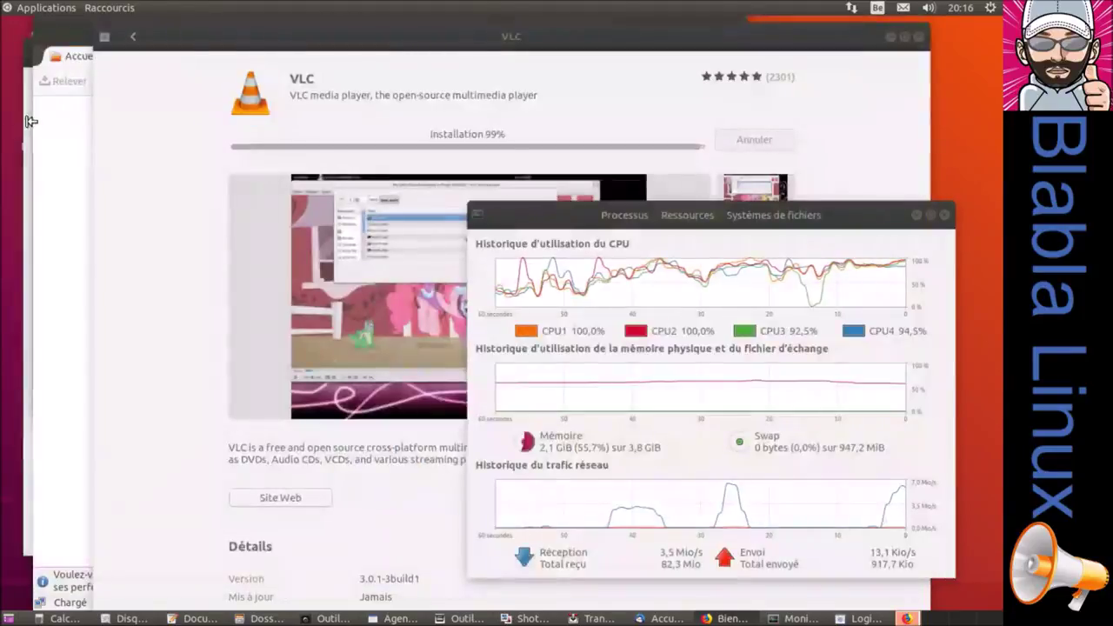
key("alt+Tab")
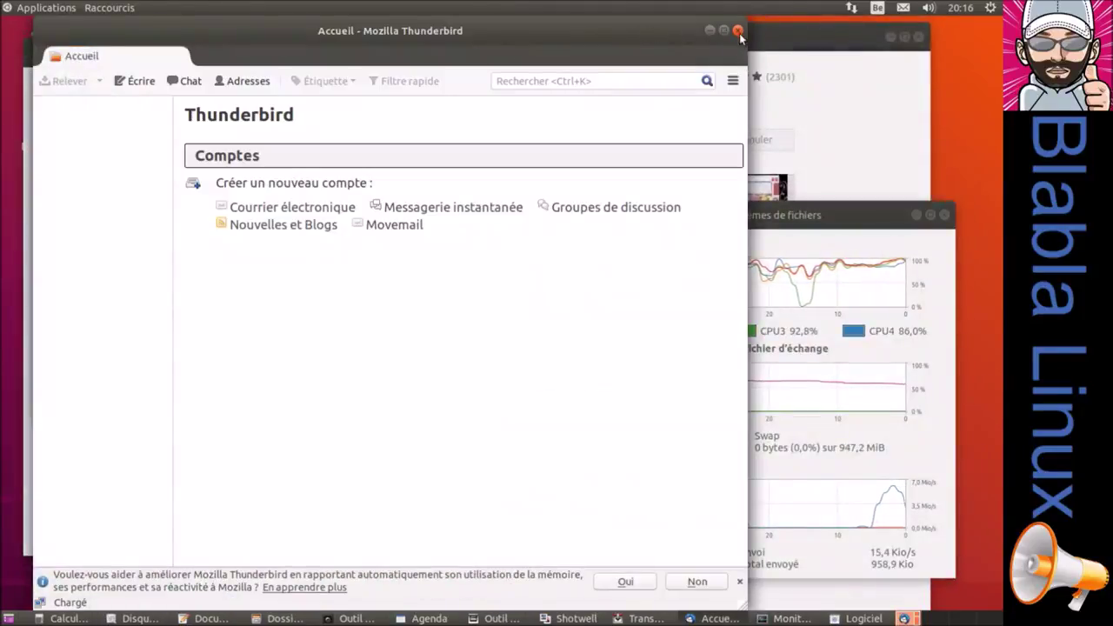
key("alt+F4")
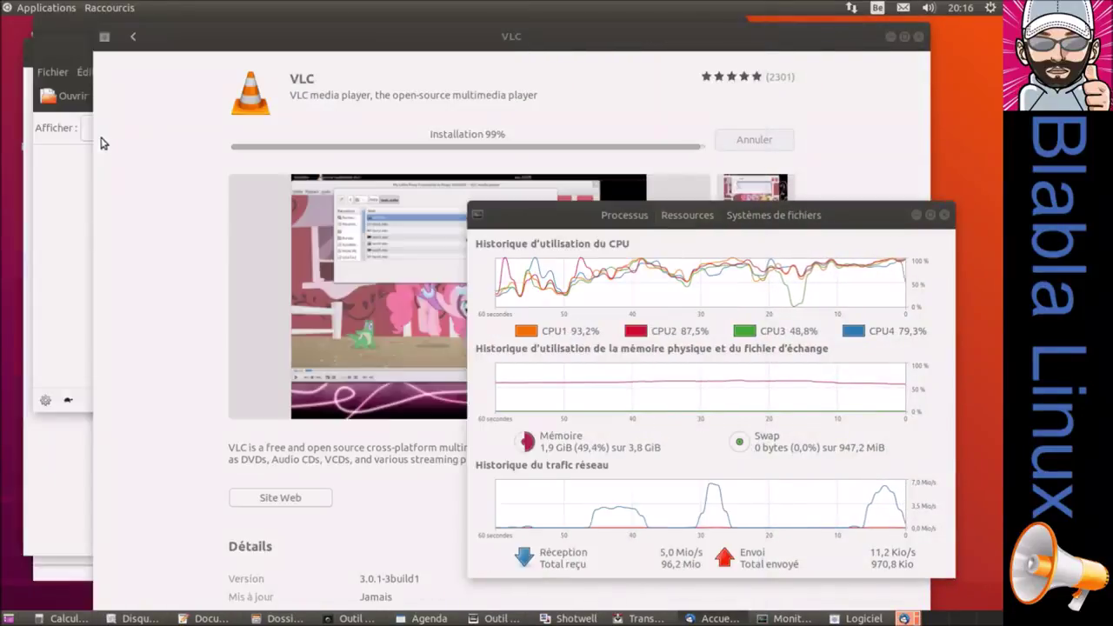
- Close the Transmission window and the empty untitled text document
left_click(55, 153)
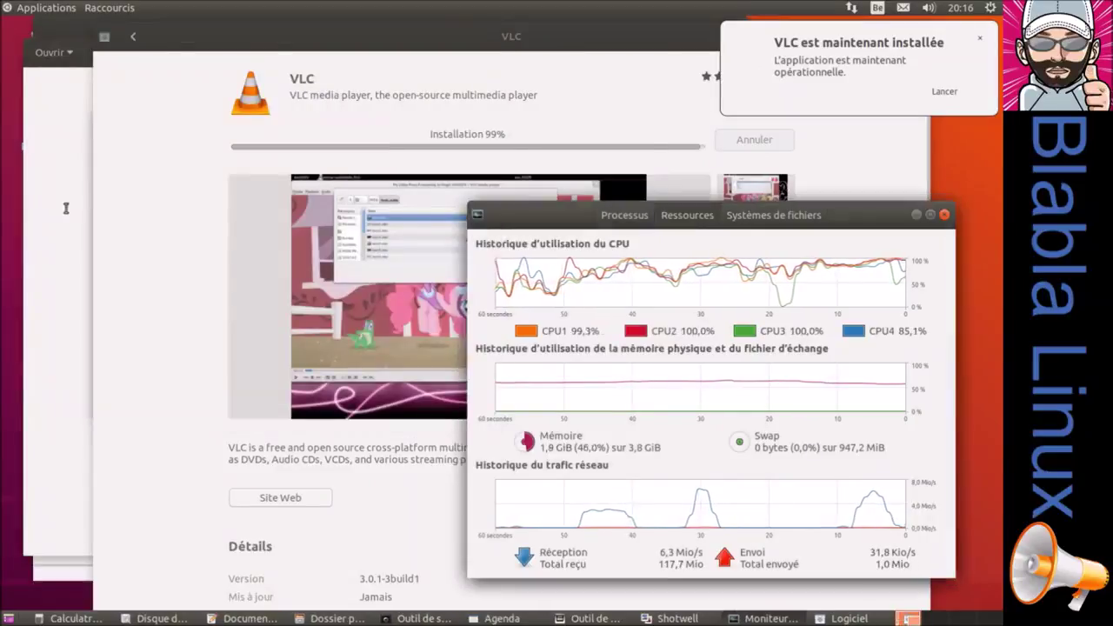
left_click(65, 208)
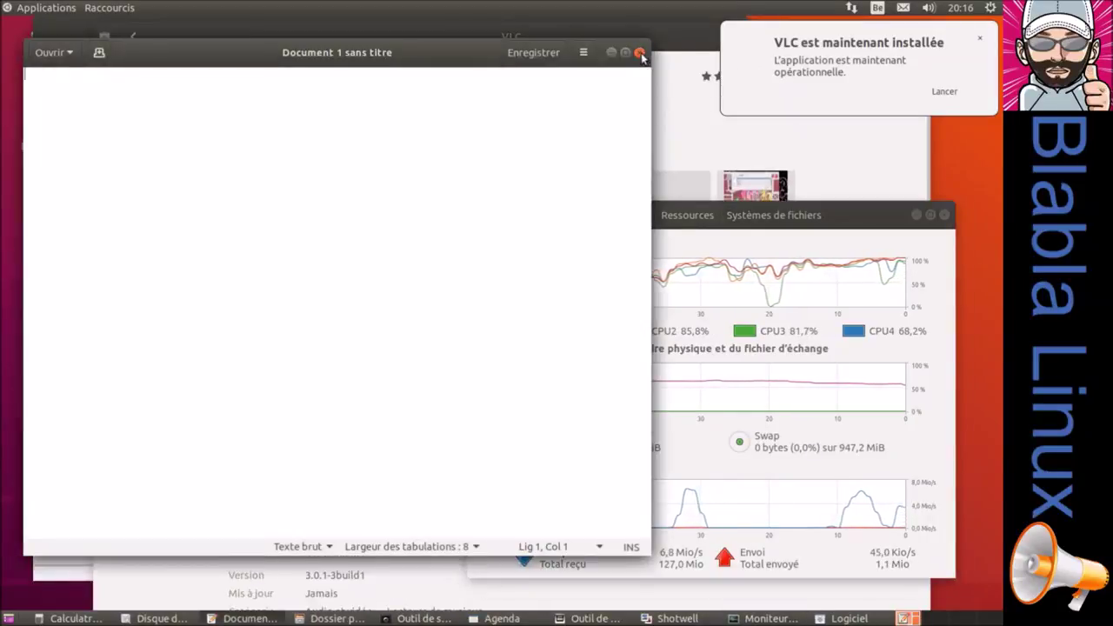
left_click(640, 53)
- Try to launch VLC from its installation notification and close the Logiciel store
left_click(942, 92)
left_click(919, 36)
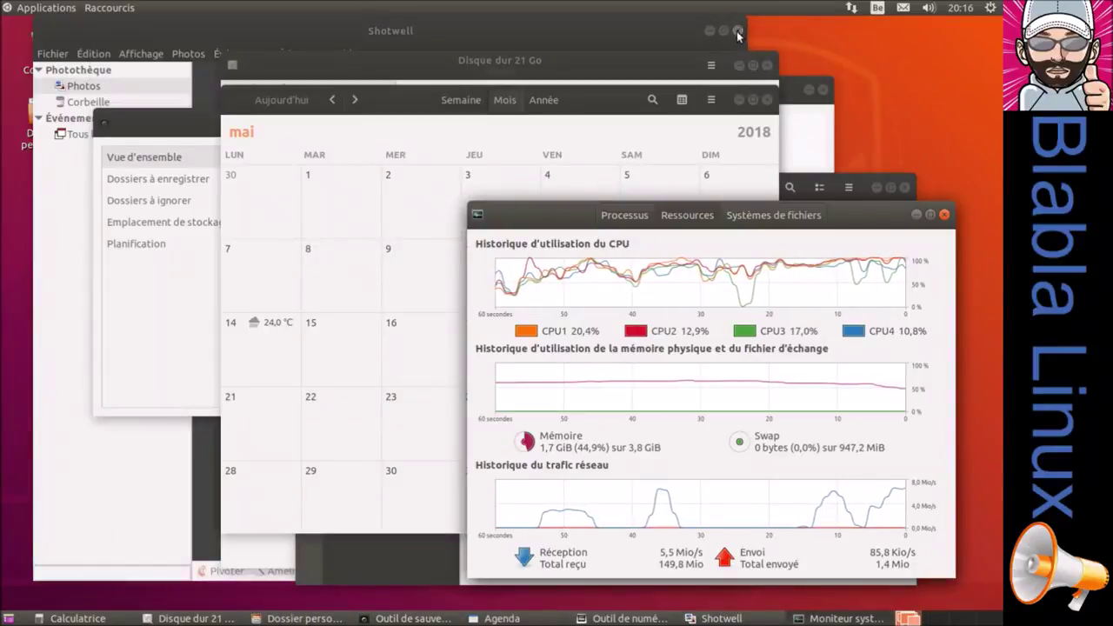
- Close the Shotwell, disk utility, calculator, Agenda and Déjà Dup backup windows
left_click(737, 35)
left_click(821, 90)
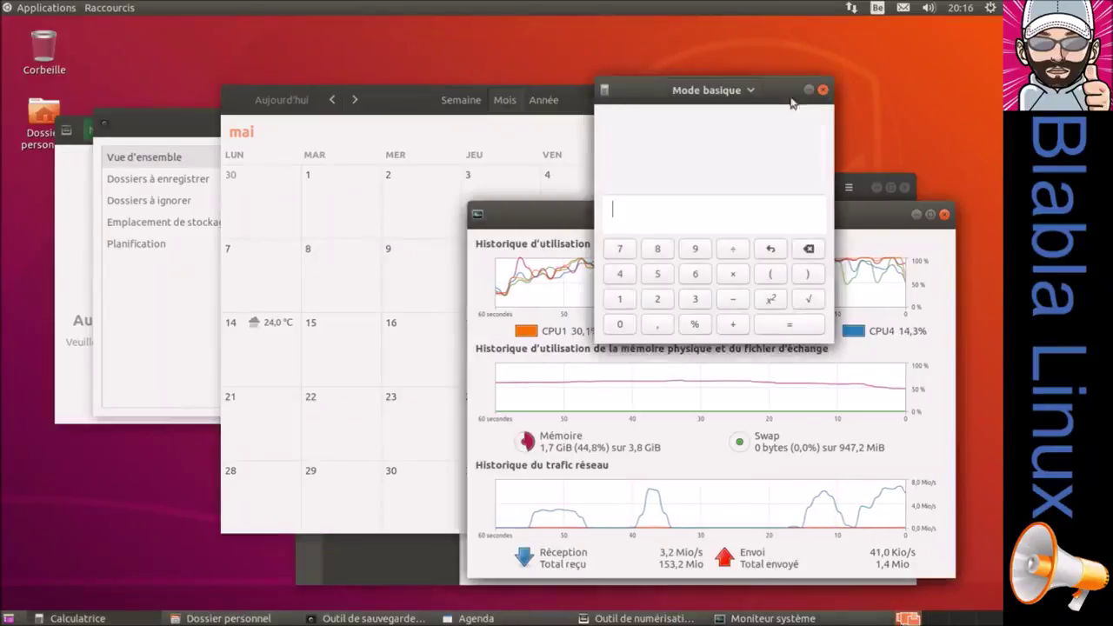
left_click(823, 90)
left_click(767, 99)
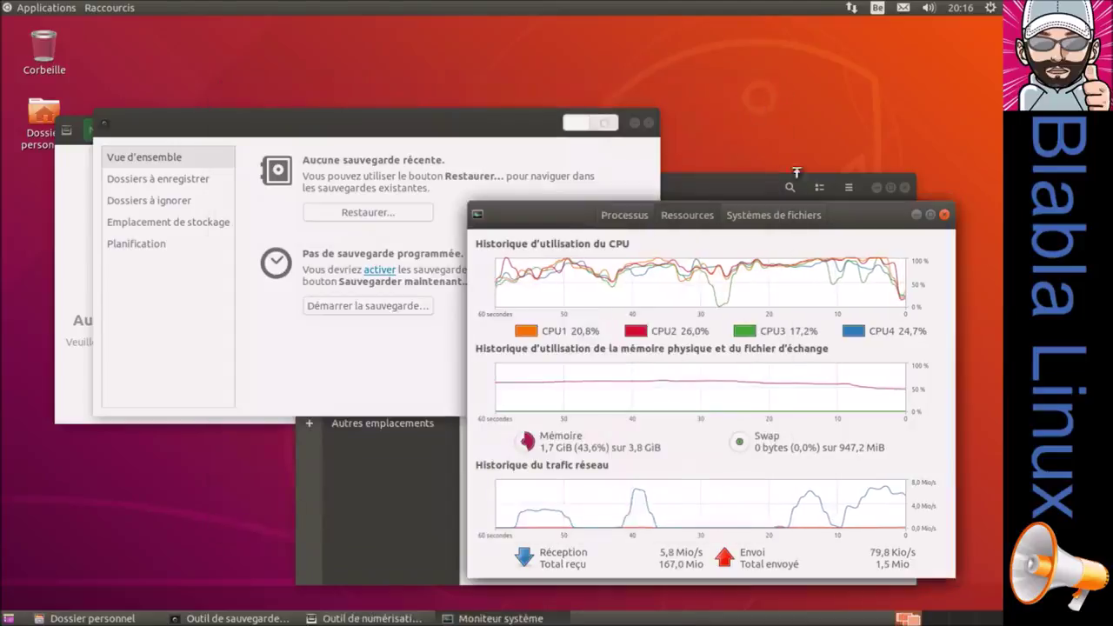
left_click(648, 124)
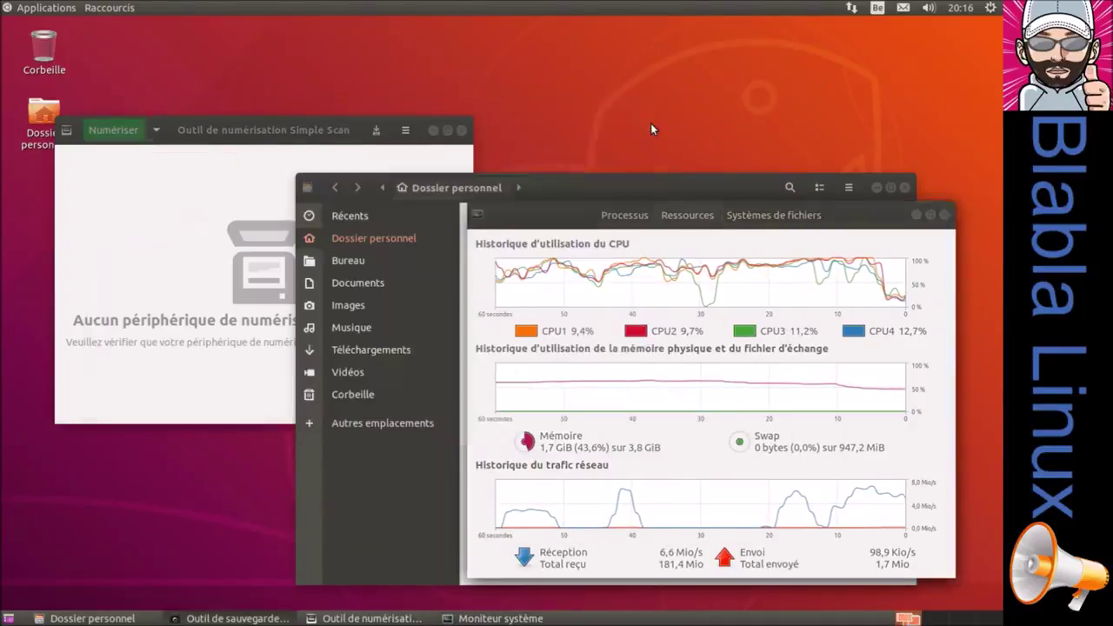
- Close the Simple Scan and home folder windows and move the system monitor towards the lower-right of the desktop
left_click(461, 129)
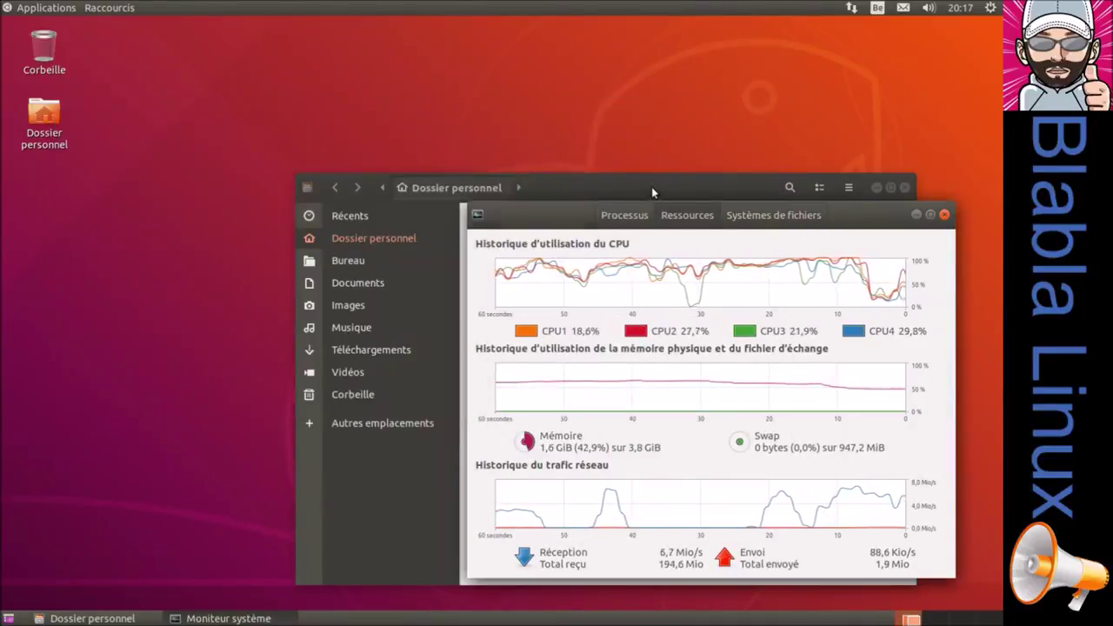
left_click(652, 191)
left_click(904, 188)
left_click_drag(863, 216, 888, 222)
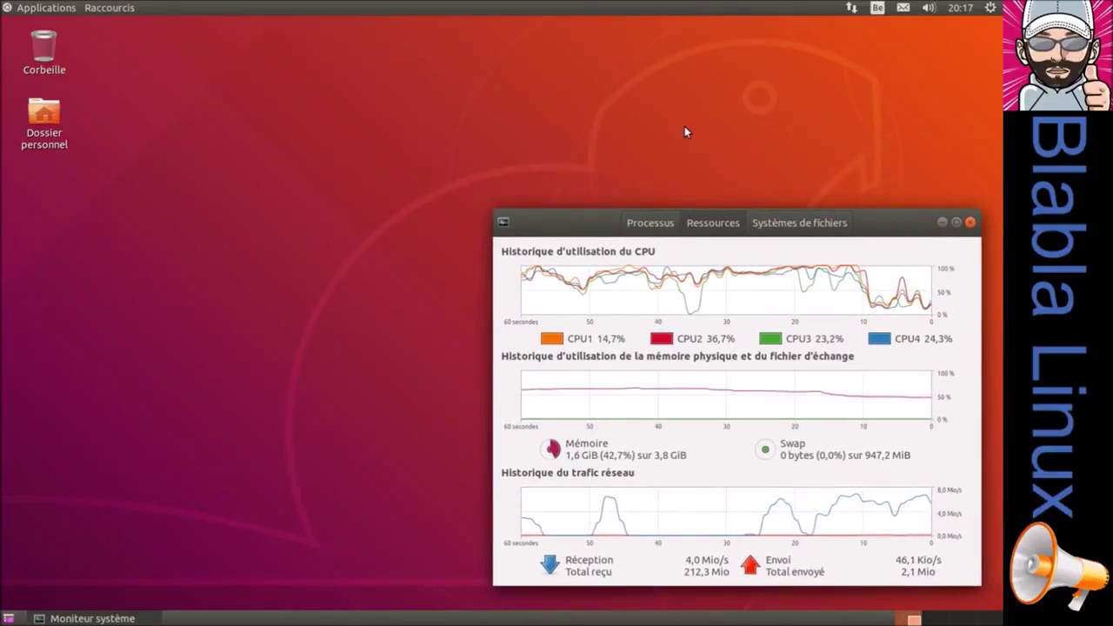
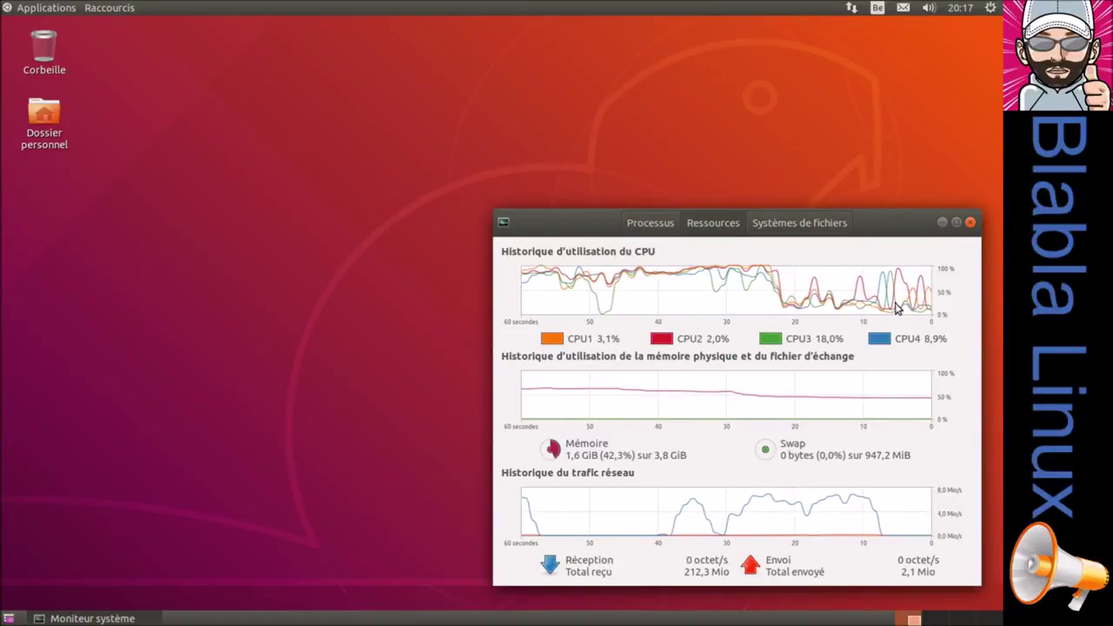
- Launch the VLC media player, accept its privacy and network notice with metadata access allowed, and move its window clear of the system monitor
left_click(46, 7)
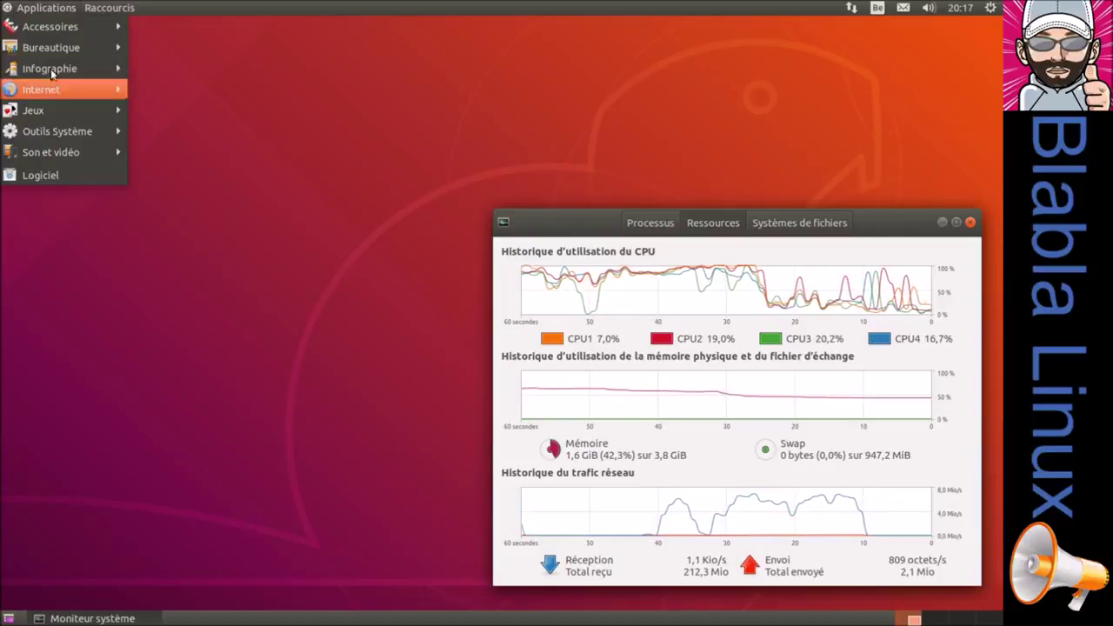
mouse_move(56, 152)
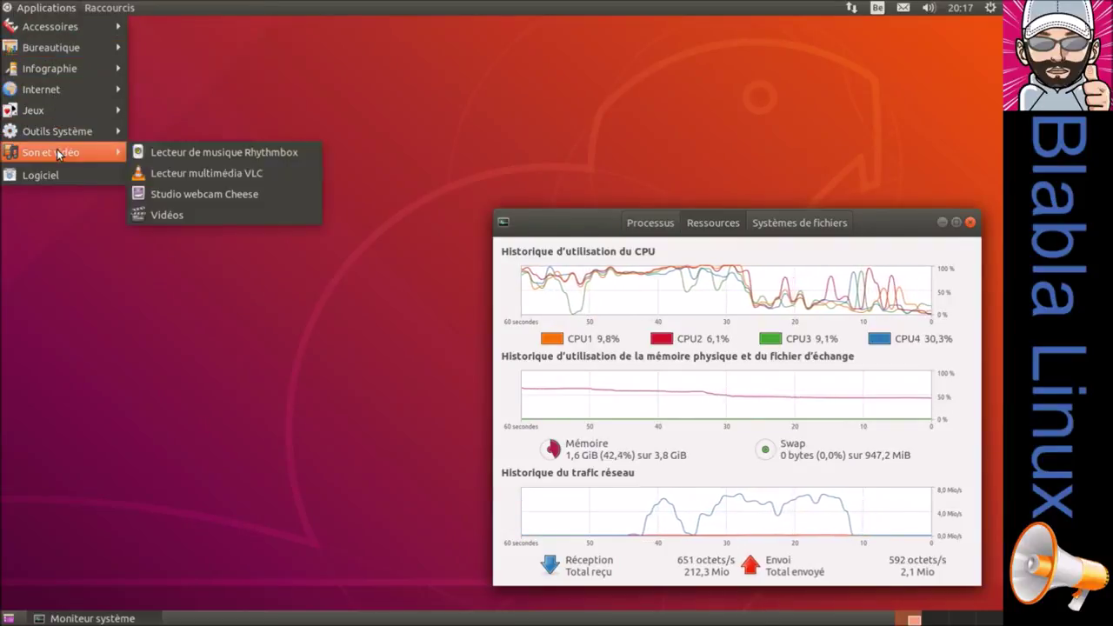
left_click(185, 174)
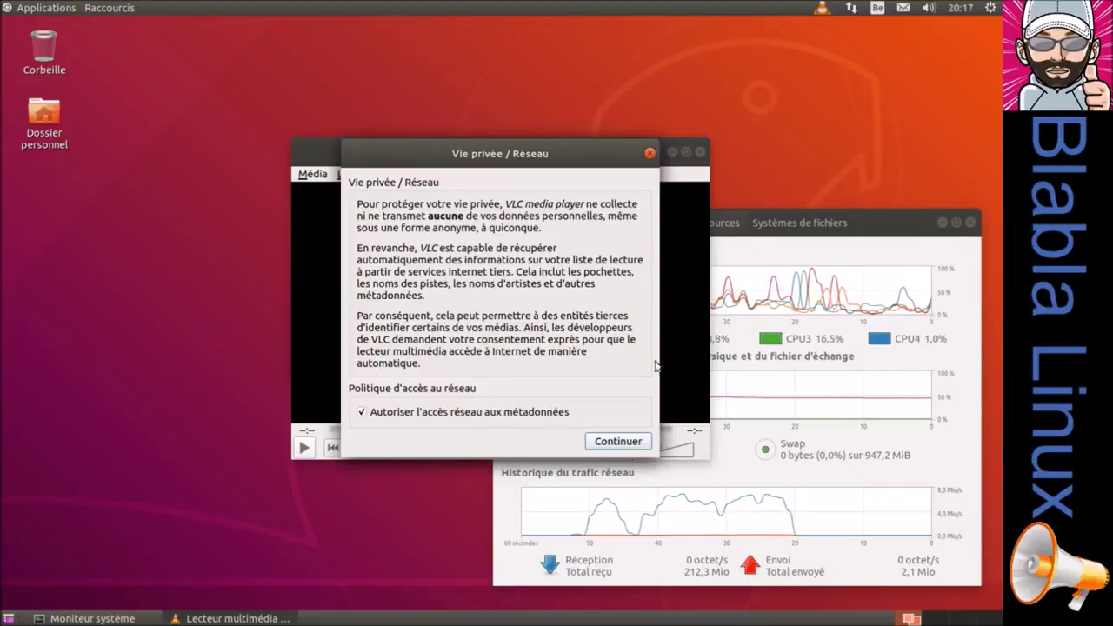
left_click(618, 443)
left_click_drag(571, 157, 479, 93)
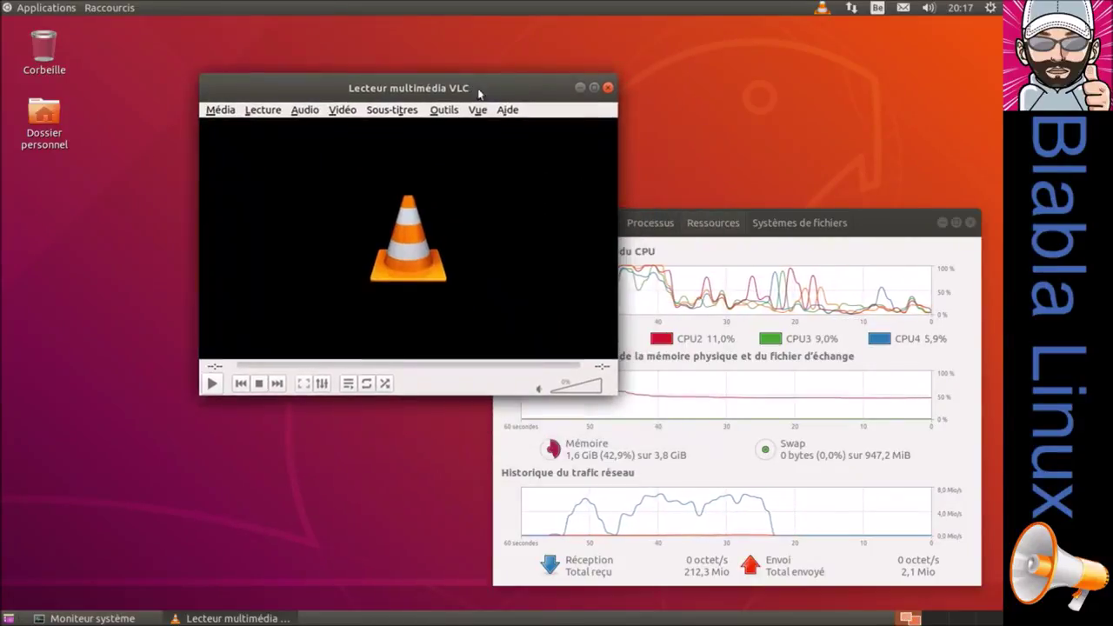
- Launch Rhythmbox from the sound indicator and close its window
left_click(928, 9)
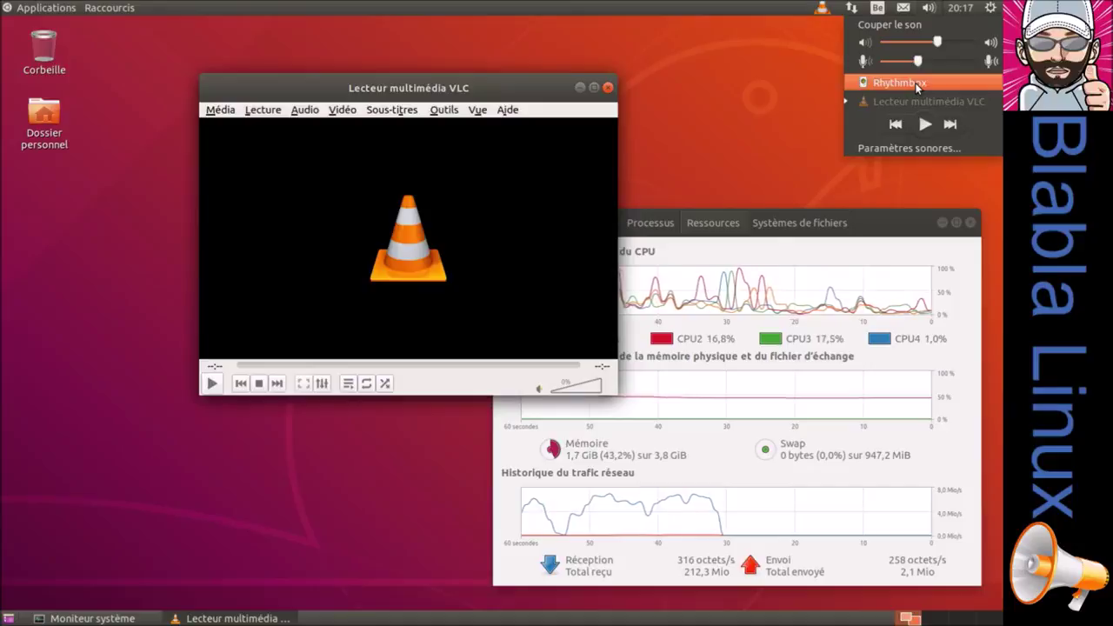
left_click(916, 84)
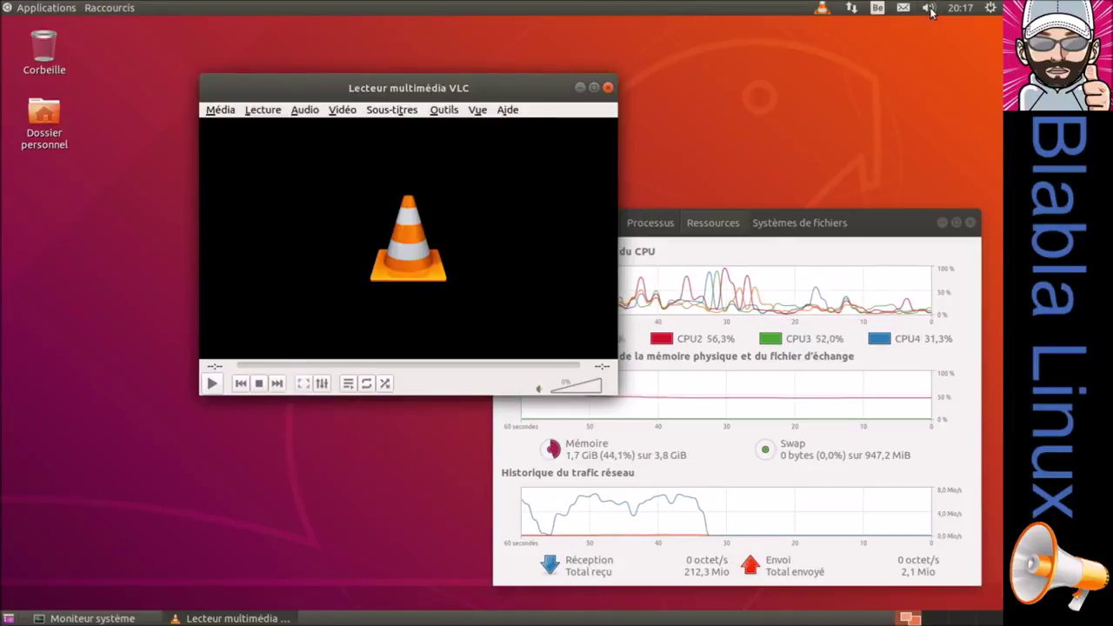
left_click(928, 7)
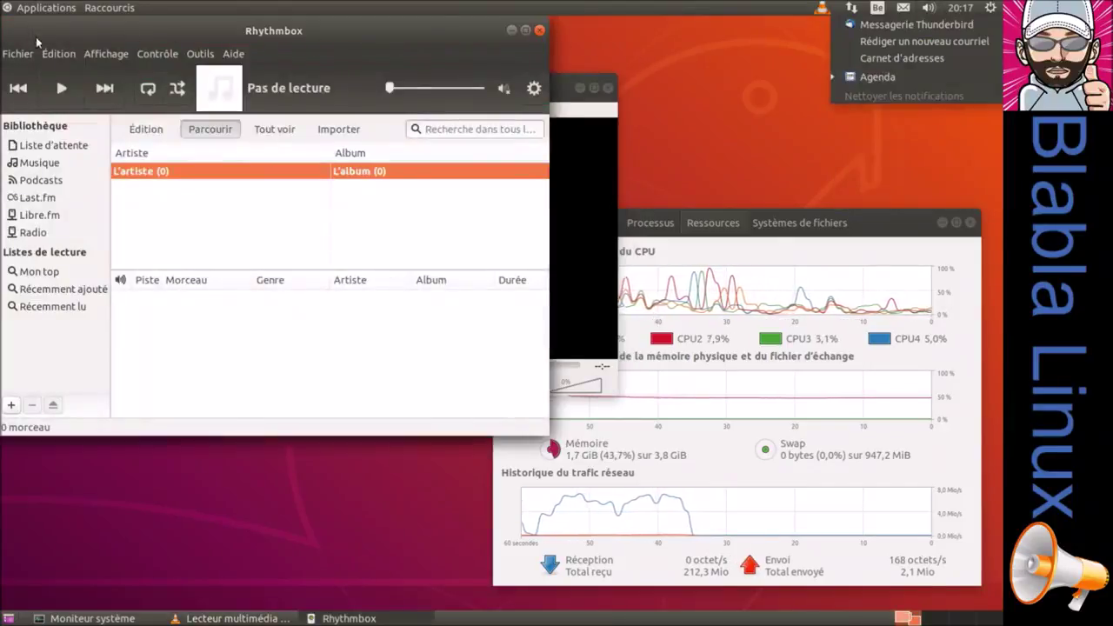
left_click(538, 37)
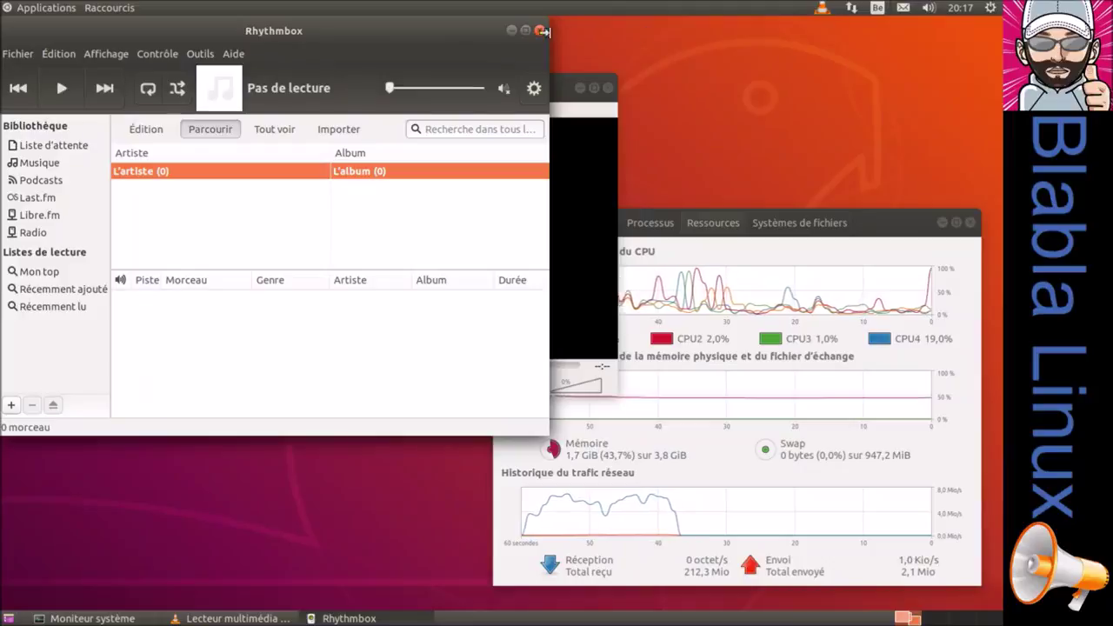
left_click(540, 31)
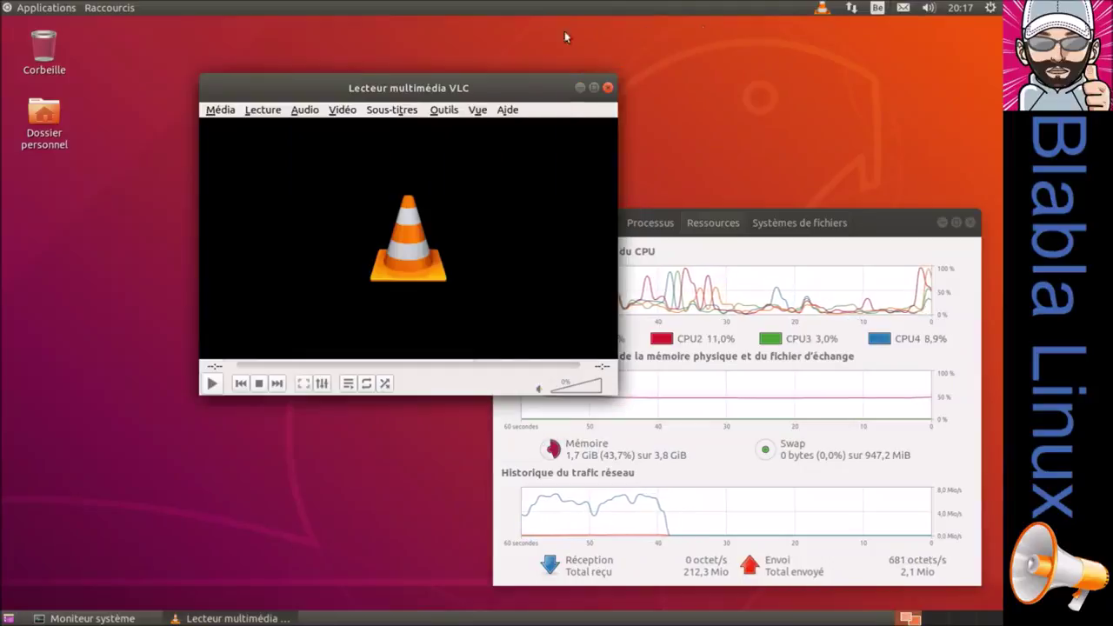
- Reopen Rhythmbox from the sound indicator
left_click(928, 8)
left_click(883, 86)
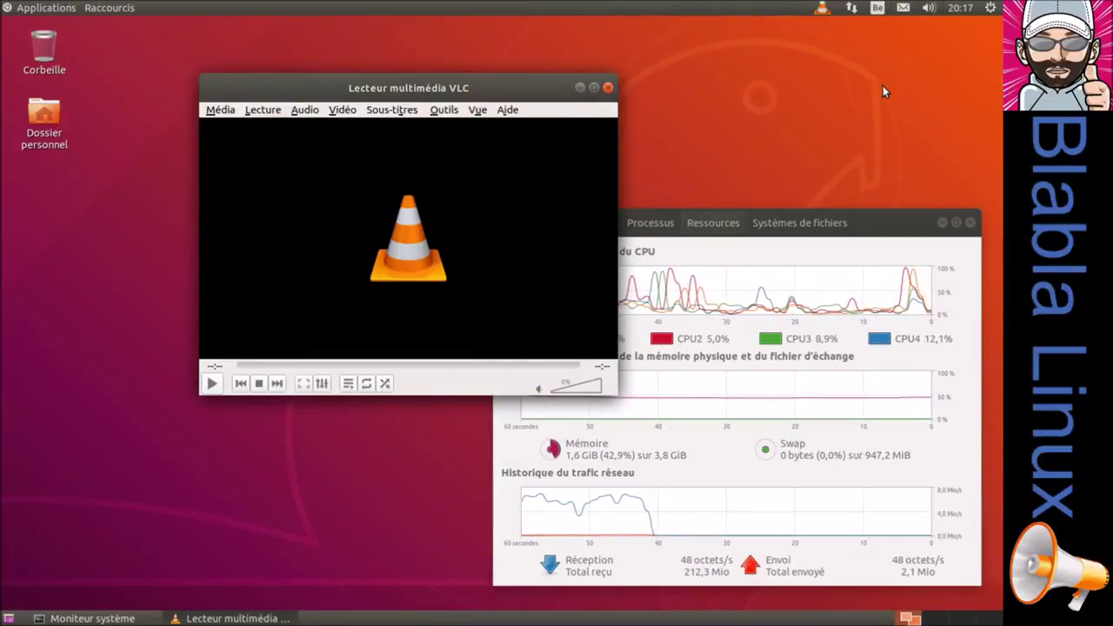
left_click(931, 9)
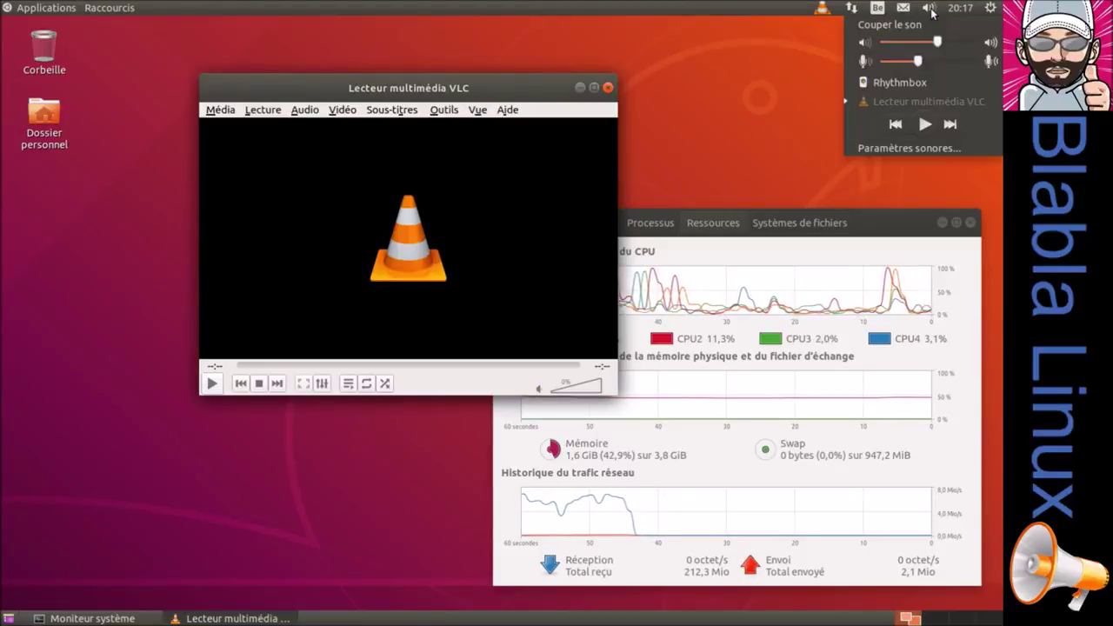
left_click(896, 81)
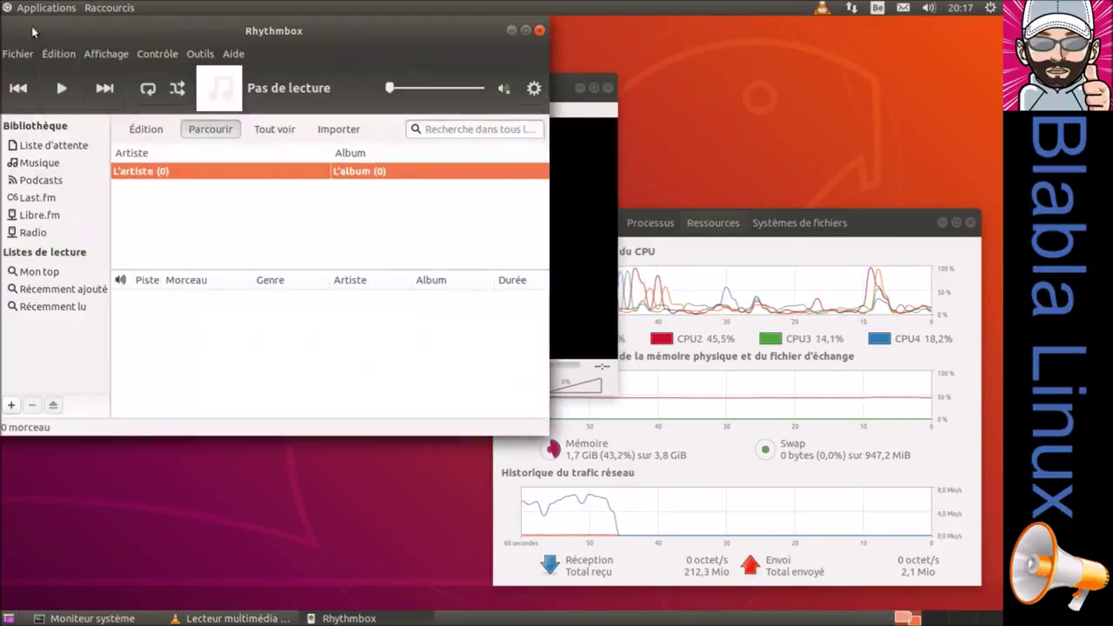
- Close Rhythmbox with its Fermer command and exit VLC with its Quitter command
left_click(17, 53)
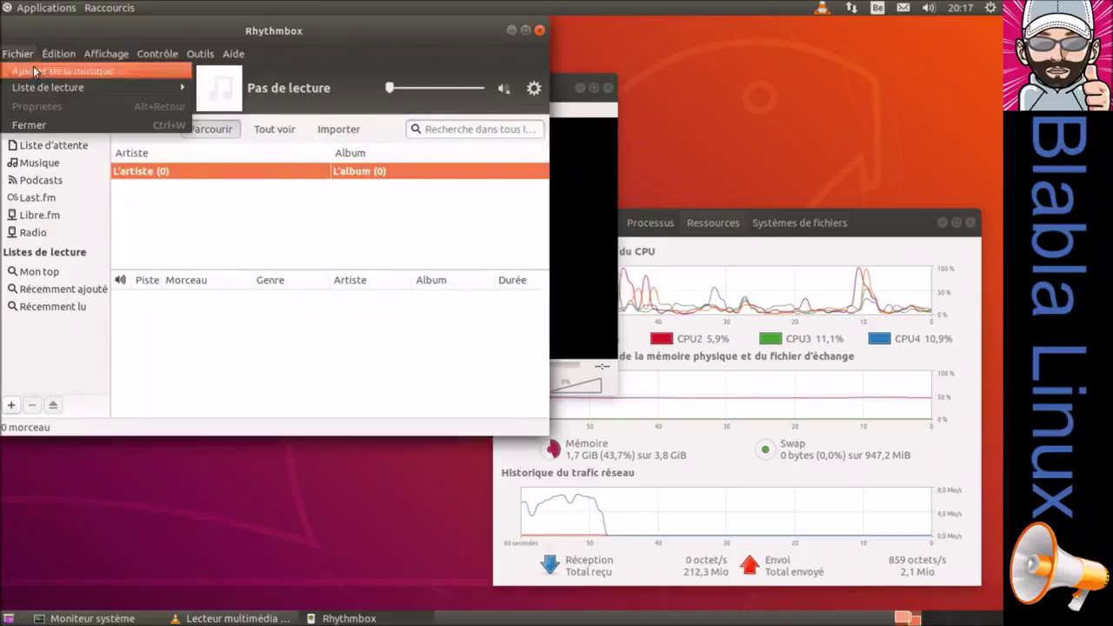
left_click(153, 54)
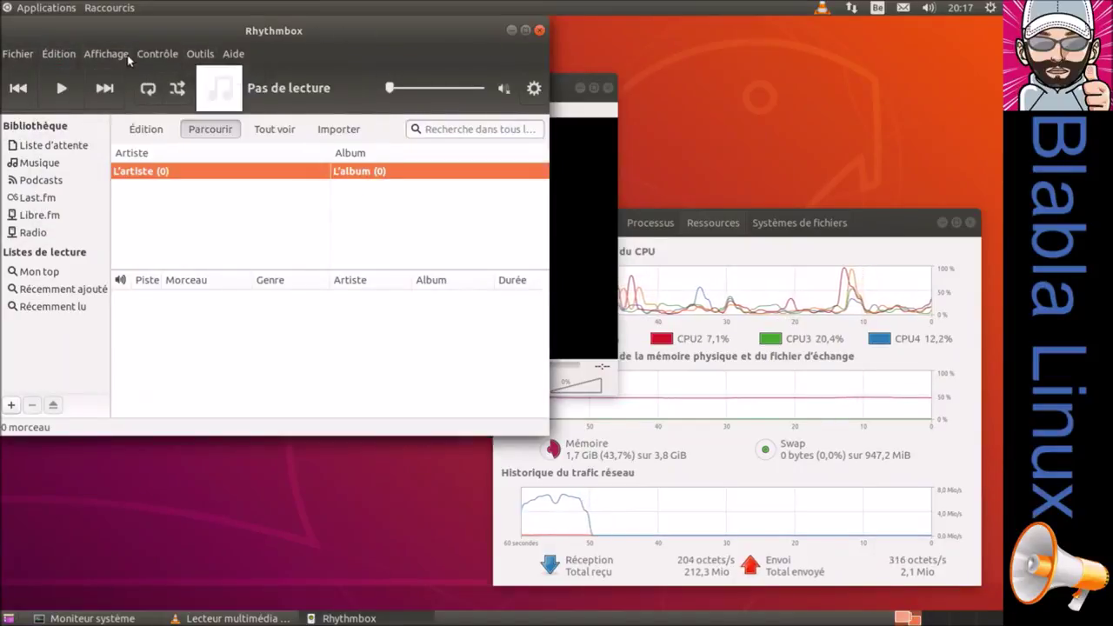
left_click(17, 54)
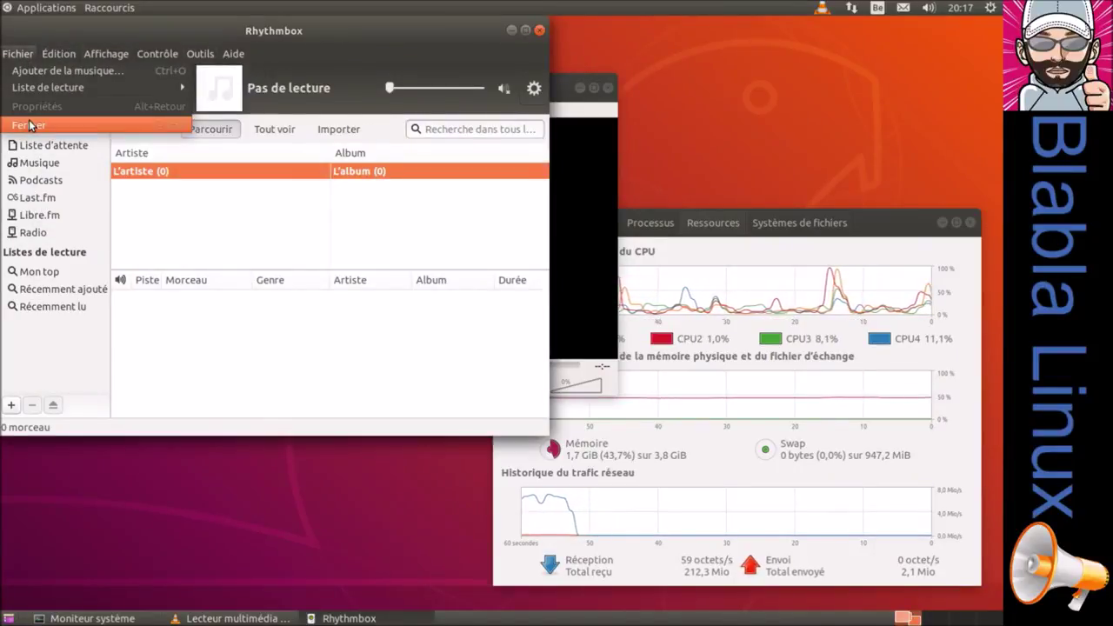
left_click(28, 125)
left_click(221, 110)
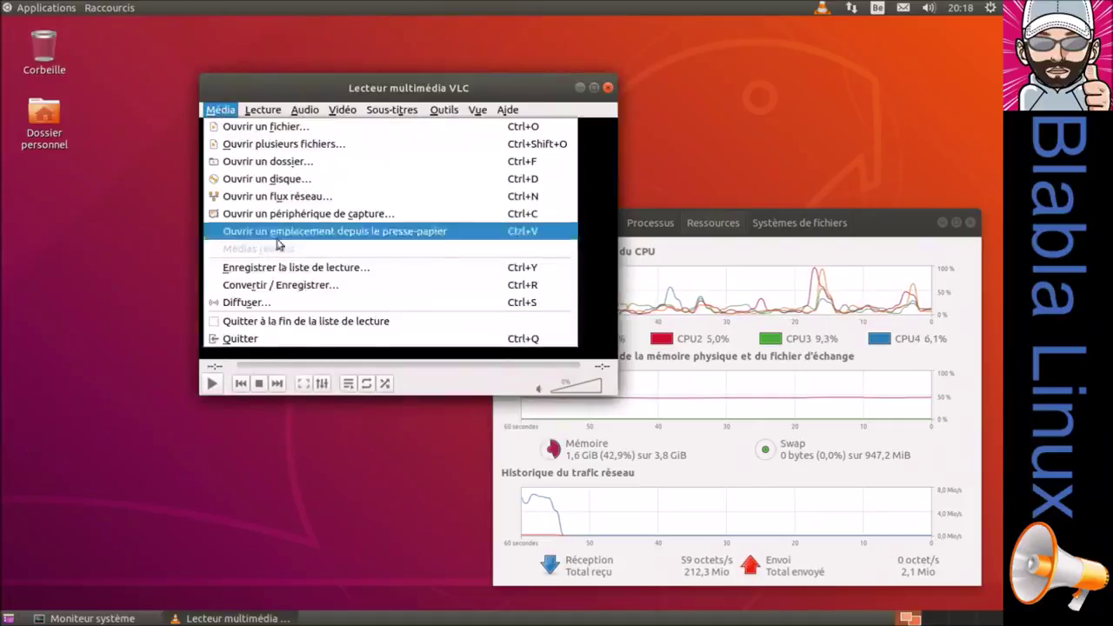
left_click(302, 338)
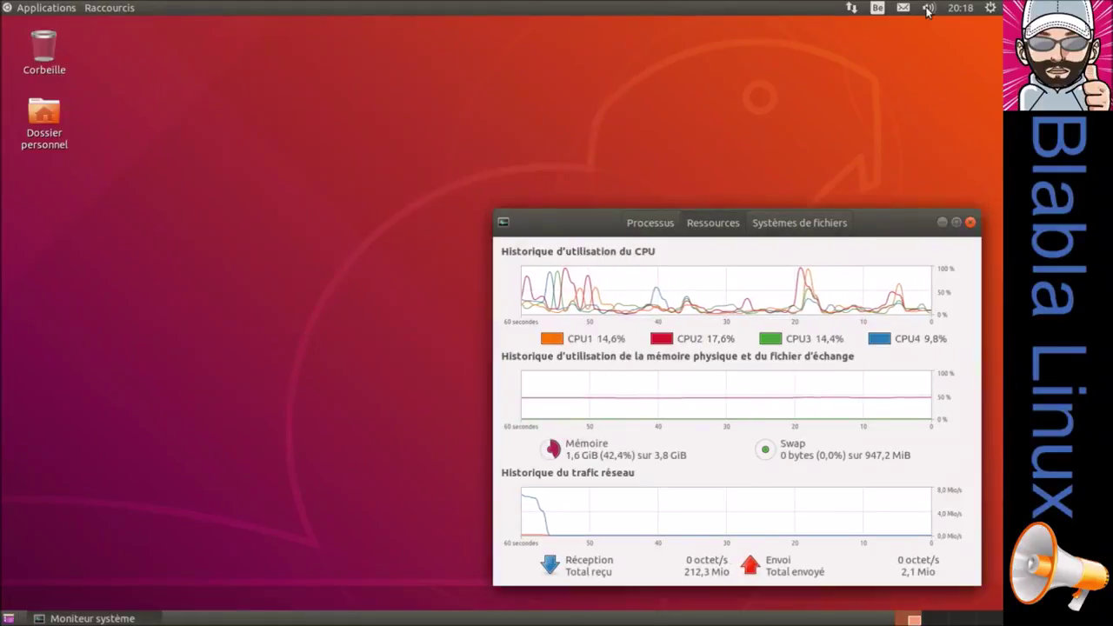
- Relaunch VLC from the sound indicator, close it, and review the sound indicator's player entries
left_click(928, 10)
left_click(893, 104)
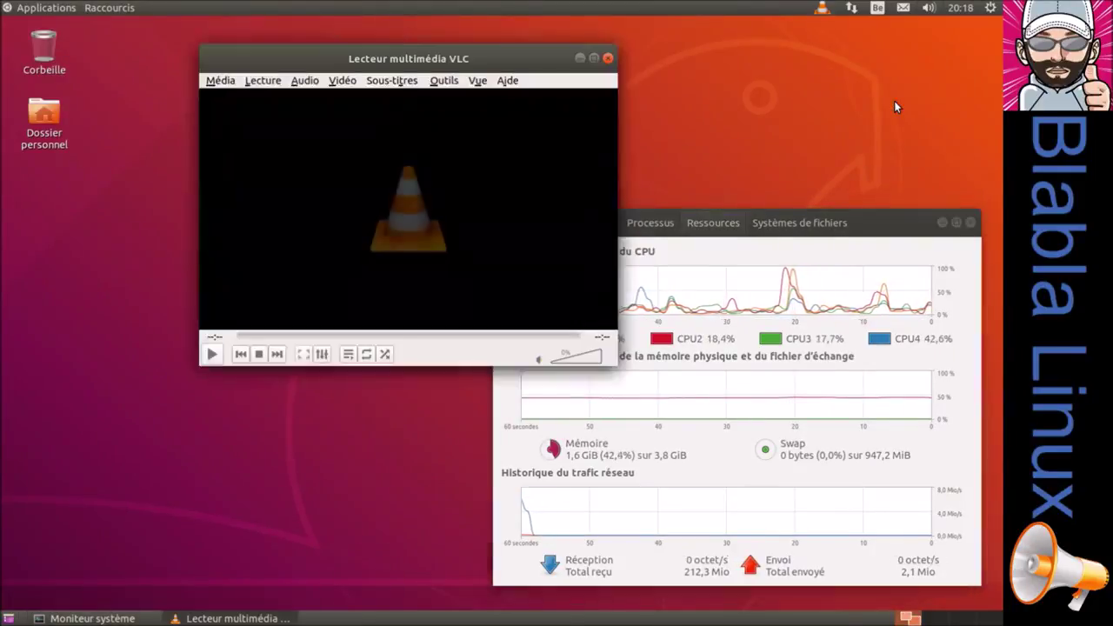
left_click(608, 58)
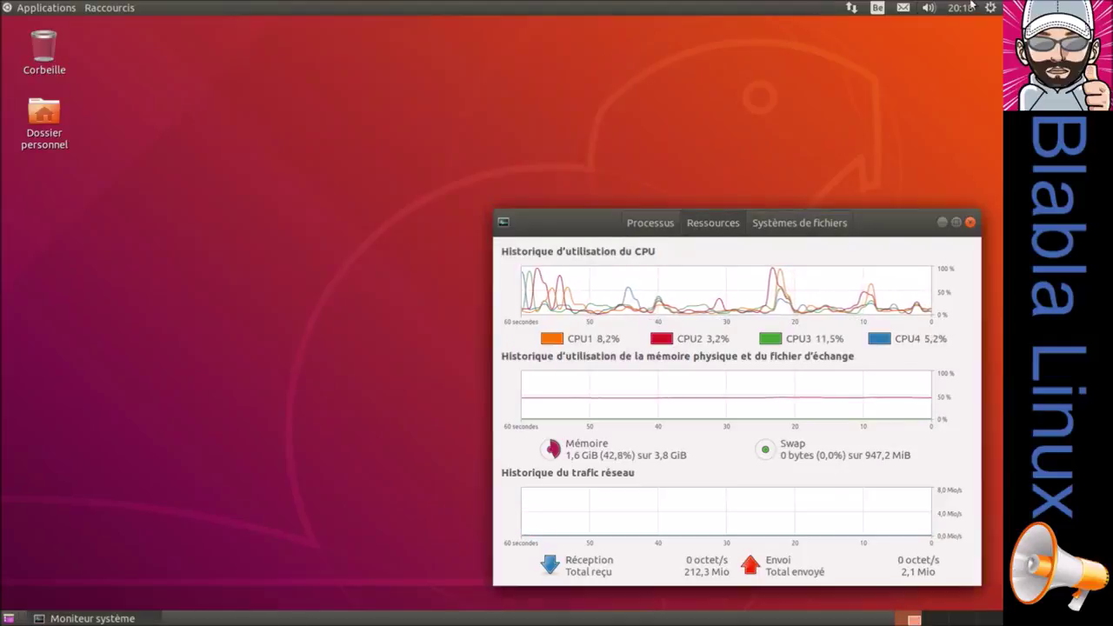
left_click(928, 9)
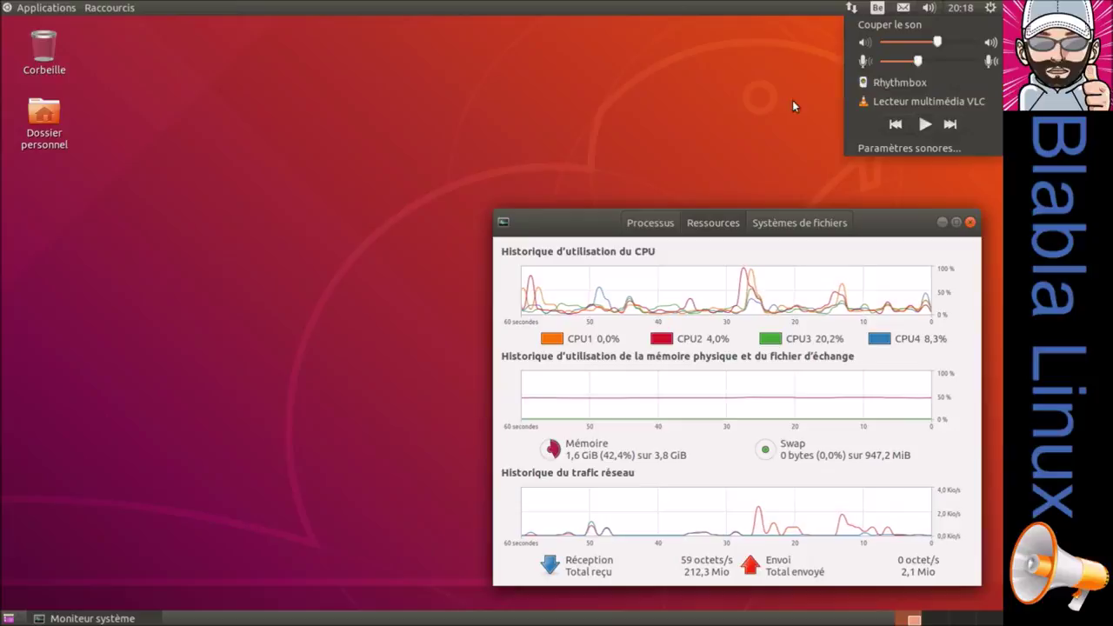
left_click(706, 115)
- Examine the full list of running processes in the maximized system monitor and restore the window size
left_click(654, 223)
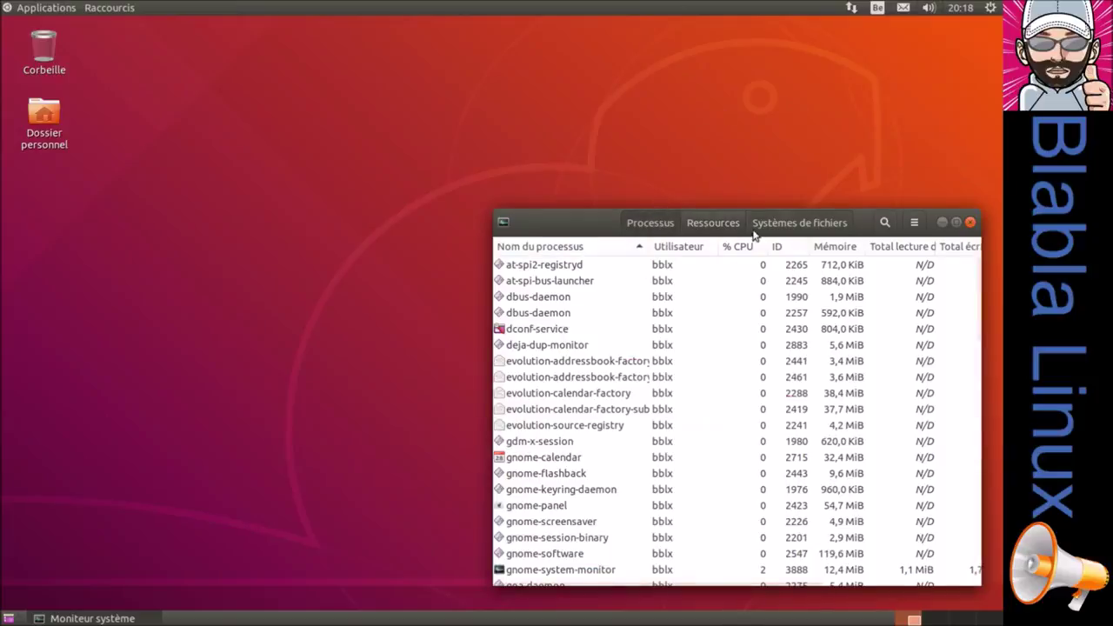
double_click(610, 220)
scroll(118, 335, "down", 5)
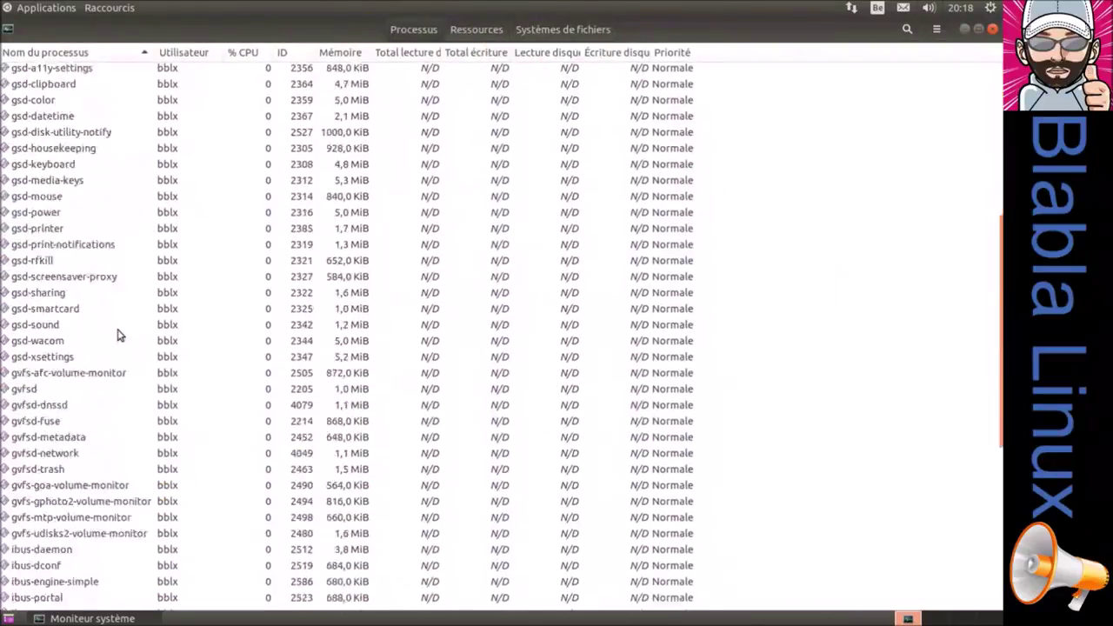
scroll(118, 335, "down", 8)
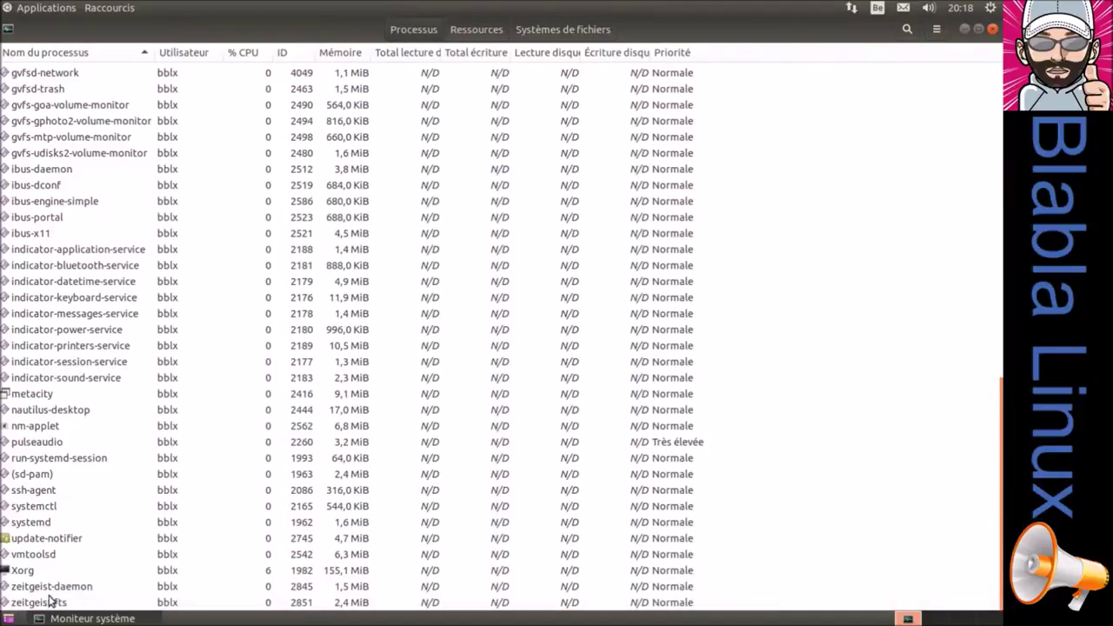
mouse_move(38, 572)
scroll(287, 221, "up", 15)
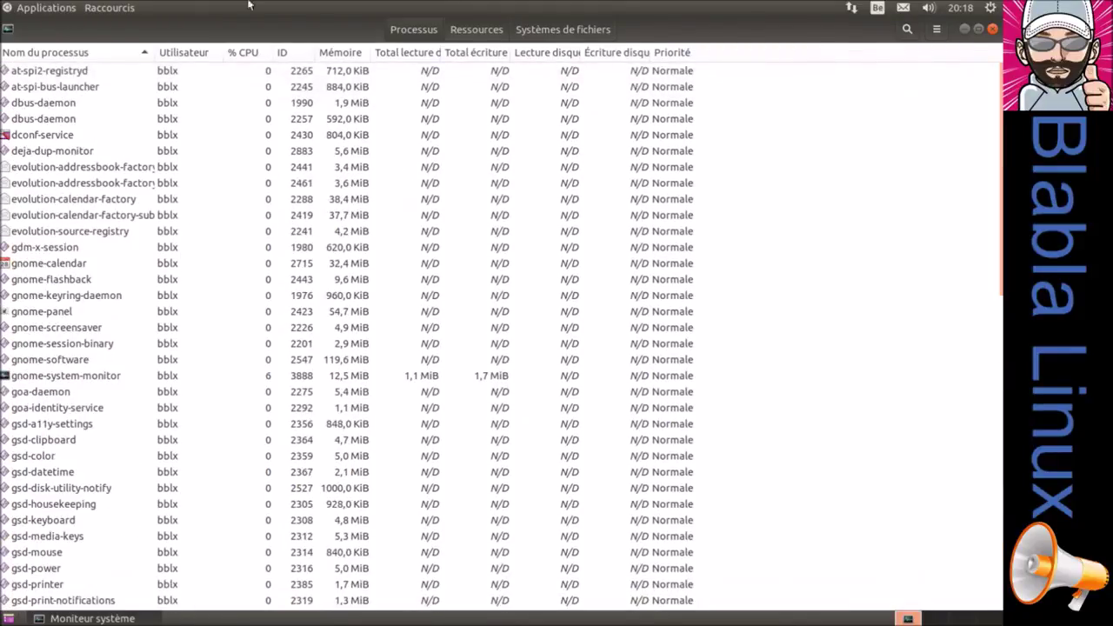
left_click(978, 29)
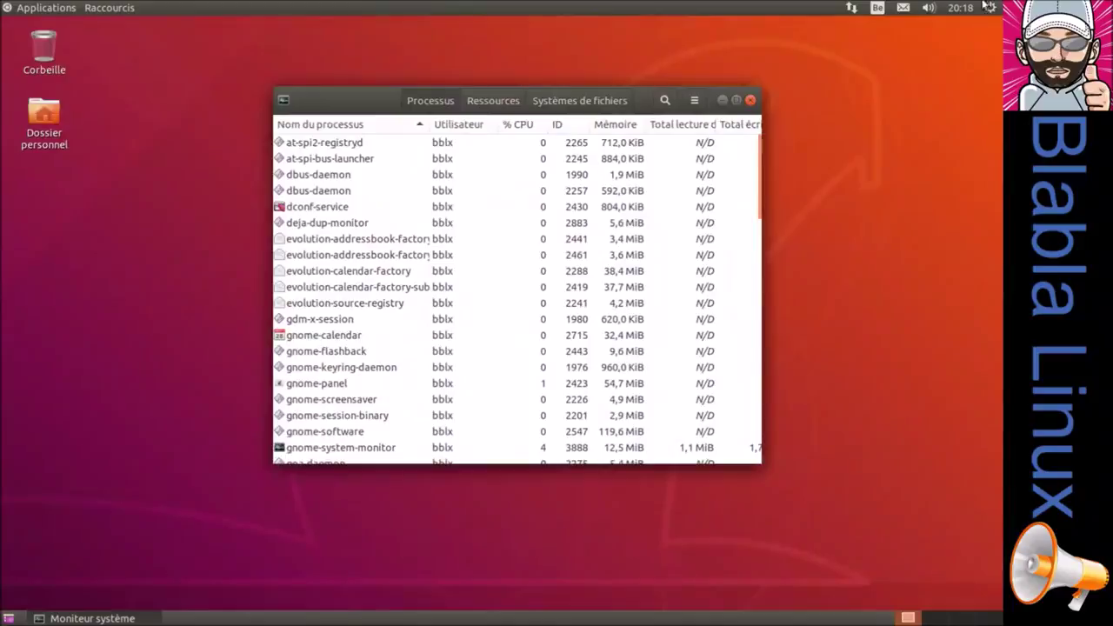
- Open the Paramètres système window, move it lower on the desktop, and close the system monitor behind it
left_click(931, 8)
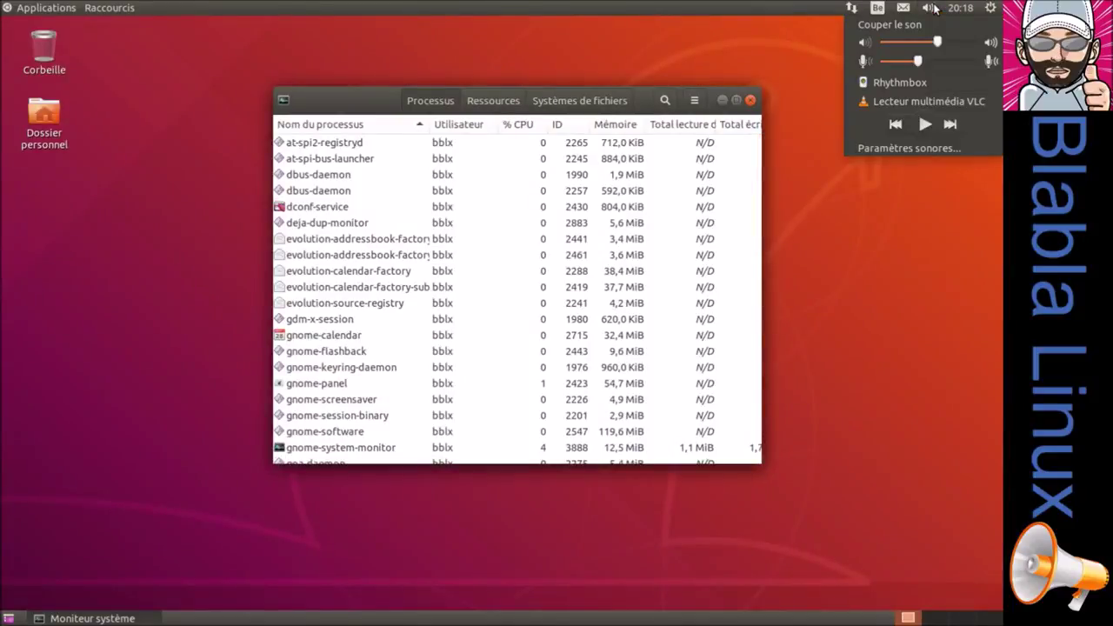
left_click(935, 8)
left_click(996, 10)
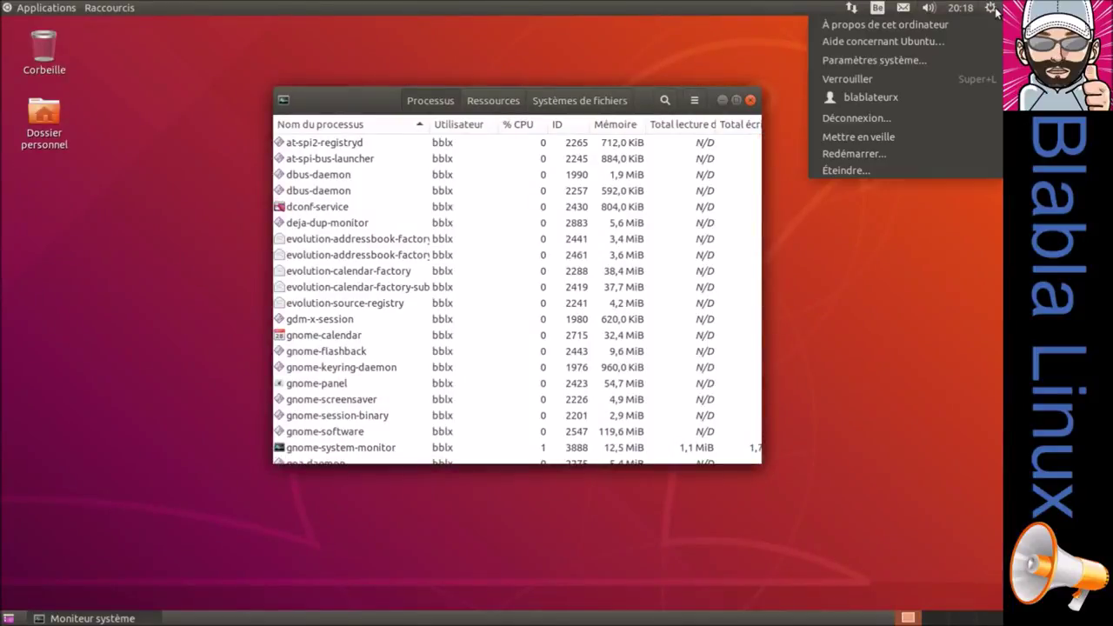
left_click(881, 60)
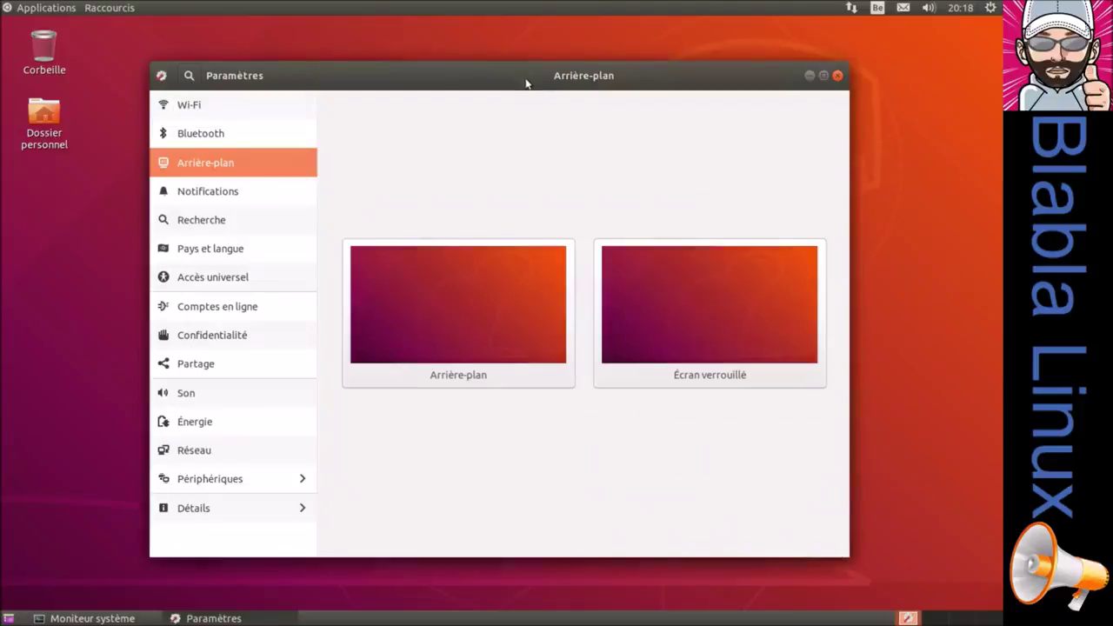
left_click_drag(527, 84, 566, 221)
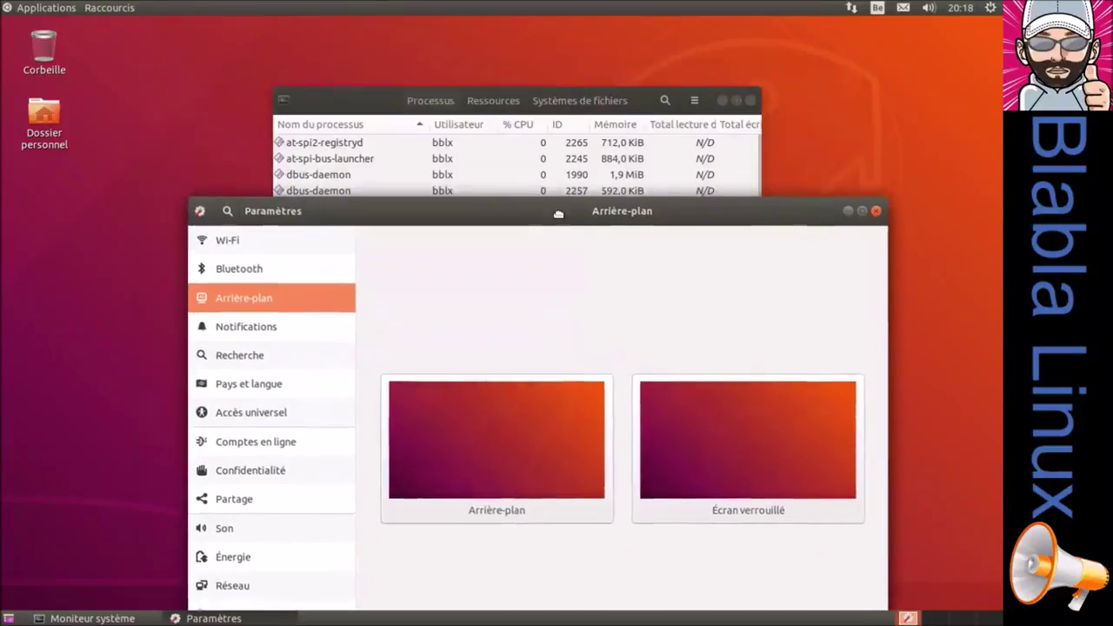
left_click(756, 103)
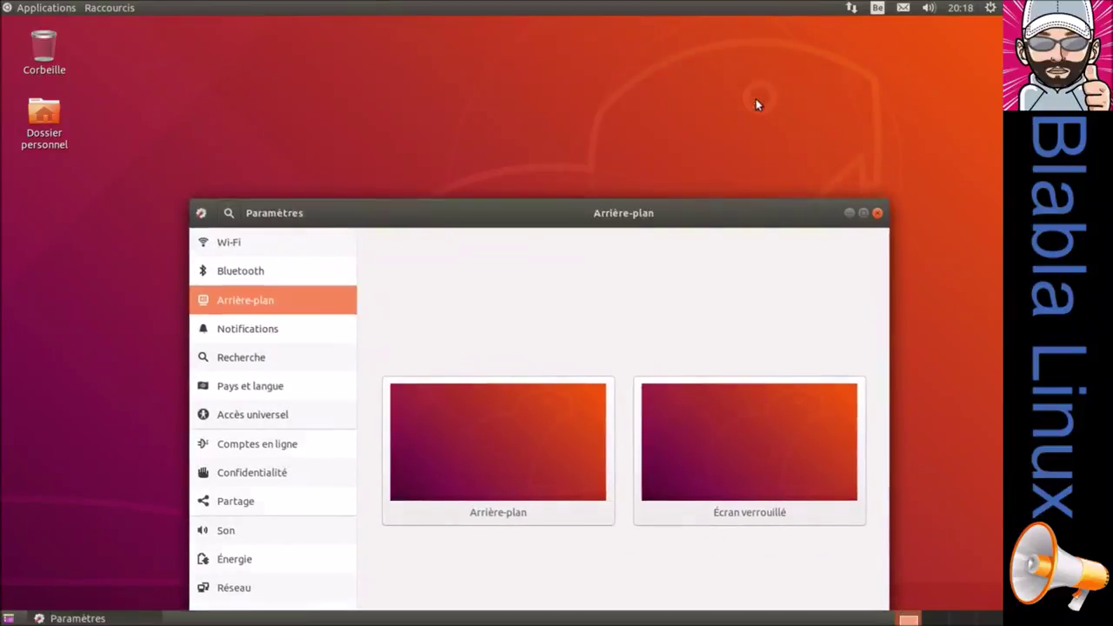
- Maximize the Paramètres window and view the Wi-Fi and Bluetooth settings
double_click(733, 211)
left_click(106, 65)
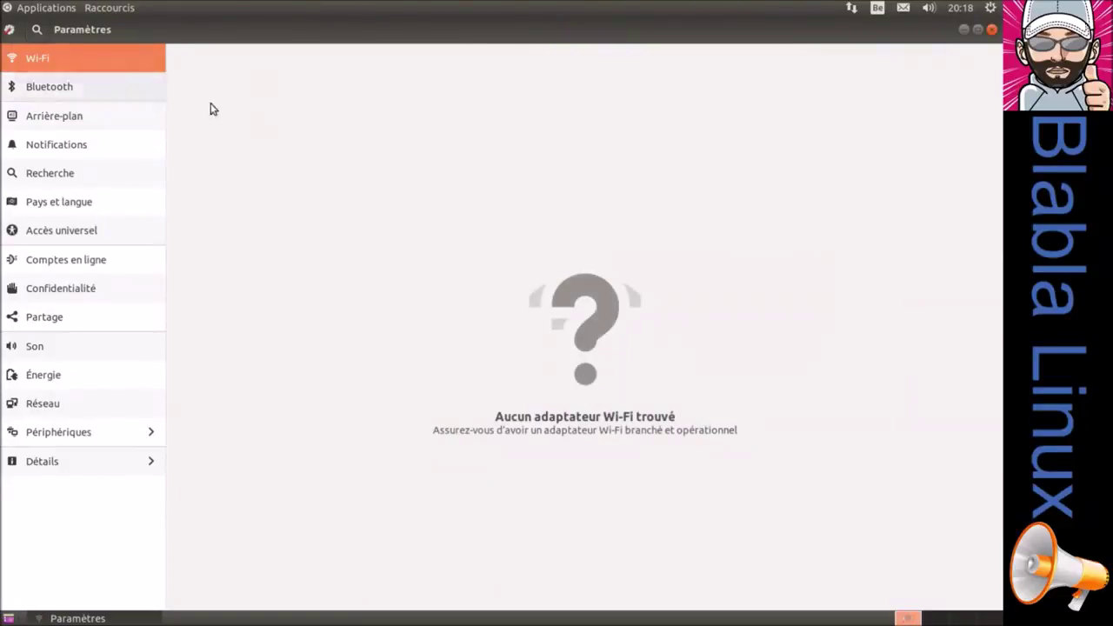
left_click(125, 89)
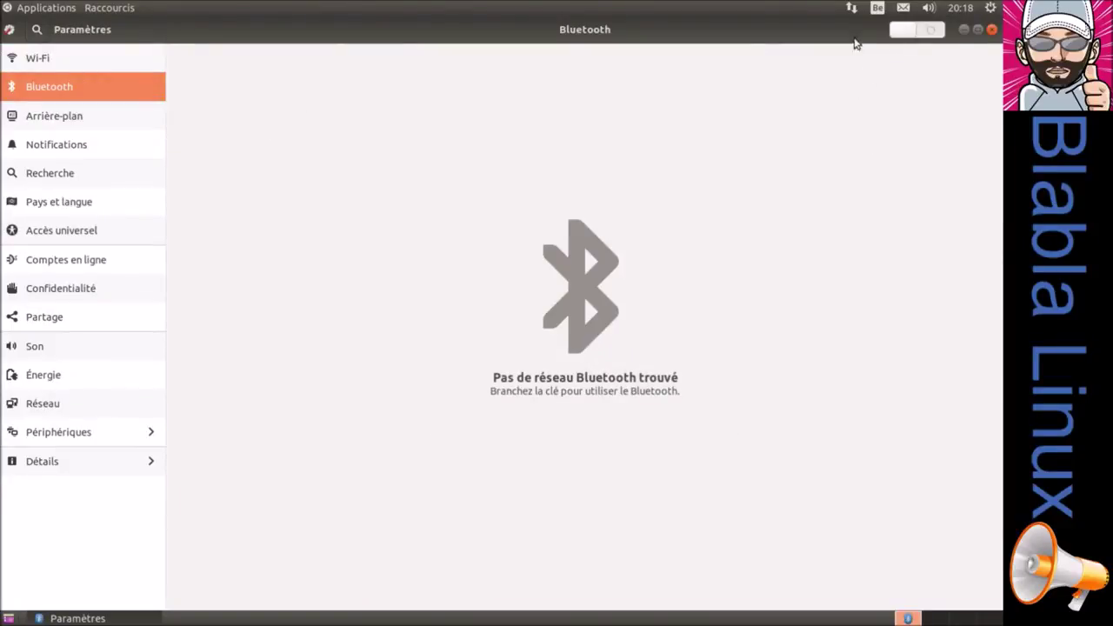
- Set the desktop background to the purple crocus wallpaper and restore the Paramètres window from its maximized size
left_click(151, 117)
left_click(520, 304)
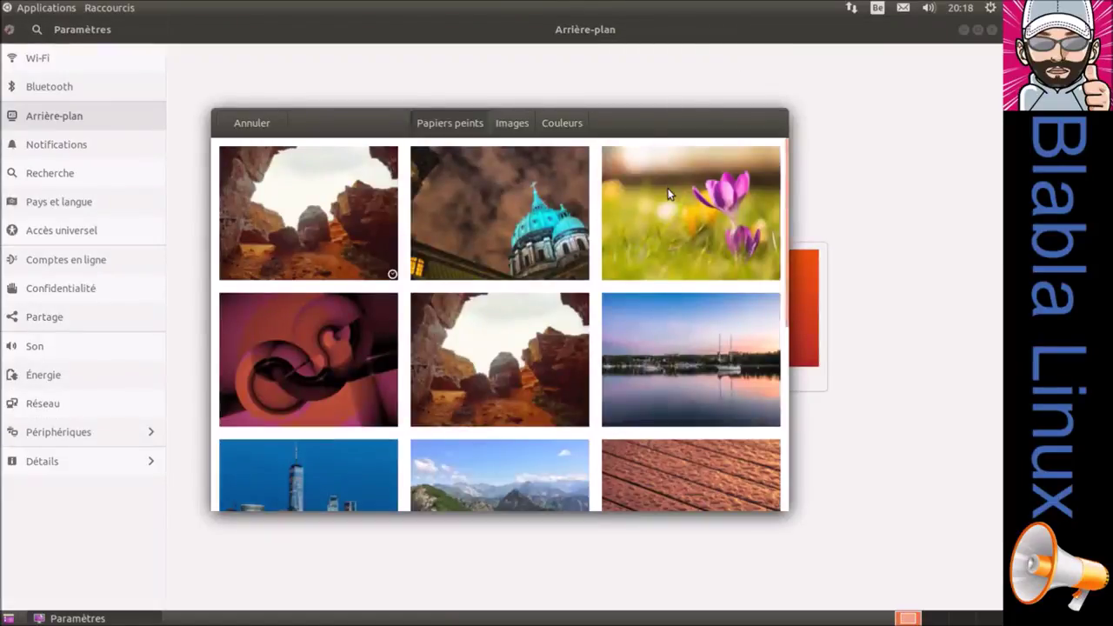
double_click(668, 194)
left_click_drag(796, 39, 746, 69)
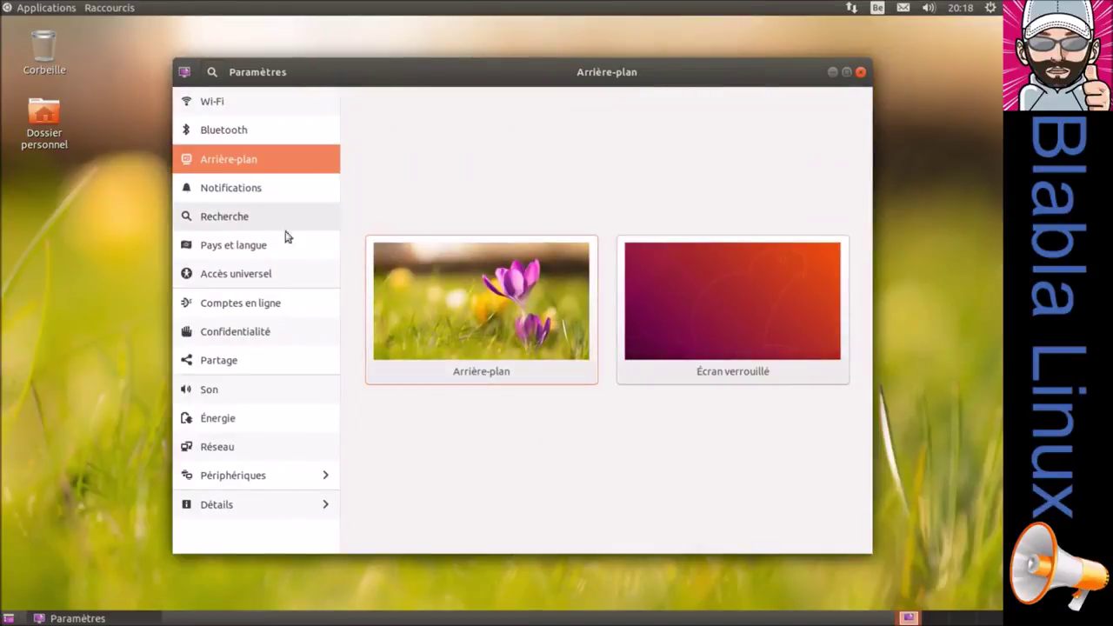
- Examine the notification, region and language, search, online accounts and privacy settings
left_click(269, 188)
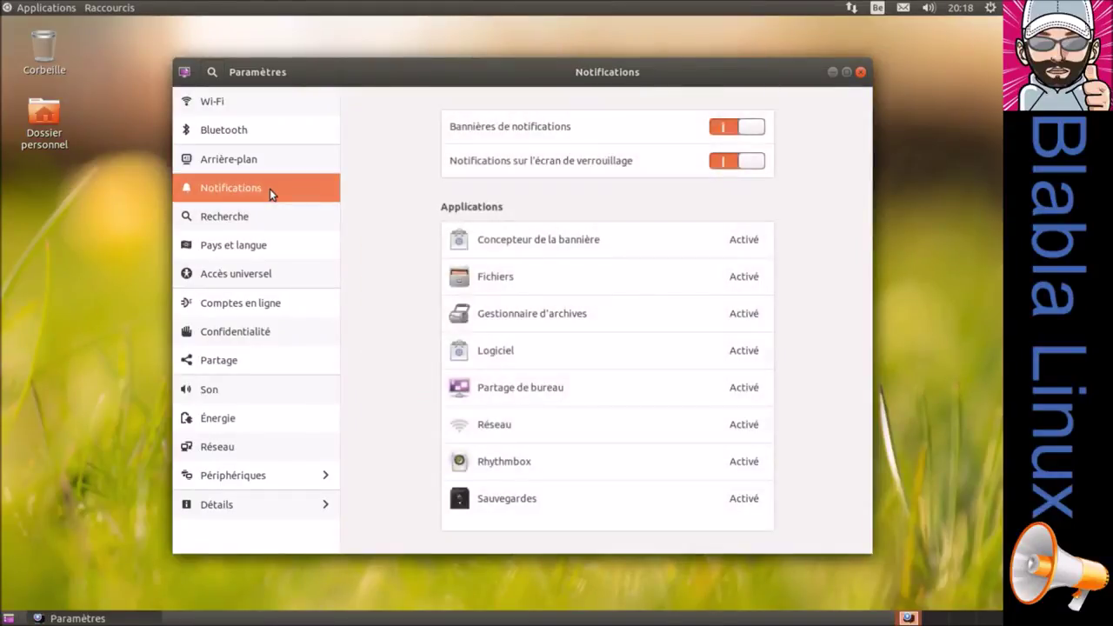
left_click(271, 236)
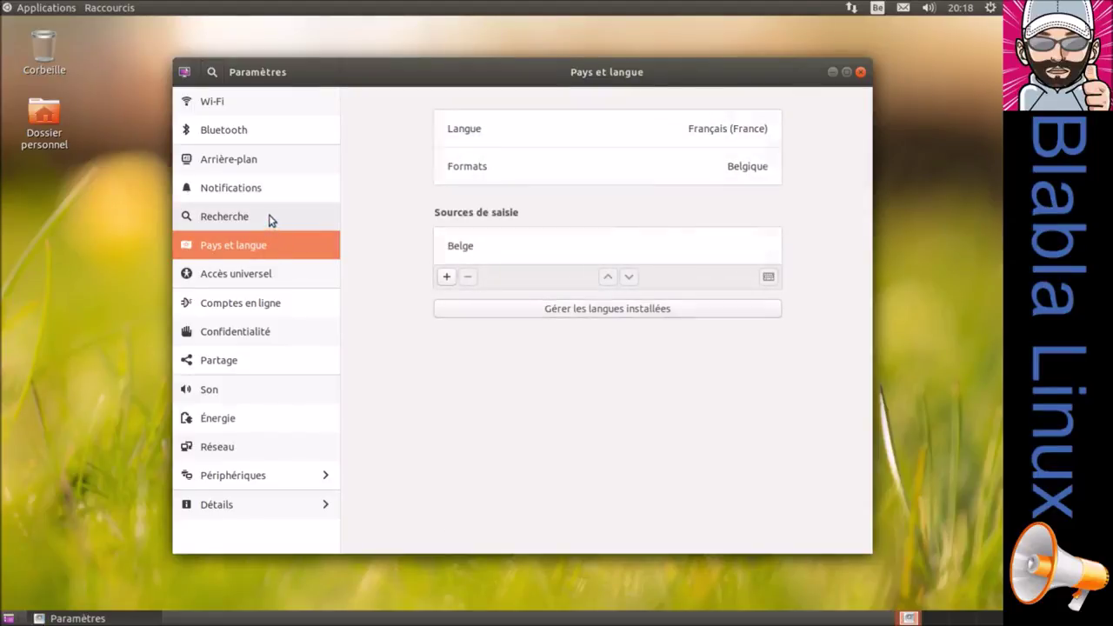
left_click(270, 218)
left_click(274, 304)
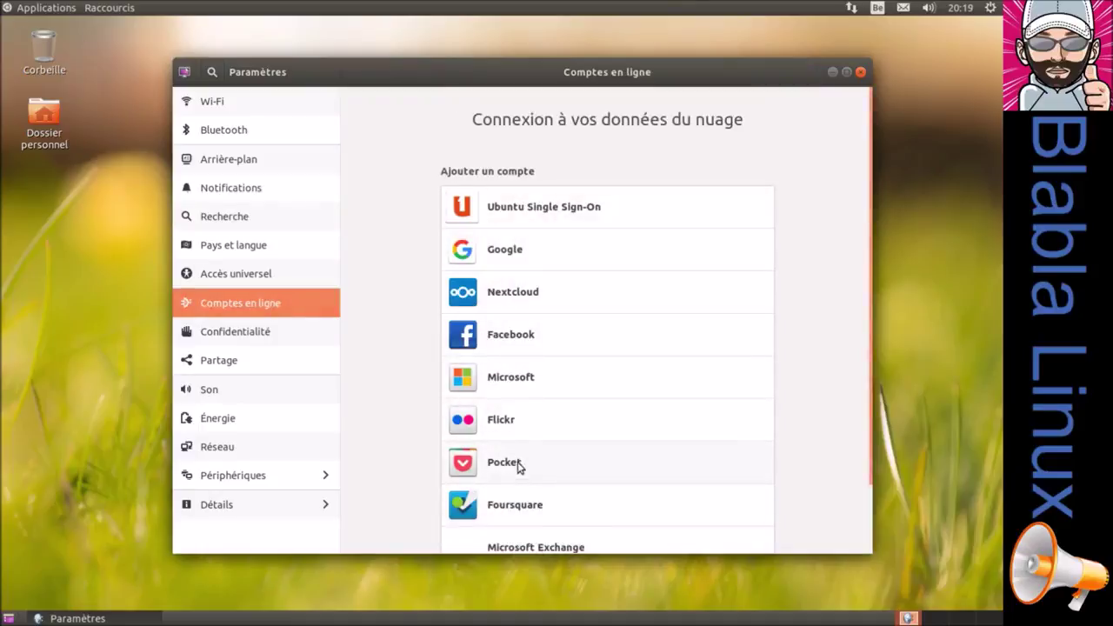
left_click(226, 339)
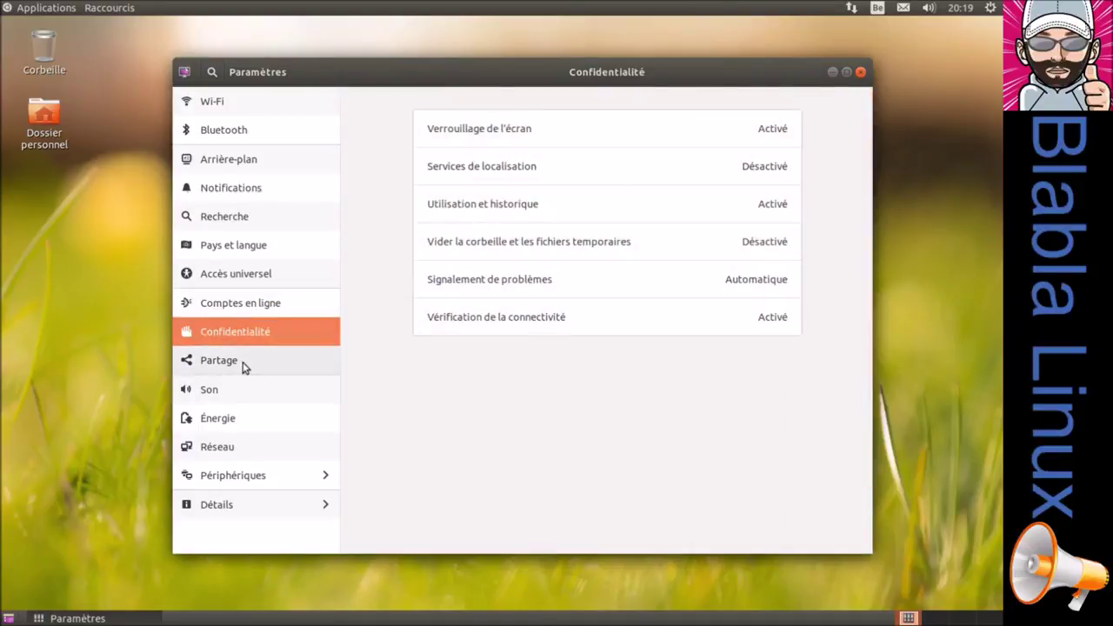
- View the sharing, sound, system details and default applications settings, and close the Paramètres window
left_click(243, 365)
left_click(257, 389)
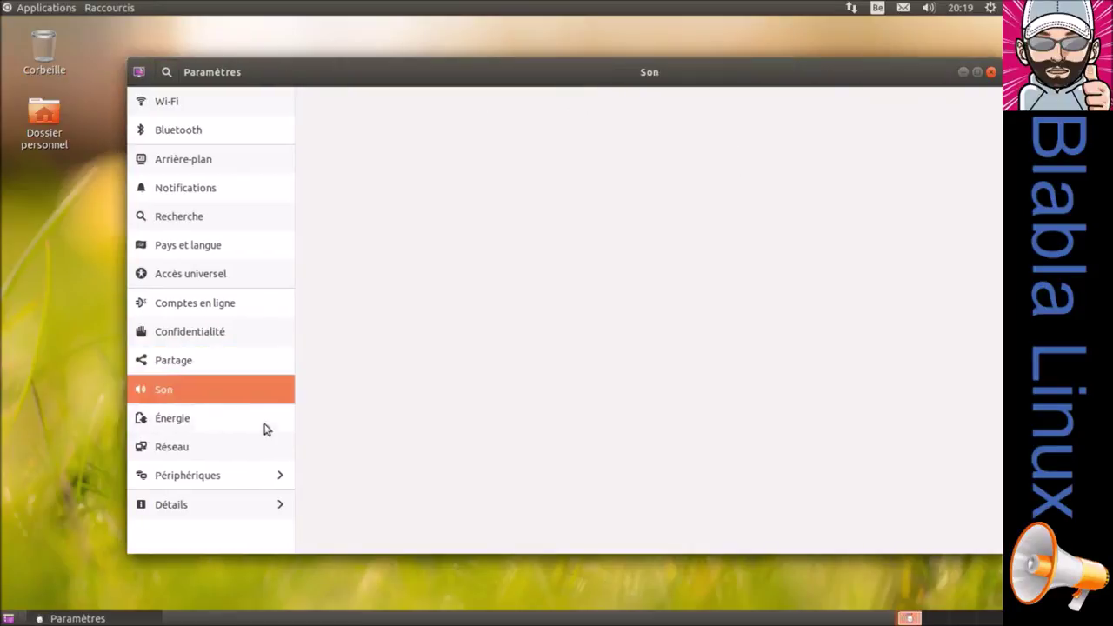
left_click(245, 513)
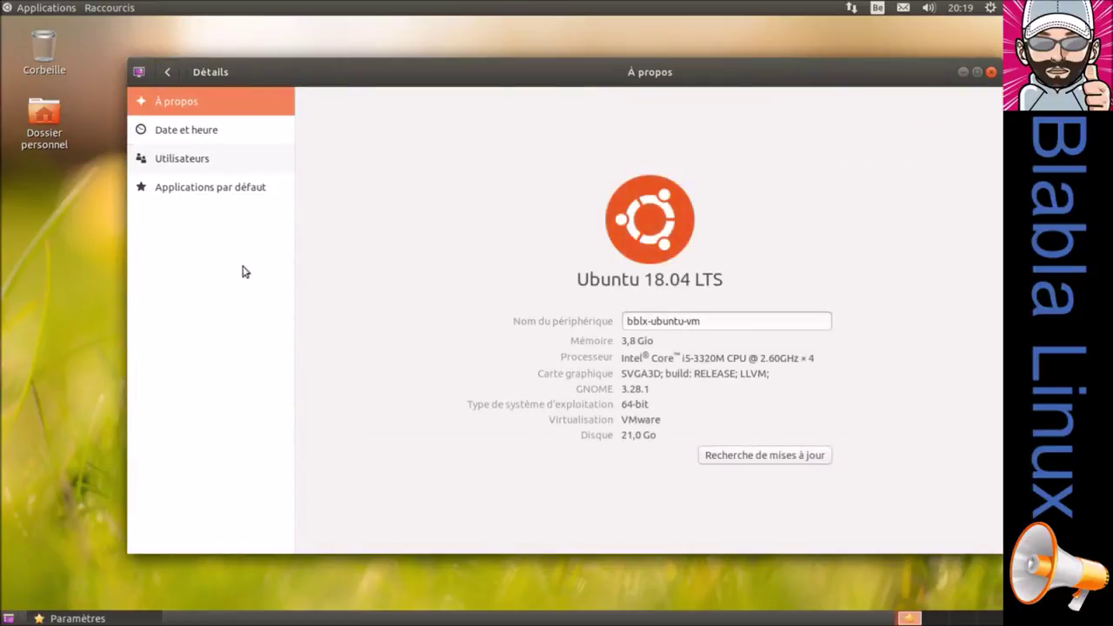
left_click(195, 191)
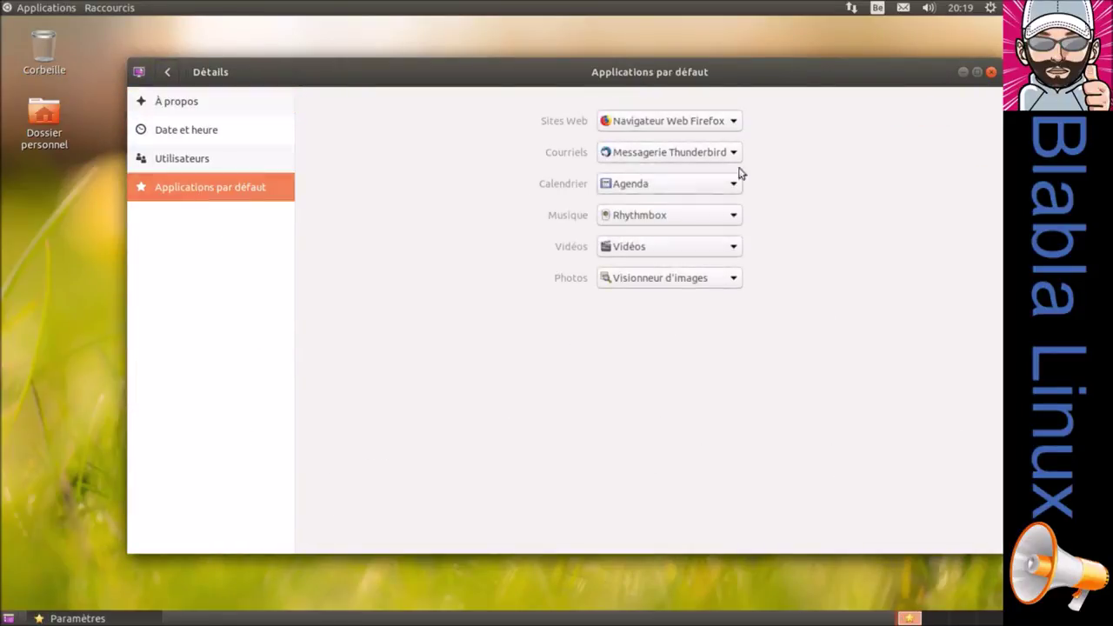
left_click(990, 72)
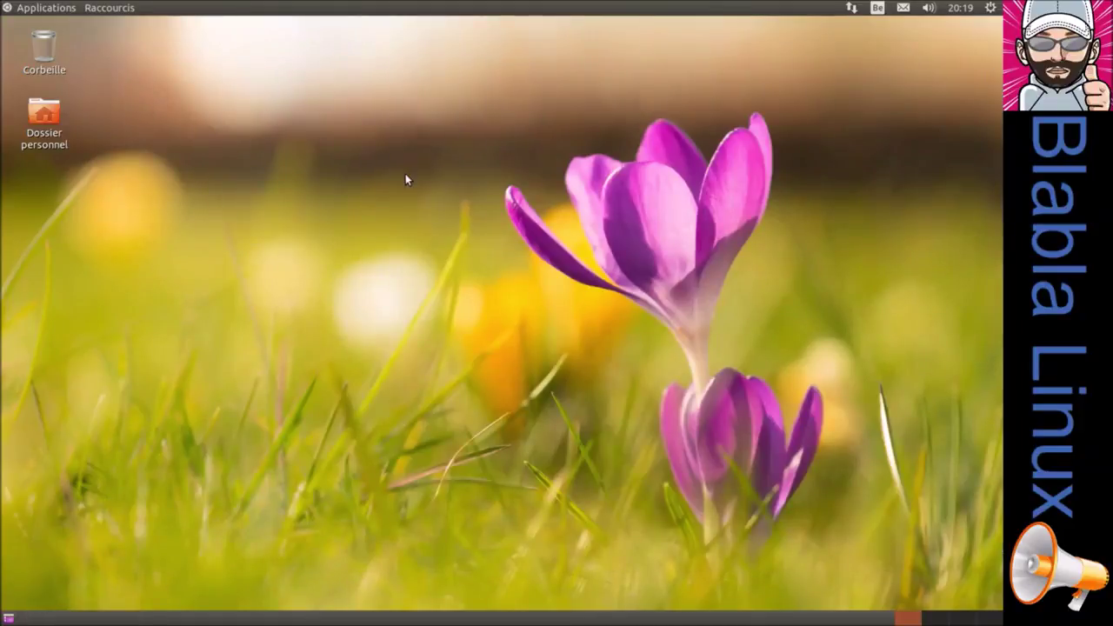
- Open the background settings from the desktop and set the lock screen image to the time-varying rocky canyon wallpaper
right_click(275, 169)
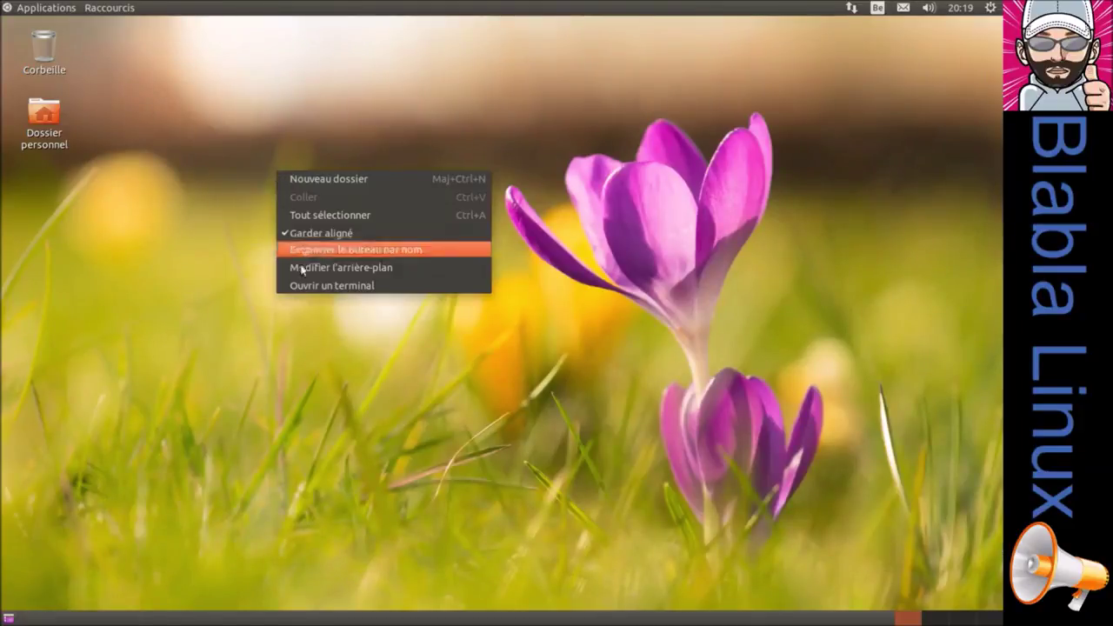
left_click(306, 269)
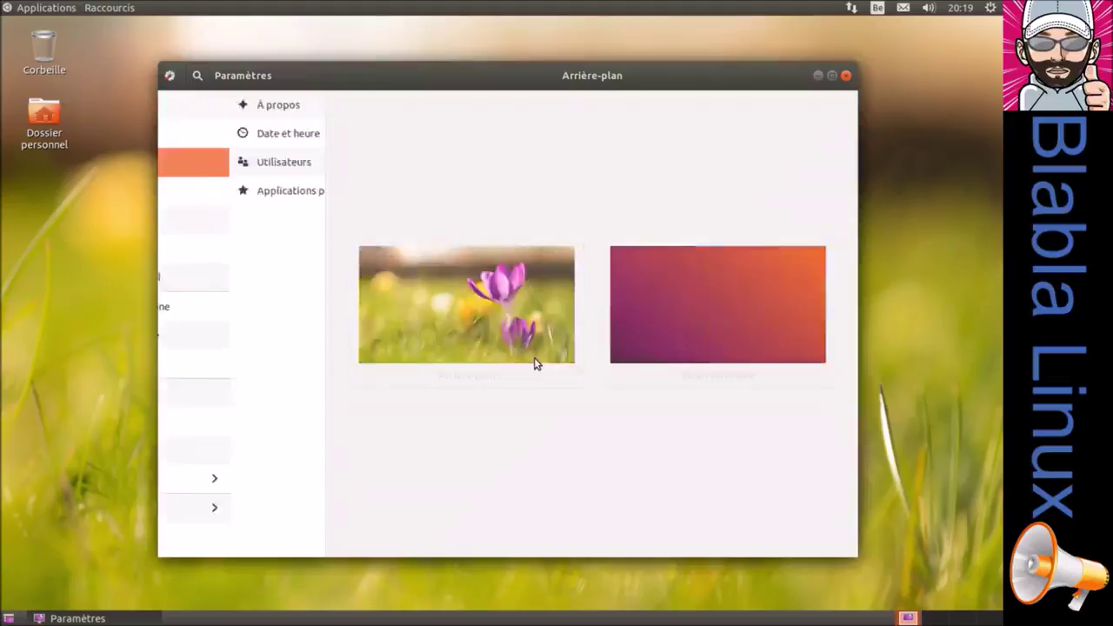
left_click(655, 337)
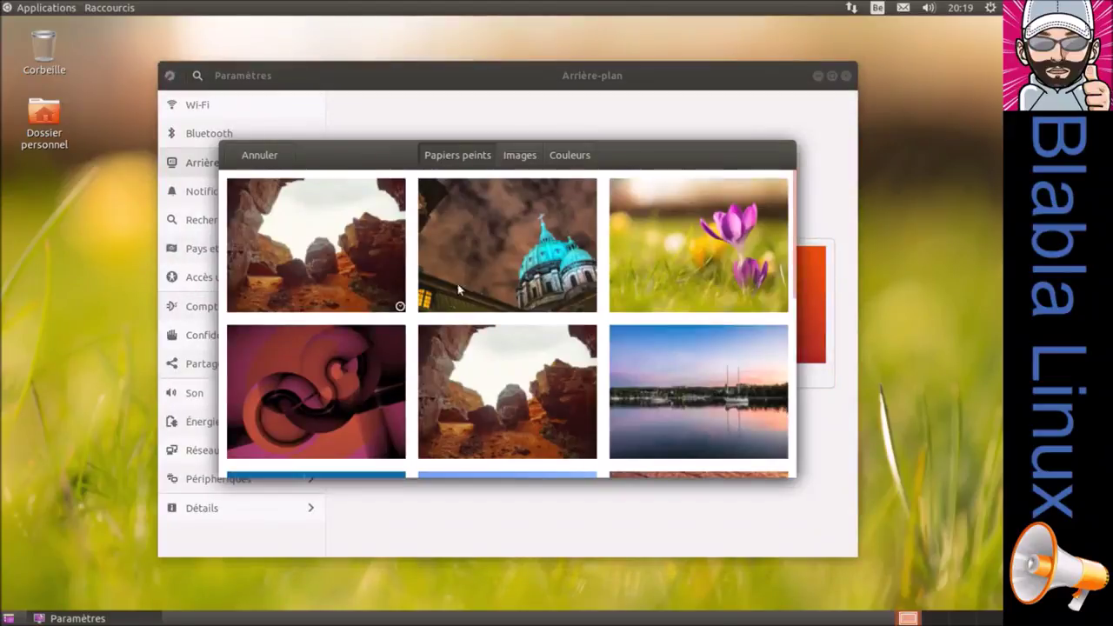
double_click(368, 259)
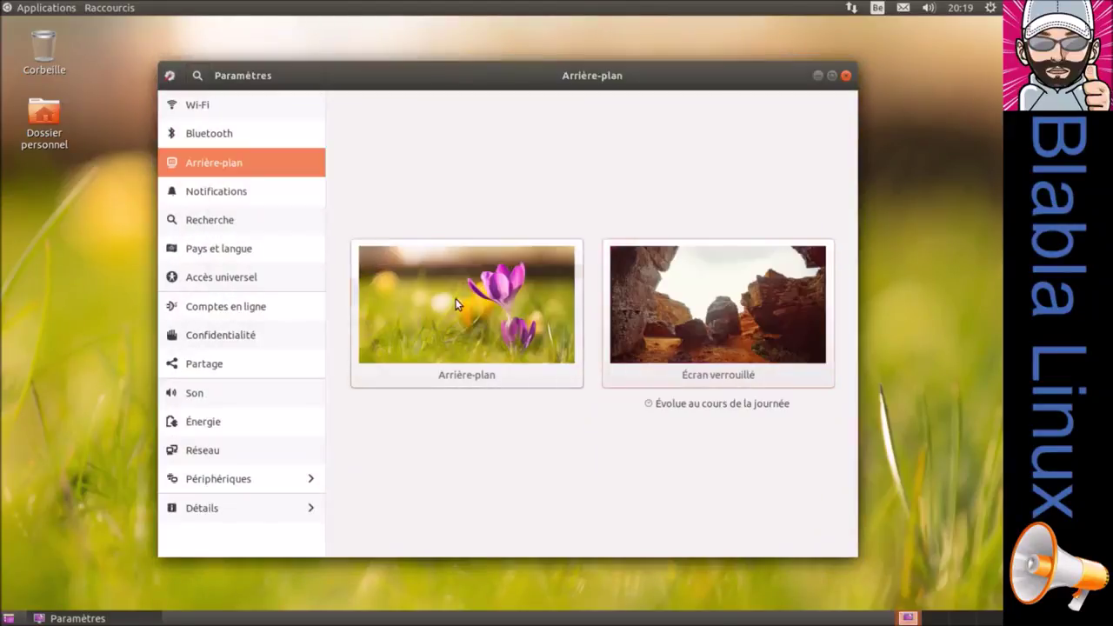
- Set the desktop background to the same time-varying rocky canyon wallpaper and close the Paramètres window
left_click(370, 258)
left_click(342, 264)
left_click(755, 155)
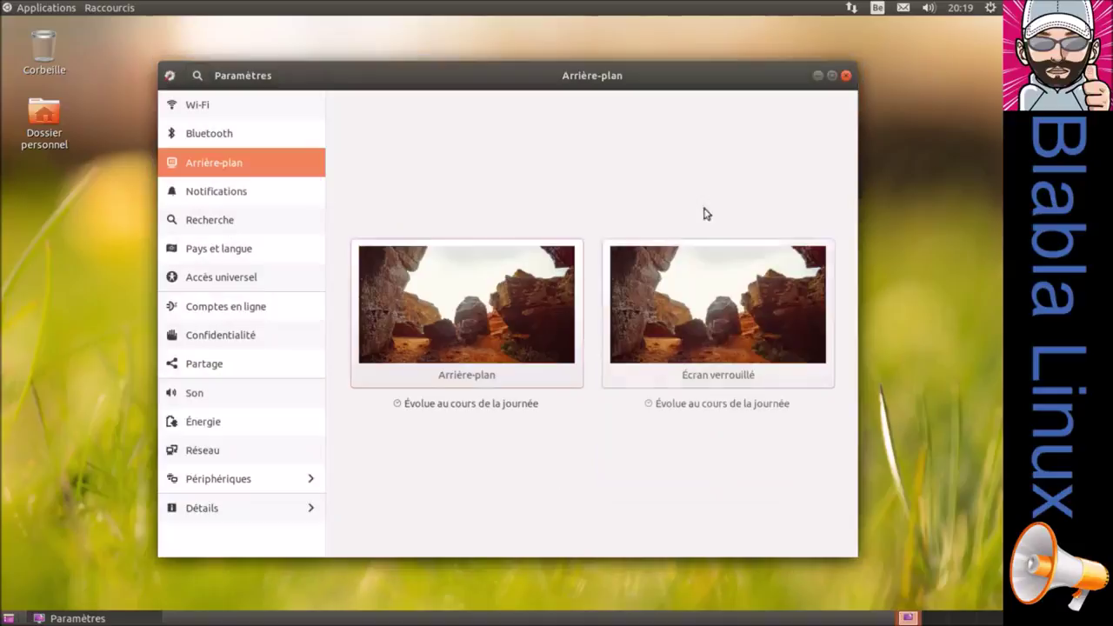
left_click(846, 75)
- Lock the session and unlock it by entering the account password
left_click(988, 9)
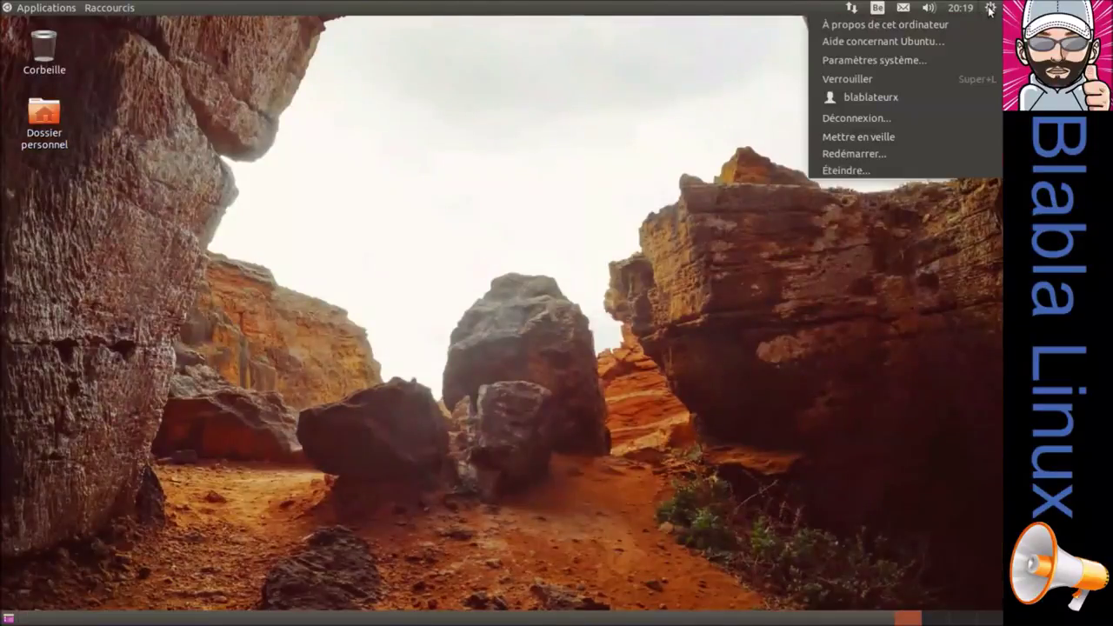
left_click(971, 80)
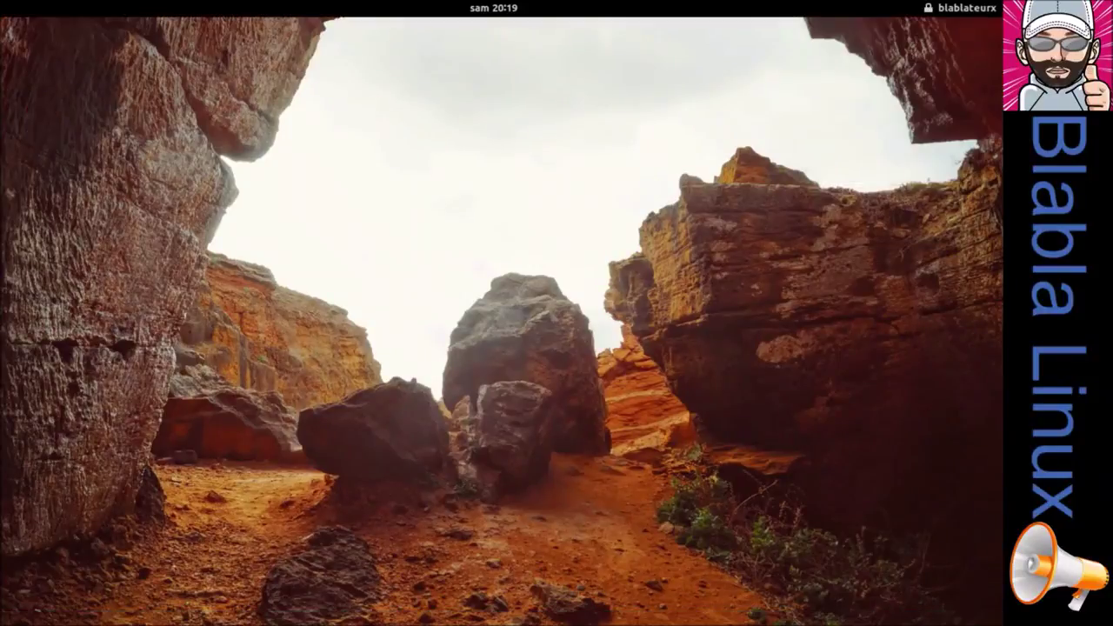
mouse_move(174, 376)
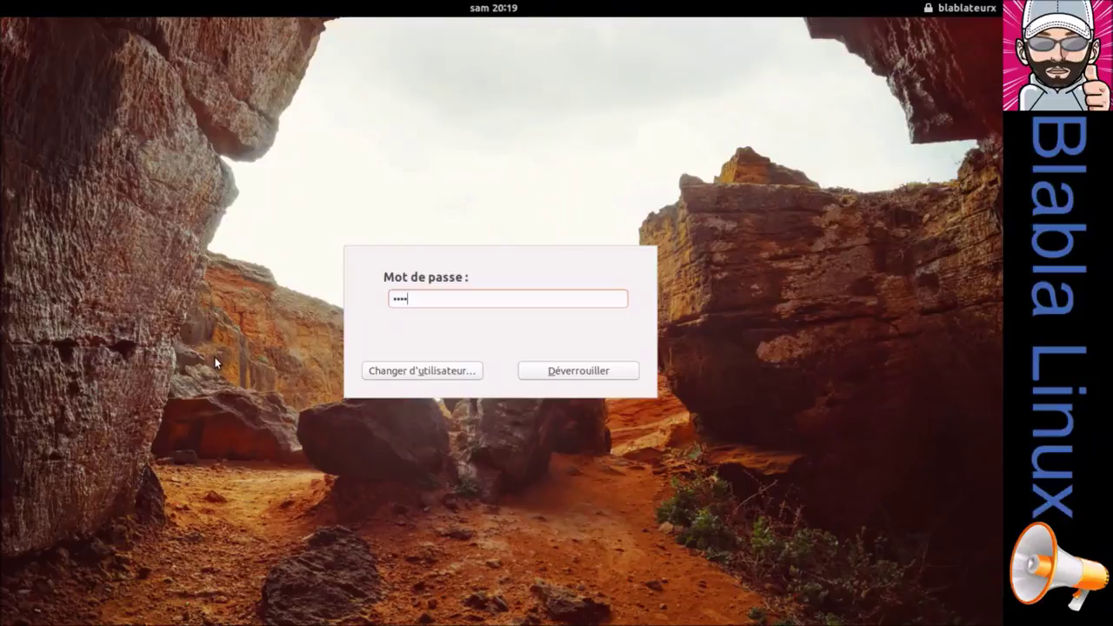
key("Return")
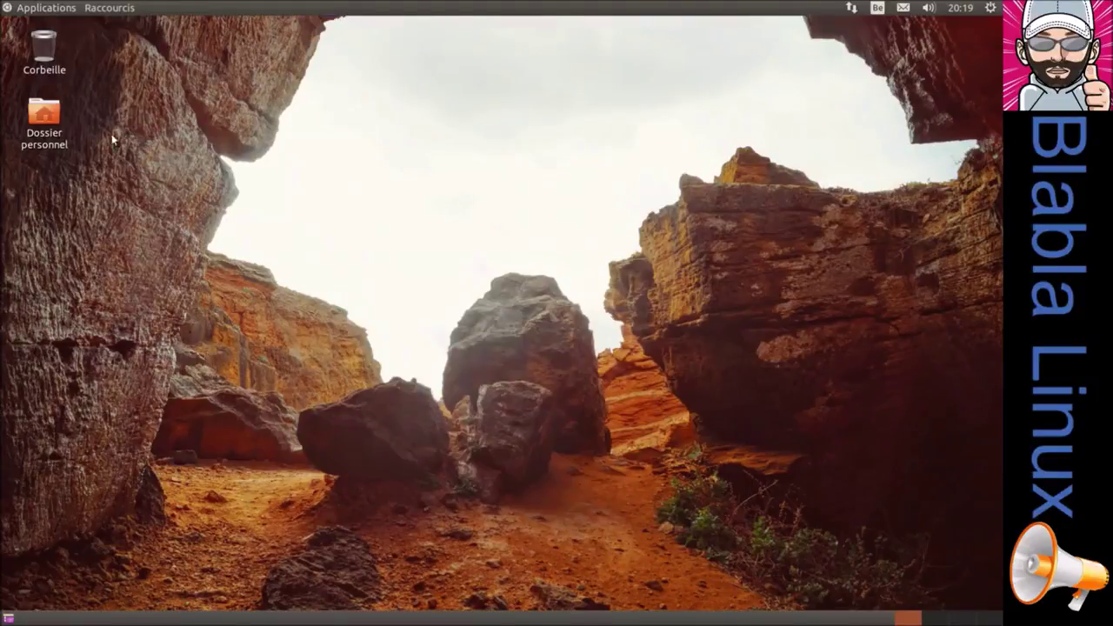
- Look over the application categories and the folder shortcuts offered by the desktop
left_click(48, 8)
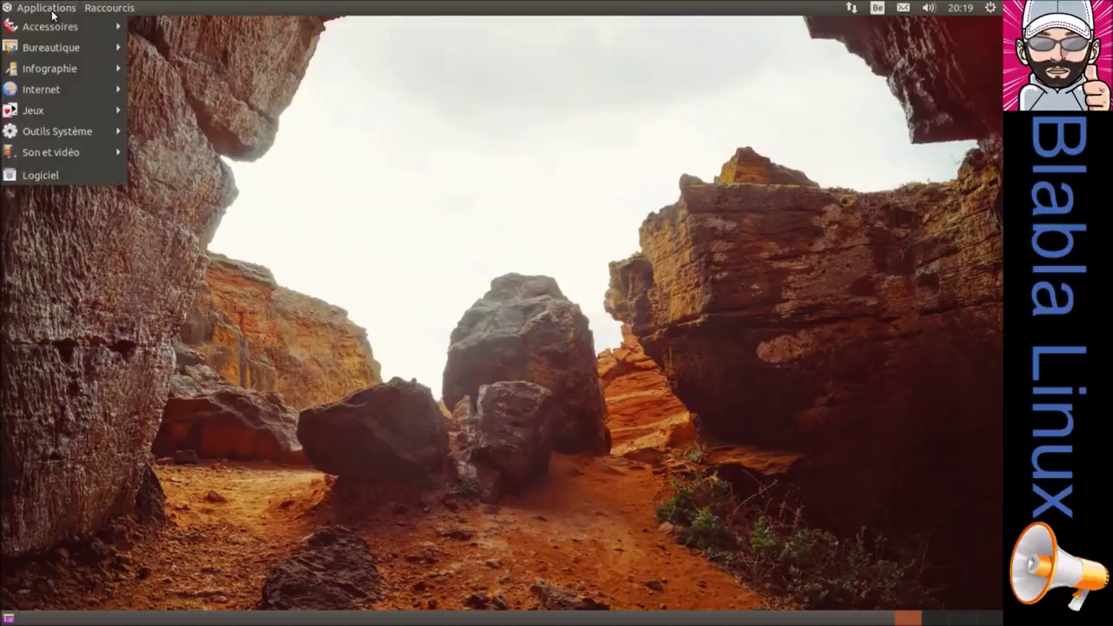
mouse_move(110, 8)
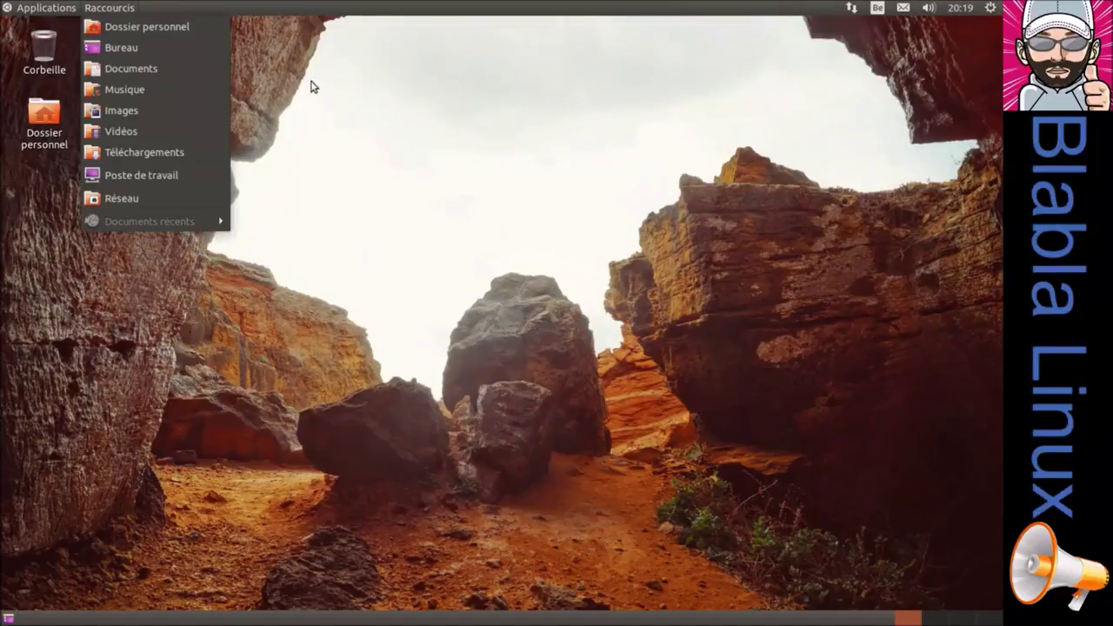
left_click(106, 9)
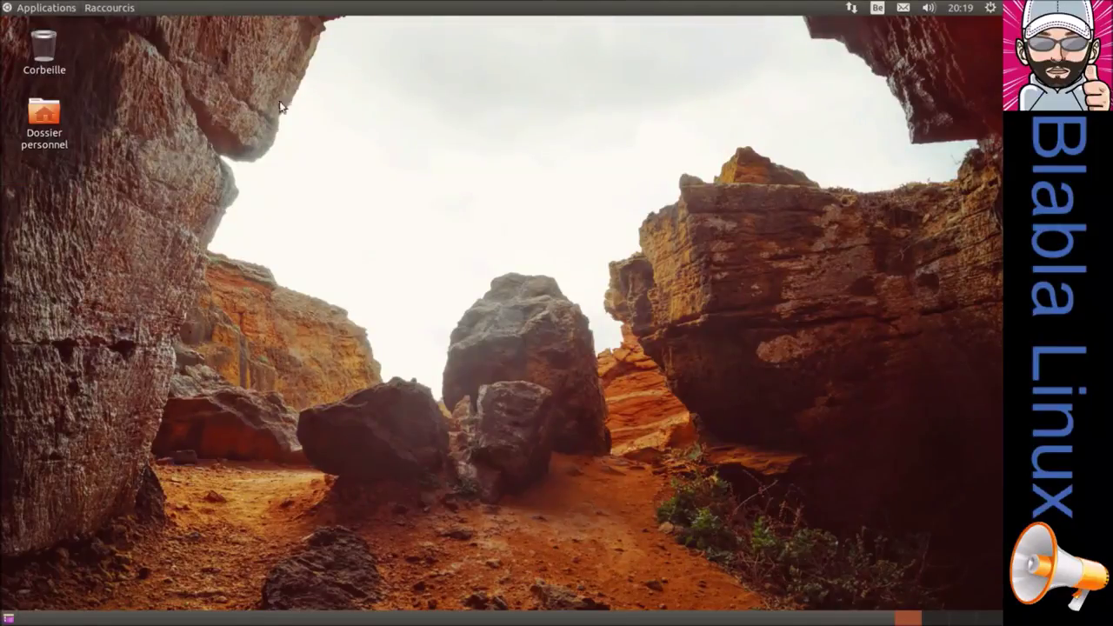
- Restart the computer and confirm the restart
left_click(989, 8)
left_click(874, 152)
left_click(676, 368)
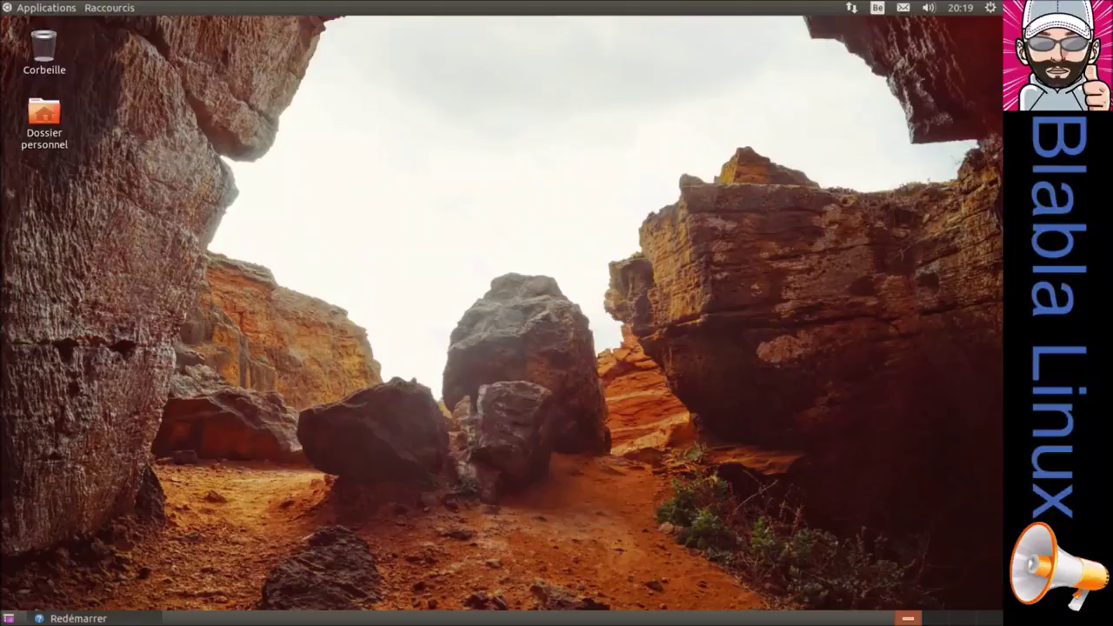